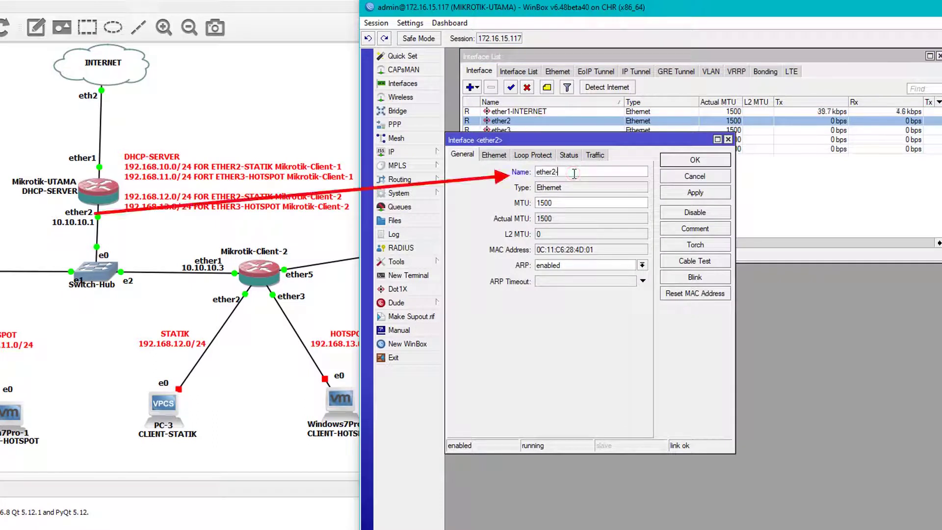
Step: Finish renaming ether2 to 'ether2-TO-ALL MIKROTIK CLIENT', fixing typos, and save it
{"action": "type", "text": "-TO-M"}
{"action": "key", "text": "BackSpace"}
{"action": "type", "text": "A"}
{"action": "key", "text": "BackSpace"}
{"action": "key", "text": "BackSpace"}
{"action": "type", "text": "KROTIK"}
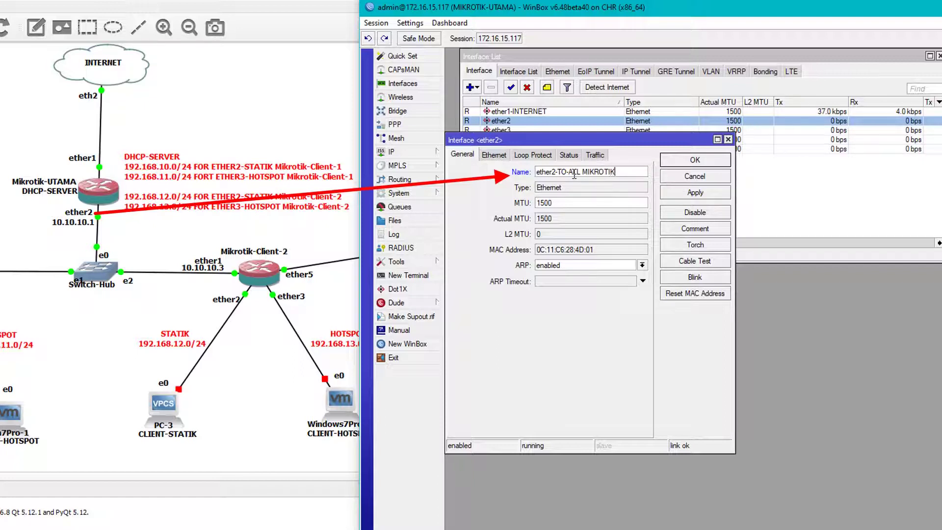
{"action": "type", "text": " CLIENT"}
{"action": "key", "text": "Return"}
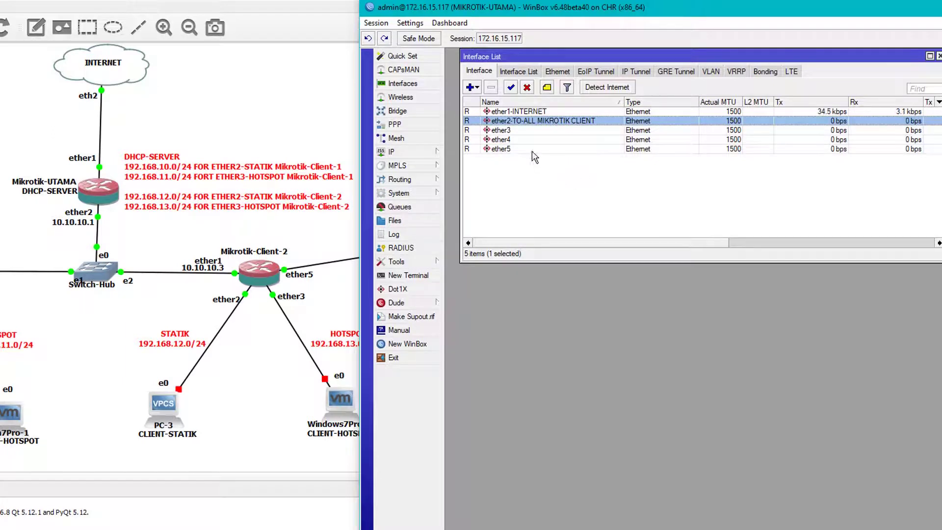
Step: Add address 10.10.10.1/24 on interface ether2-TO-ALL MIKROTIK CLIENT in the IP address list
{"action": "left_click", "coordinate": [393, 151]}
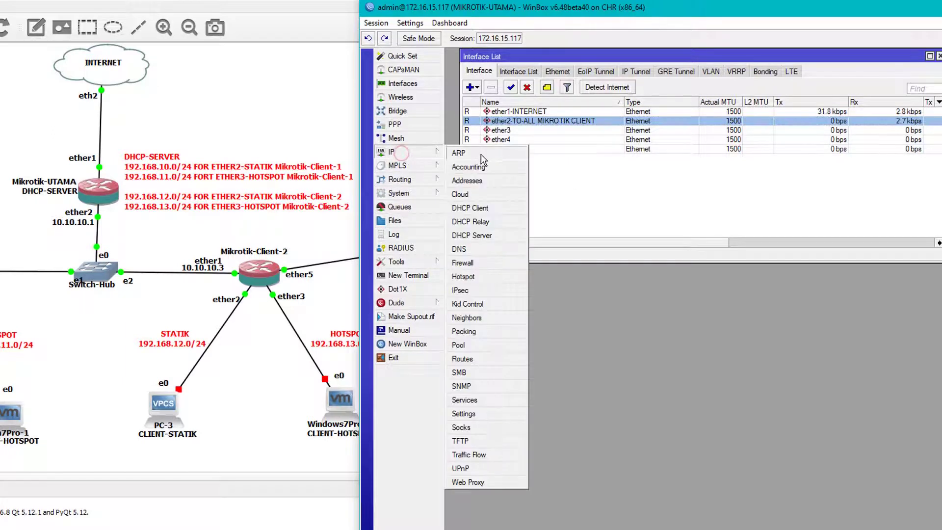
{"action": "left_click", "coordinate": [475, 183]}
{"action": "left_click_drag", "start_coordinate": [699, 86], "coordinate": [600, 173]}
{"action": "left_click", "coordinate": [630, 211]}
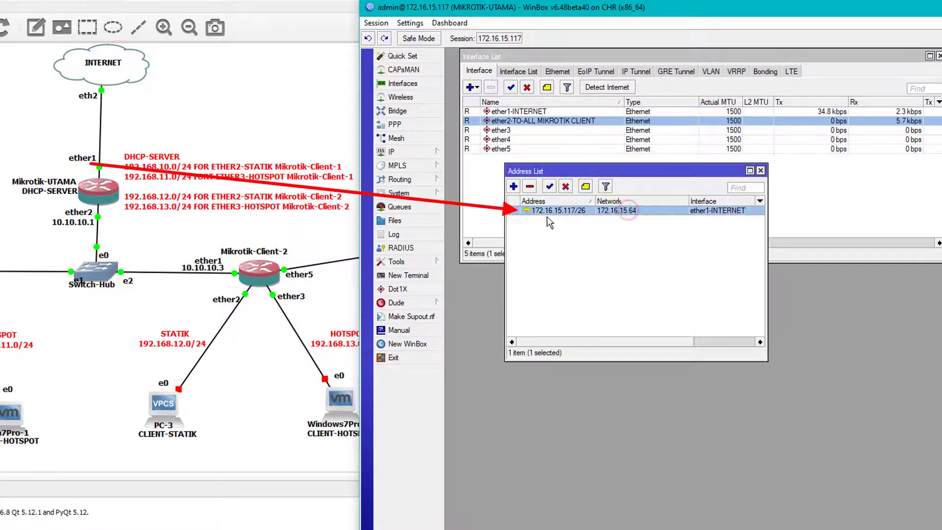
{"action": "left_click", "coordinate": [513, 186]}
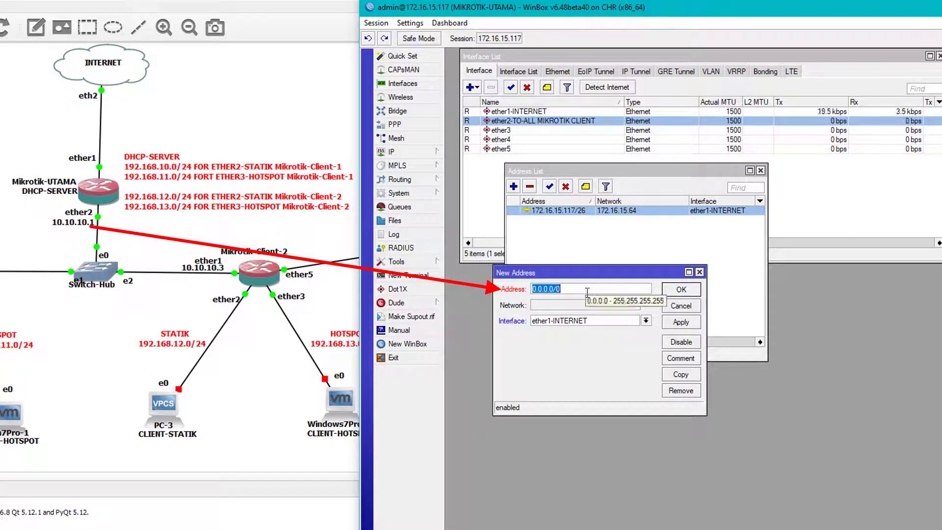
{"action": "type", "text": "10.10.10"}
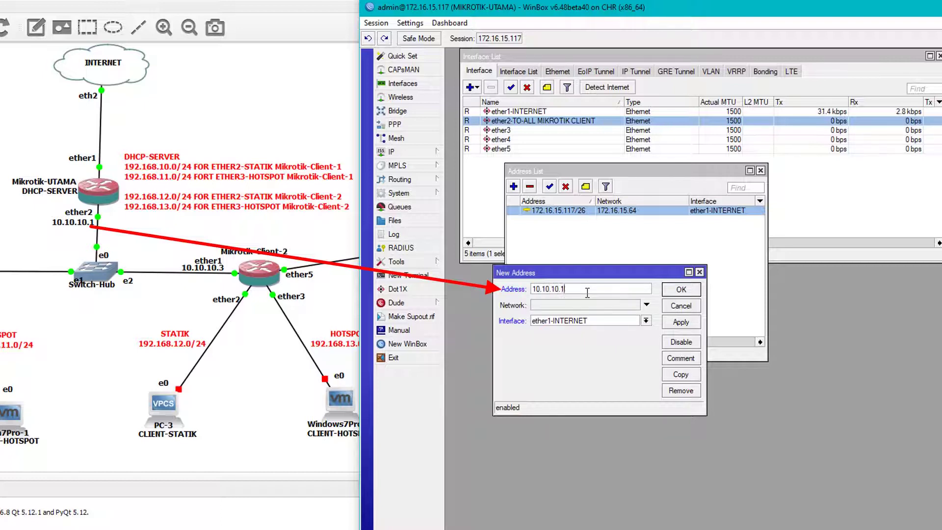
{"action": "type", "text": ".1/24"}
{"action": "left_click", "coordinate": [587, 320]}
{"action": "left_click", "coordinate": [594, 336]}
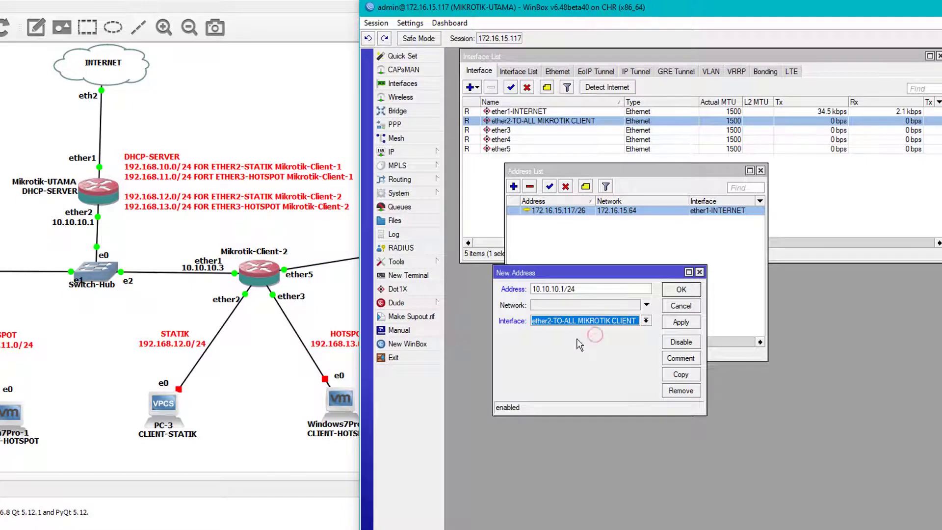
{"action": "left_click", "coordinate": [680, 322]}
{"action": "left_click", "coordinate": [681, 290]}
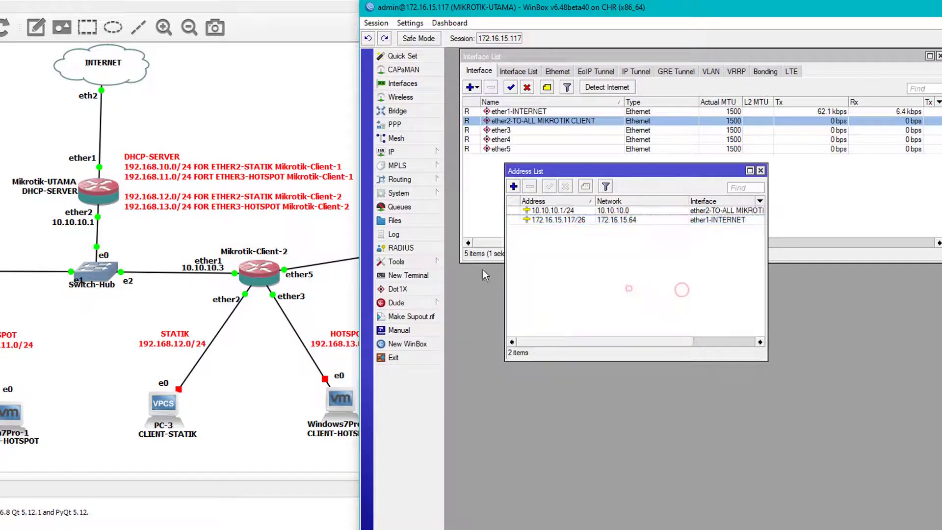
{"action": "left_click_drag", "start_coordinate": [569, 171], "coordinate": [553, 84]}
{"action": "left_click", "coordinate": [407, 151]}
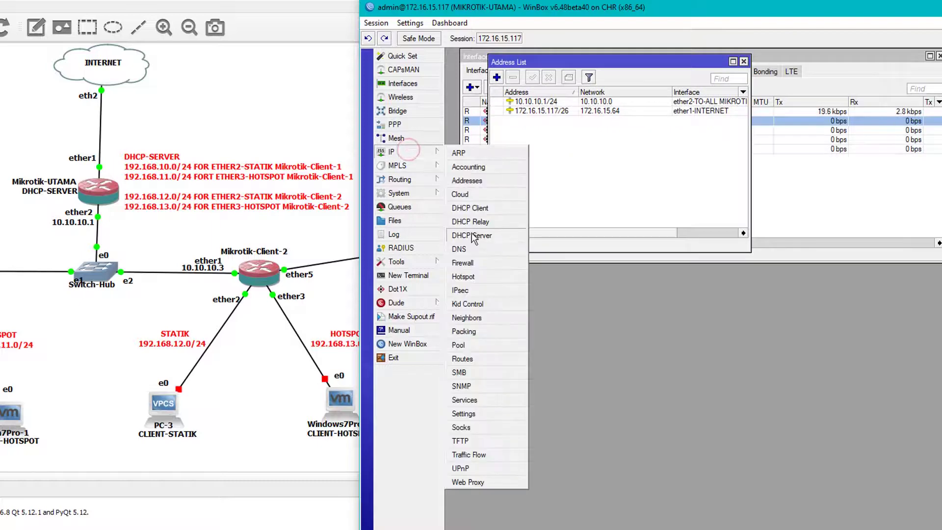
Step: Set DNS servers to 202.152.0.2 and 10.10.10.1 and allow remote requests
{"action": "left_click", "coordinate": [470, 248]}
{"action": "double_click", "coordinate": [596, 291]}
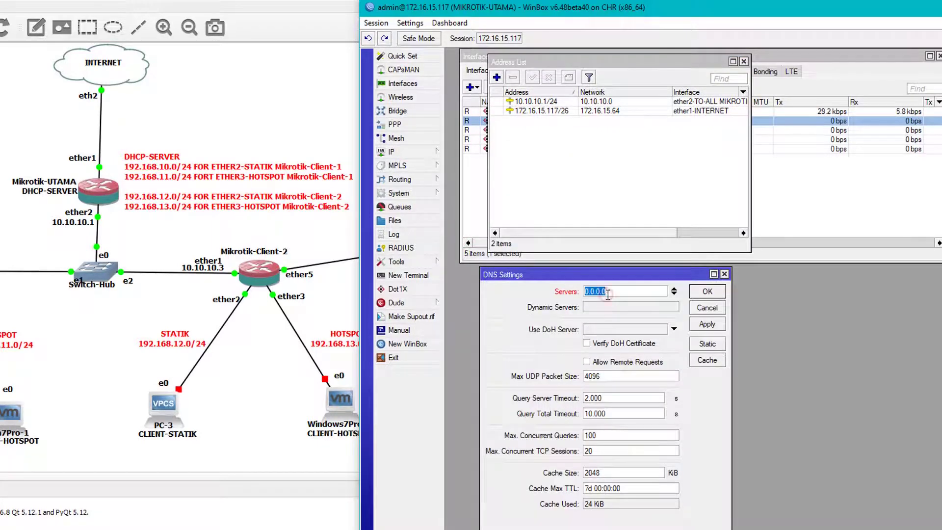
{"action": "type", "text": "202.152"}
{"action": "left_click", "coordinate": [674, 294]}
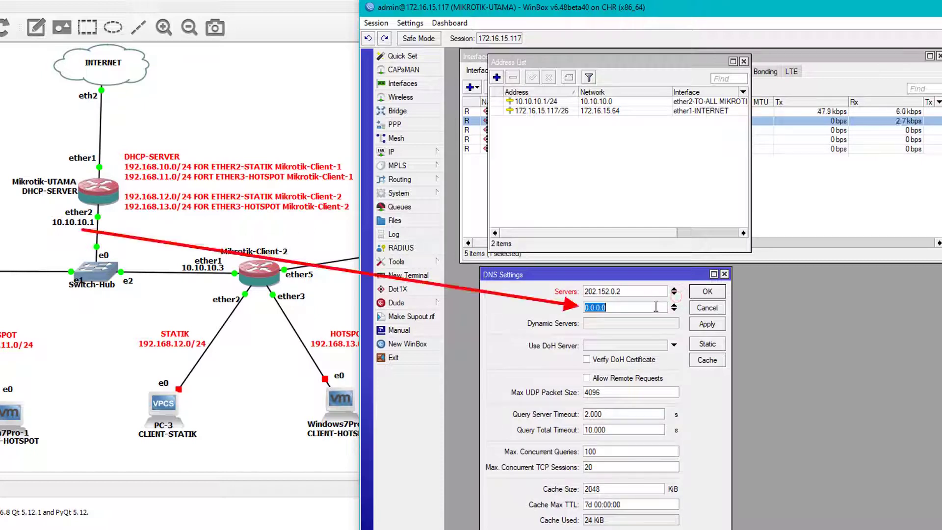
{"action": "type", "text": "10.10.1"}
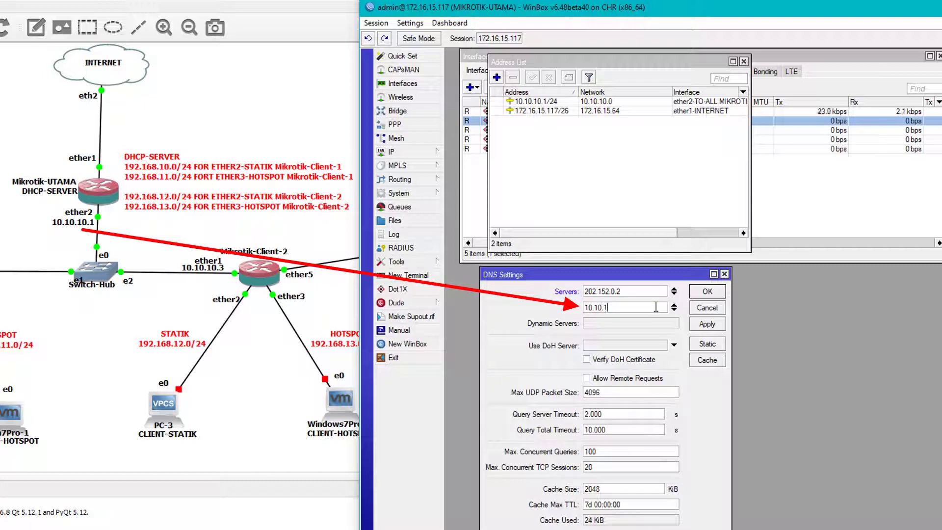
{"action": "type", "text": "0.1"}
{"action": "left_click", "coordinate": [605, 379]}
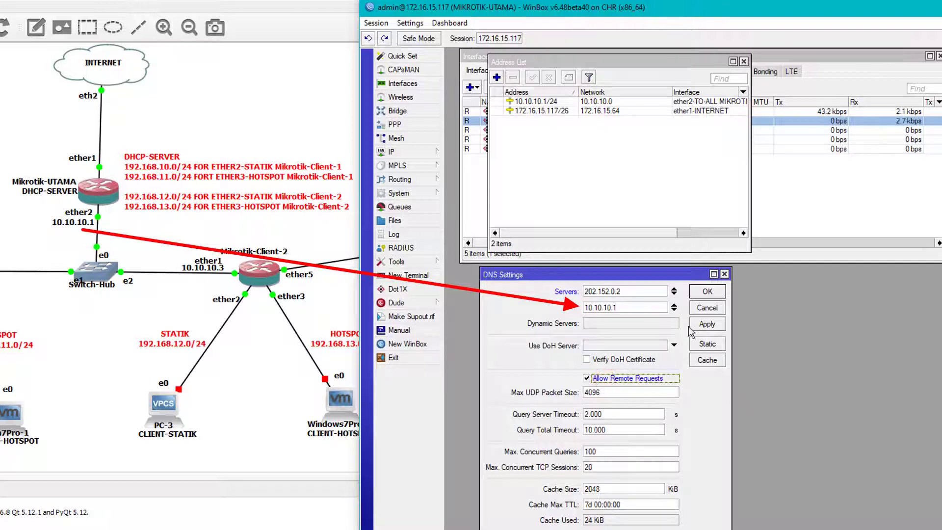
{"action": "left_click", "coordinate": [706, 324]}
{"action": "left_click", "coordinate": [707, 291]}
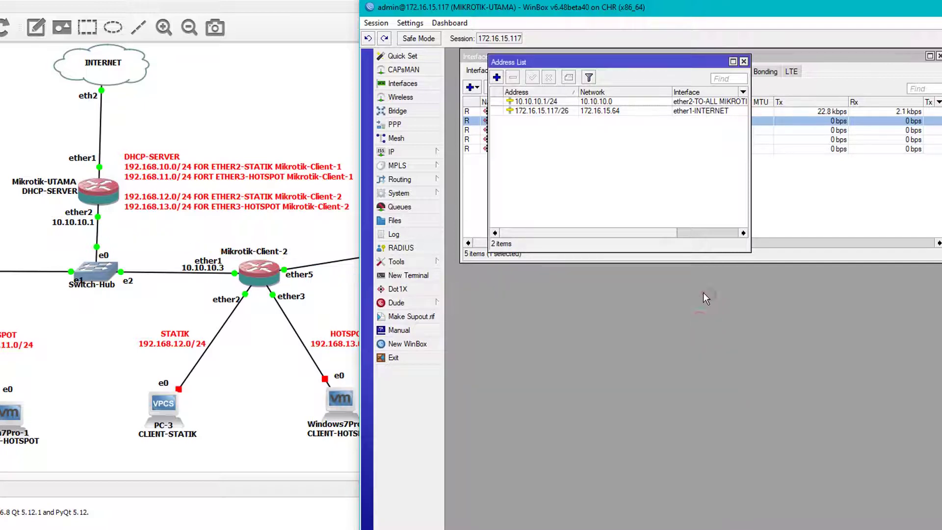
Step: Add a srcnat masquerade NAT rule with out-interface ether1-INTERNET
{"action": "left_click", "coordinate": [417, 152]}
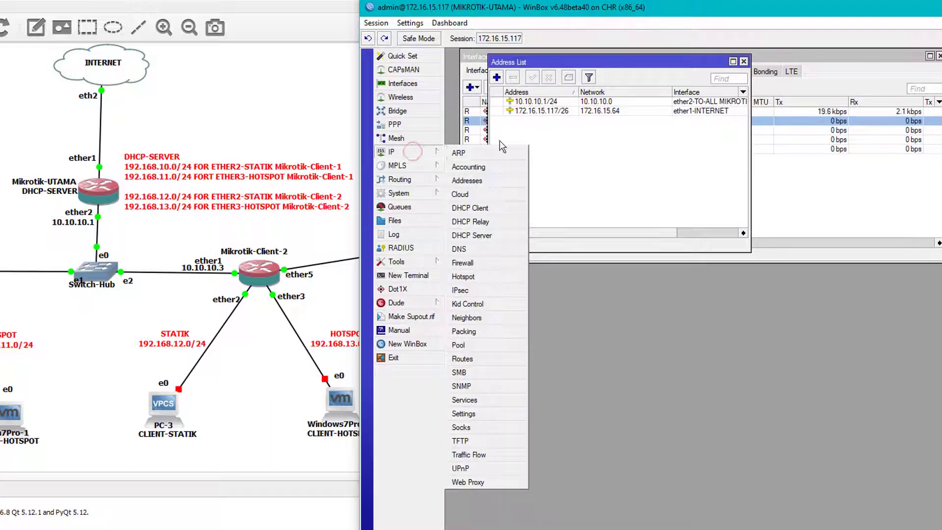
{"action": "left_click", "coordinate": [476, 263]}
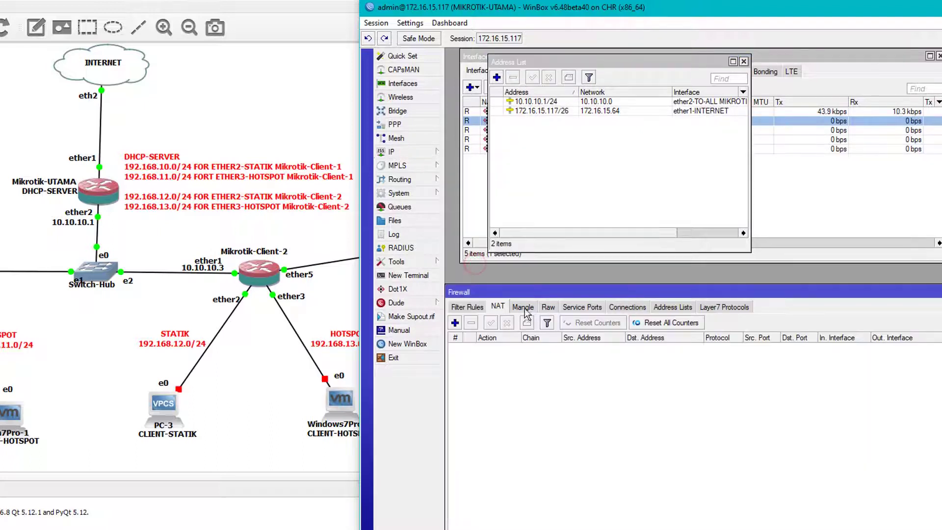
{"action": "left_click", "coordinate": [455, 322]}
{"action": "left_click", "coordinate": [716, 191]}
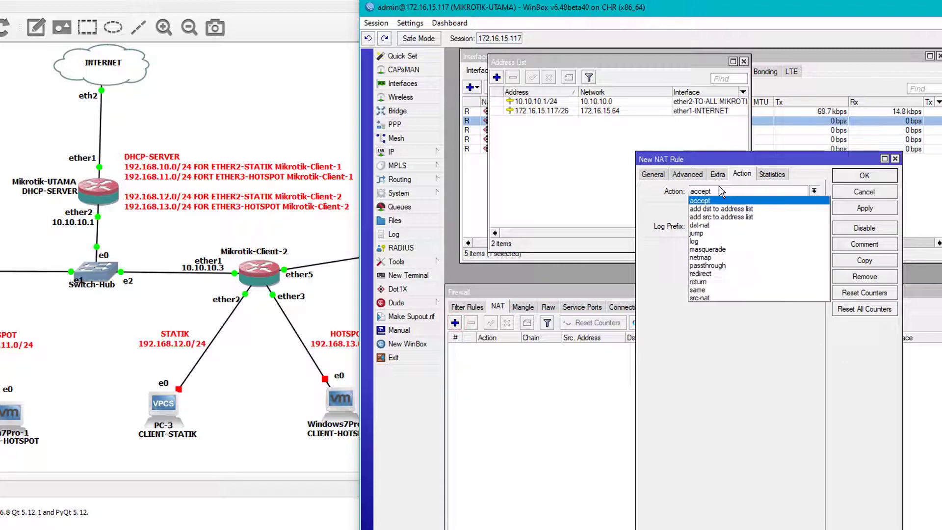
{"action": "left_click", "coordinate": [711, 249]}
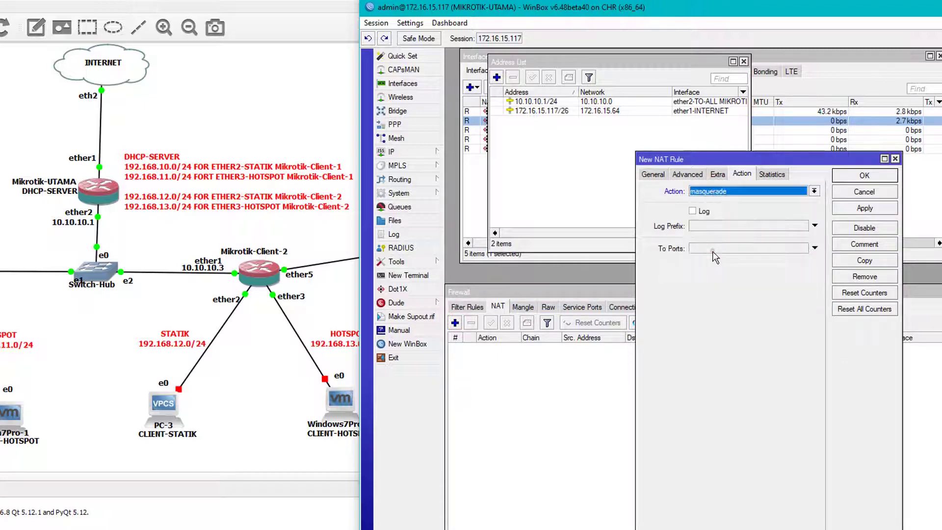
{"action": "left_click", "coordinate": [657, 177]}
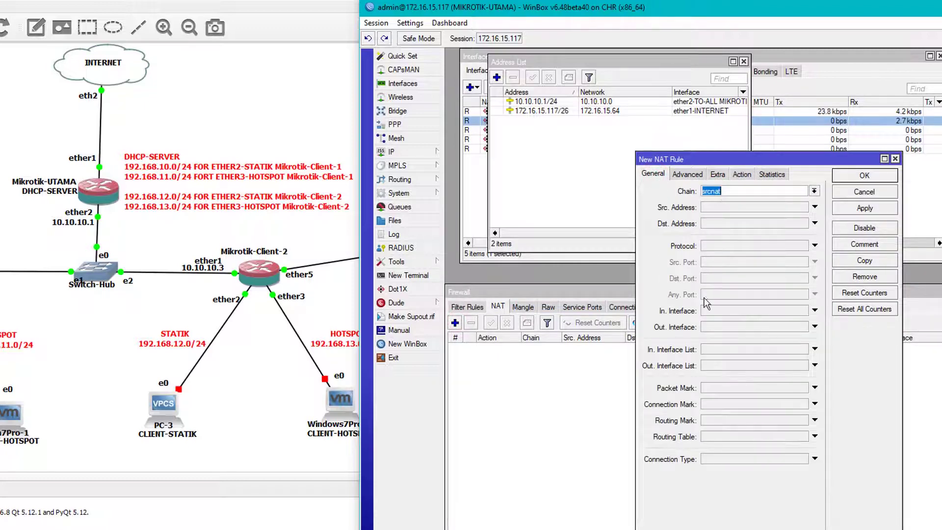
{"action": "left_click", "coordinate": [728, 326]}
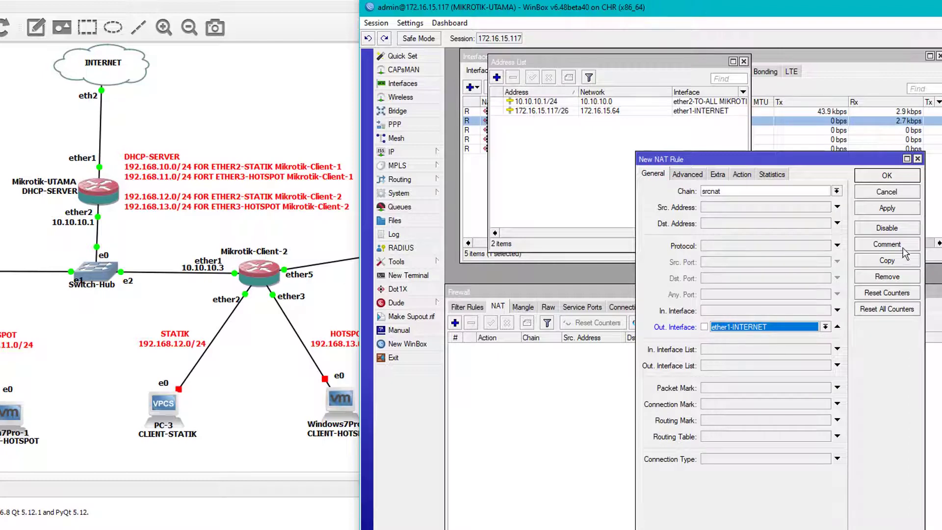
{"action": "left_click", "coordinate": [889, 208]}
{"action": "left_click", "coordinate": [887, 176]}
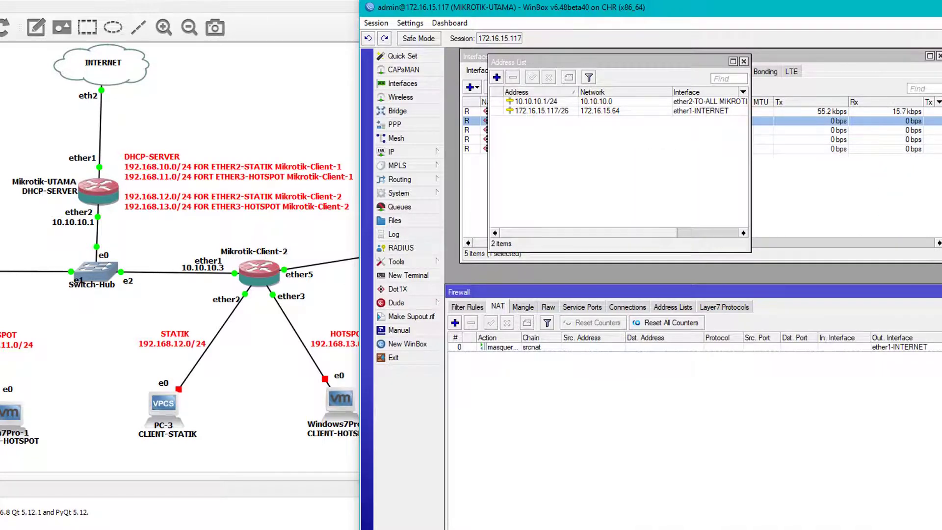
{"action": "left_click_drag", "start_coordinate": [936, 294], "coordinate": [859, 312]}
Step: Close the firewall and add a default route 0.0.0.0/0 via gateway 172.16.15.85
{"action": "left_click", "coordinate": [904, 313]}
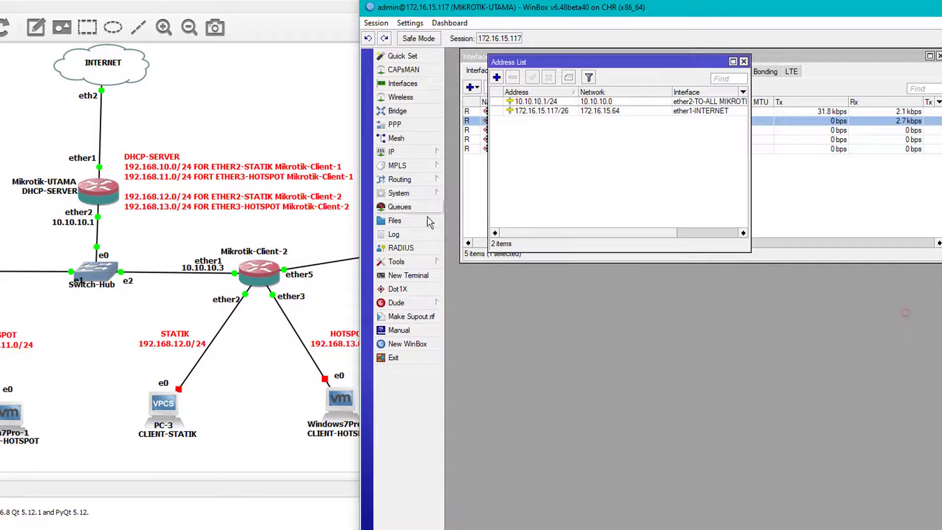
{"action": "left_click", "coordinate": [416, 152]}
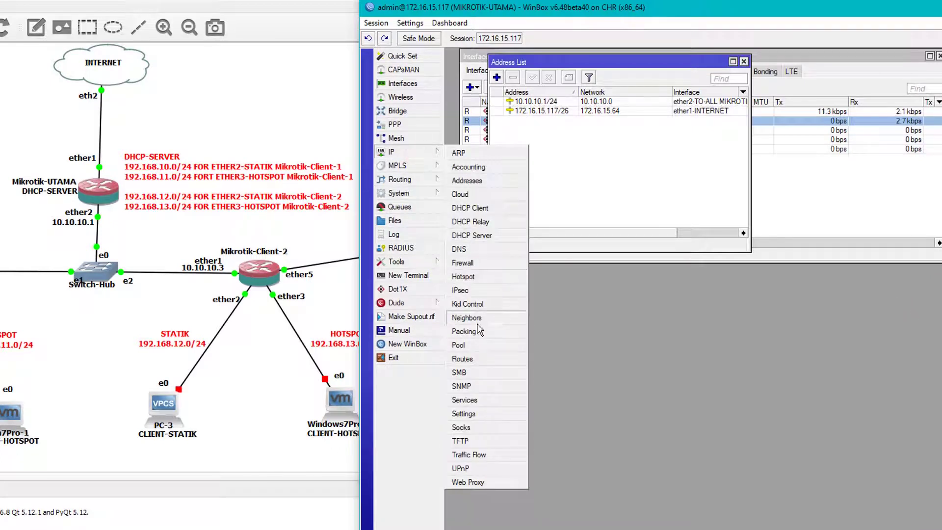
{"action": "left_click", "coordinate": [462, 359]}
{"action": "left_click_drag", "start_coordinate": [650, 383], "coordinate": [597, 279]}
{"action": "left_click", "coordinate": [469, 308]}
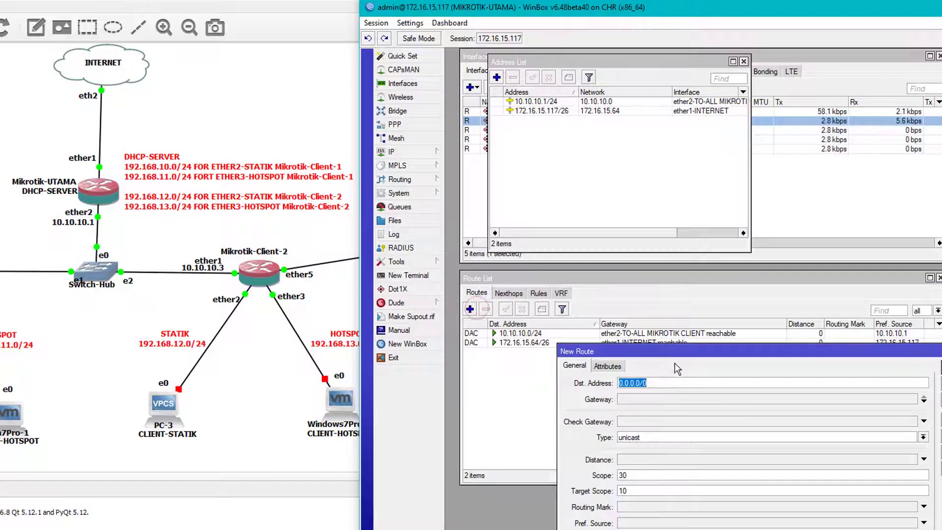
{"action": "left_click_drag", "start_coordinate": [660, 351], "coordinate": [604, 278]}
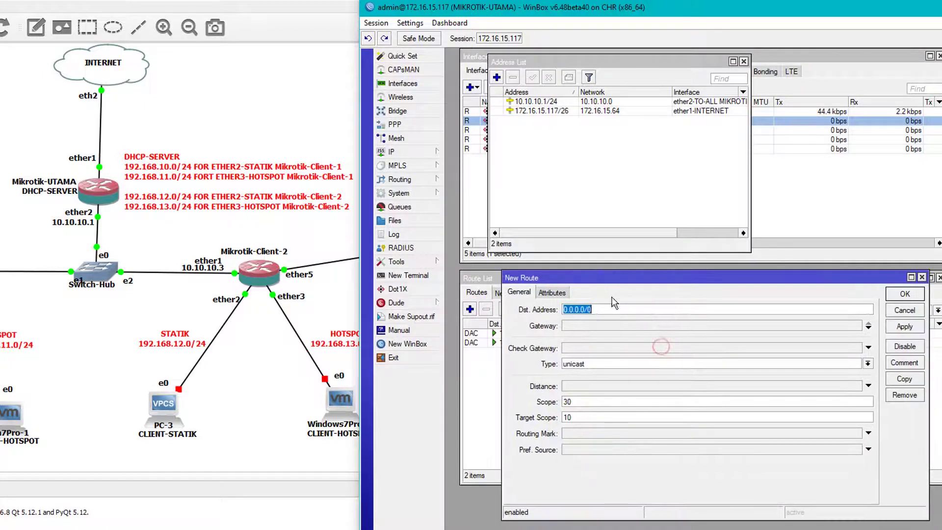
{"action": "left_click", "coordinate": [608, 324]}
{"action": "type", "text": "172"}
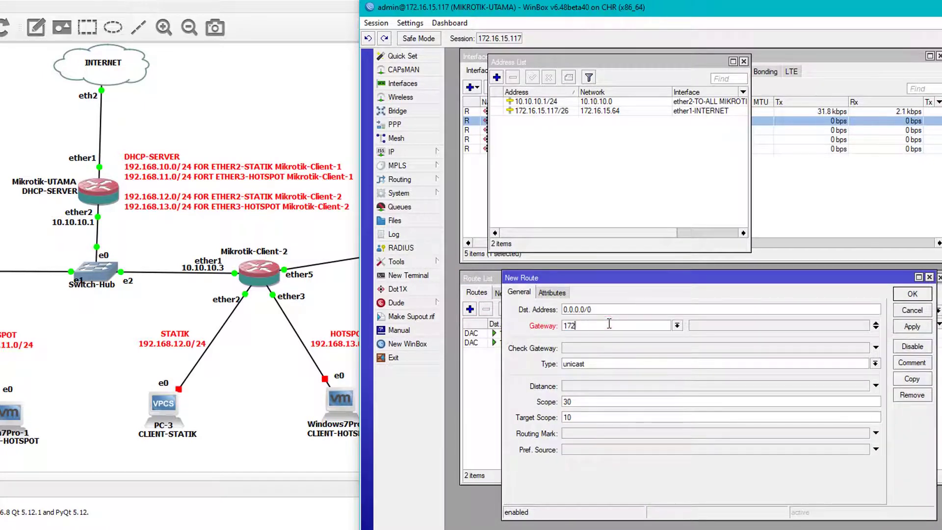
{"action": "type", "text": ".16.15.85"}
{"action": "left_click", "coordinate": [912, 326]}
{"action": "left_click", "coordinate": [912, 293]}
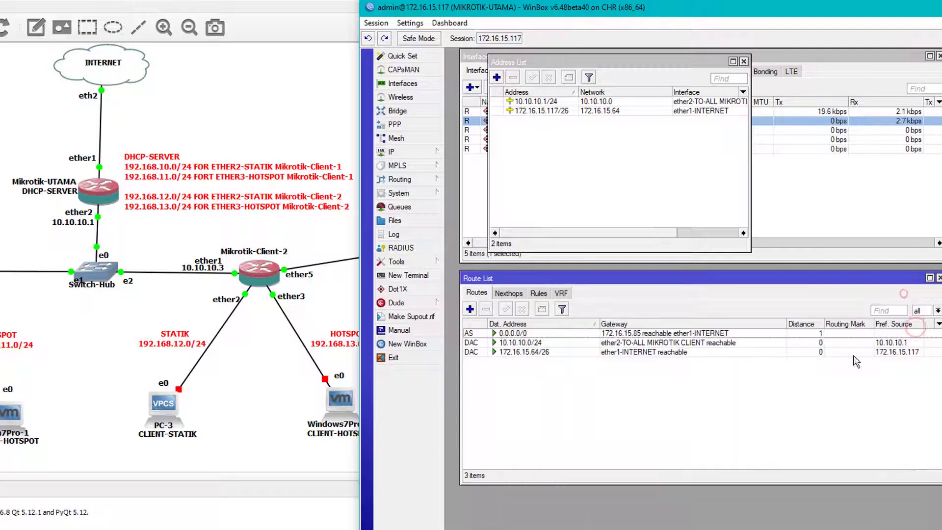
{"action": "left_click", "coordinate": [799, 393]}
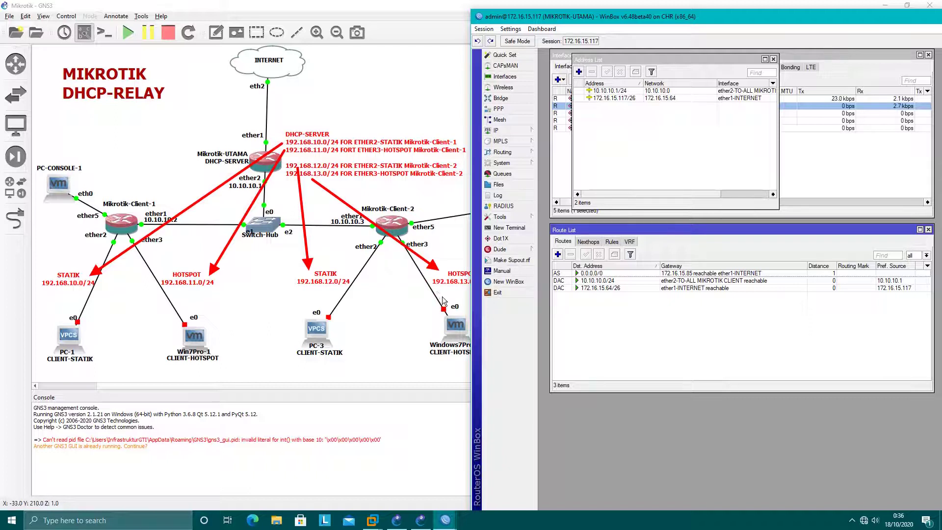
Step: Drag the MIKROTIK-UTAMA WinBox window right to reveal the GNS3 network map
{"action": "left_click_drag", "start_coordinate": [527, 16], "coordinate": [558, 21]}
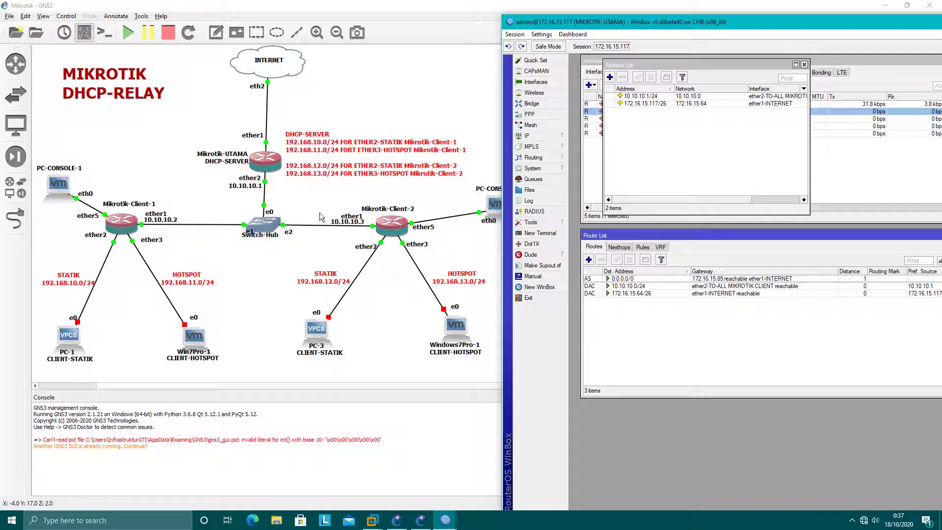
Step: Close the address and route lists and start a new entry in the DHCP server list
{"action": "left_click", "coordinate": [804, 65]}
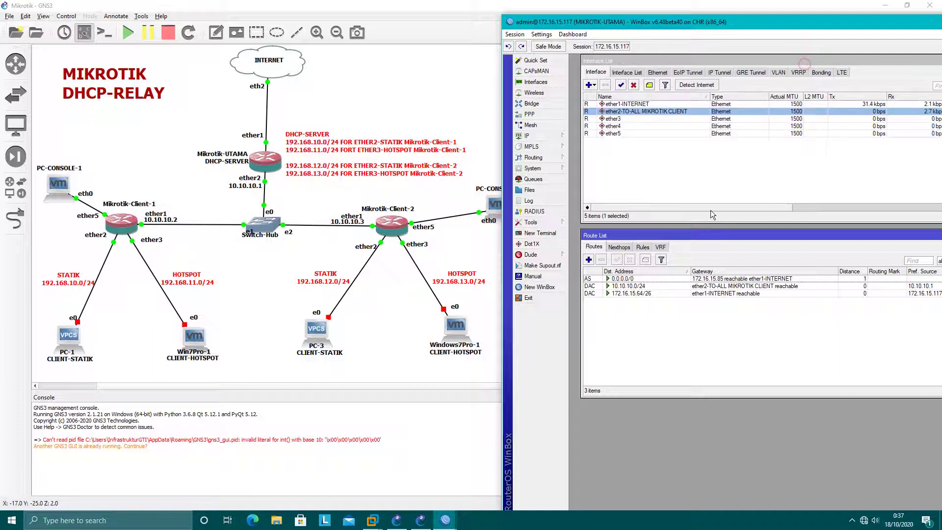
{"action": "left_click_drag", "start_coordinate": [796, 235], "coordinate": [712, 258]}
{"action": "left_click", "coordinate": [876, 258]}
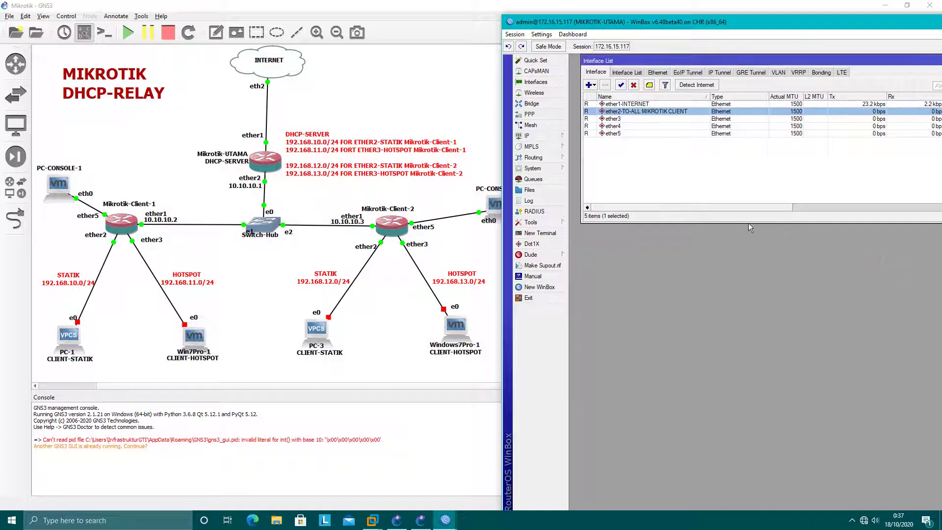
{"action": "left_click", "coordinate": [527, 135]}
{"action": "left_click", "coordinate": [587, 158]}
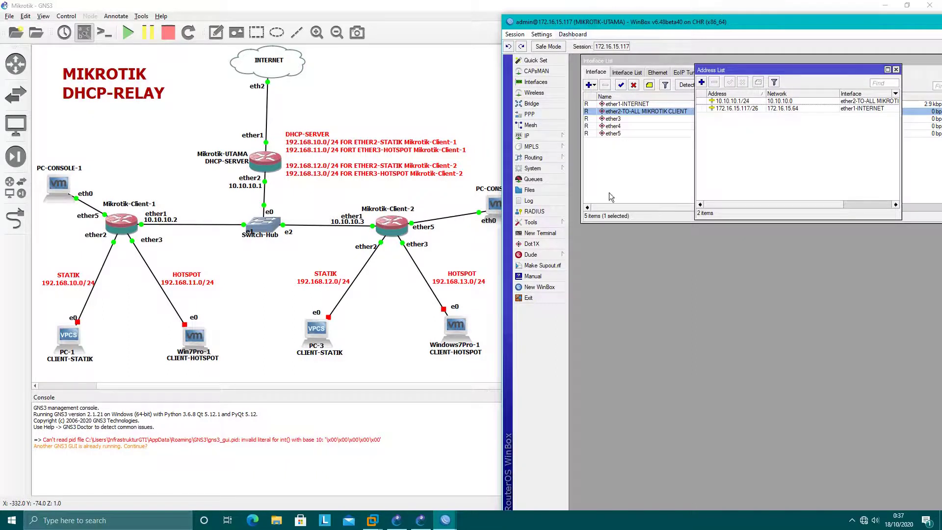
{"action": "left_click", "coordinate": [550, 137]}
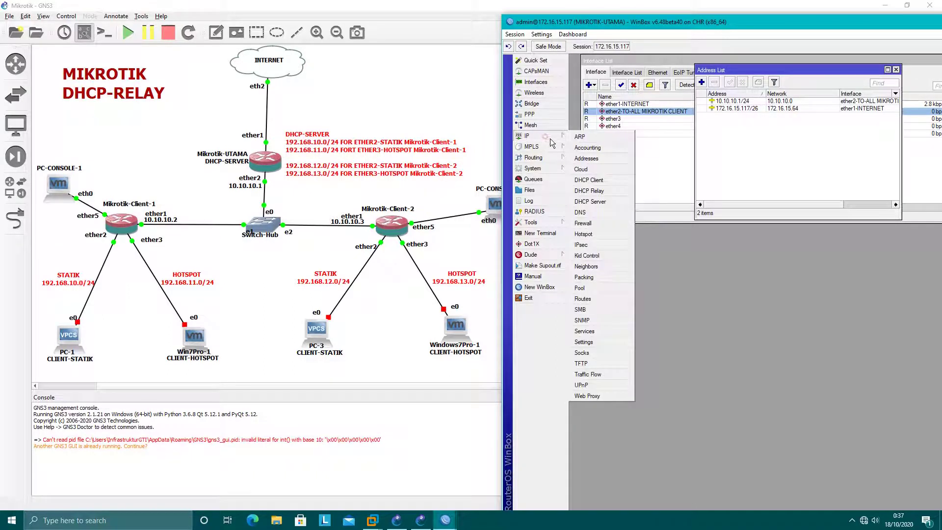
{"action": "left_click", "coordinate": [591, 201]}
{"action": "left_click_drag", "start_coordinate": [791, 150], "coordinate": [745, 174]}
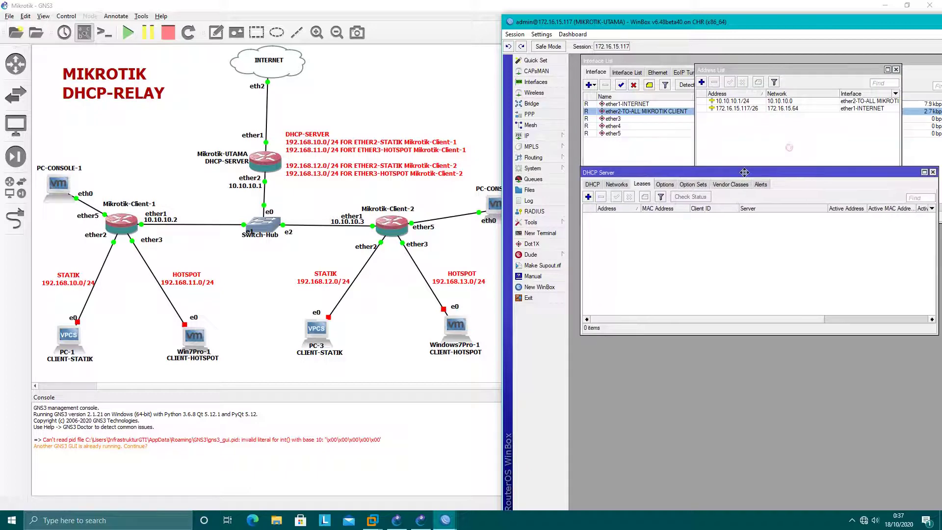
{"action": "left_click", "coordinate": [592, 184]}
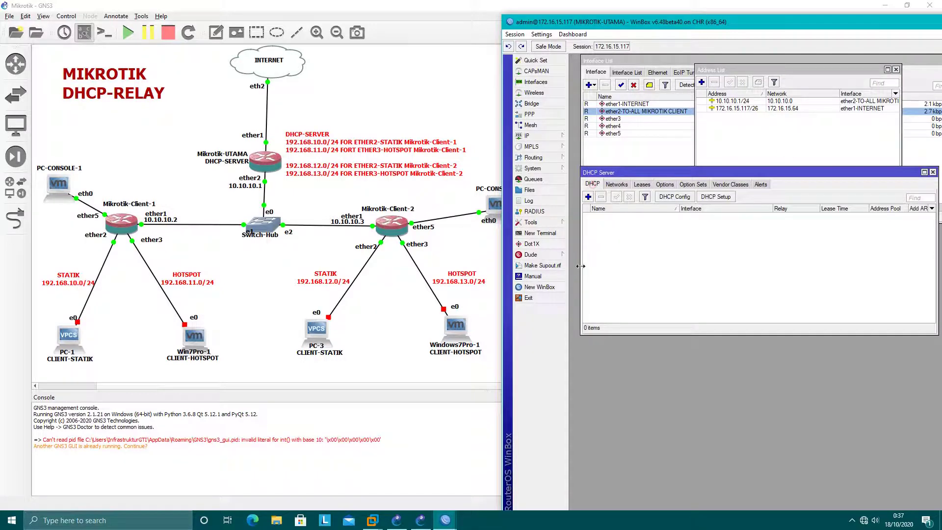
{"action": "left_click", "coordinate": [589, 197]}
{"action": "left_click_drag", "start_coordinate": [849, 73], "coordinate": [769, 157]}
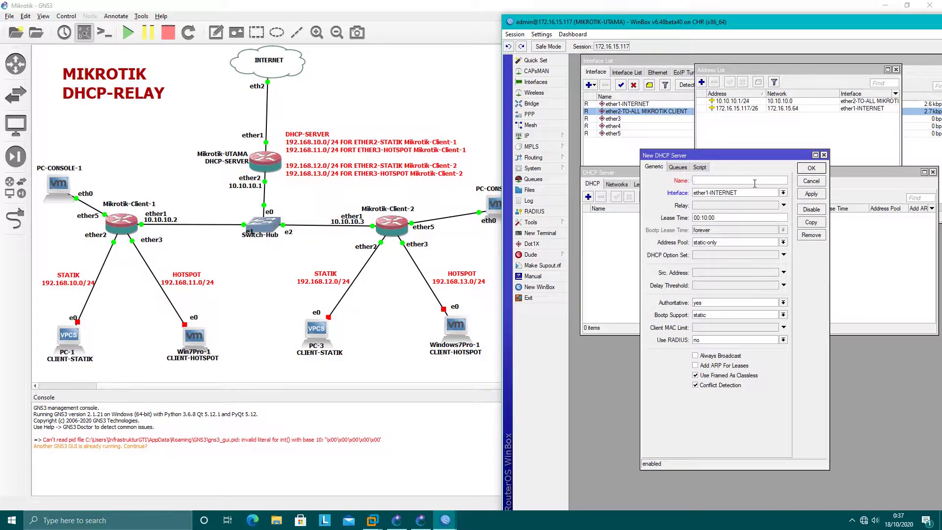
Step: Name the server 'DHCP ETHER2 STATIK MK1' on ether2-TO-ALL MIKROTIK CLIENT, relay 192.168.10.1, pool static-only
{"action": "left_click", "coordinate": [754, 183]}
{"action": "type", "text": "DHCP E"}
{"action": "type", "text": "THER"}
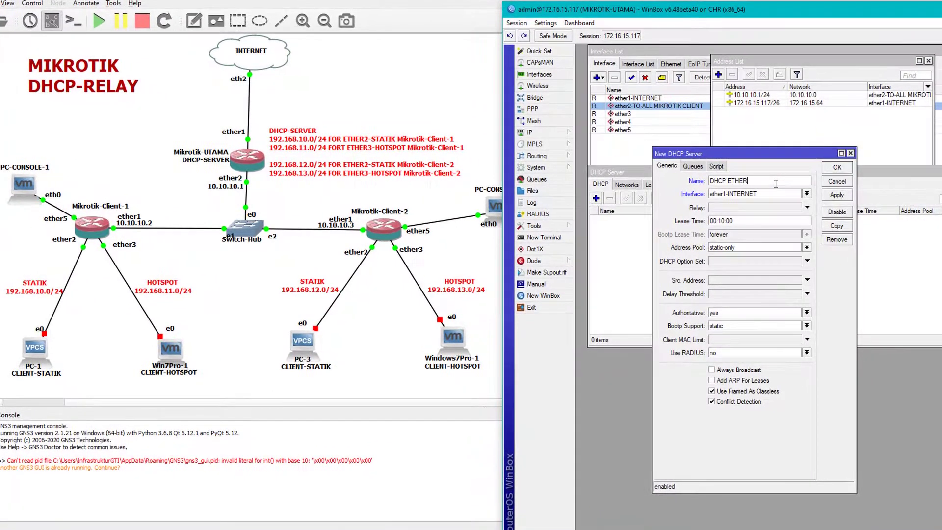
{"action": "type", "text": "2 STATIK MK1"}
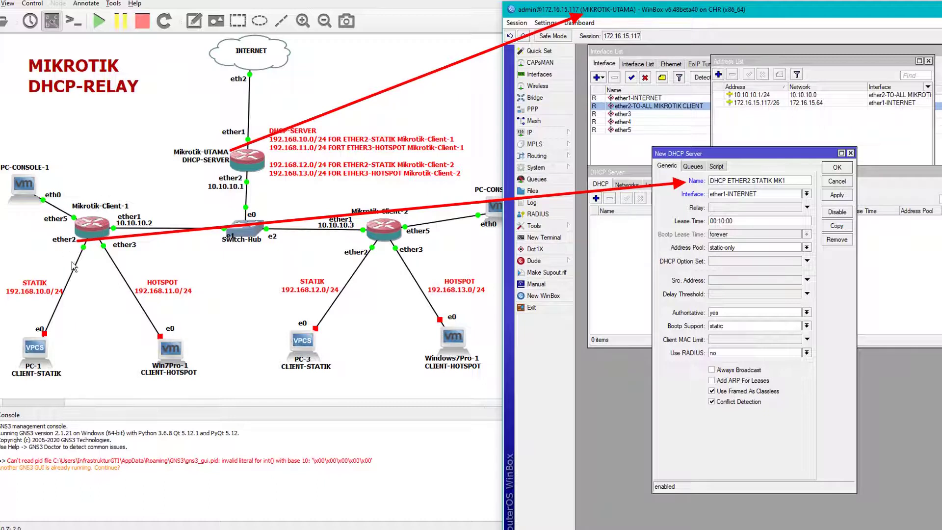
{"action": "left_click", "coordinate": [770, 196]}
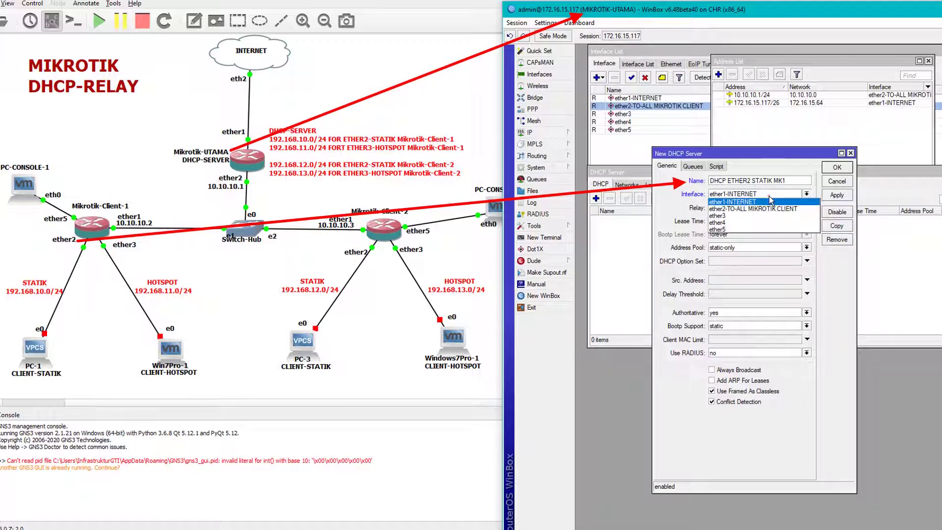
{"action": "left_click", "coordinate": [724, 213]}
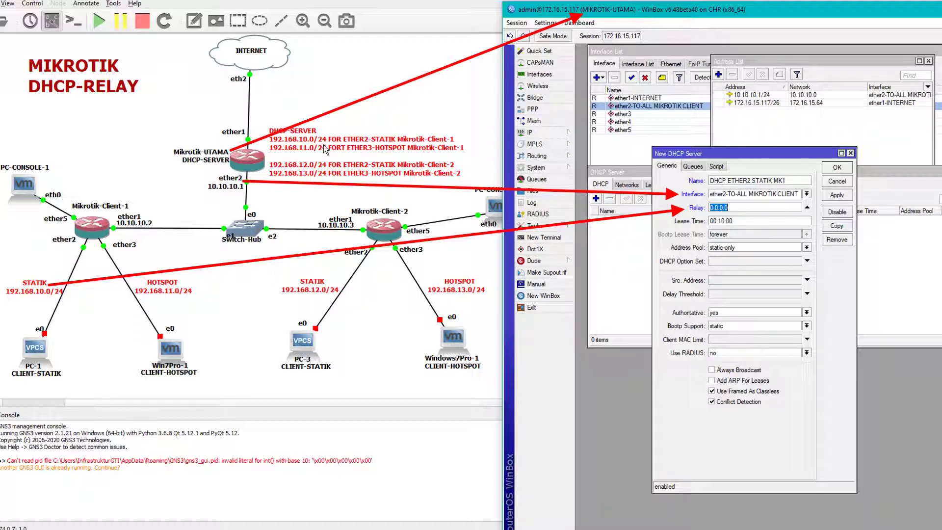
{"action": "type", "text": "192.168.10.1"}
{"action": "left_click", "coordinate": [739, 248]}
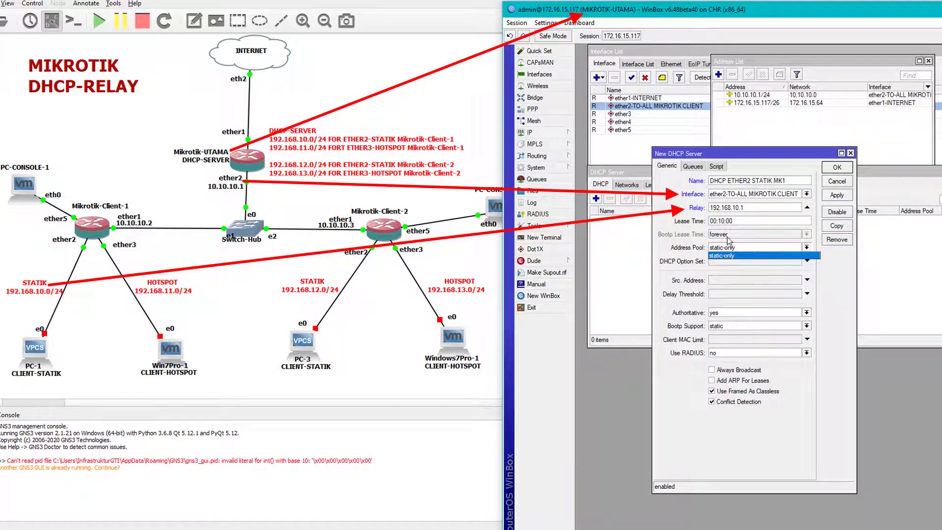
{"action": "left_click", "coordinate": [736, 255]}
Step: Create IP pool 'POOL ETHER2 STATIK MK1' with range 192.168.10.2-192.168.10.254
{"action": "left_click_drag", "start_coordinate": [754, 153], "coordinate": [850, 77]}
{"action": "left_click", "coordinate": [543, 133]}
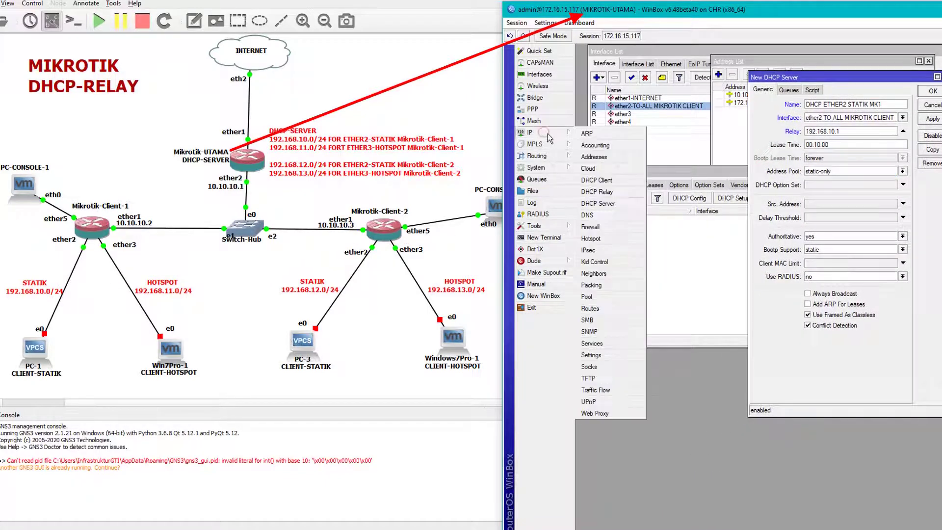
{"action": "left_click", "coordinate": [597, 294]}
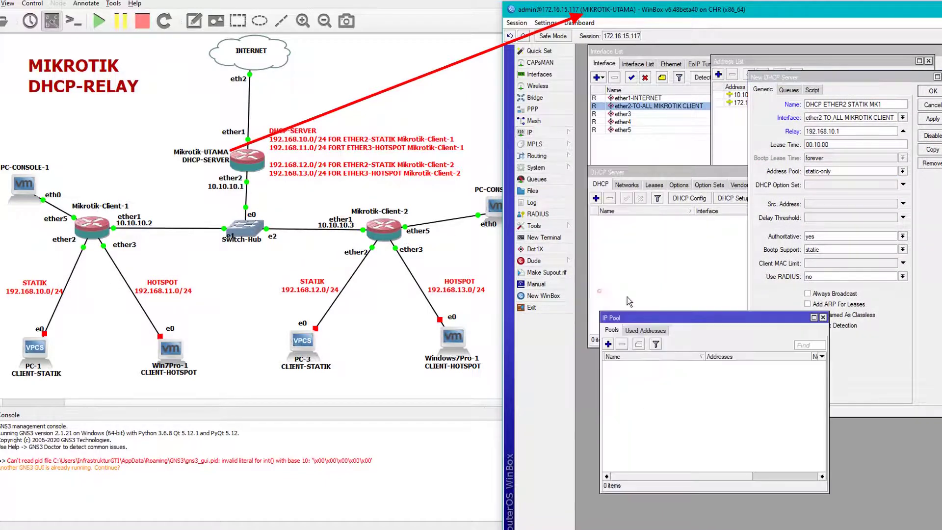
{"action": "left_click_drag", "start_coordinate": [690, 316], "coordinate": [682, 237]}
{"action": "left_click", "coordinate": [599, 265]}
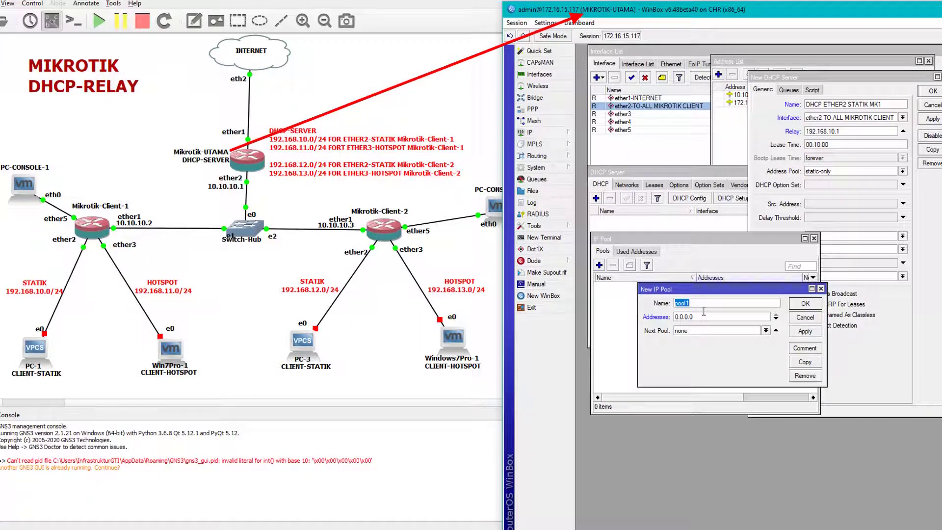
{"action": "type", "text": "POOL ETHER2 STATIK MK1"}
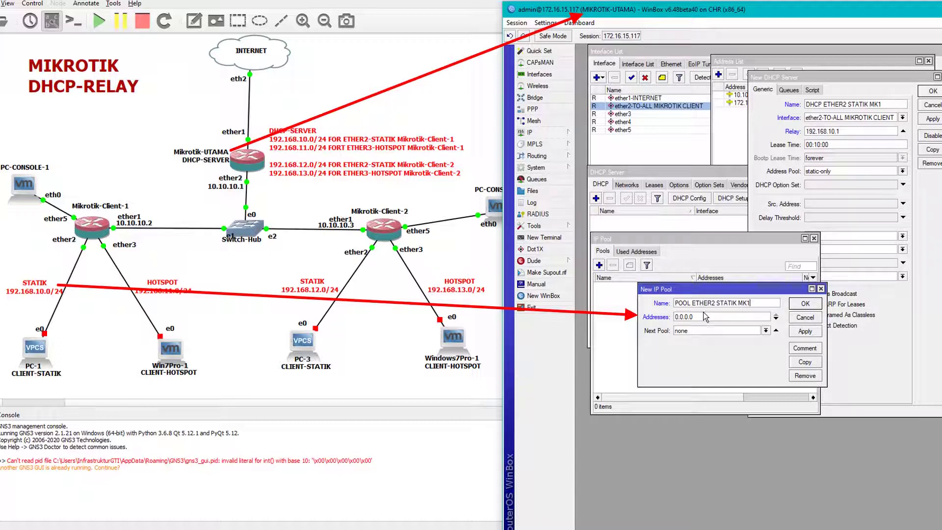
{"action": "double_click", "coordinate": [705, 317]}
{"action": "type", "text": "192.168.1"}
{"action": "left_click", "coordinate": [805, 304]}
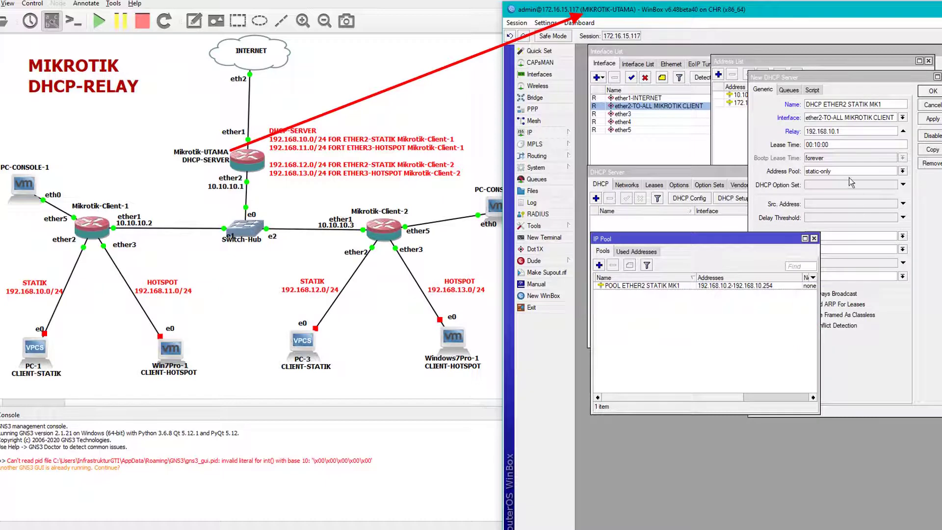
Step: Assign POOL ETHER2 STATIK MK1 to the new DHCP server and save it
{"action": "left_click", "coordinate": [828, 175]}
{"action": "left_click", "coordinate": [839, 182]}
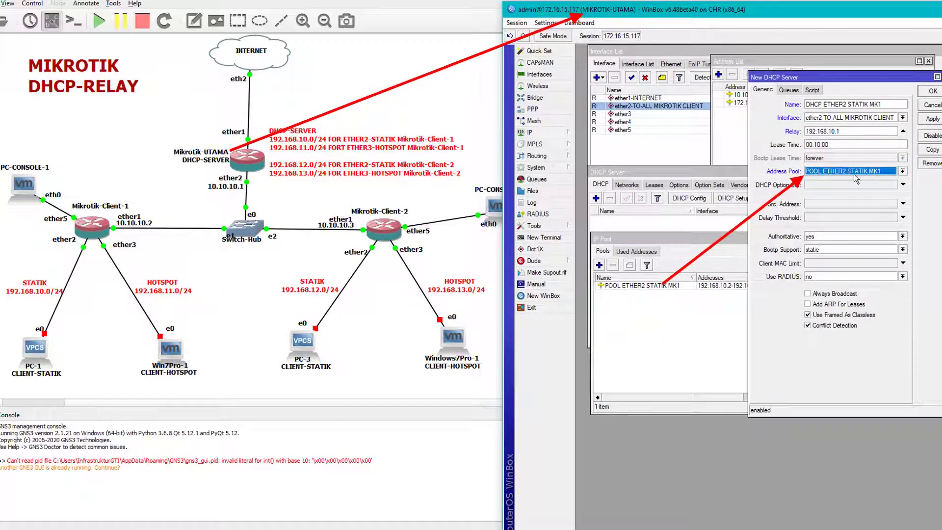
{"action": "left_click", "coordinate": [929, 120]}
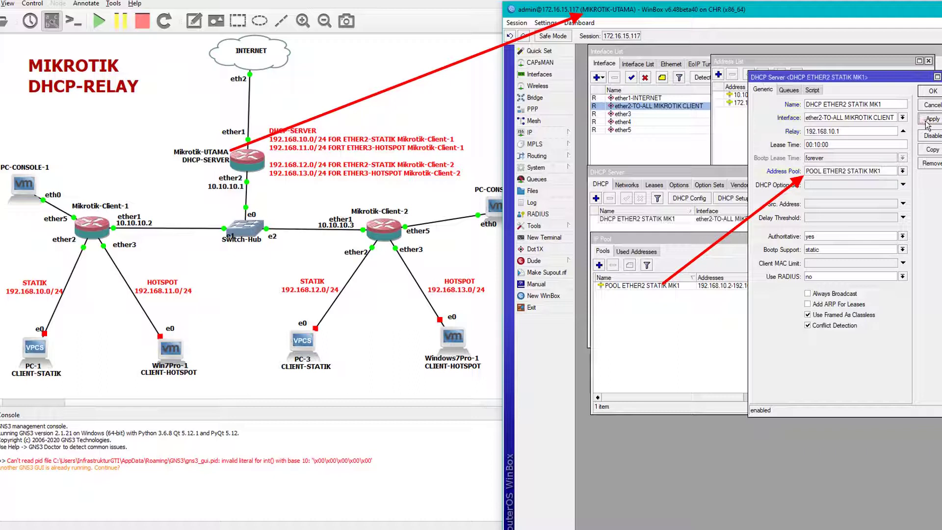
{"action": "left_click", "coordinate": [929, 91]}
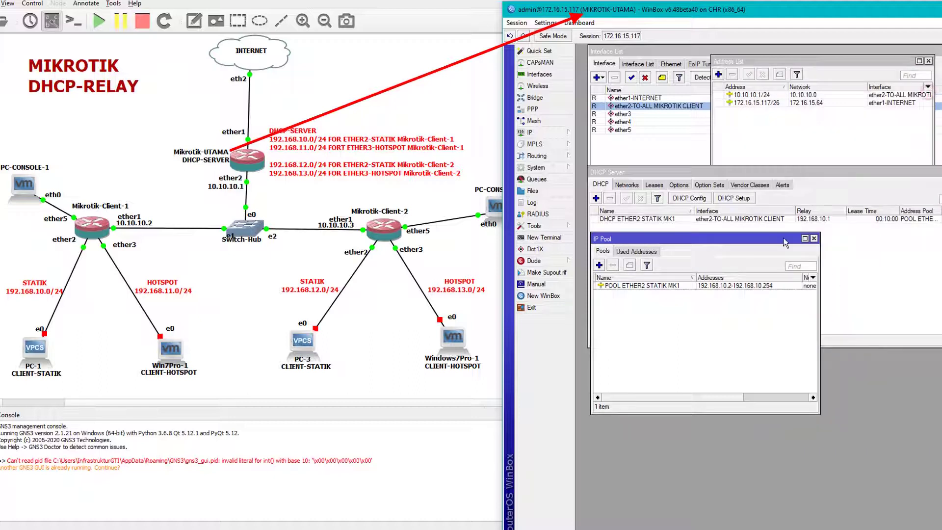
Step: Switch to the MIKROTIK-CLIENT-1 WinBox session and place it beside the network map
{"action": "left_click", "coordinate": [765, 219]}
{"action": "left_click", "coordinate": [695, 310]}
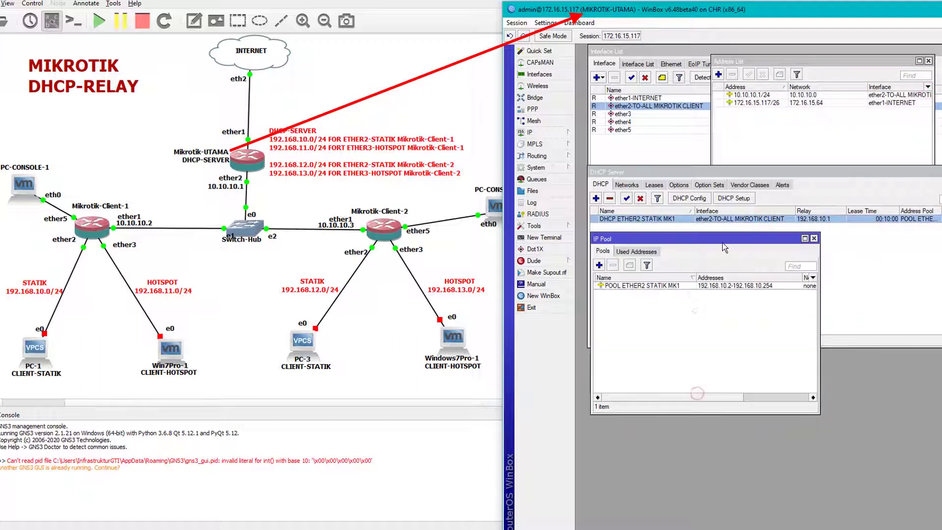
{"action": "left_click_drag", "start_coordinate": [722, 241], "coordinate": [740, 315]}
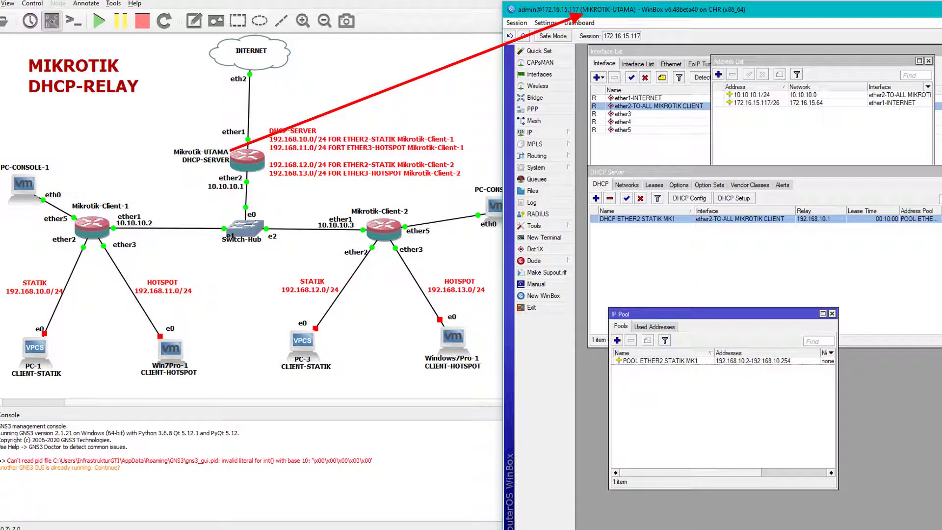
{"action": "left_click", "coordinate": [440, 529]}
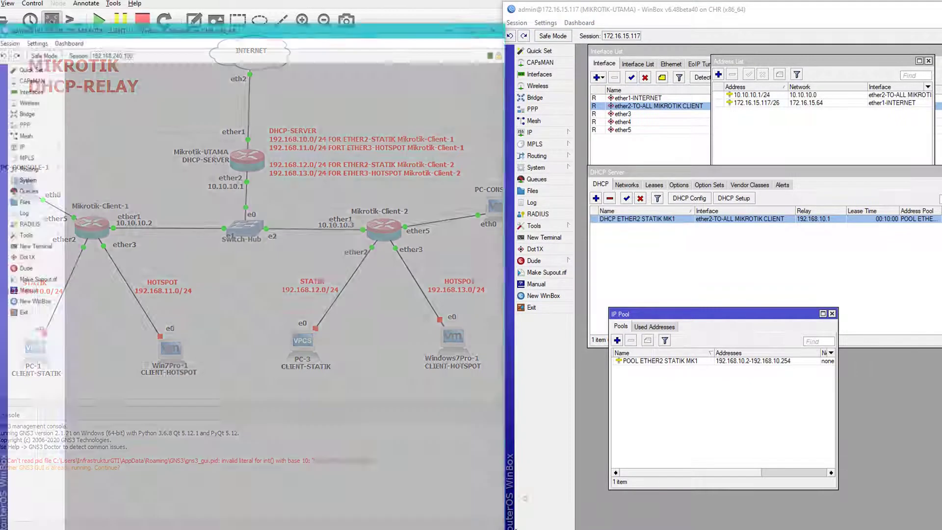
{"action": "left_click", "coordinate": [499, 494]}
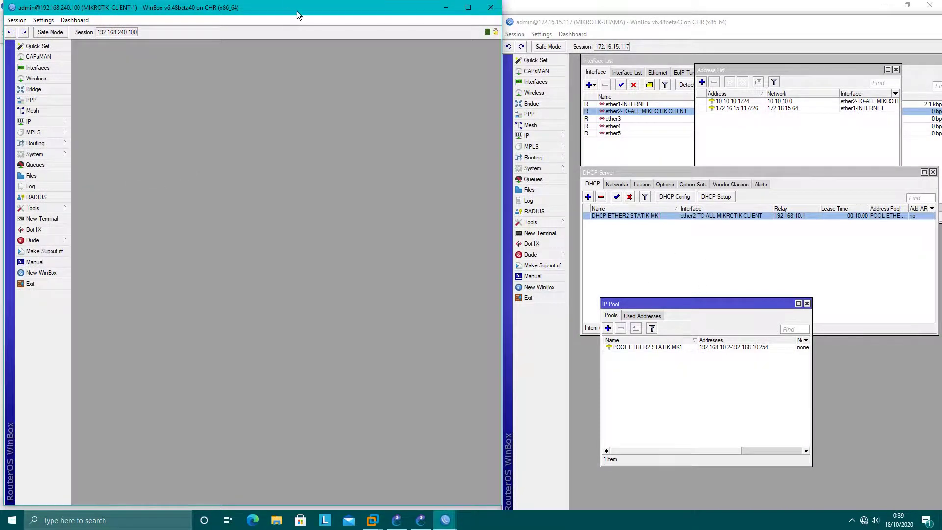
{"action": "left_click_drag", "start_coordinate": [297, 14], "coordinate": [797, 28]}
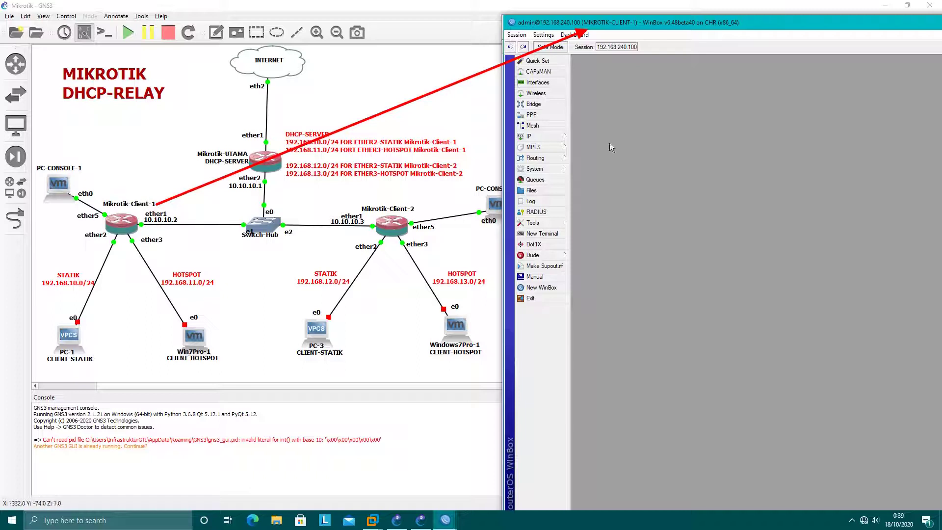
Step: Rename the client router's ether1 to 'ether1-TO-MIKROTIK UTAMA'
{"action": "left_click", "coordinate": [539, 82]}
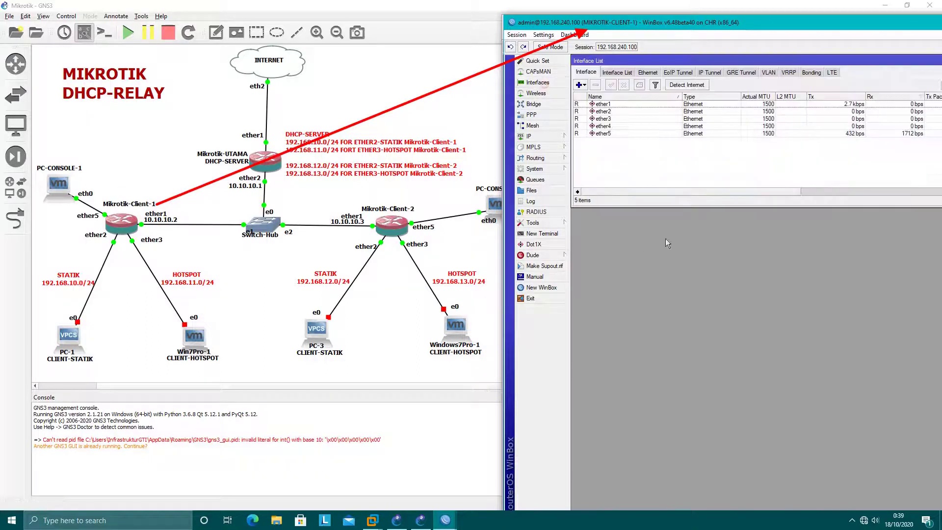
{"action": "double_click", "coordinate": [603, 104]}
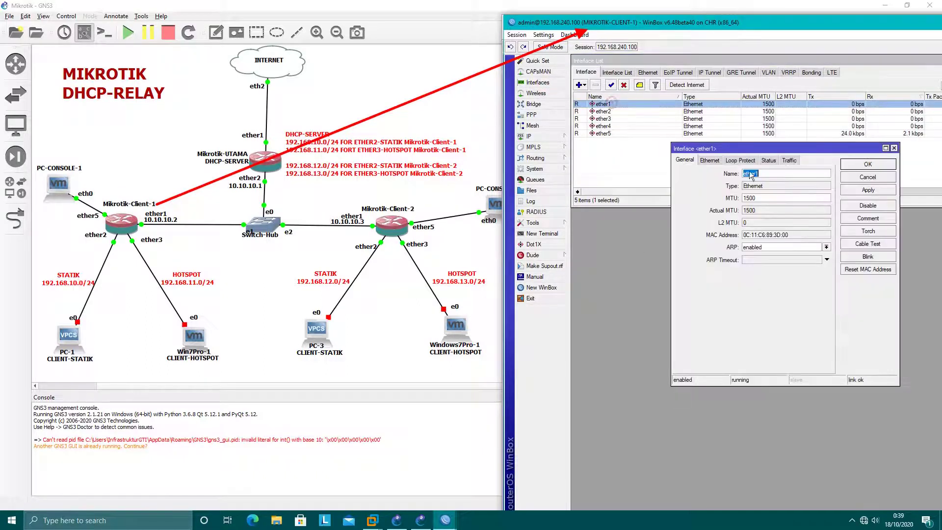
{"action": "type", "text": "-TO-MIKROTIK U"}
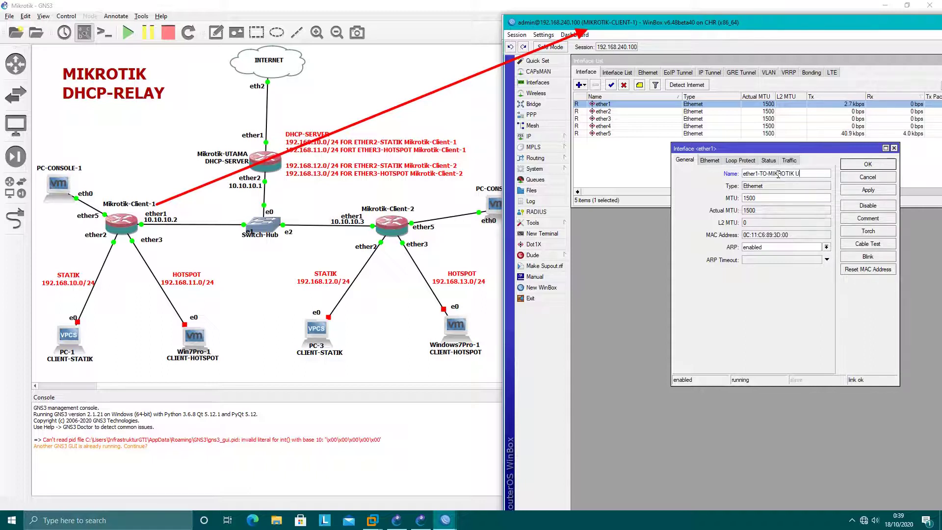
{"action": "type", "text": "MA"}
{"action": "key", "text": "Return"}
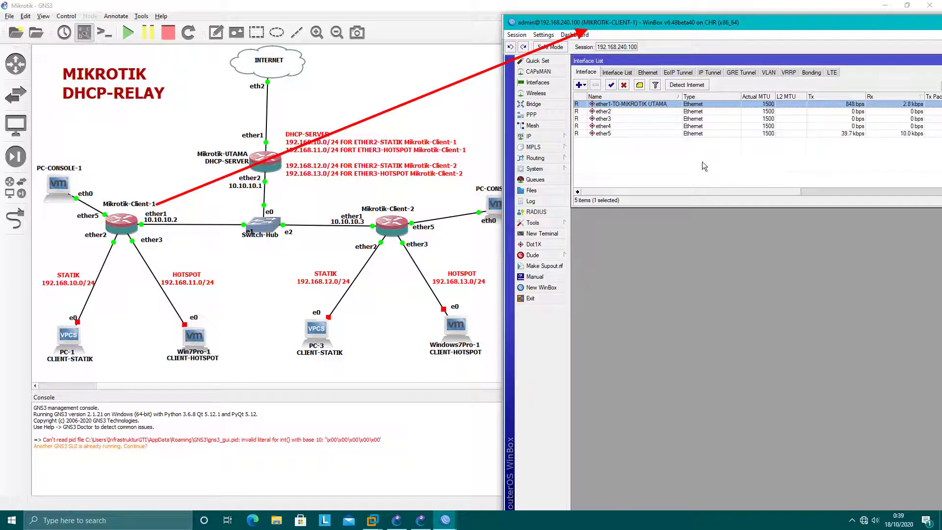
Step: Rename ether2 to 'ether2-CLIENT STATIK', then bring up the IP menu
{"action": "double_click", "coordinate": [608, 111]}
{"action": "left_click", "coordinate": [791, 174]}
{"action": "type", "text": "-"}
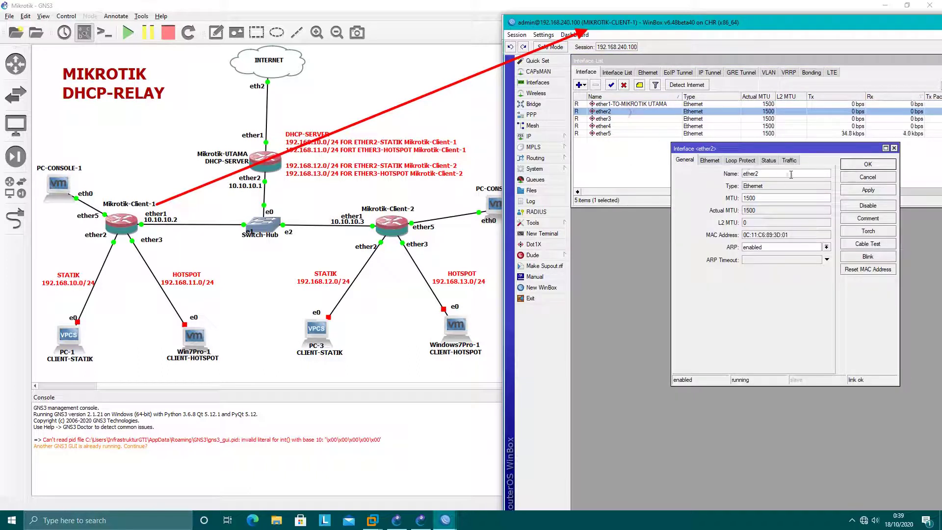
{"action": "type", "text": "LA"}
{"action": "key", "text": "Return"}
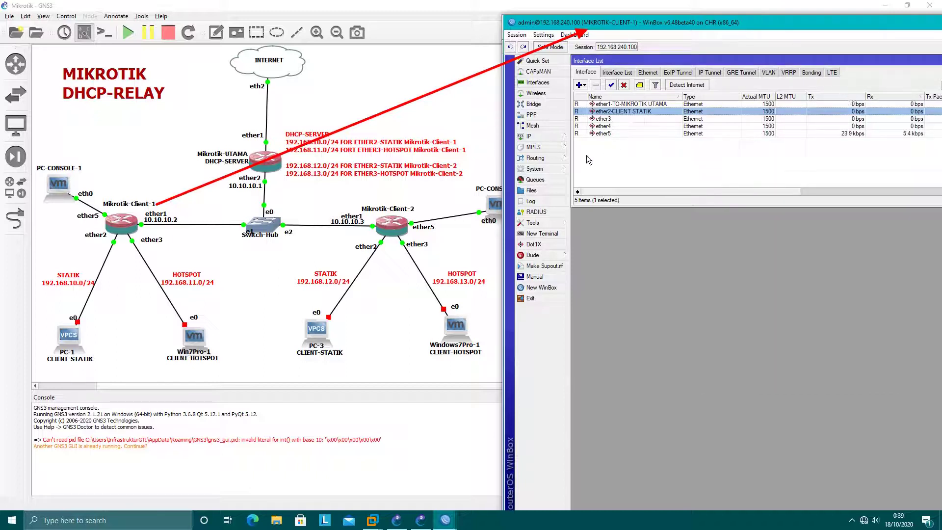
{"action": "left_click", "coordinate": [532, 136]}
Step: Add the IP address 10.10.10.2/24 on ether1-TO-MIKROTIK UTAMA
{"action": "left_click", "coordinate": [588, 159]}
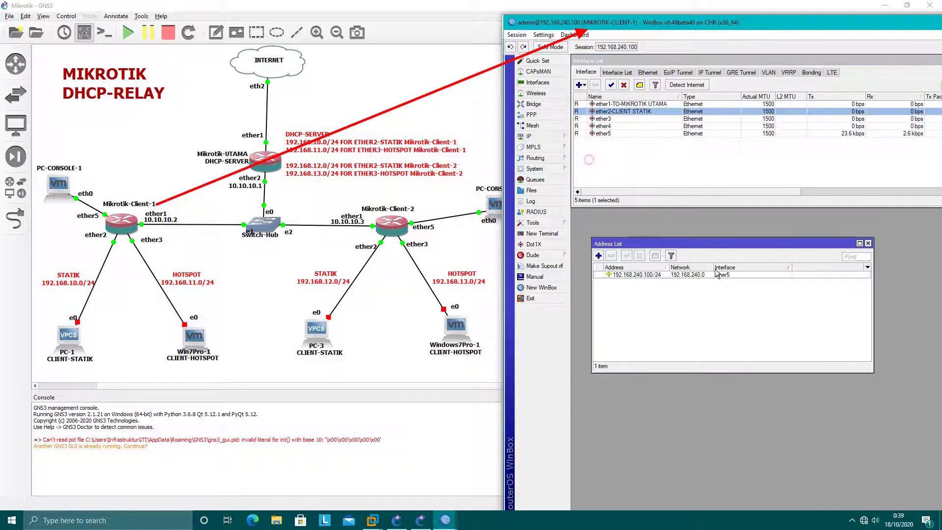
{"action": "left_click", "coordinate": [588, 181]}
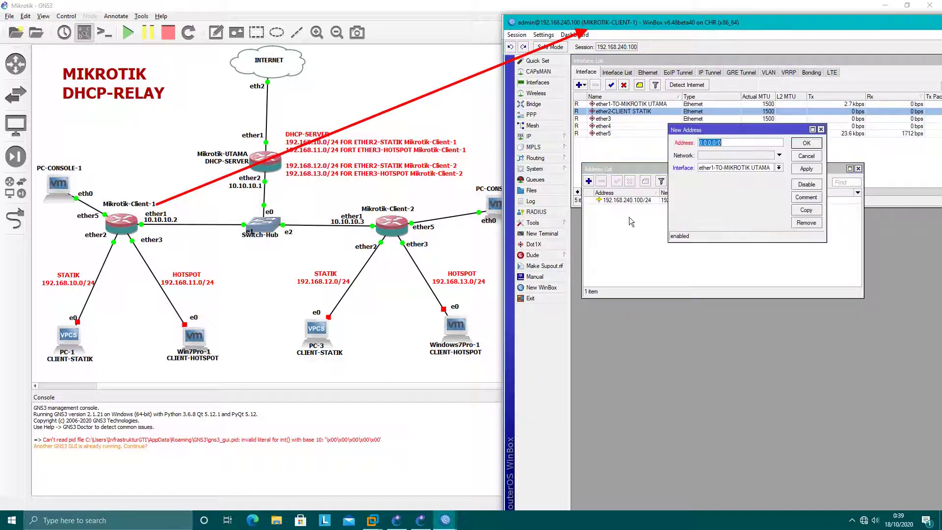
{"action": "left_click_drag", "start_coordinate": [722, 129], "coordinate": [686, 208]}
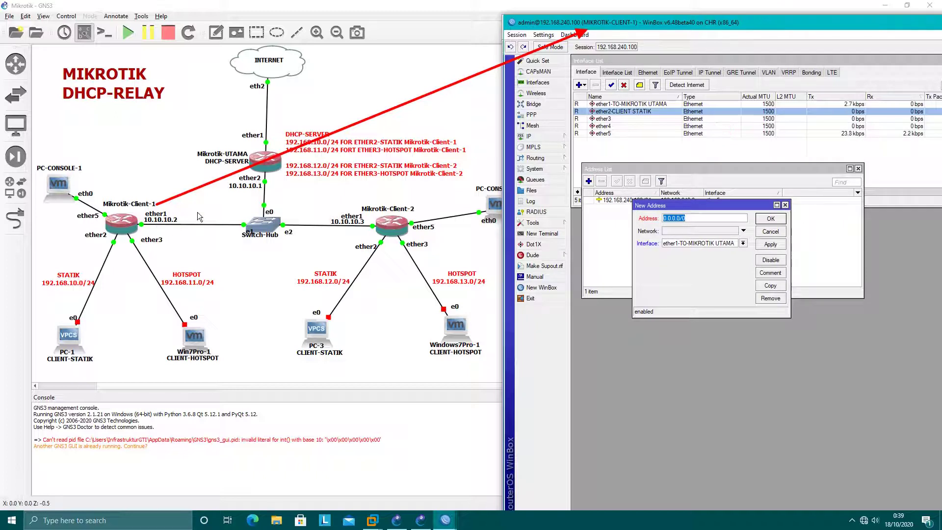
{"action": "left_click_drag", "start_coordinate": [179, 220], "coordinate": [637, 220]}
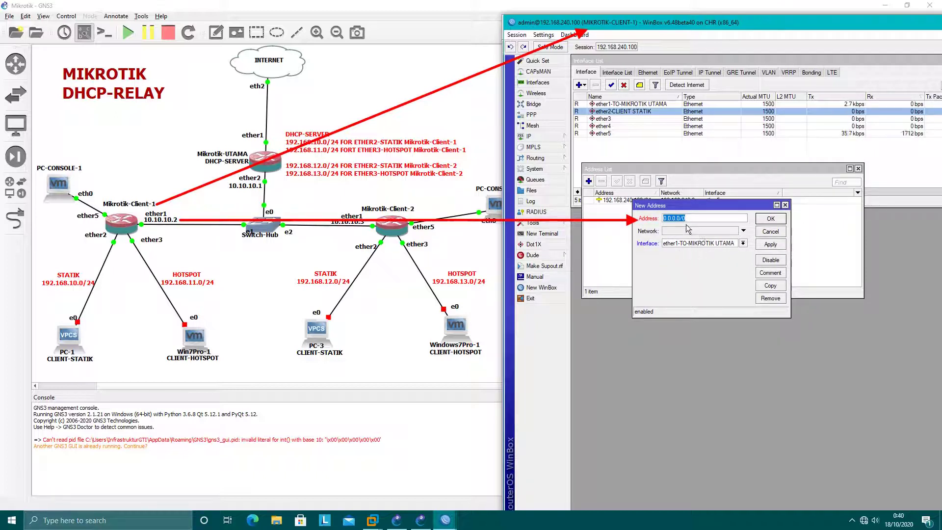
{"action": "type", "text": "10.10.10."}
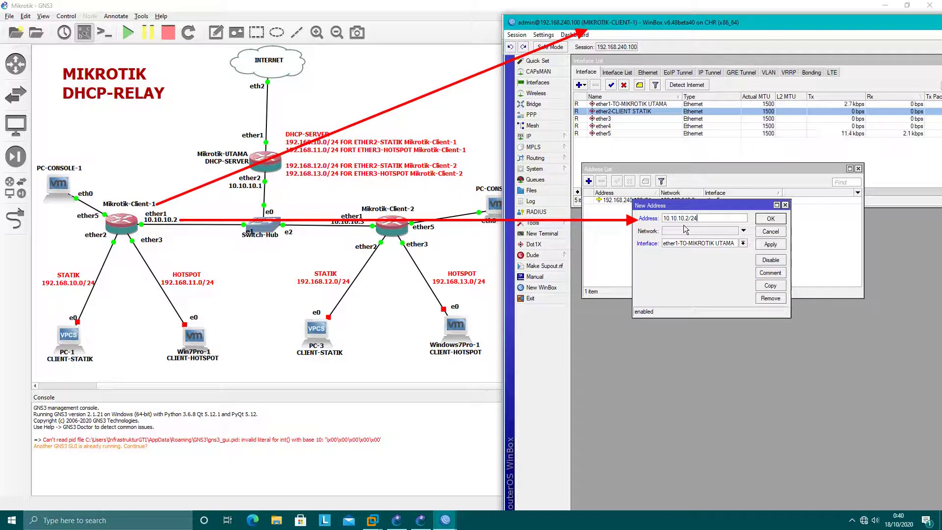
{"action": "left_click", "coordinate": [773, 219]}
{"action": "left_click", "coordinate": [638, 202]}
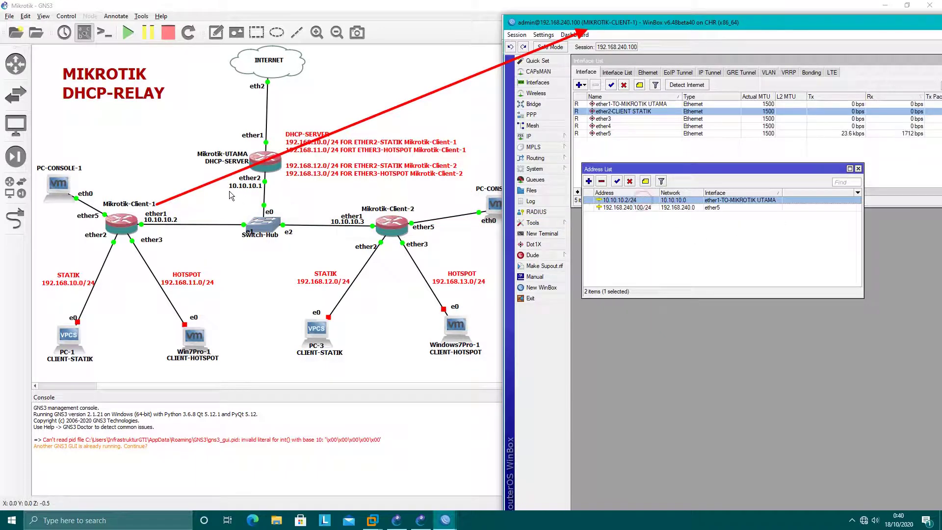
Step: Ping 10.10.10.1 from a router terminal to confirm replies, then close the terminal
{"action": "left_click", "coordinate": [542, 234]}
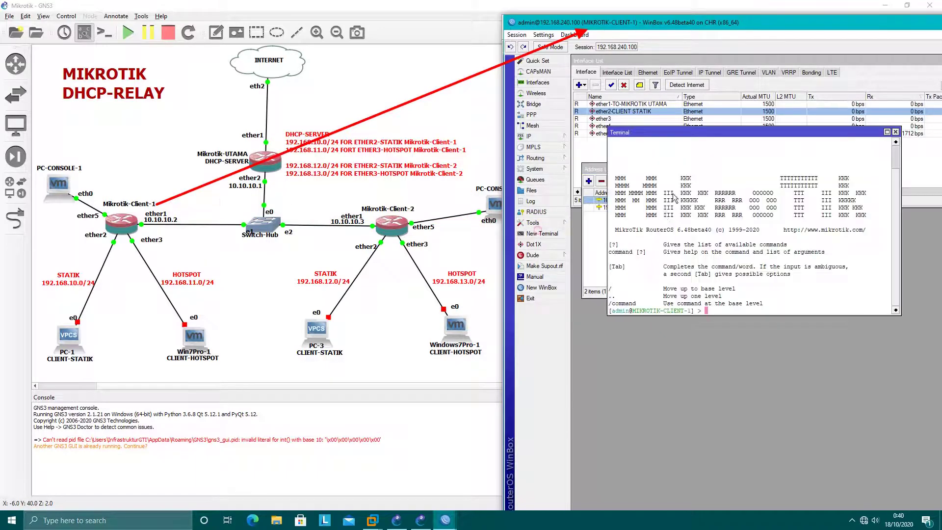
{"action": "left_click_drag", "start_coordinate": [706, 137], "coordinate": [700, 235]}
{"action": "type", "text": "ping "}
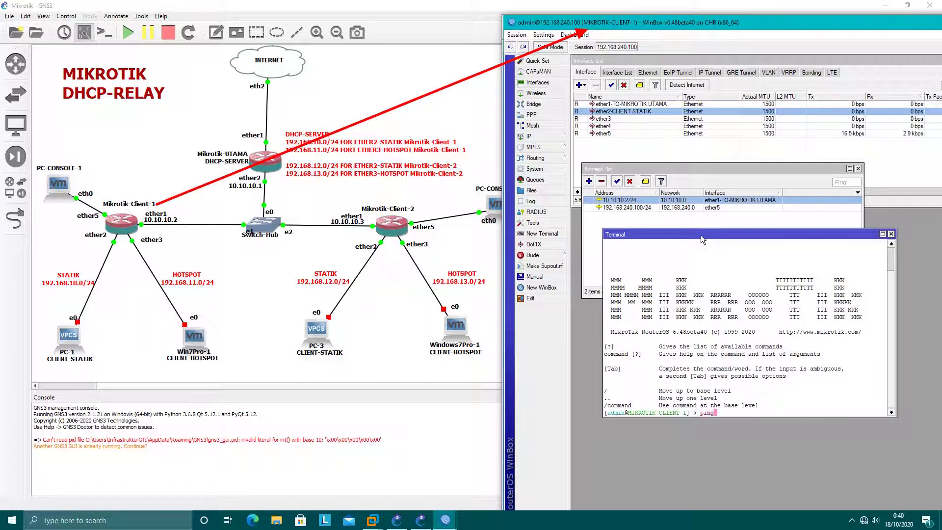
{"action": "type", "text": "10.10.10.1"}
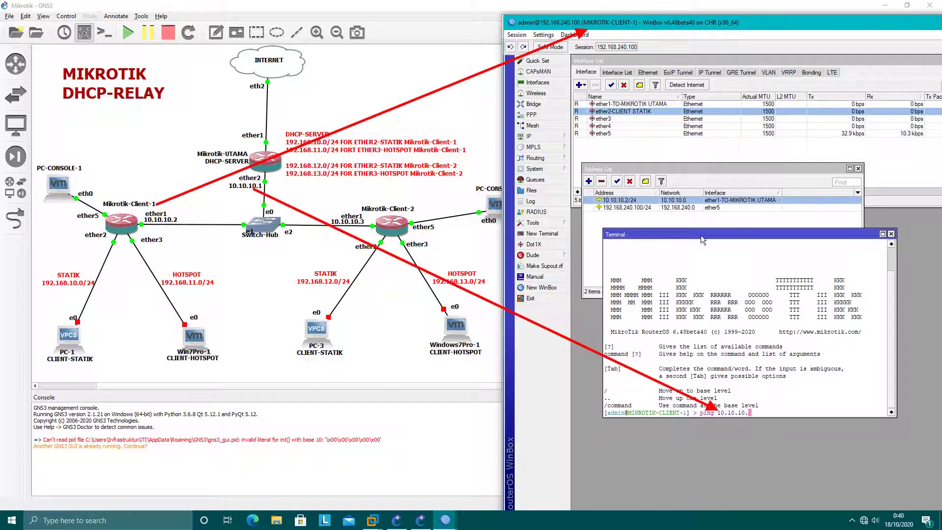
{"action": "key", "text": "Return"}
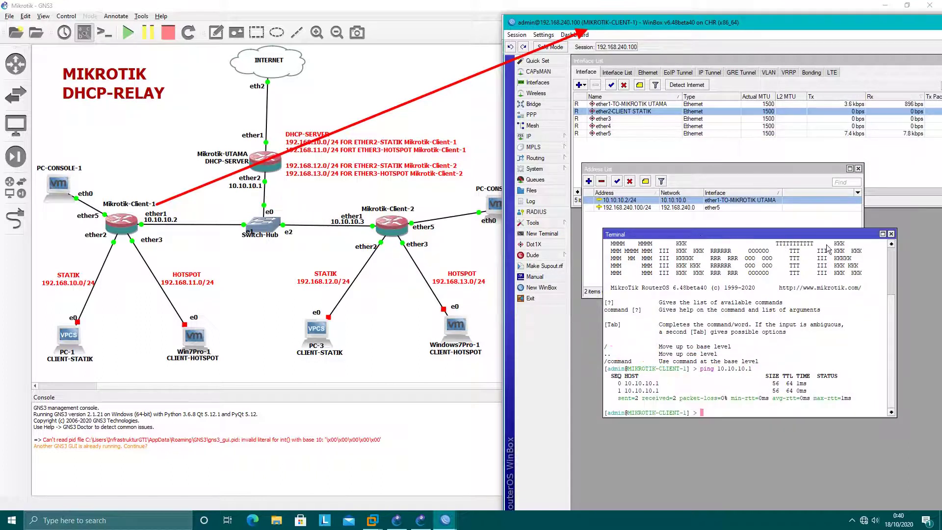
{"action": "left_click", "coordinate": [891, 234]}
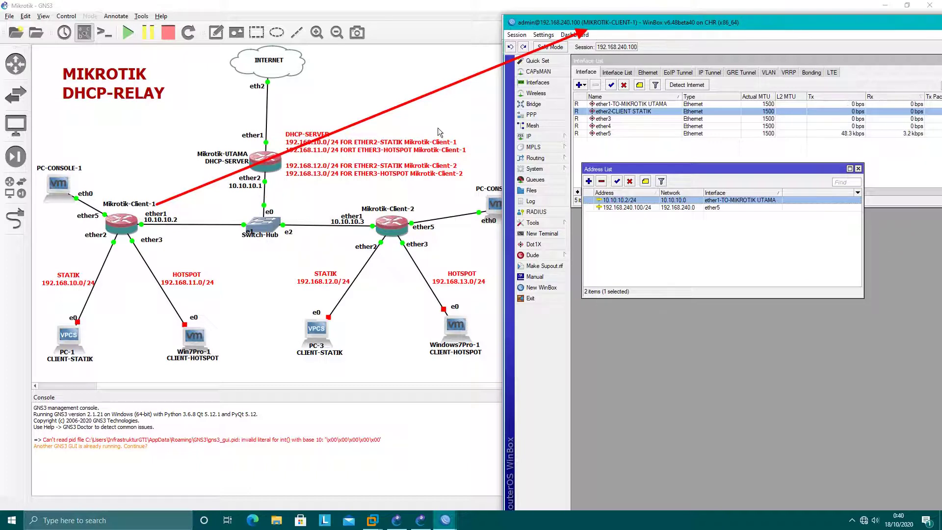
Step: Create a new firewall NAT rule on ether1-TO-MIKROTIK UTAMA with action masquerade
{"action": "left_click", "coordinate": [651, 248]}
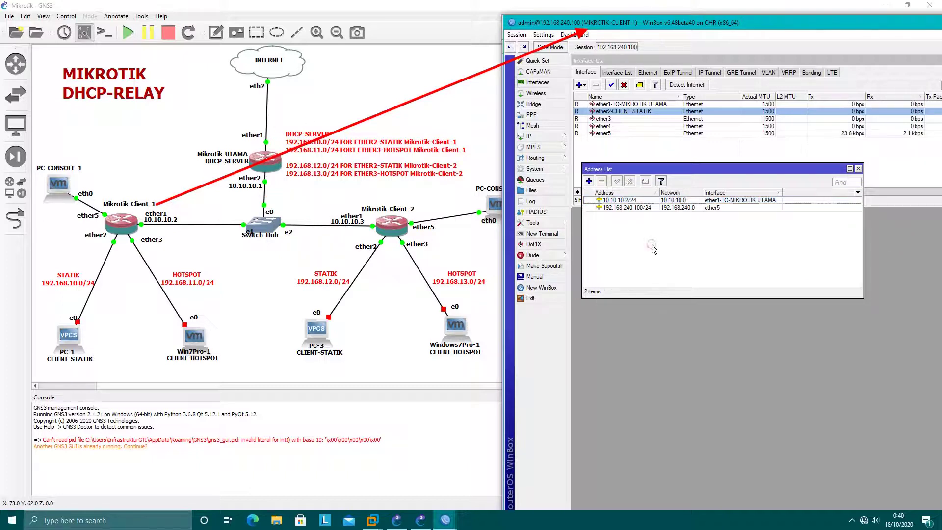
{"action": "left_click", "coordinate": [530, 138]}
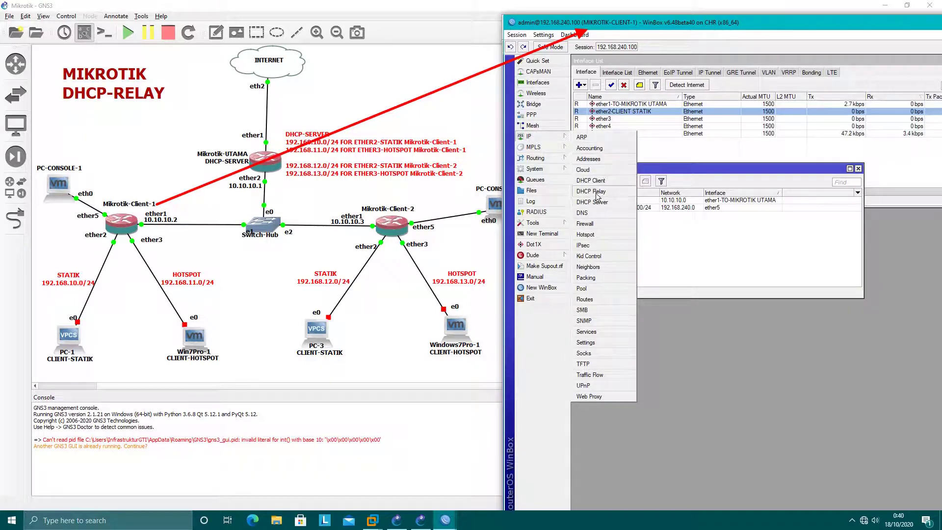
{"action": "left_click", "coordinate": [593, 224]}
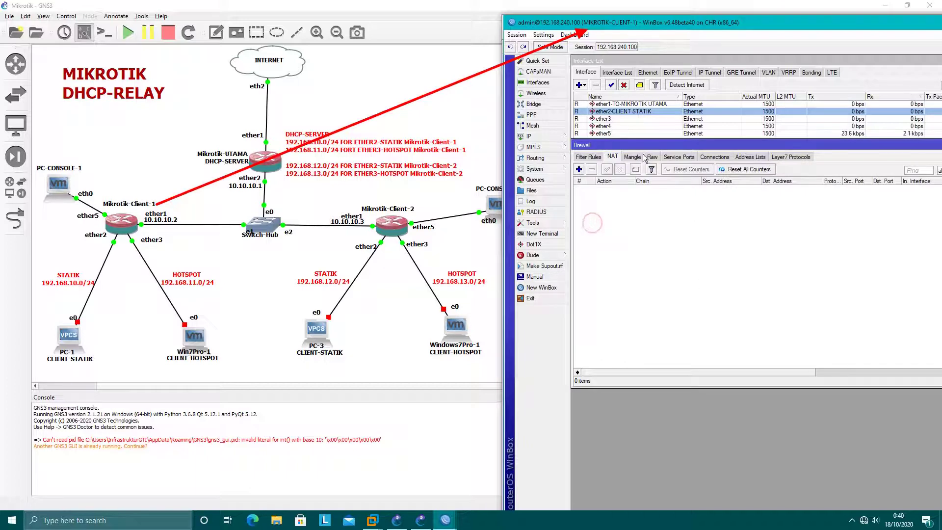
{"action": "left_click", "coordinate": [579, 169]}
{"action": "left_click_drag", "start_coordinate": [783, 70], "coordinate": [771, 192]}
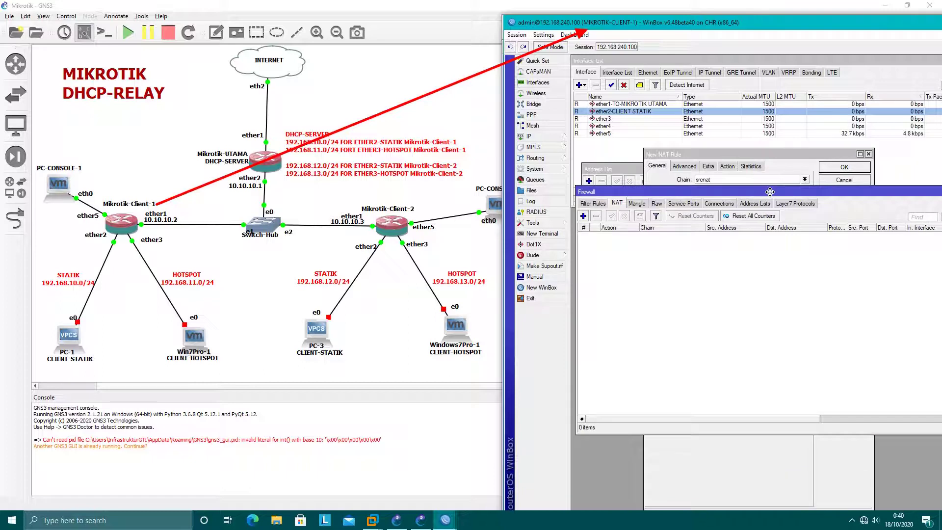
{"action": "left_click", "coordinate": [583, 216]}
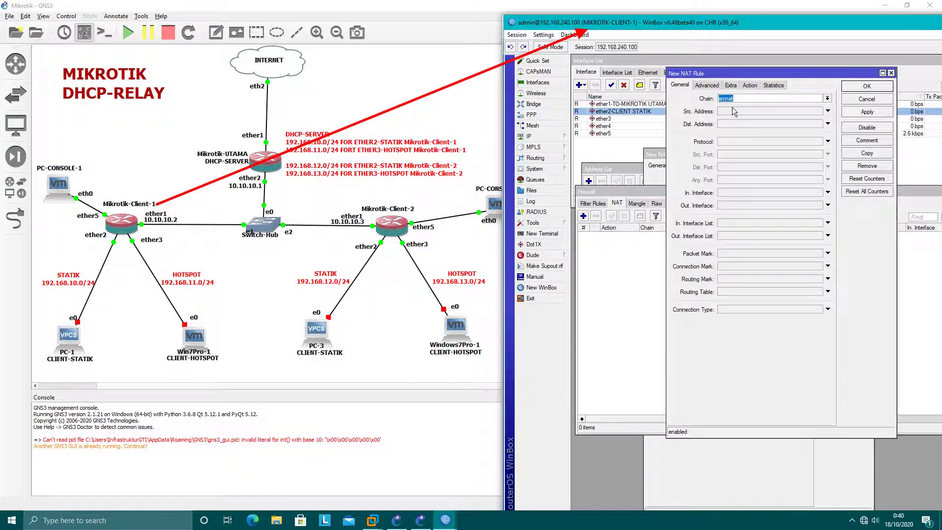
{"action": "left_click", "coordinate": [751, 194]}
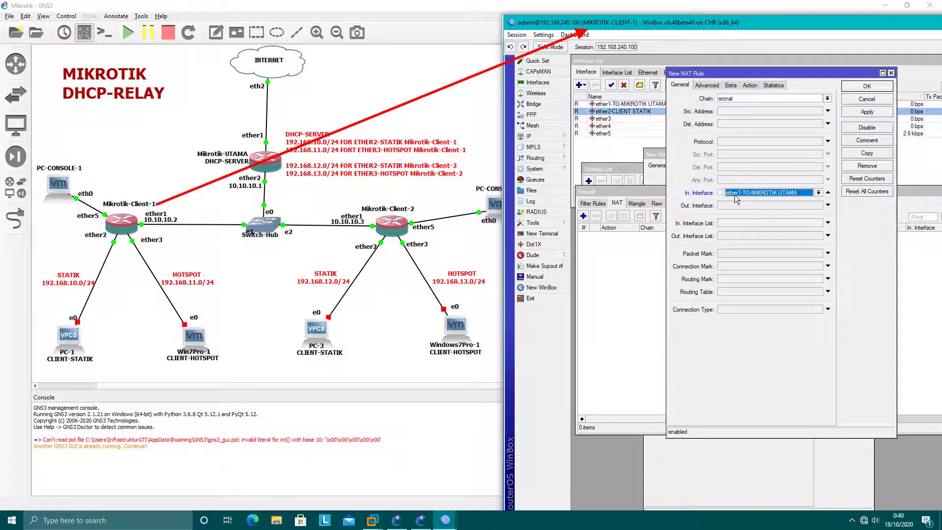
{"action": "left_click", "coordinate": [751, 86]}
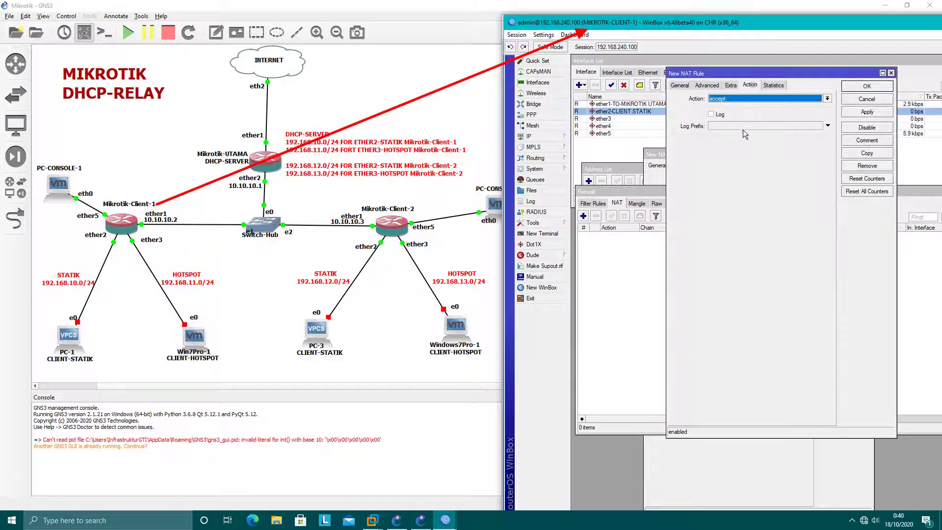
{"action": "left_click", "coordinate": [748, 98]}
{"action": "left_click", "coordinate": [733, 145]}
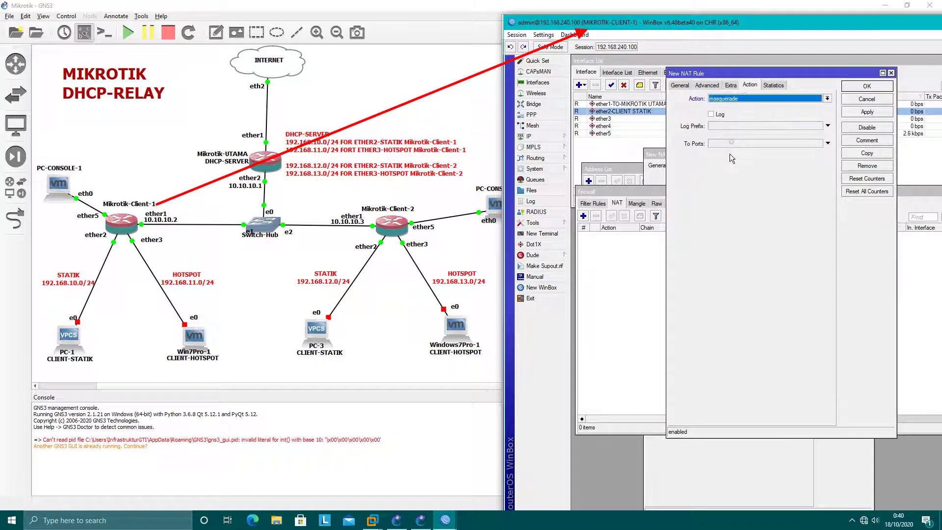
Step: Fix the rule to match outgoing rather than incoming interface ether1, then save it
{"action": "left_click", "coordinate": [866, 112]}
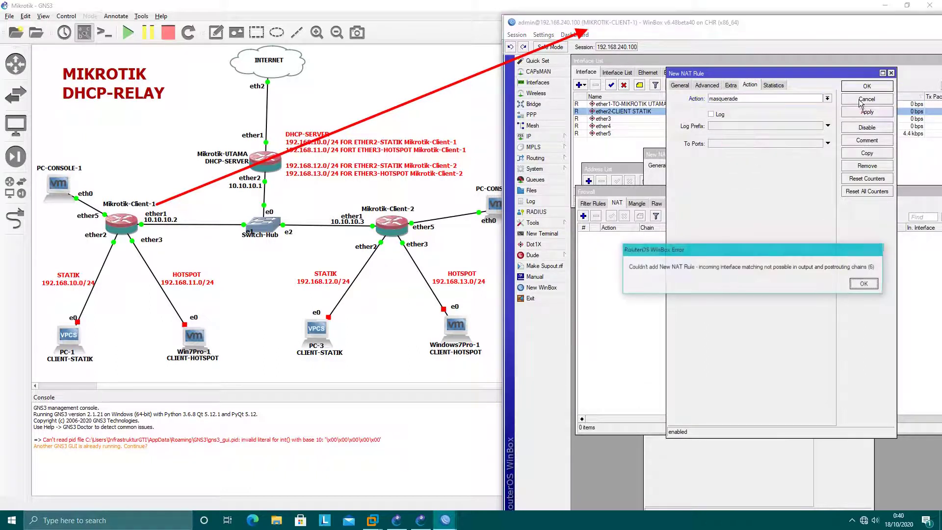
{"action": "left_click", "coordinate": [865, 284]}
{"action": "left_click", "coordinate": [680, 85]}
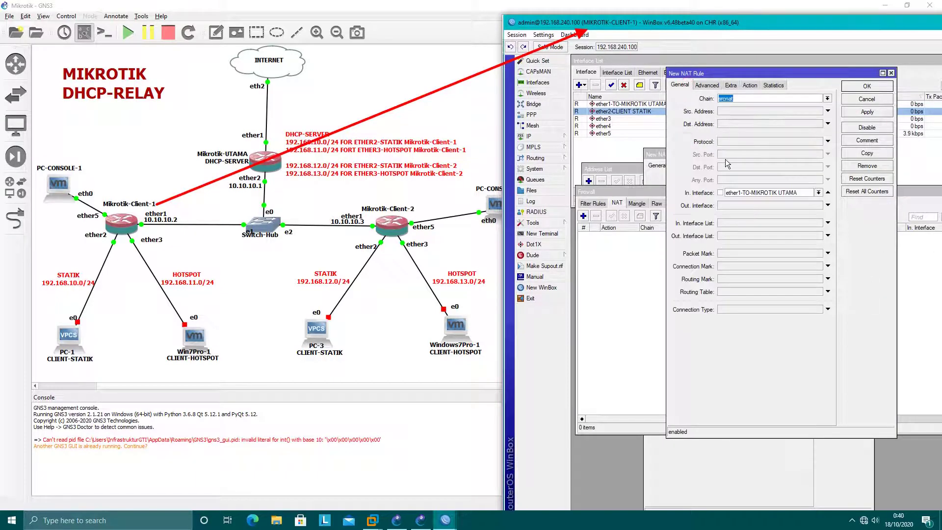
{"action": "left_click", "coordinate": [827, 192]}
{"action": "left_click", "coordinate": [828, 205]}
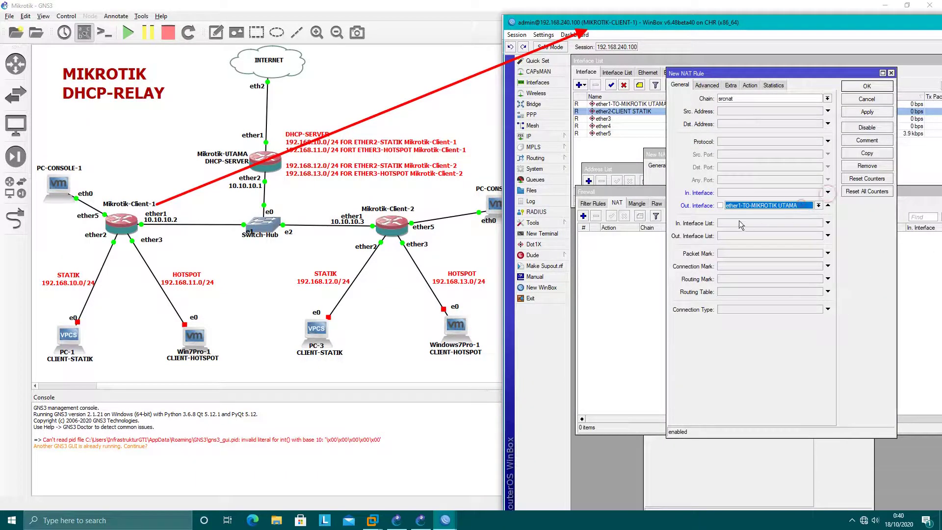
{"action": "left_click", "coordinate": [750, 86]}
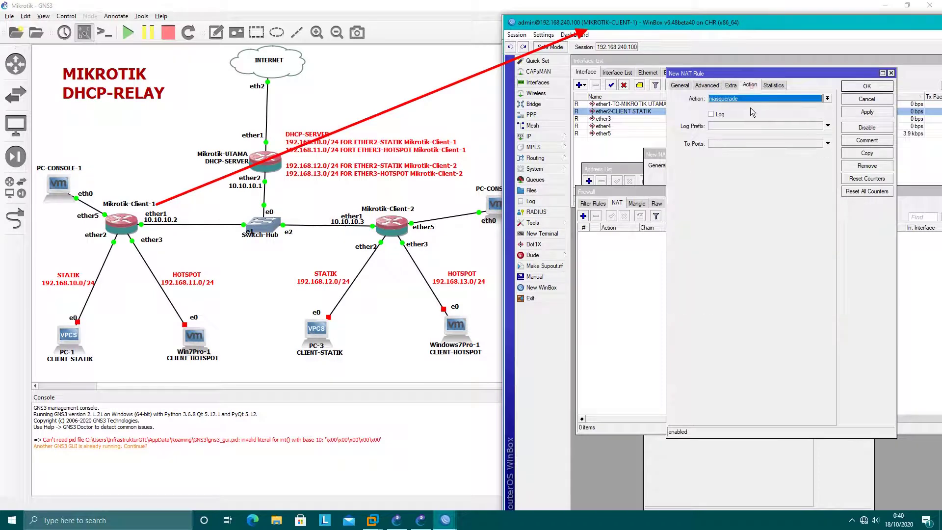
{"action": "left_click", "coordinate": [866, 112]}
{"action": "left_click", "coordinate": [863, 88]}
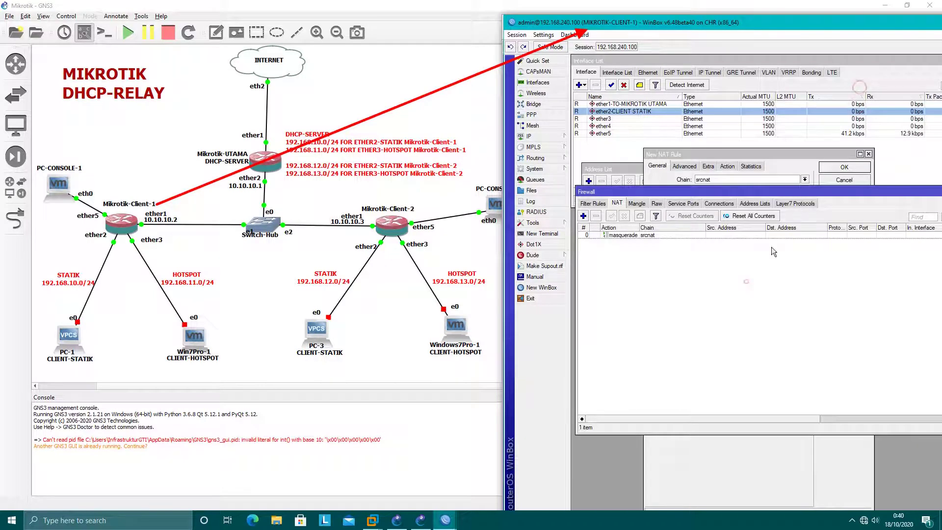
{"action": "left_click", "coordinate": [746, 282]}
{"action": "left_click_drag", "start_coordinate": [913, 190], "coordinate": [800, 218]}
Step: Add a default route 0.0.0.0/0 via gateway 10.10.10.1 and close the route list
{"action": "left_click", "coordinate": [859, 219]}
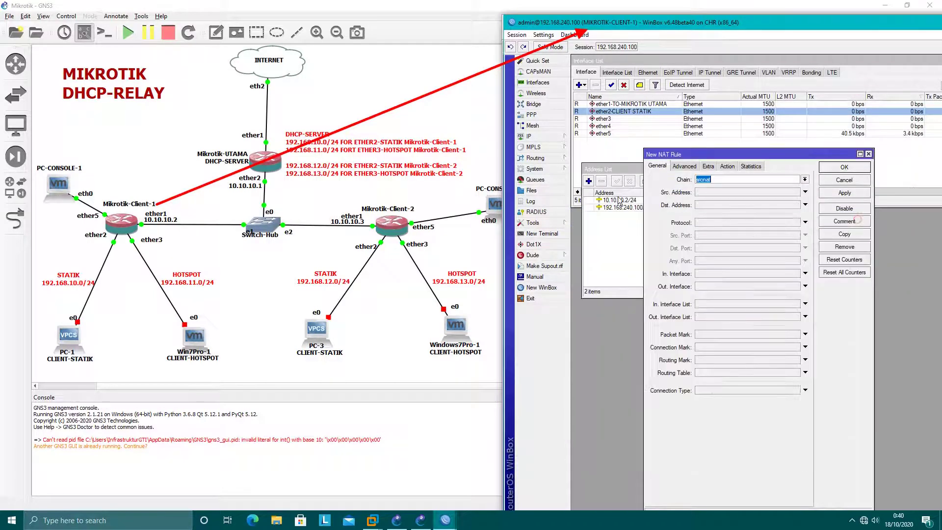
{"action": "left_click", "coordinate": [528, 137]}
{"action": "left_click", "coordinate": [585, 299]}
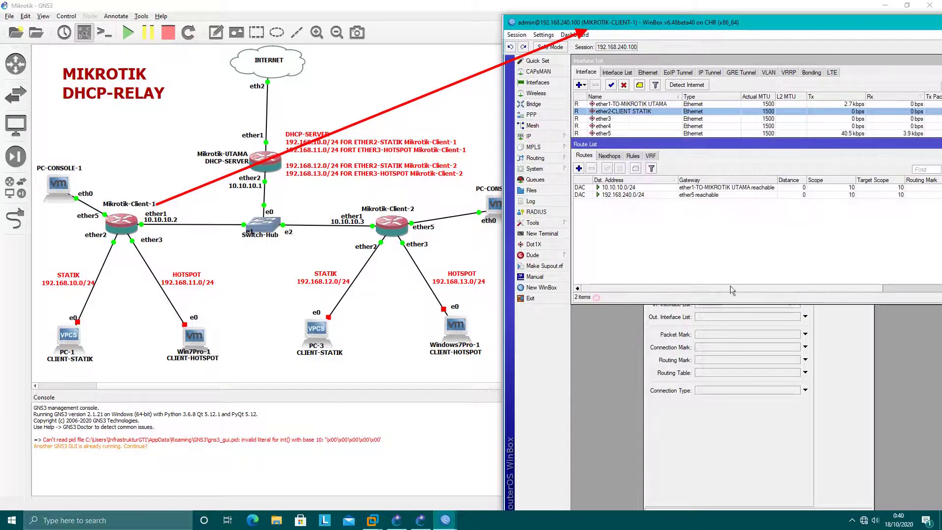
{"action": "left_click", "coordinate": [578, 168]}
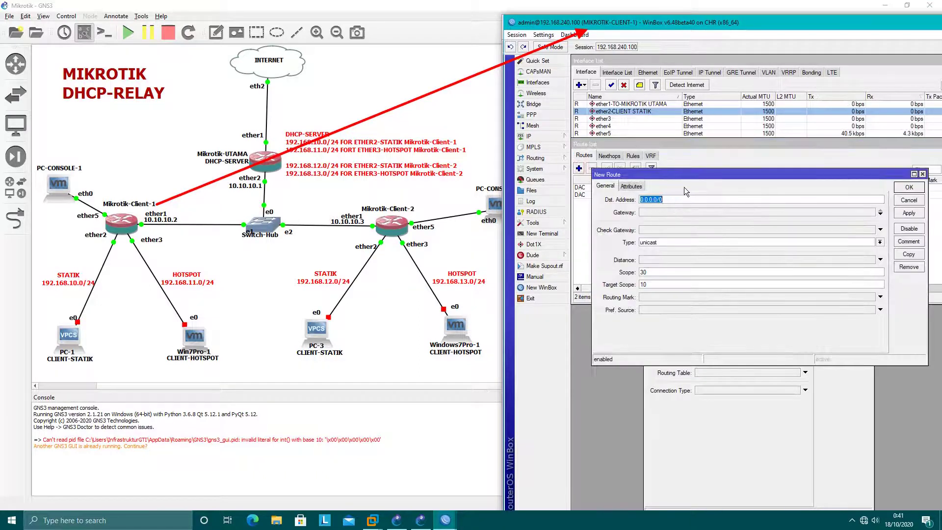
{"action": "left_click", "coordinate": [665, 212]}
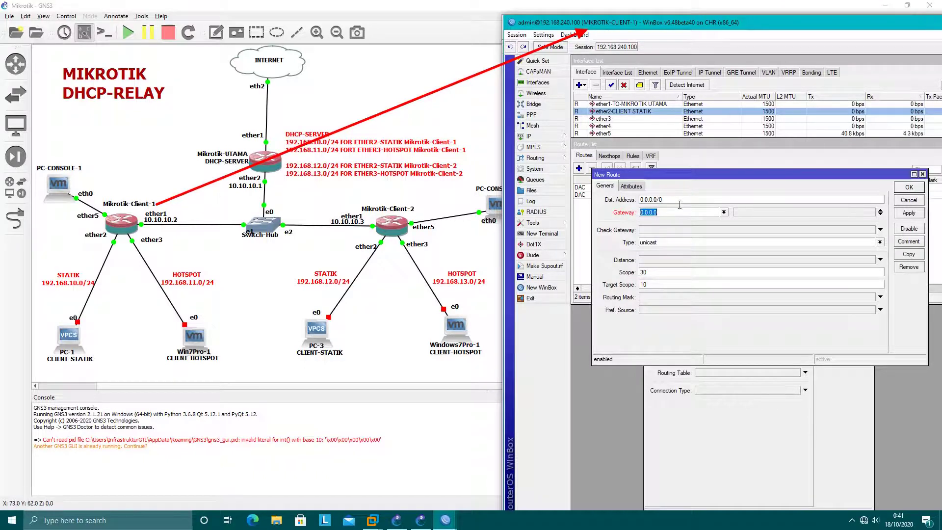
{"action": "type", "text": "10.10"}
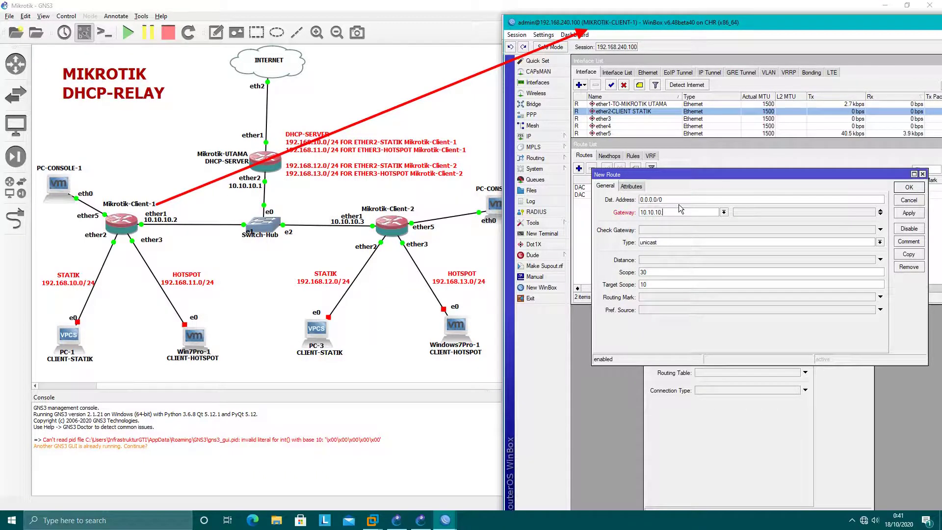
{"action": "left_click", "coordinate": [909, 212]}
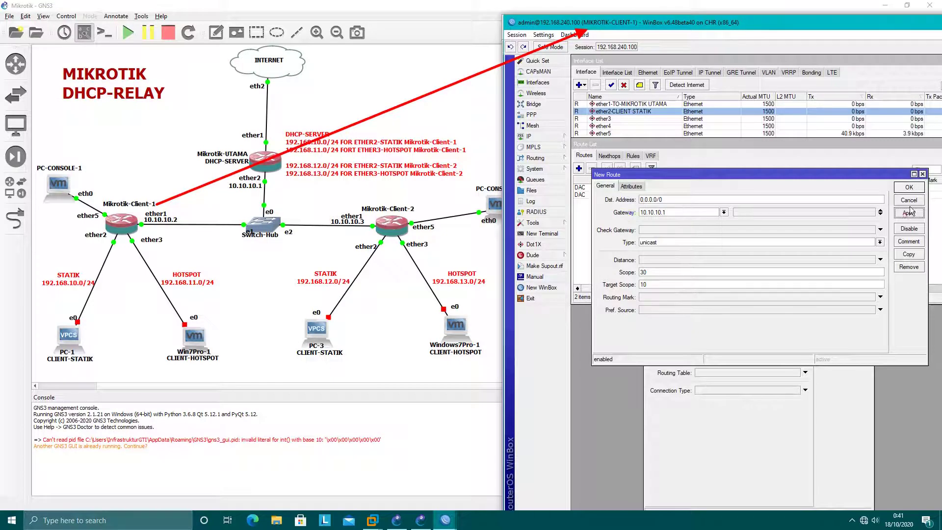
{"action": "left_click", "coordinate": [909, 187]}
{"action": "left_click_drag", "start_coordinate": [899, 146], "coordinate": [836, 161]}
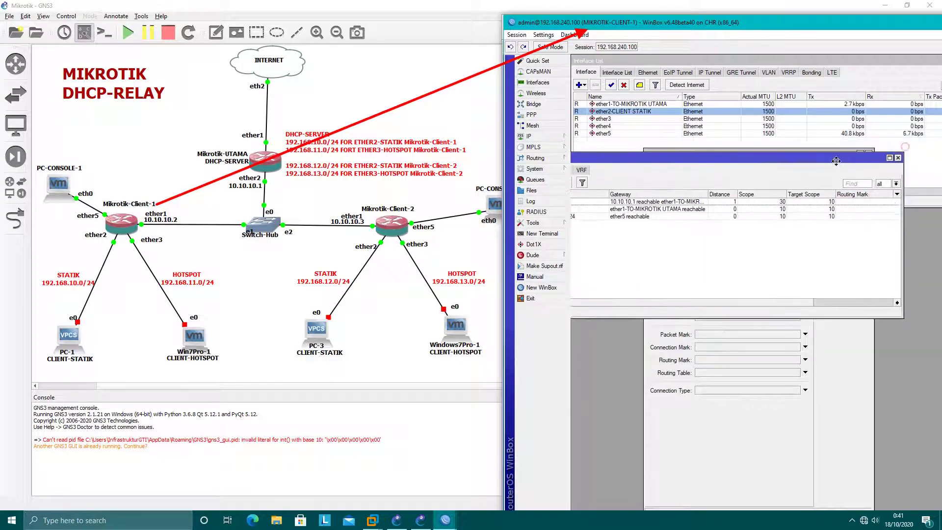
{"action": "left_click", "coordinate": [898, 157]}
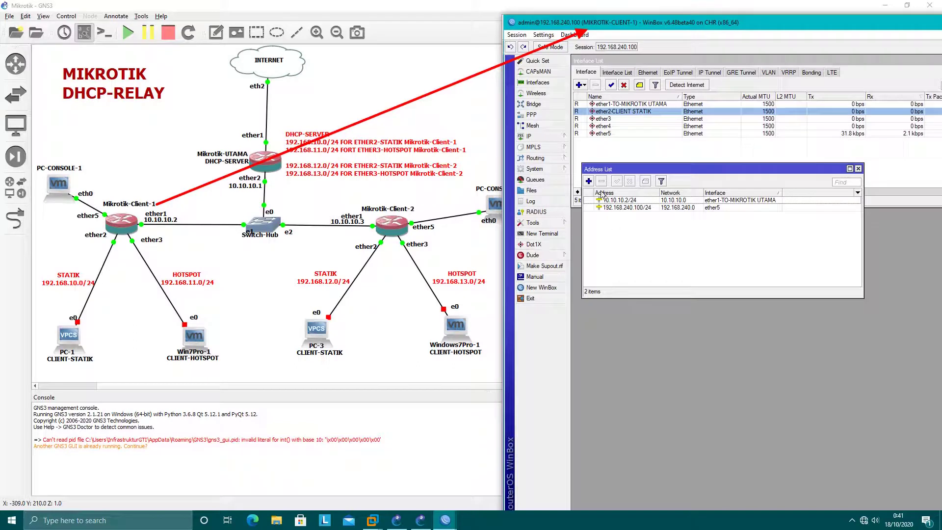
Step: Add 192.168.10.1/24 on ether2-CLIENT STATIK, then move CLIENT-1 aside to reveal MIKROTIK-UTAMA
{"action": "left_click", "coordinate": [588, 181]}
{"action": "type", "text": "19"}
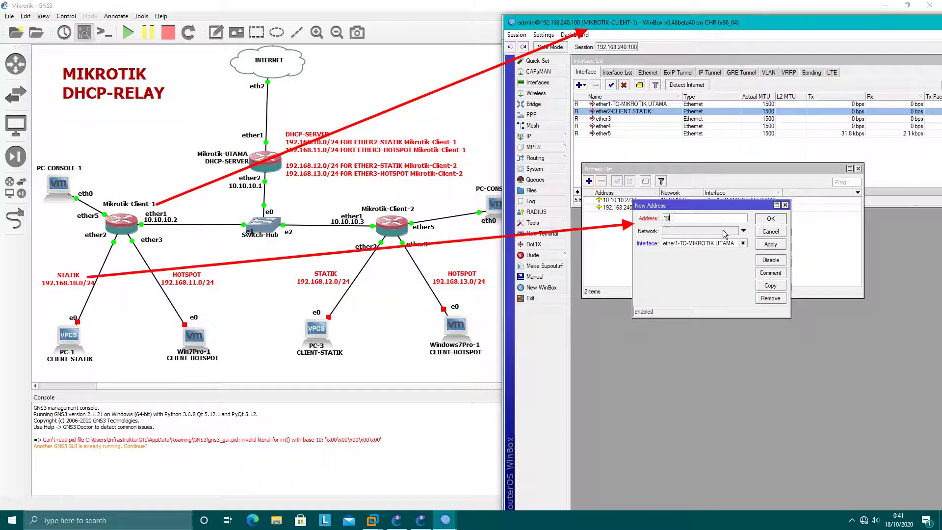
{"action": "type", "text": "2.168.10.1/24"}
{"action": "left_click", "coordinate": [715, 244]}
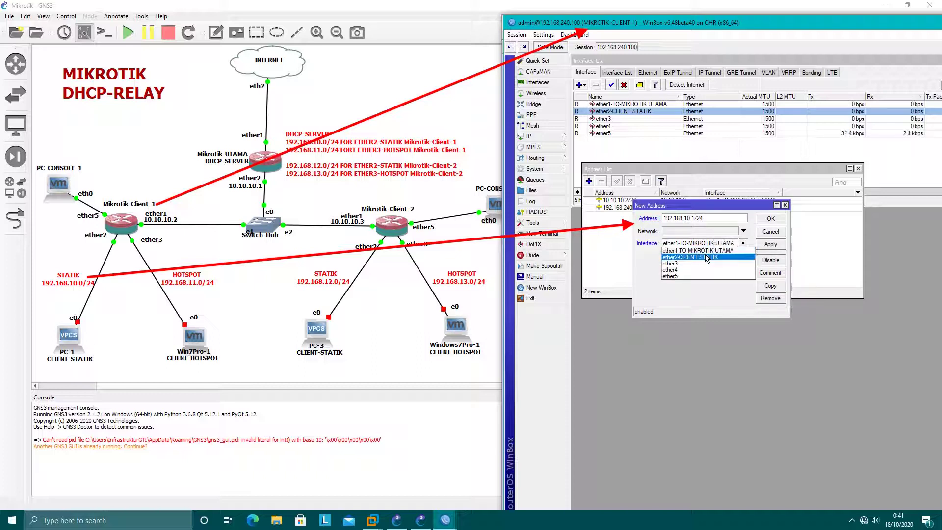
{"action": "left_click", "coordinate": [705, 257]}
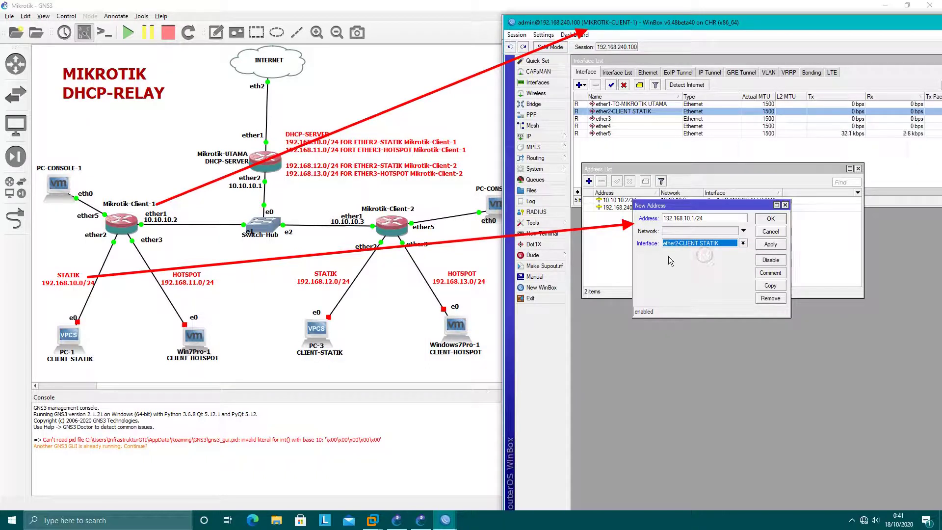
{"action": "left_click", "coordinate": [769, 244]}
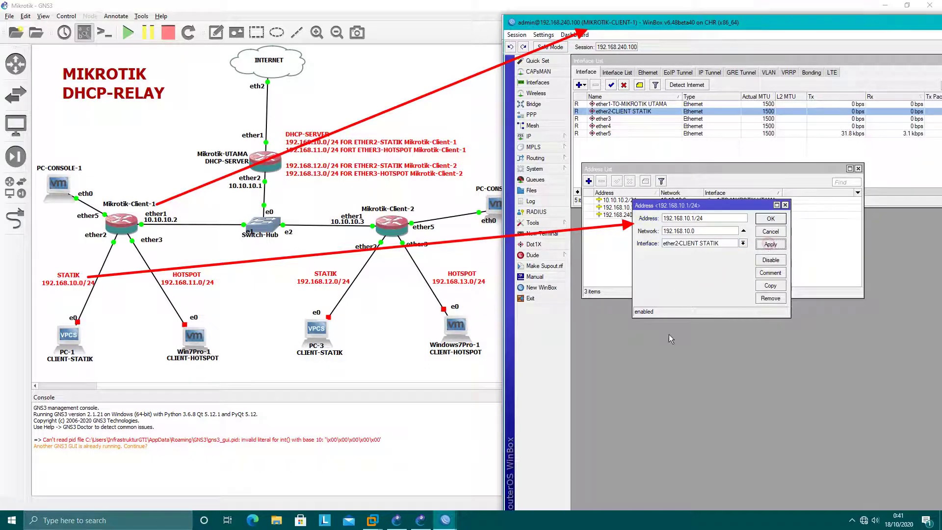
{"action": "left_click", "coordinate": [770, 219]}
{"action": "left_click", "coordinate": [707, 267]}
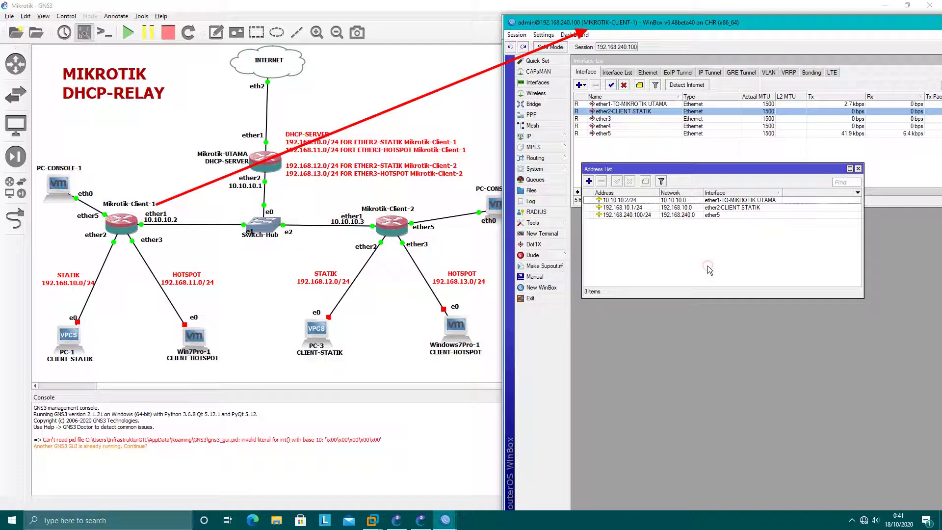
{"action": "left_click", "coordinate": [640, 208]}
{"action": "left_click_drag", "start_coordinate": [660, 169], "coordinate": [675, 222]}
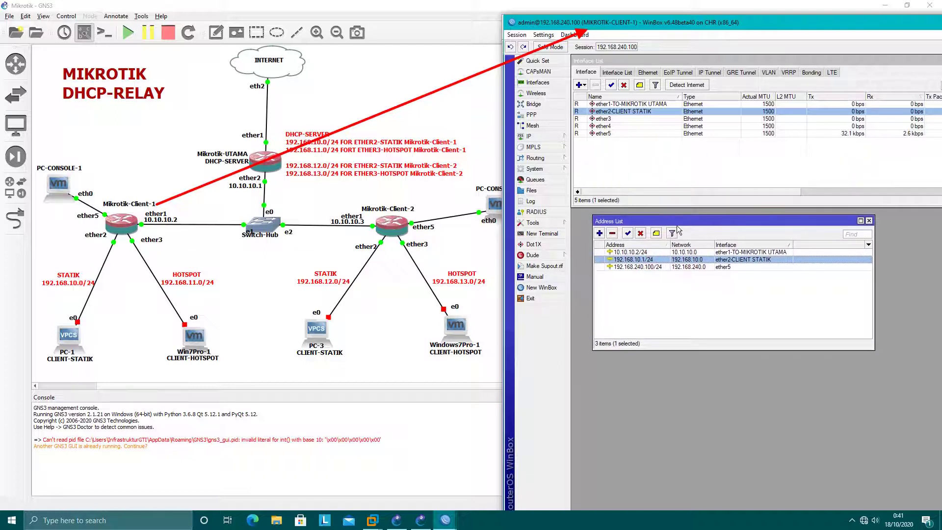
{"action": "left_click_drag", "start_coordinate": [703, 25], "coordinate": [210, 16]}
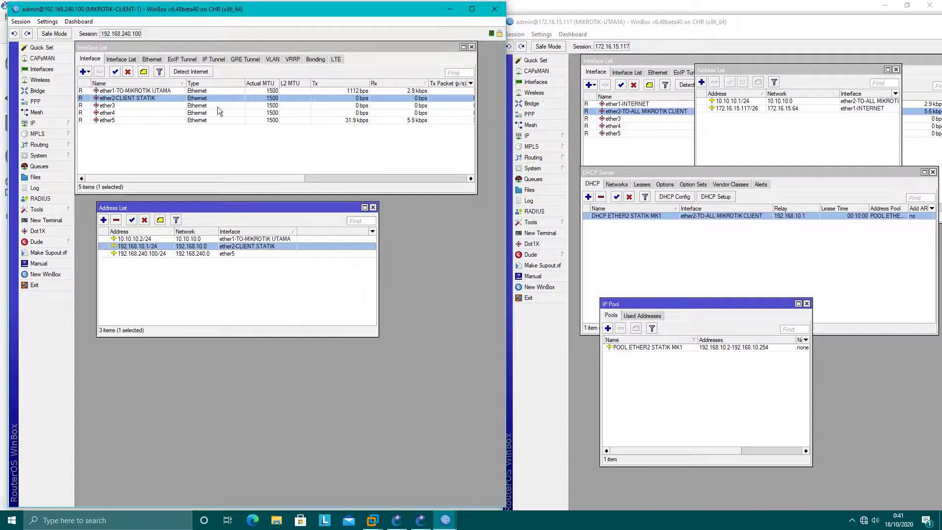
Step: On MIKROTIK-UTAMA, start a new network entry for the DHCP ETHER2 STATIK MK1 server
{"action": "left_click", "coordinate": [34, 122]}
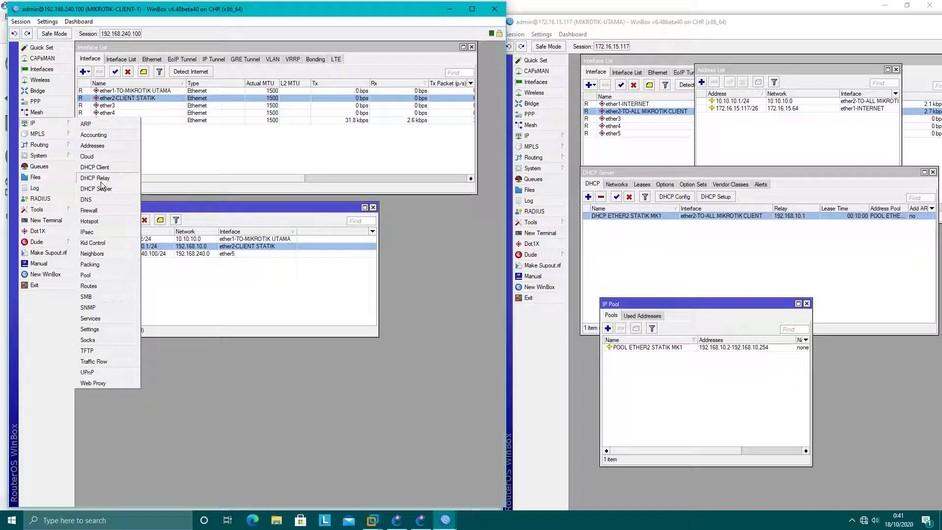
{"action": "left_click", "coordinate": [237, 156]}
{"action": "left_click", "coordinate": [581, 22]}
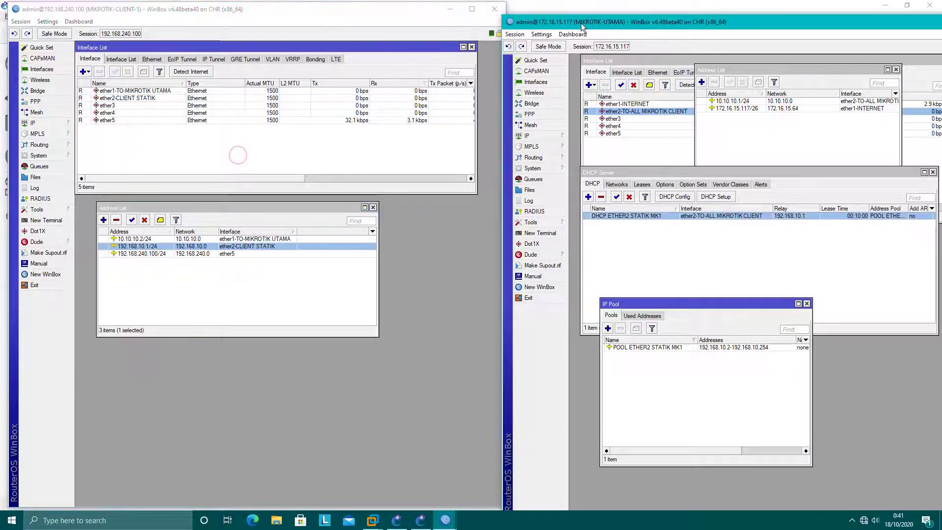
{"action": "left_click_drag", "start_coordinate": [590, 22], "coordinate": [606, 15]}
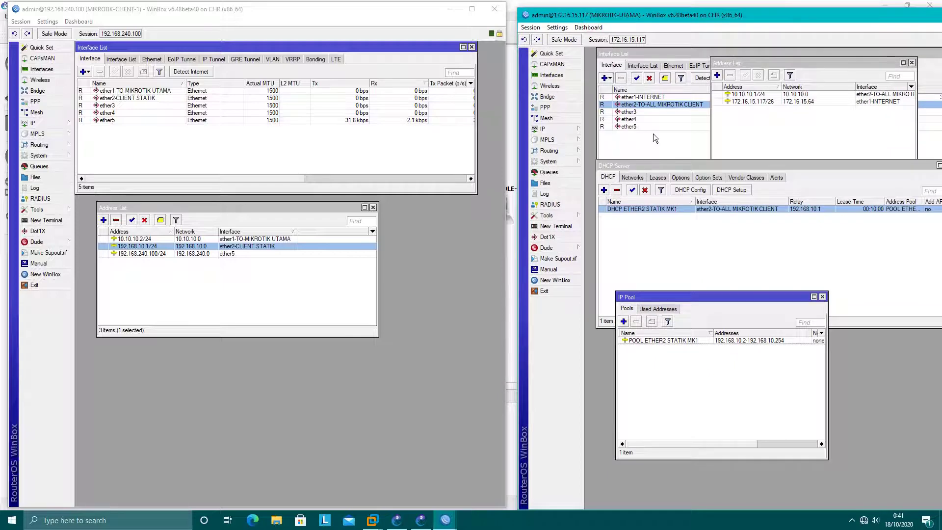
{"action": "left_click", "coordinate": [690, 253]}
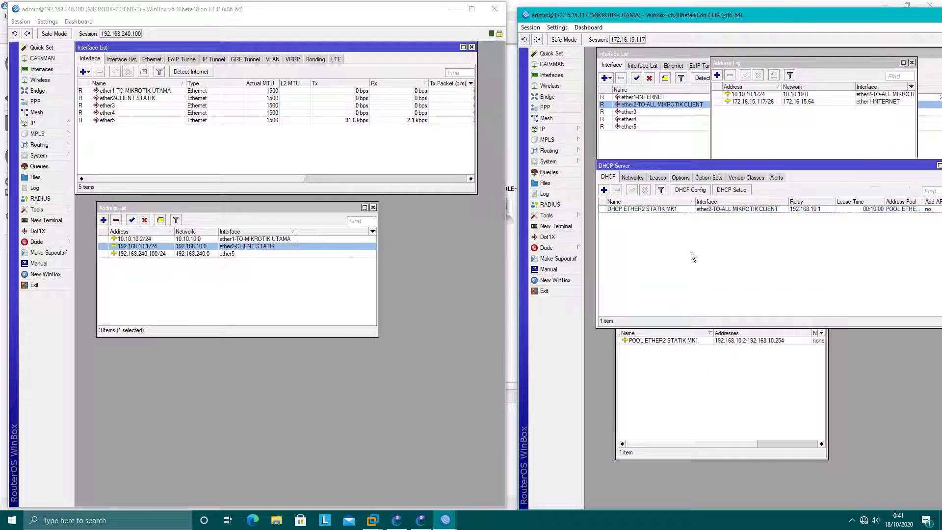
{"action": "left_click", "coordinate": [628, 208]}
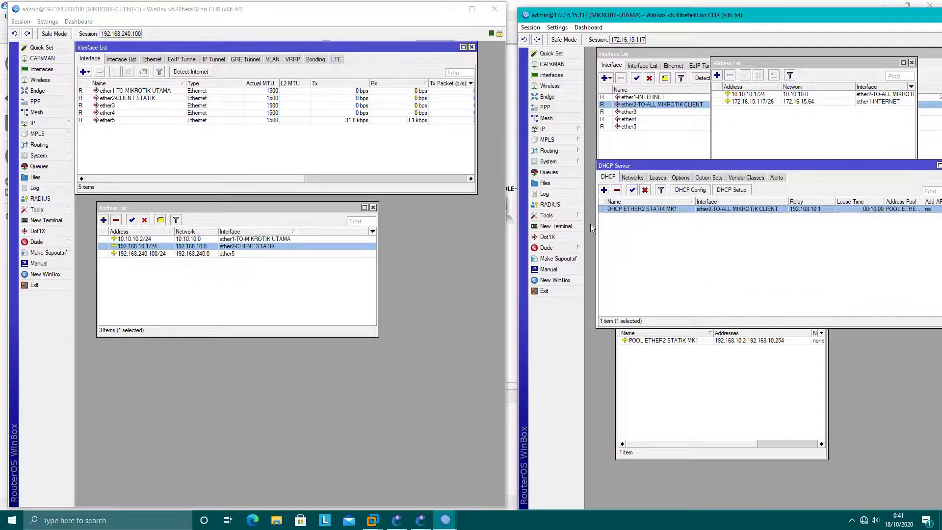
{"action": "left_click", "coordinate": [634, 178]}
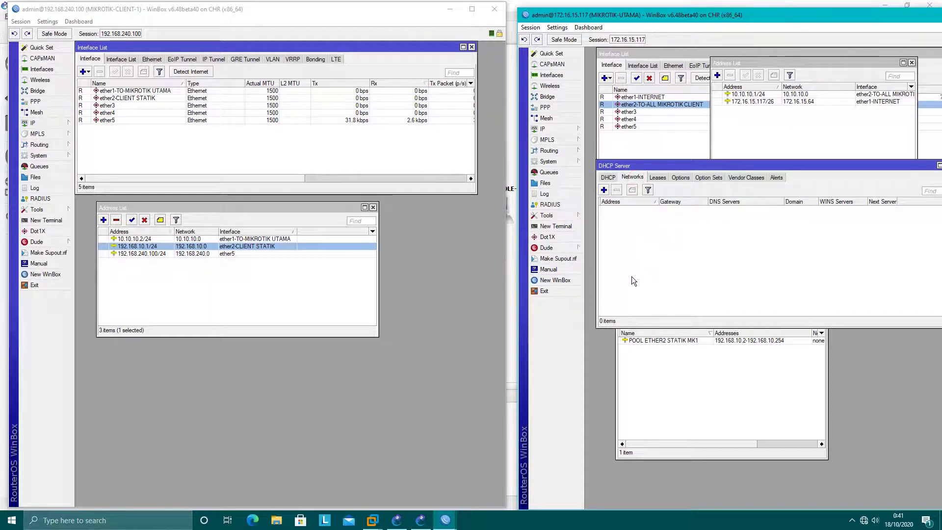
{"action": "left_click", "coordinate": [604, 190]}
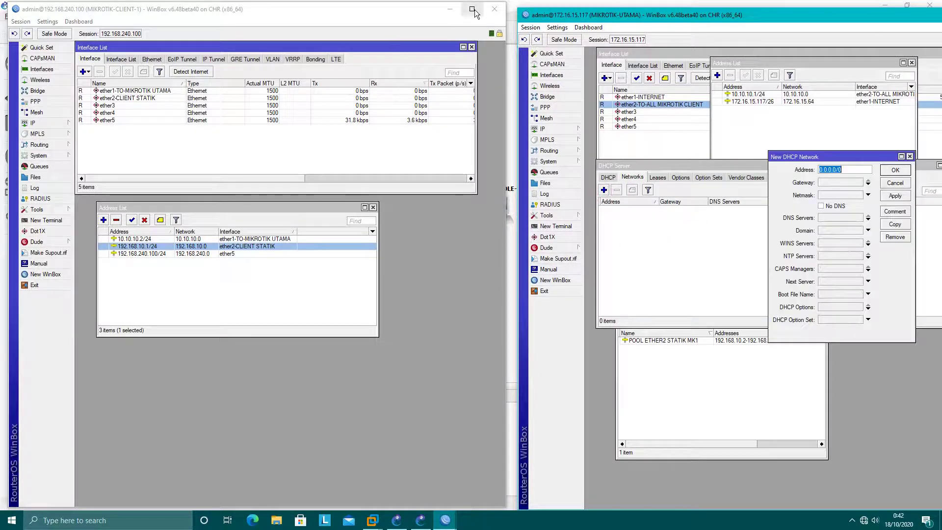
Step: Enter 192.168.10.0/24 as the DHCP network address, then bring MIKROTIK-CLIENT-1 forward
{"action": "left_click", "coordinate": [451, 9]}
{"action": "left_click_drag", "start_coordinate": [811, 156], "coordinate": [703, 164]}
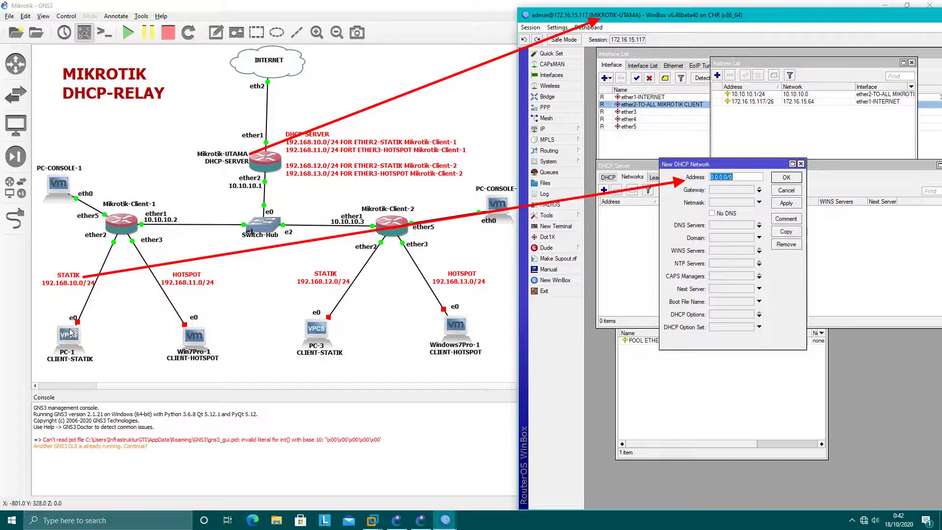
{"action": "type", "text": "1"}
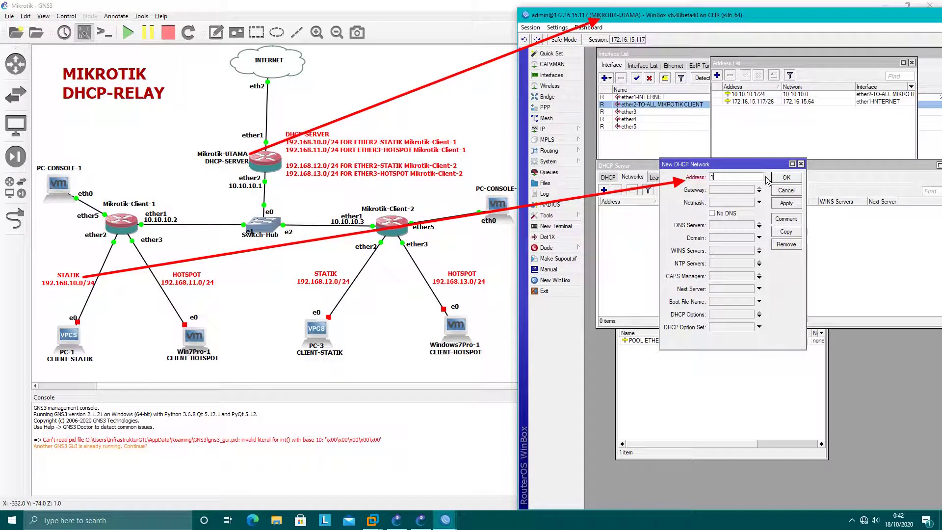
{"action": "type", "text": "92.168.10.0/24"}
{"action": "left_click", "coordinate": [716, 190]}
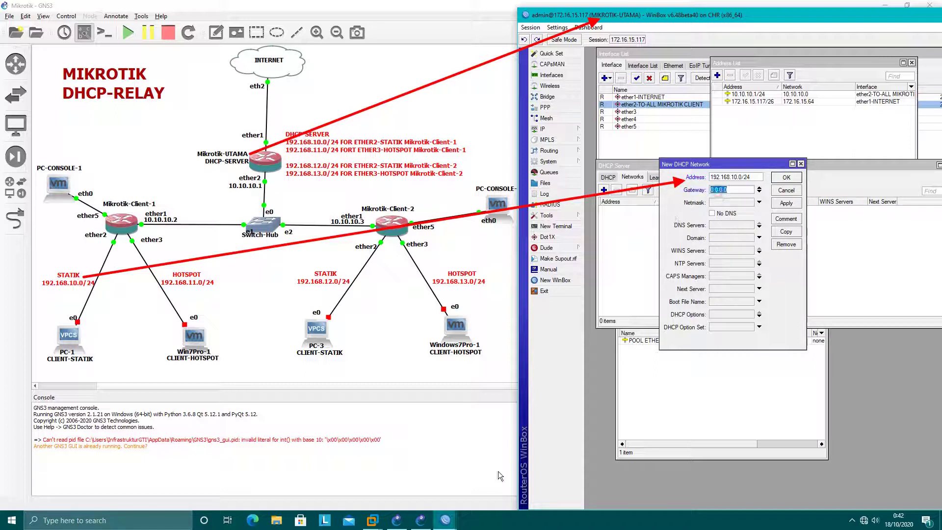
{"action": "mouse_move", "coordinate": [445, 520]}
{"action": "left_click", "coordinate": [364, 495]}
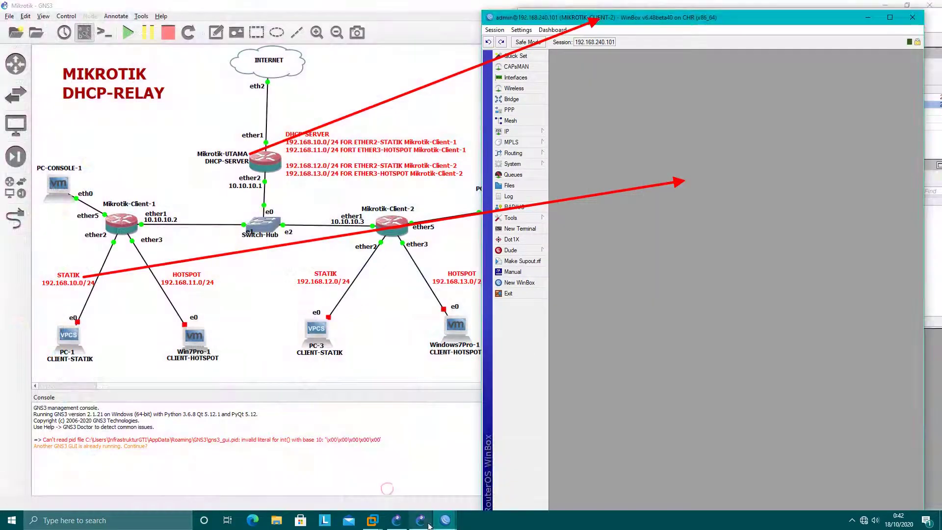
{"action": "left_click", "coordinate": [870, 16]}
{"action": "left_click", "coordinate": [446, 520]}
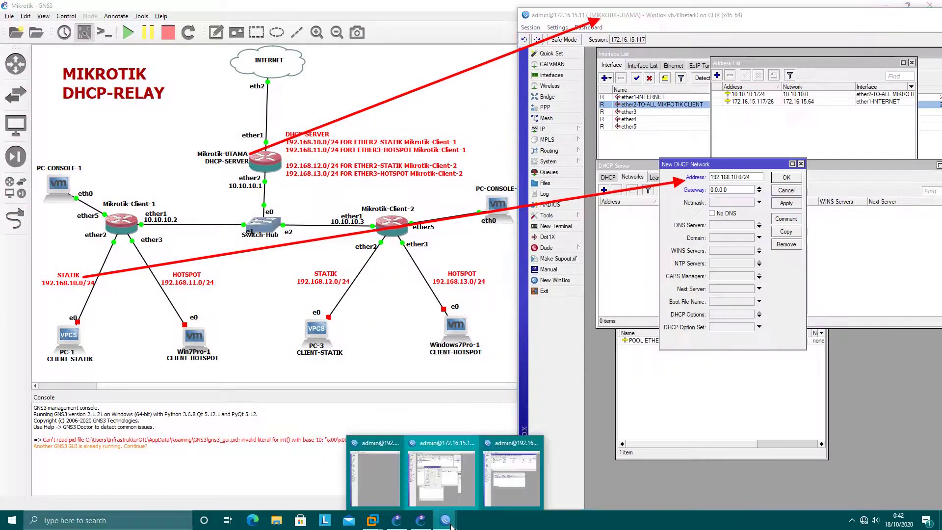
{"action": "left_click", "coordinate": [499, 496]}
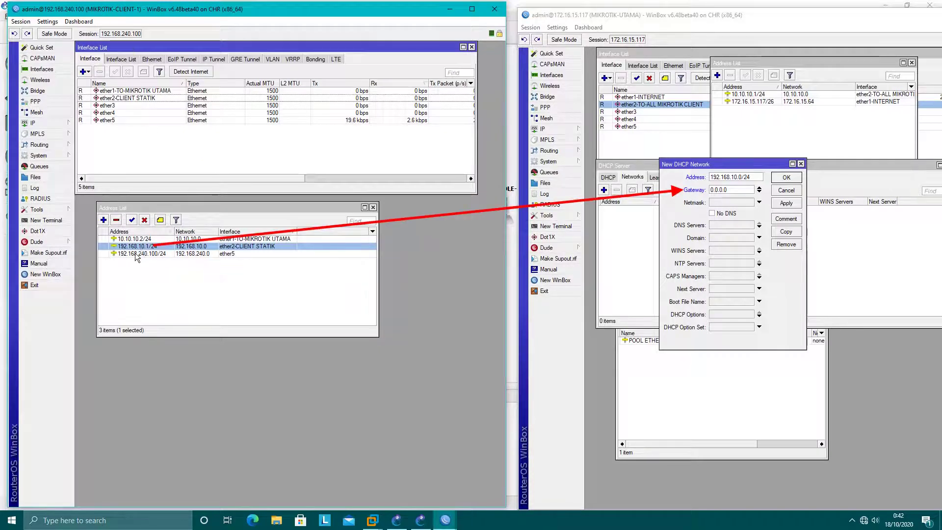
Step: Set gateway 192.168.10.1, netmask 255.255.255.0, DNS 202.152.0.2 and 10.10.10.1, and save the network
{"action": "left_click", "coordinate": [731, 191]}
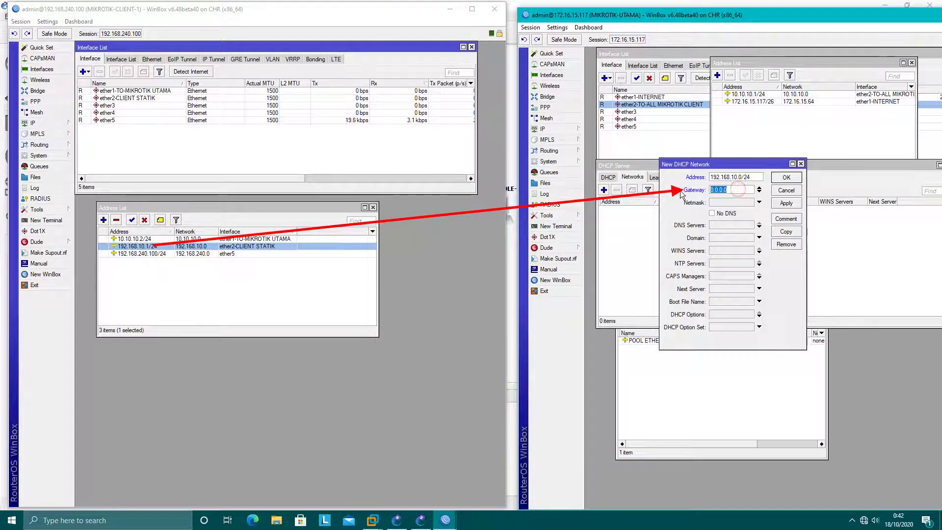
{"action": "type", "text": "192.168.10"}
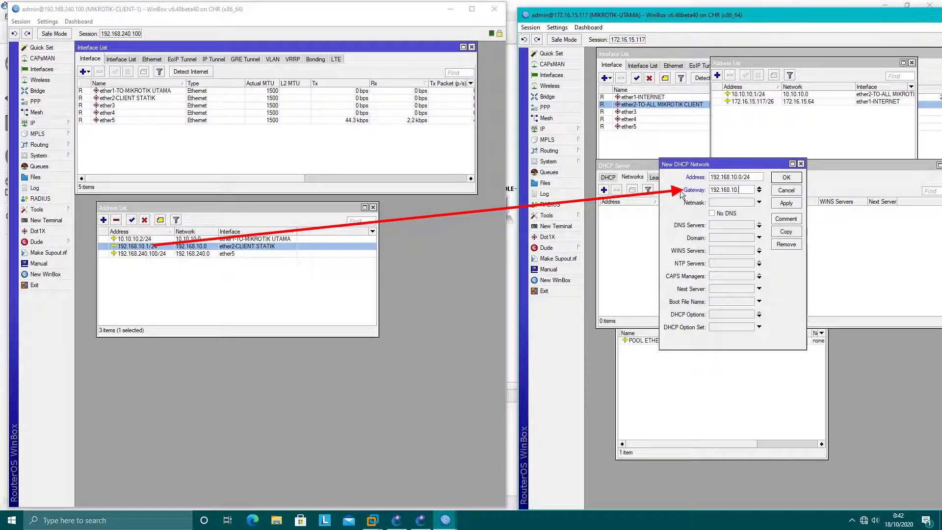
{"action": "type", "text": ".1"}
{"action": "left_click", "coordinate": [725, 203]}
{"action": "type", "text": "255"}
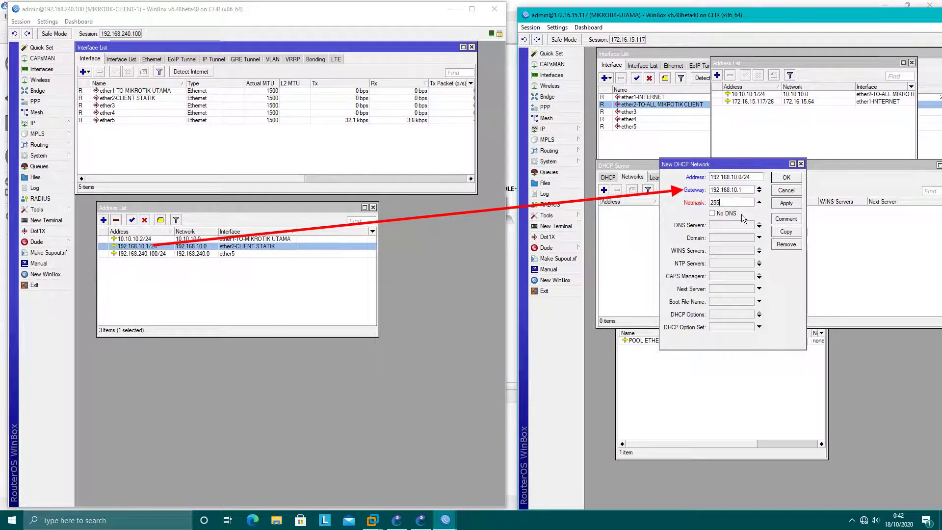
{"action": "type", "text": ".255.255.0"}
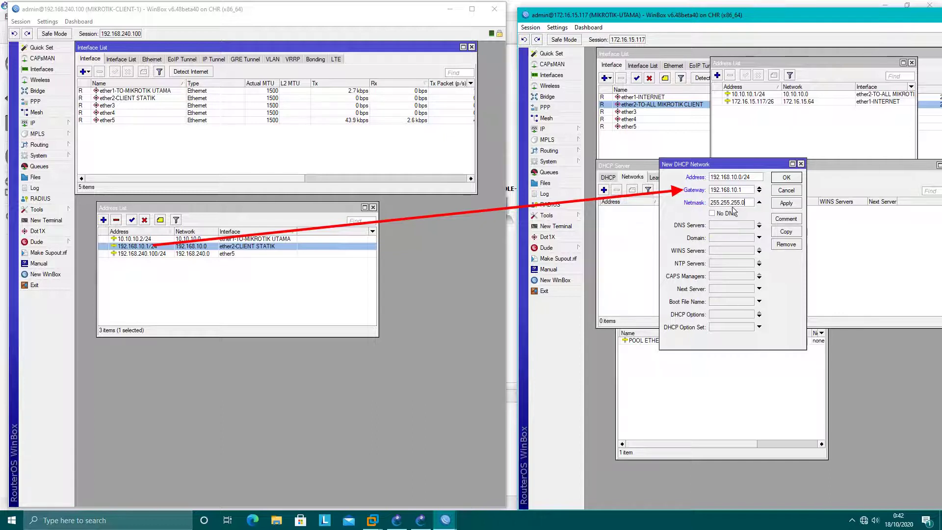
{"action": "left_click", "coordinate": [733, 224]}
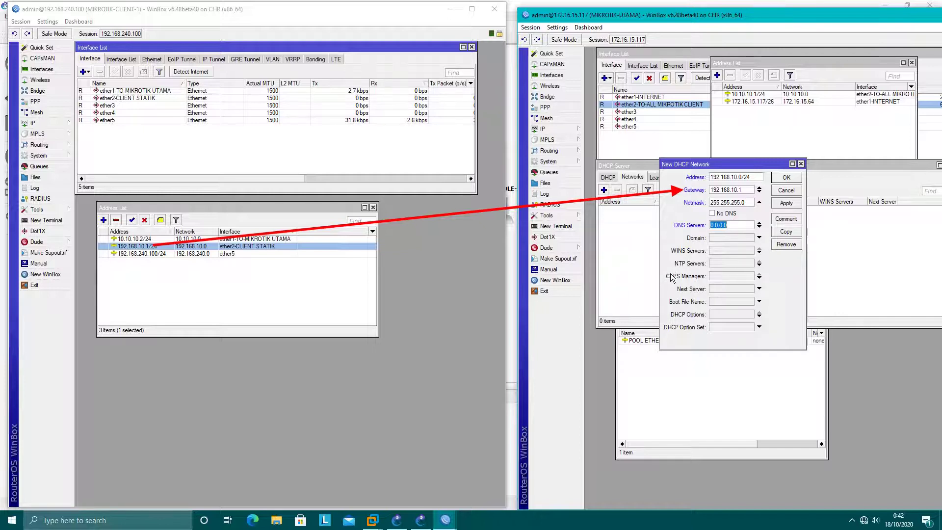
{"action": "type", "text": "202.15"}
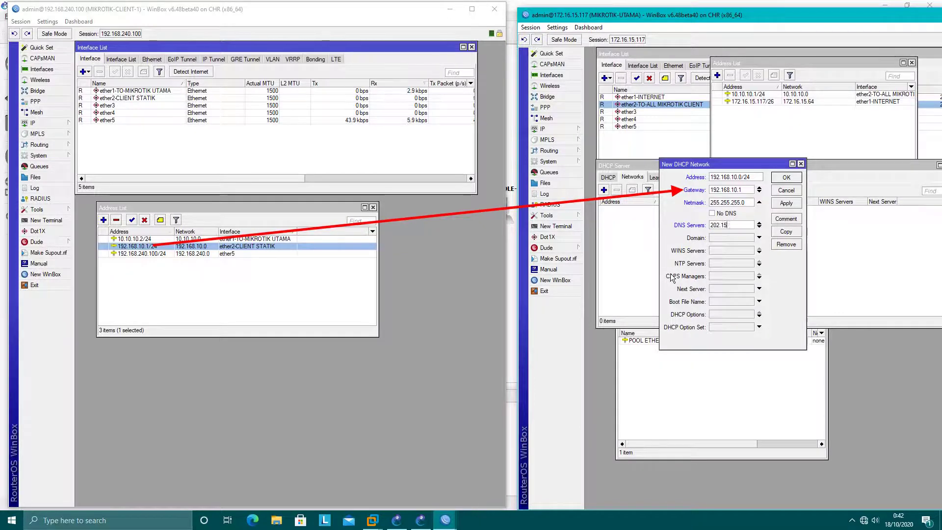
{"action": "type", "text": "2.0.2"}
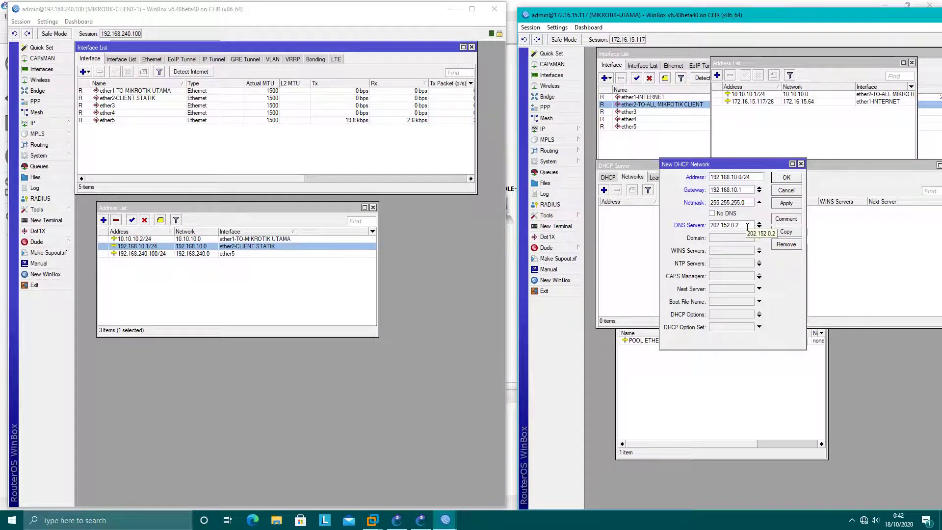
{"action": "double_click", "coordinate": [741, 227]}
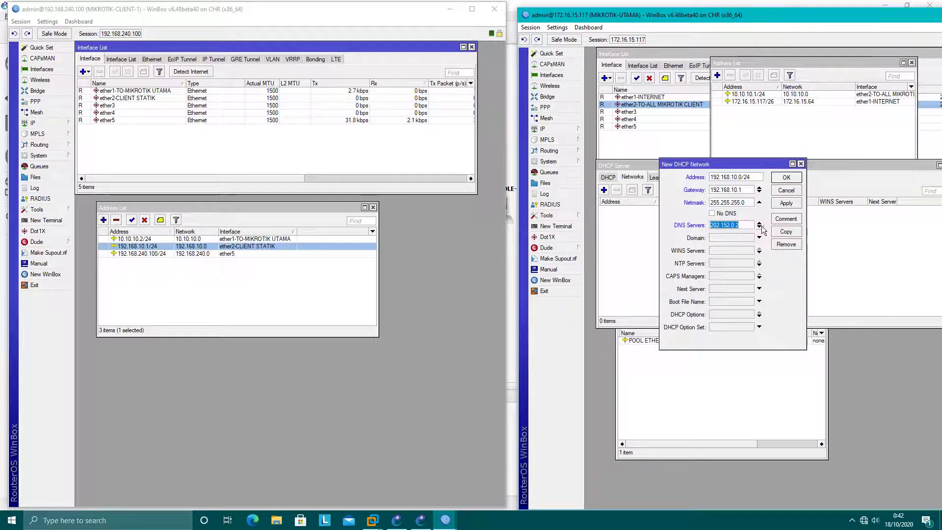
{"action": "left_click", "coordinate": [450, 9]}
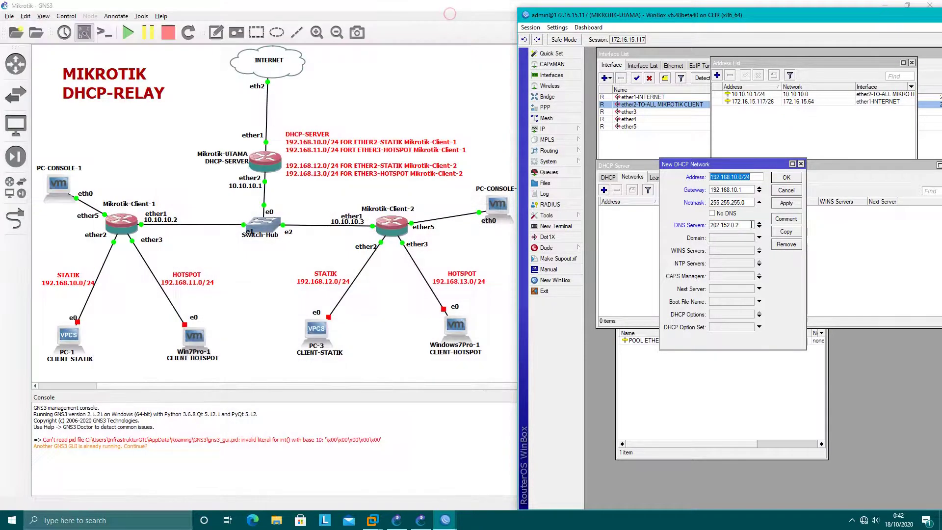
{"action": "left_click", "coordinate": [760, 227]}
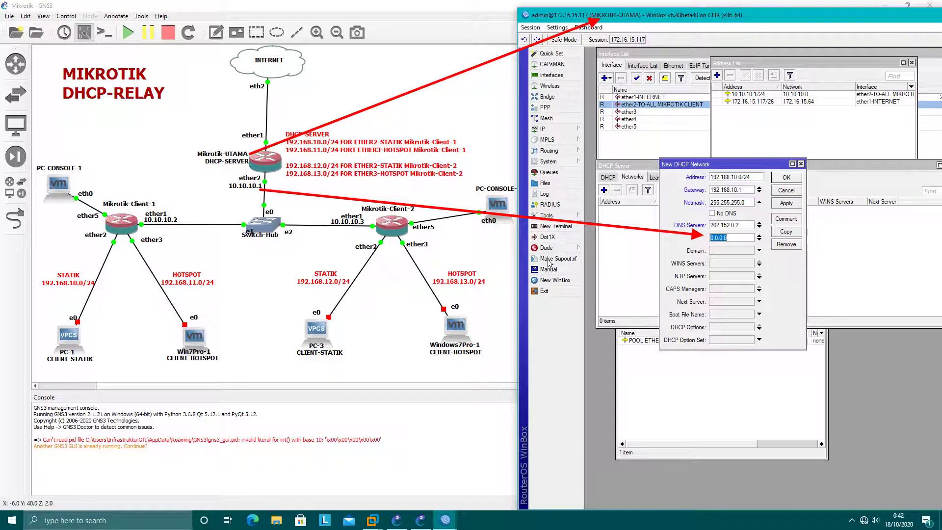
{"action": "type", "text": "10.10.1"}
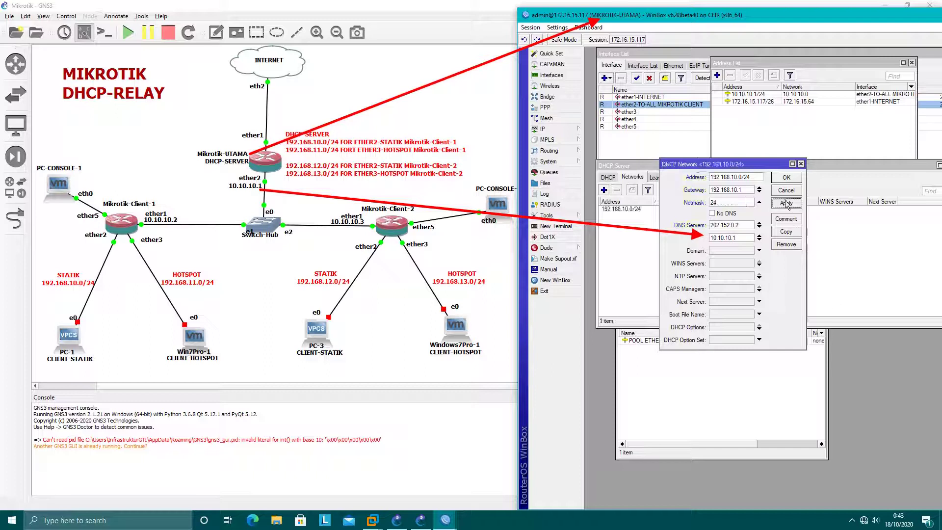
{"action": "left_click", "coordinate": [783, 178]}
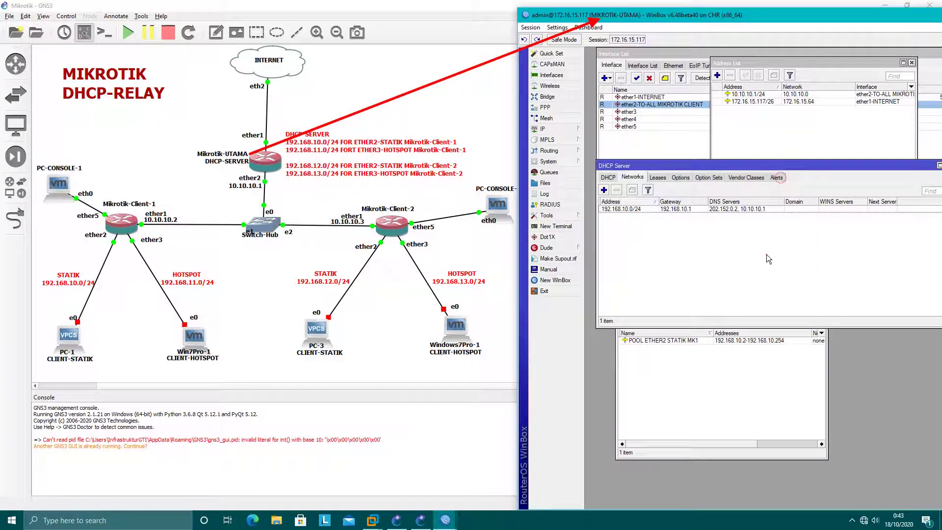
{"action": "left_click", "coordinate": [445, 520]}
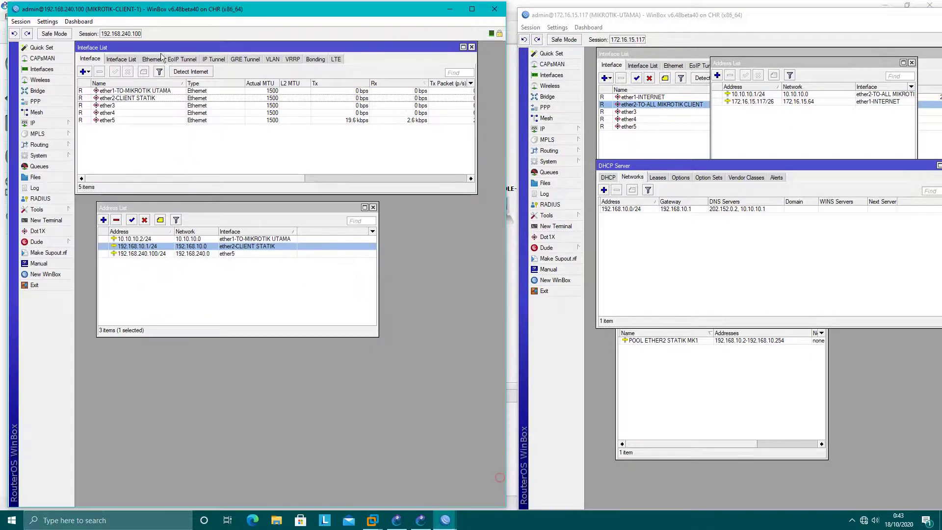
Step: On MIKROTIK-CLIENT-1, set DNS servers 202.152.0.2 and 10.10.10.1 and save
{"action": "left_click", "coordinate": [502, 482]}
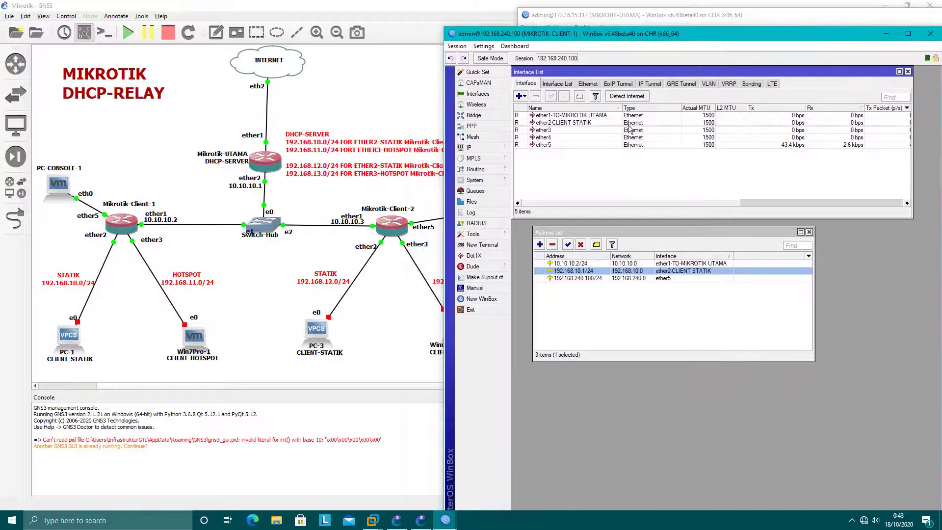
{"action": "left_click", "coordinate": [469, 147]}
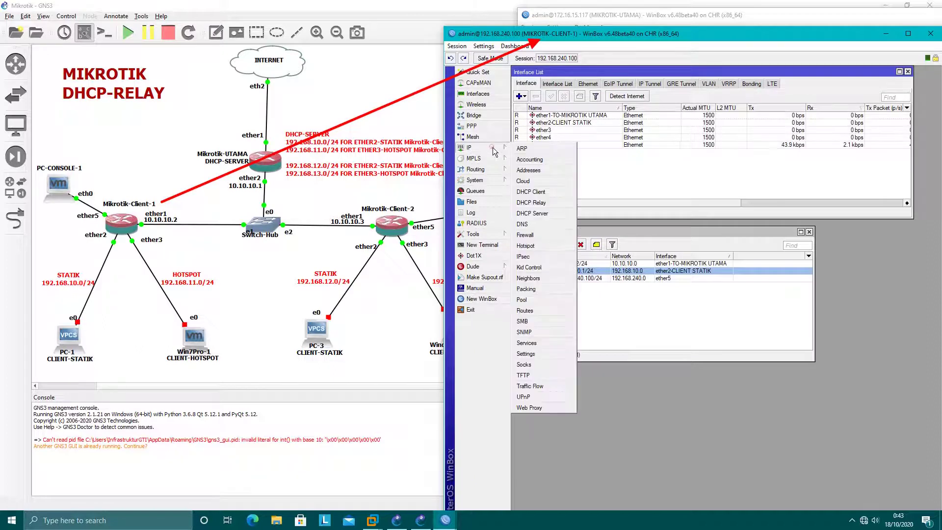
{"action": "left_click", "coordinate": [543, 167]}
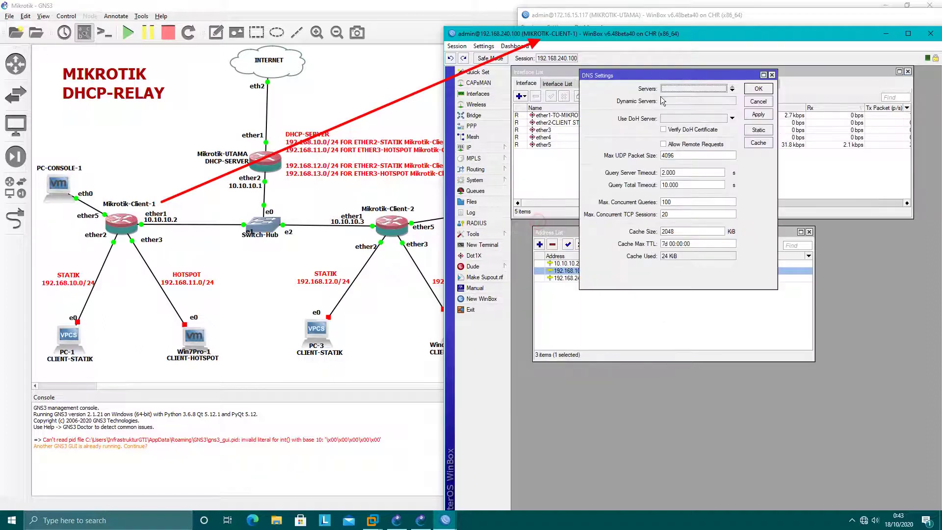
{"action": "left_click", "coordinate": [687, 89]}
{"action": "type", "text": "202.152.0.2"}
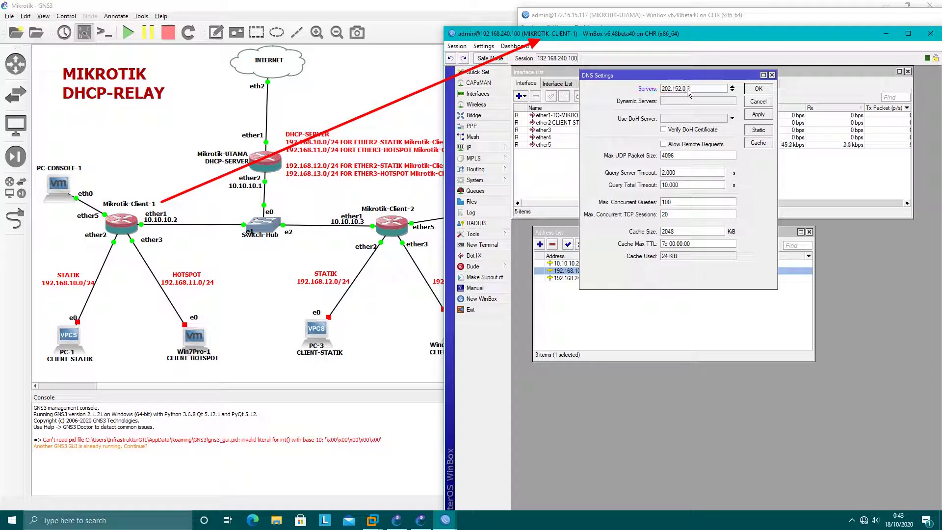
{"action": "left_click", "coordinate": [732, 91]}
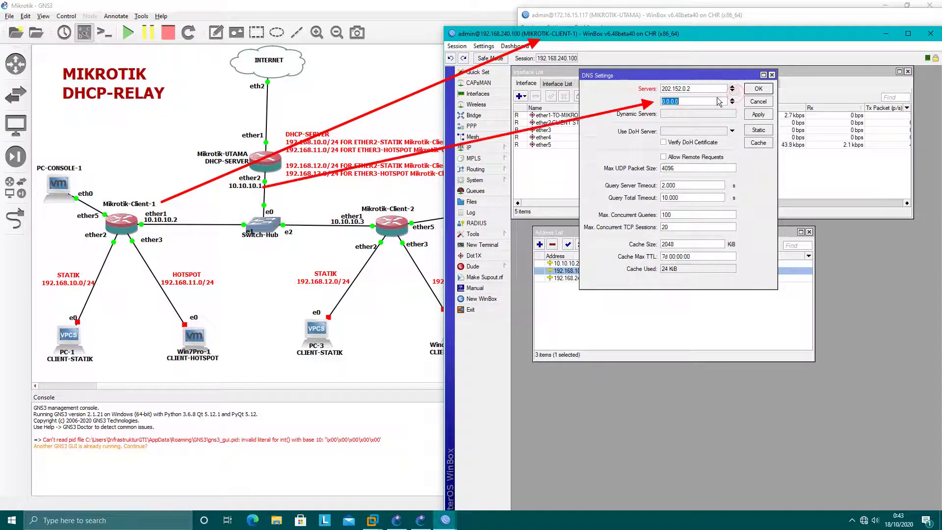
{"action": "type", "text": "10.10.10"}
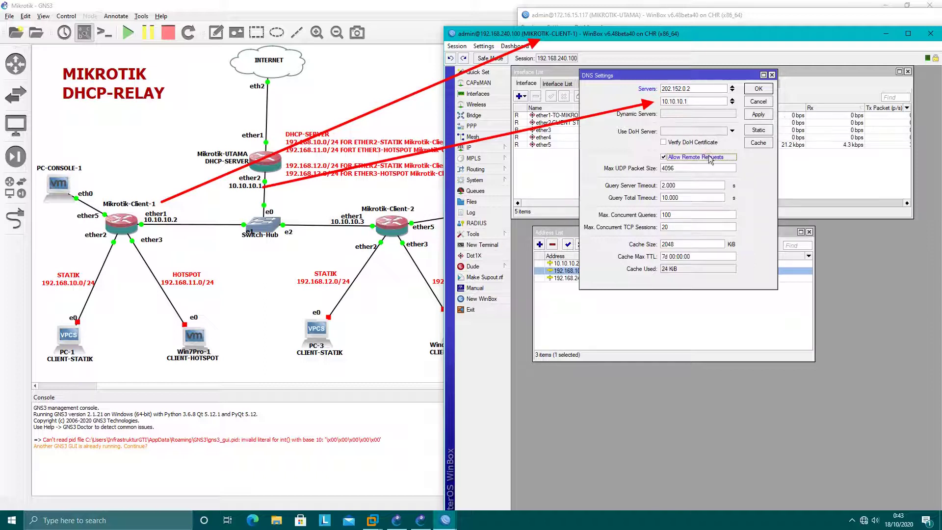
{"action": "left_click", "coordinate": [758, 88]}
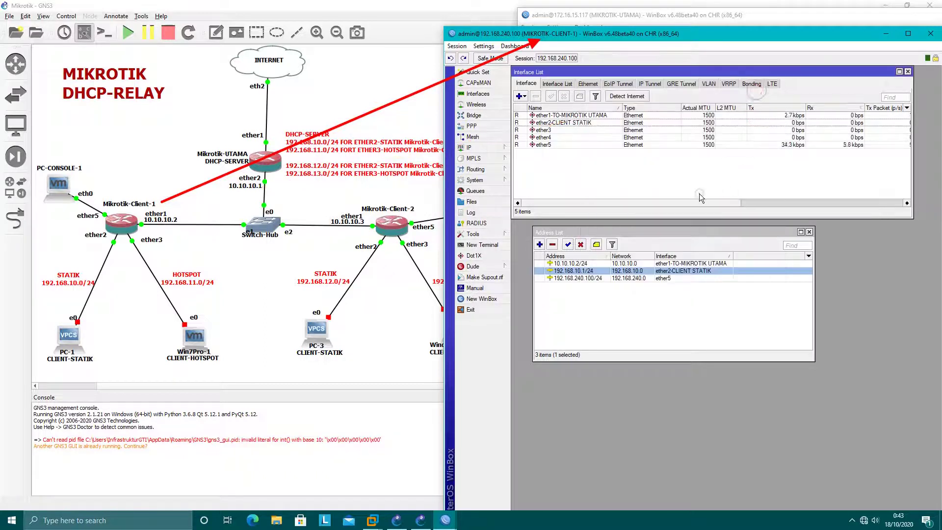
Step: Create a DHCP relay named RELAY-ETHER2 STATIK listening on ether2-CLIENT STATIK
{"action": "left_click_drag", "start_coordinate": [683, 32], "coordinate": [665, 31]}
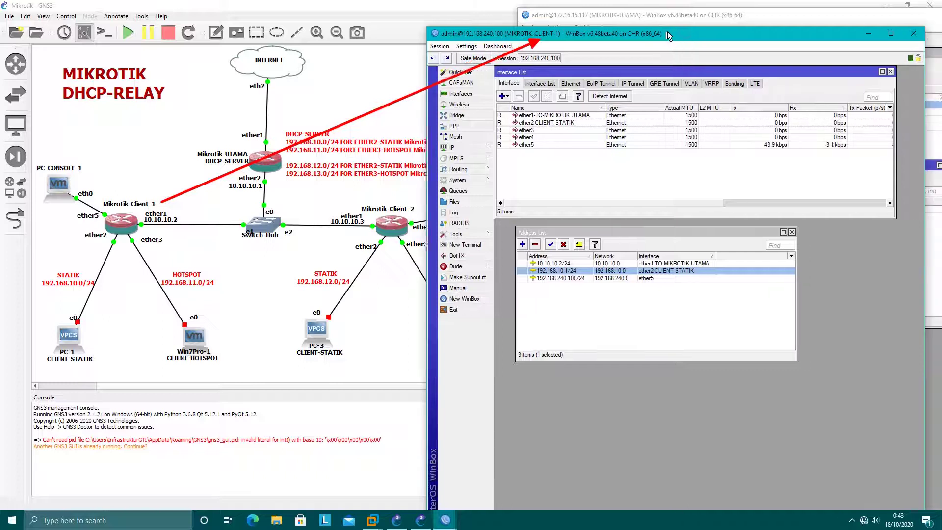
{"action": "left_click", "coordinate": [464, 148]}
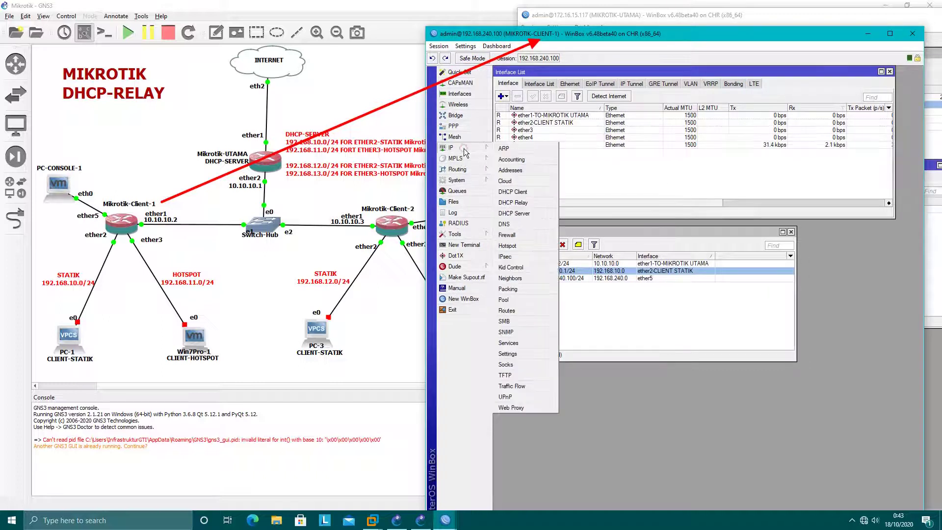
{"action": "left_click", "coordinate": [521, 201]}
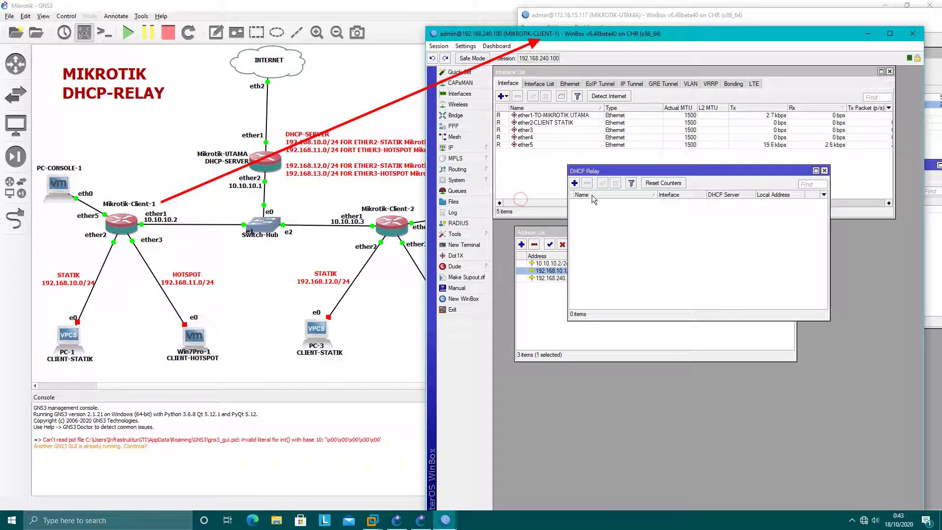
{"action": "left_click", "coordinate": [574, 183]}
{"action": "left_click_drag", "start_coordinate": [661, 326], "coordinate": [697, 217]}
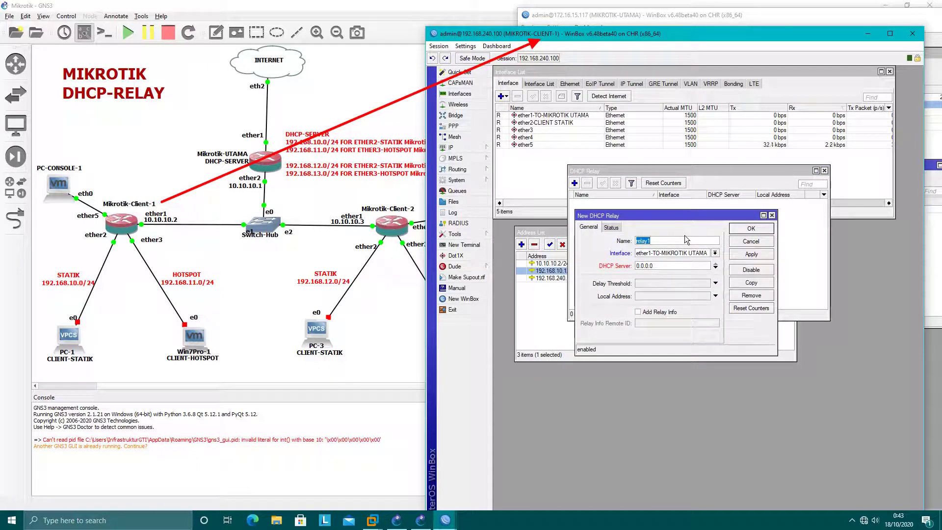
{"action": "type", "text": "RELAY-ETHER2 STATIK"}
{"action": "left_click", "coordinate": [705, 253]}
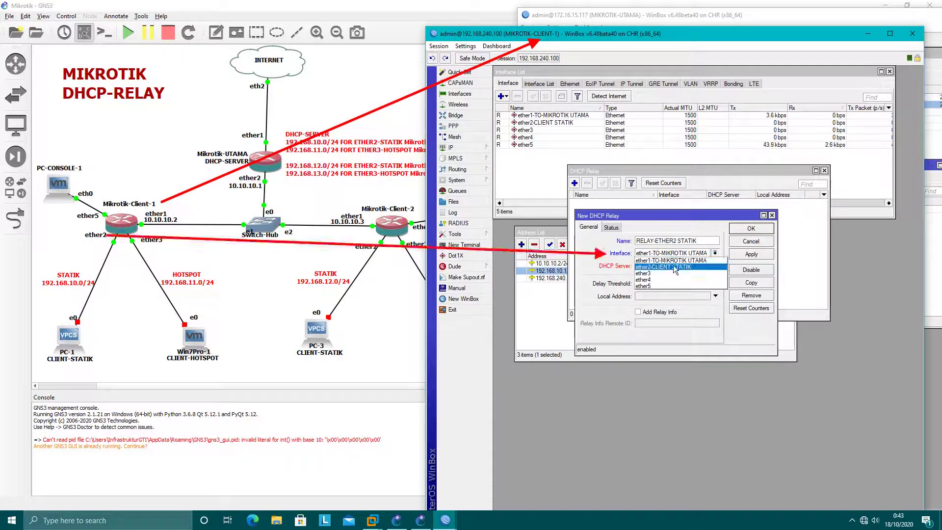
{"action": "left_click", "coordinate": [672, 266]}
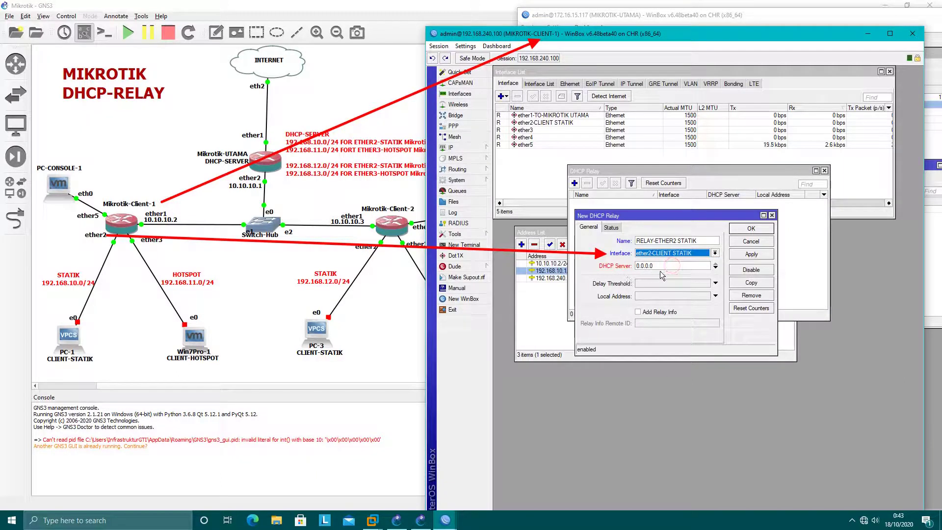
Step: Point the relay at DHCP server 10.10.10.1 with local address 192.168.10.1, save it, and hide Client-1
{"action": "double_click", "coordinate": [651, 266]}
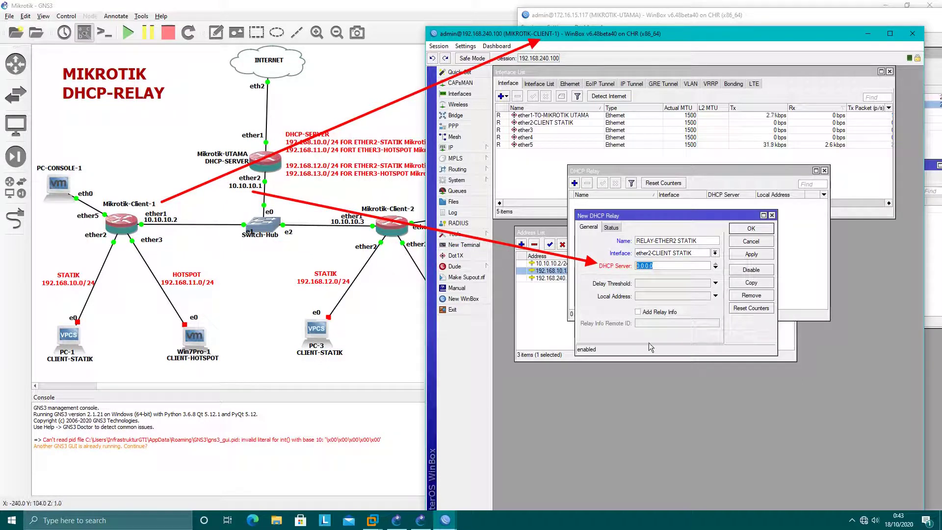
{"action": "type", "text": "10.1"}
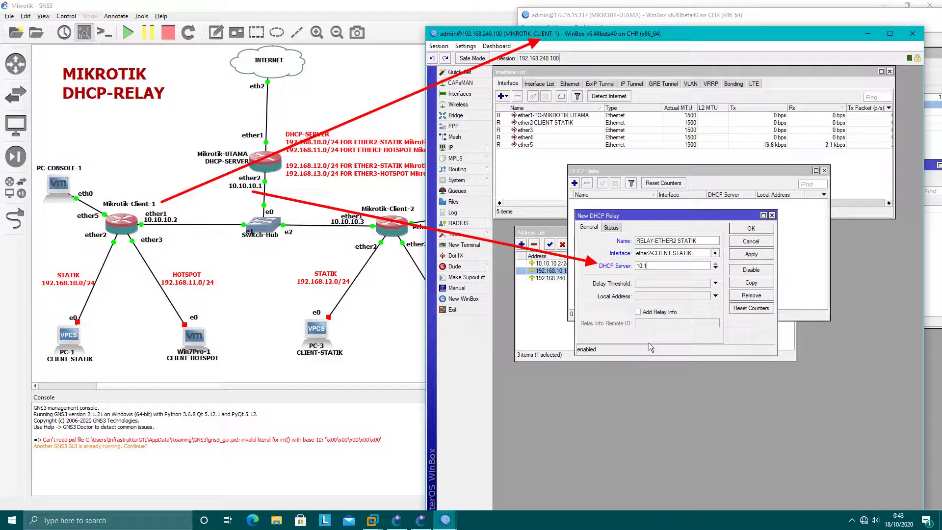
{"action": "type", "text": "0.10.1"}
{"action": "left_click", "coordinate": [659, 297]}
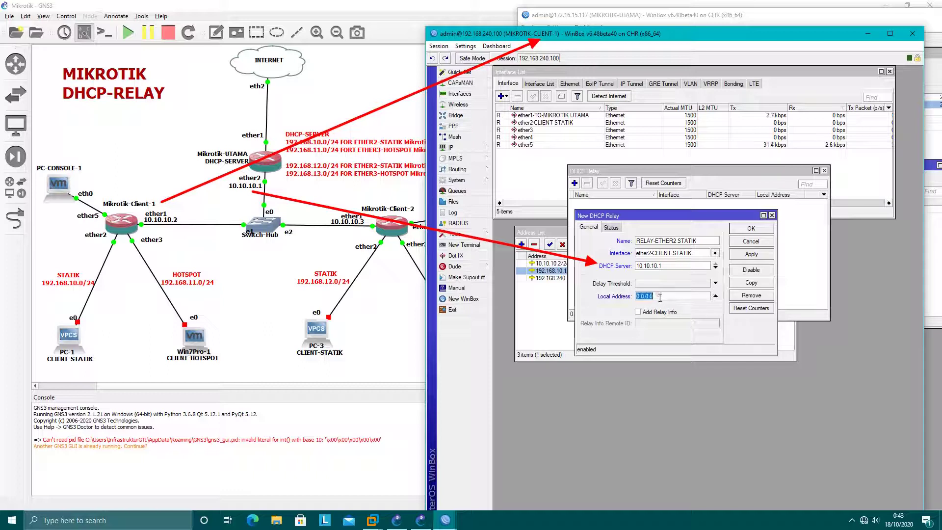
{"action": "left_click", "coordinate": [555, 237]}
{"action": "left_click_drag", "start_coordinate": [559, 233], "coordinate": [571, 83]}
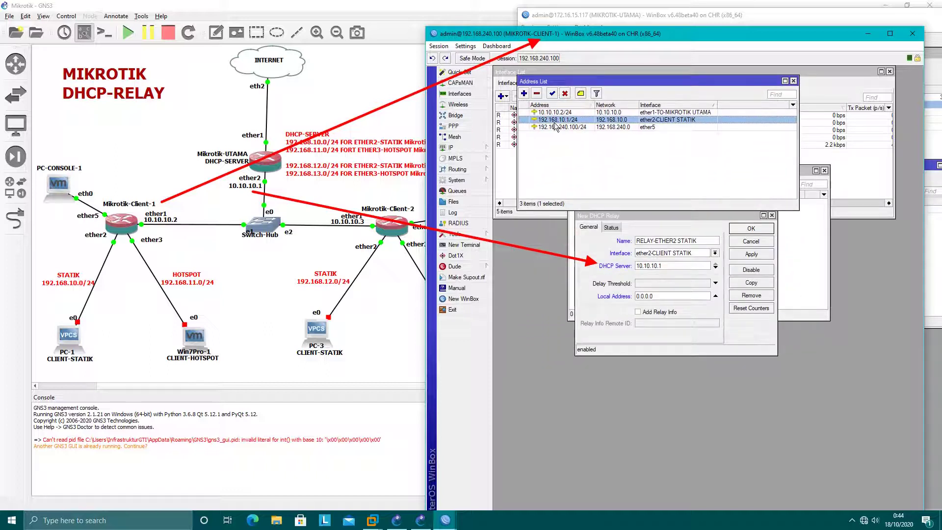
{"action": "left_click", "coordinate": [666, 296]}
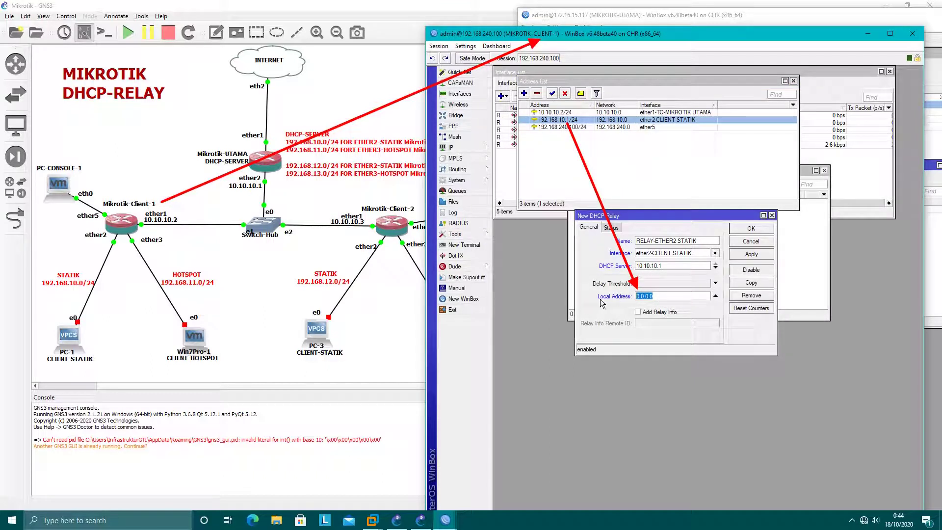
{"action": "type", "text": "192.168.10.1"}
{"action": "left_click", "coordinate": [747, 254]}
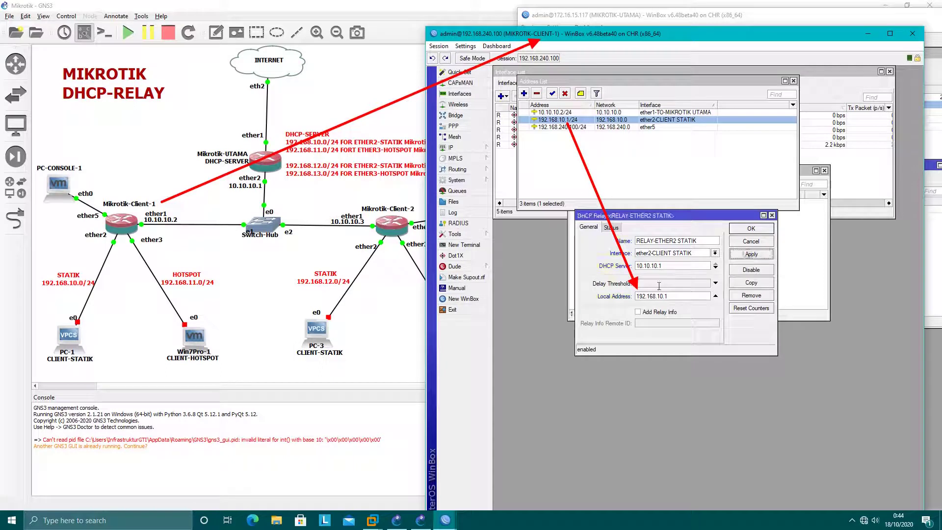
{"action": "left_click", "coordinate": [744, 229]}
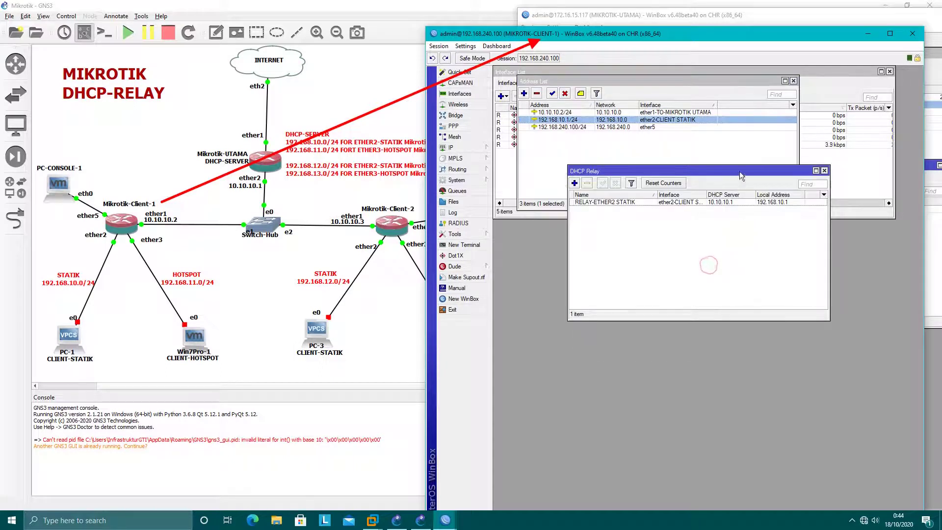
{"action": "left_click_drag", "start_coordinate": [739, 172], "coordinate": [696, 224]}
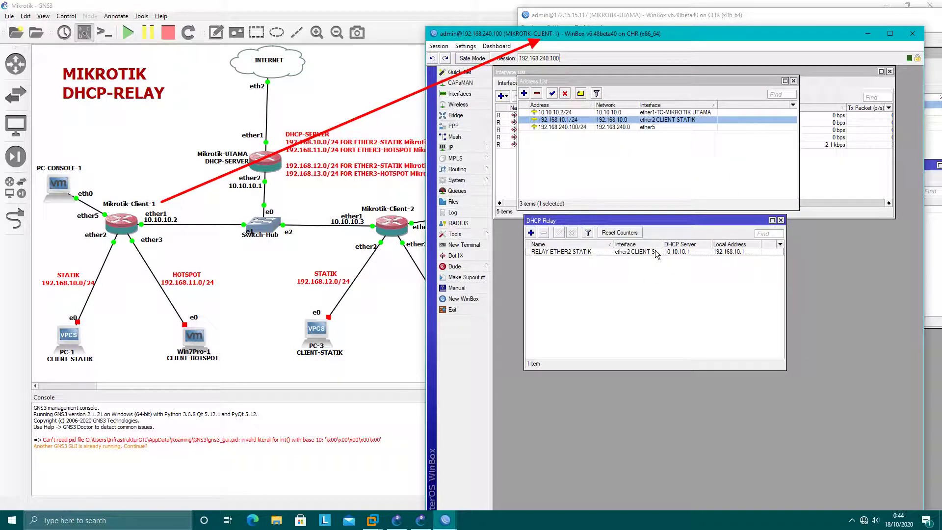
{"action": "left_click", "coordinate": [867, 34]}
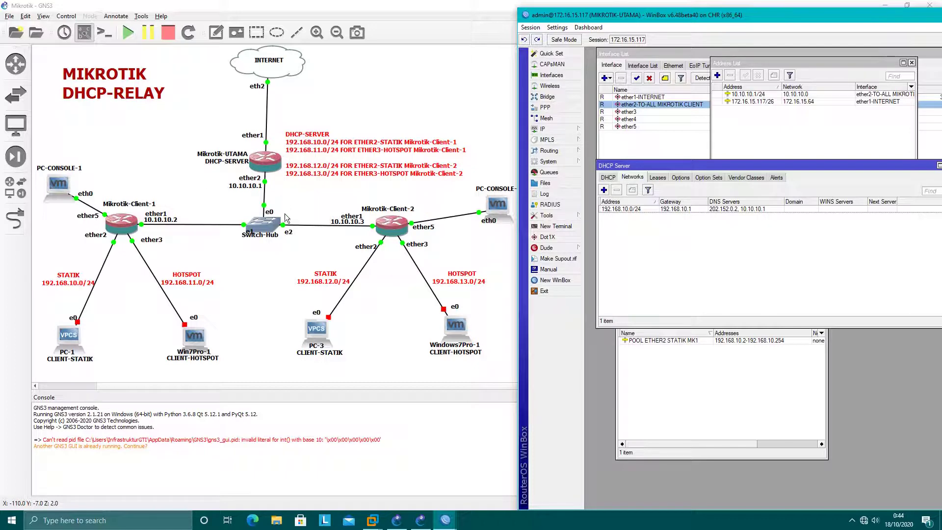
Step: Start PC-1 in GNS3, show MIKROTIK-UTAMA's DHCP leases, and open PC-1's console
{"action": "left_click", "coordinate": [71, 337]}
{"action": "right_click", "coordinate": [74, 338]}
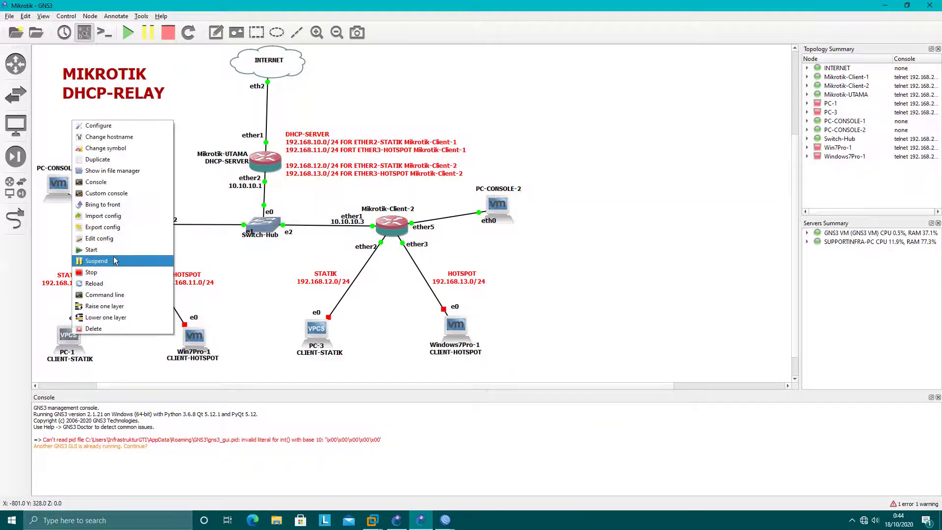
{"action": "left_click", "coordinate": [93, 249]}
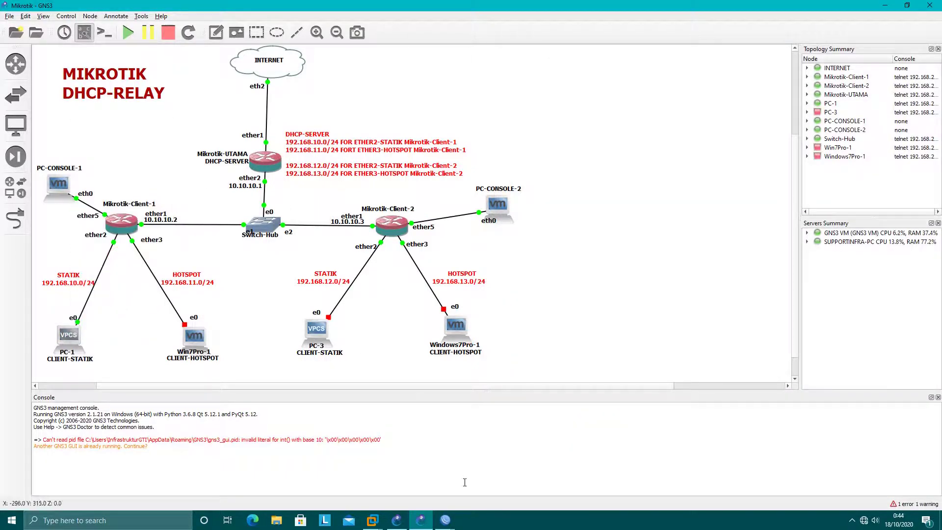
{"action": "left_click", "coordinate": [445, 519]}
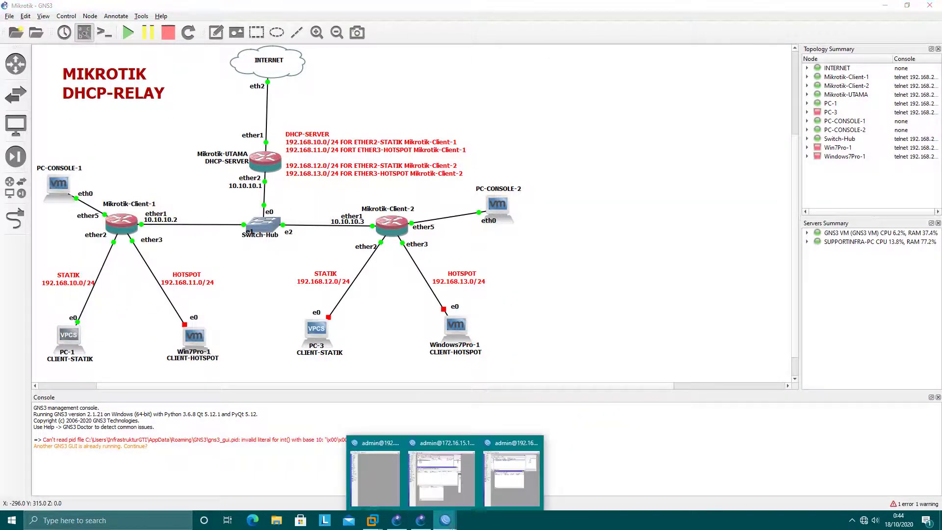
{"action": "left_click", "coordinate": [427, 484]}
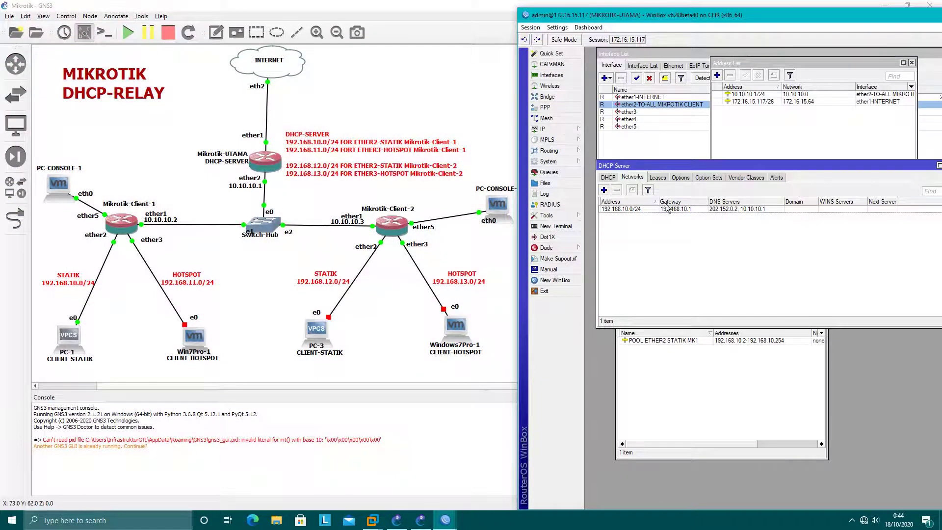
{"action": "left_click", "coordinate": [658, 178]}
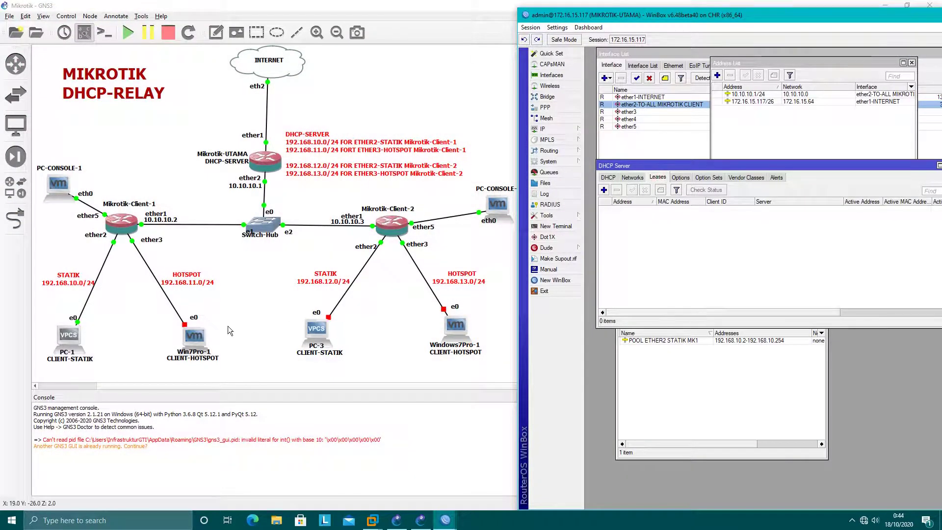
{"action": "double_click", "coordinate": [68, 336]}
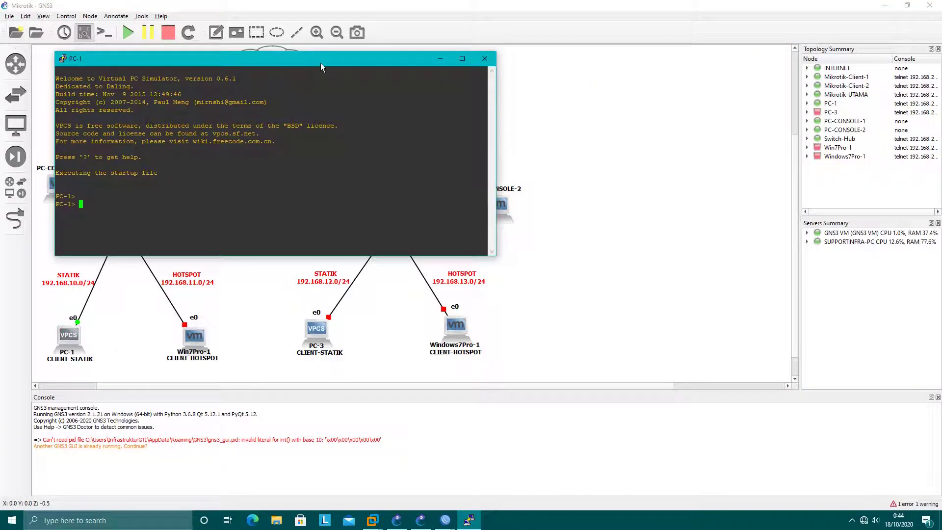
{"action": "left_click_drag", "start_coordinate": [320, 63], "coordinate": [323, 166]}
{"action": "mouse_move", "coordinate": [445, 524]}
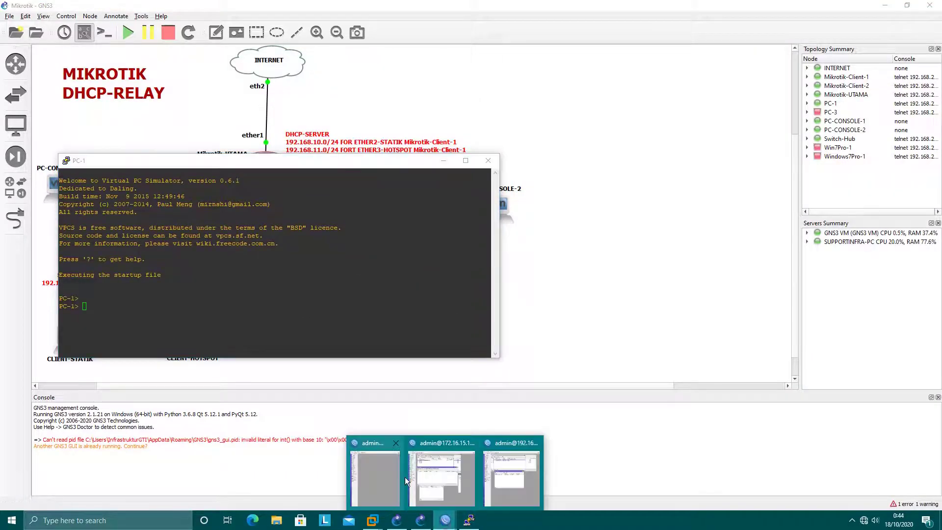
{"action": "left_click", "coordinate": [442, 474]}
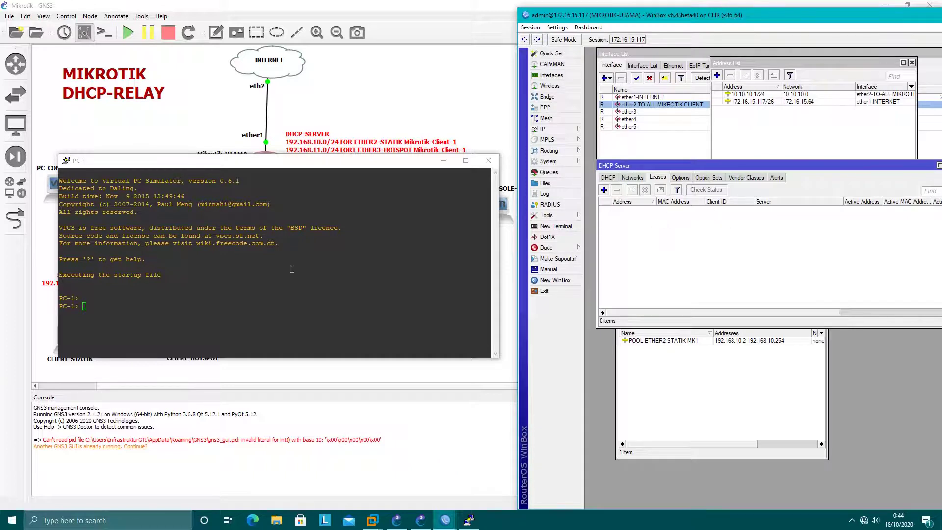
Step: Run ip dhcp on PC-1 and select the resulting 192.168.10.254 lease in WinBox
{"action": "left_click", "coordinate": [233, 279]}
{"action": "type", "text": "ip "}
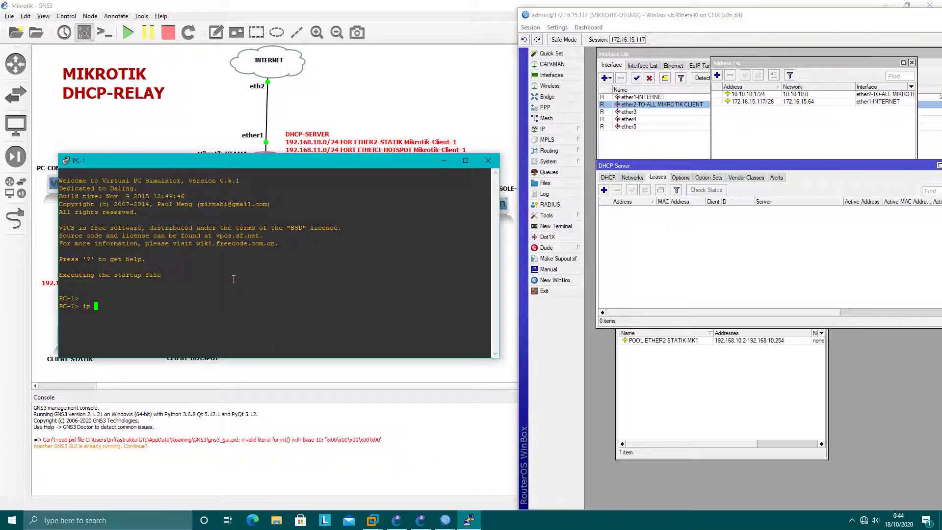
{"action": "type", "text": "dhcp"}
{"action": "left_click_drag", "start_coordinate": [290, 168], "coordinate": [305, 133]}
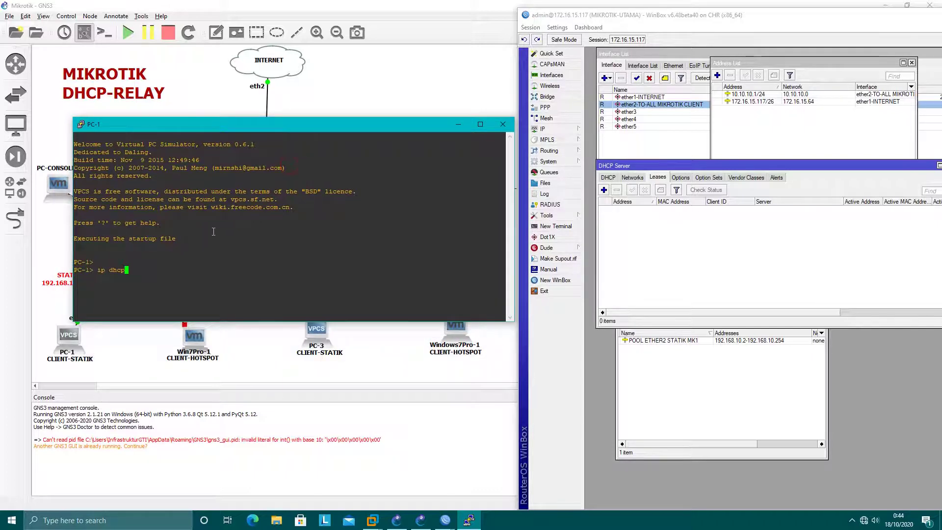
{"action": "key", "text": "Return"}
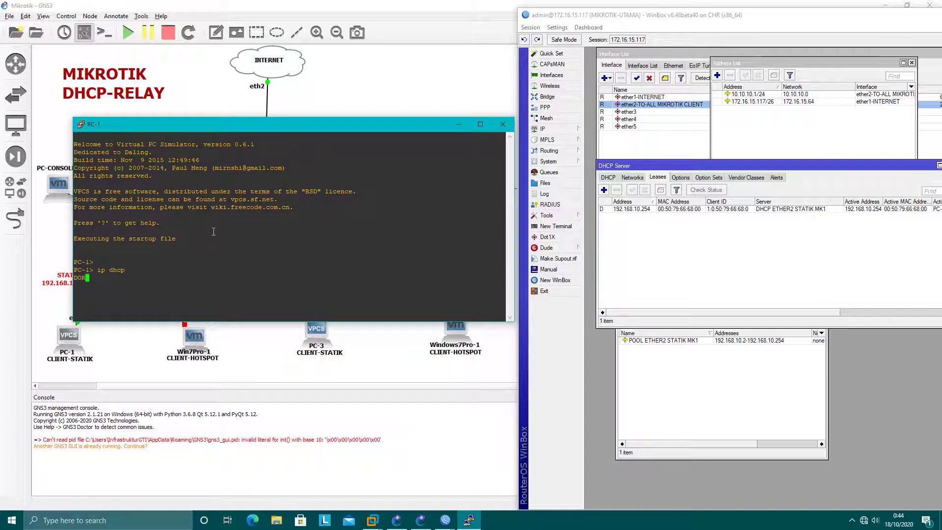
{"action": "left_click", "coordinate": [647, 209]}
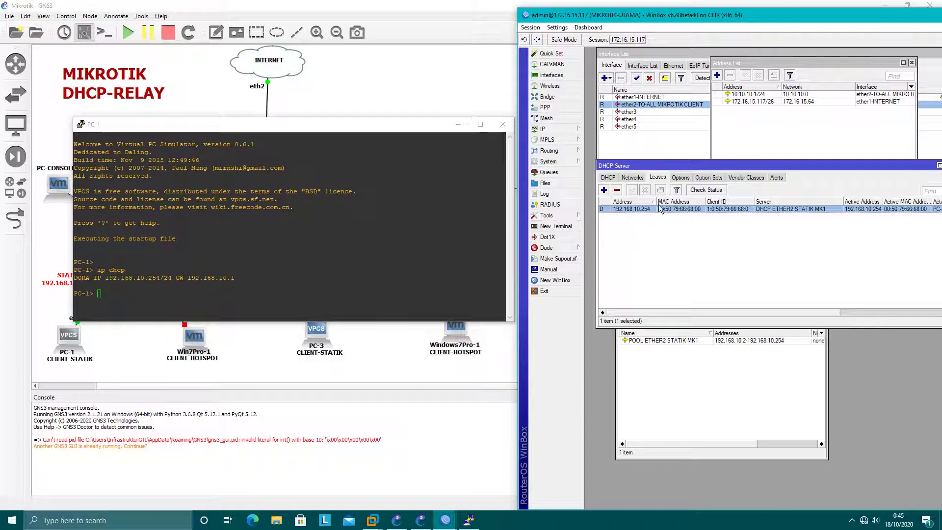
Step: Run show on PC-1 to confirm 192.168.10.254/24 with gateway 192.168.10.1, then begin a ping
{"action": "left_click", "coordinate": [230, 261]}
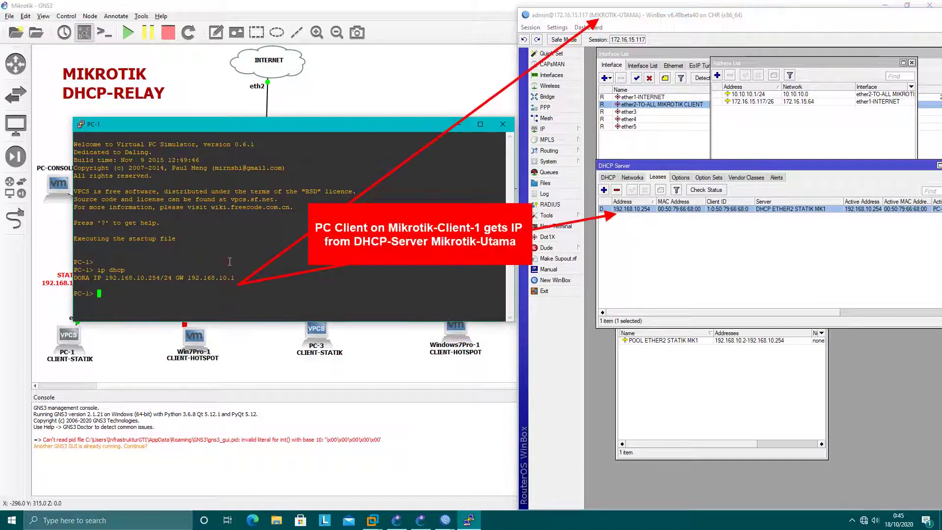
{"action": "type", "text": "show"}
{"action": "key", "text": "Return"}
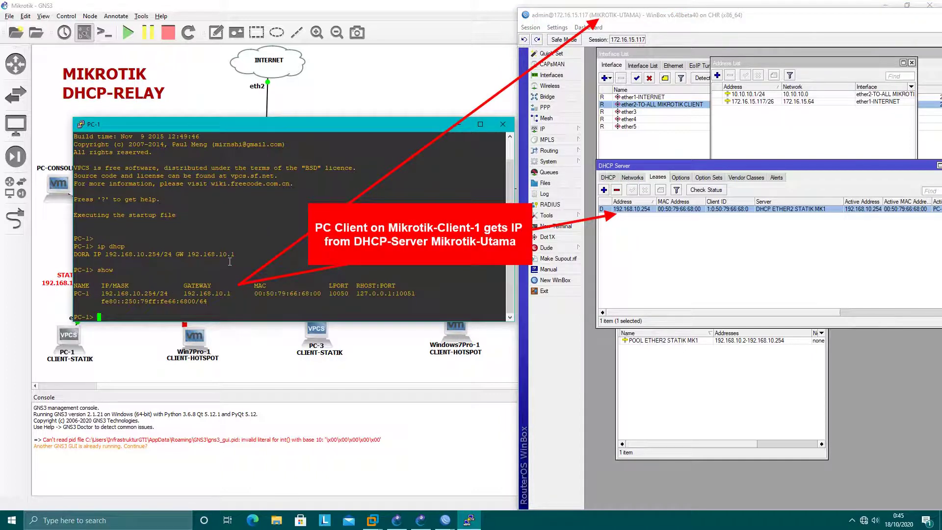
{"action": "left_click_drag", "start_coordinate": [142, 295], "coordinate": [411, 293]}
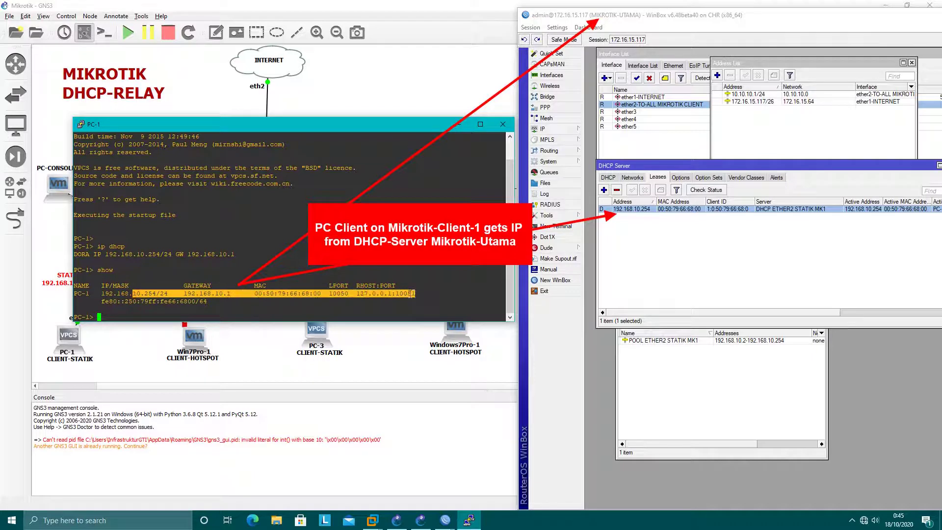
{"action": "left_click", "coordinate": [116, 244]}
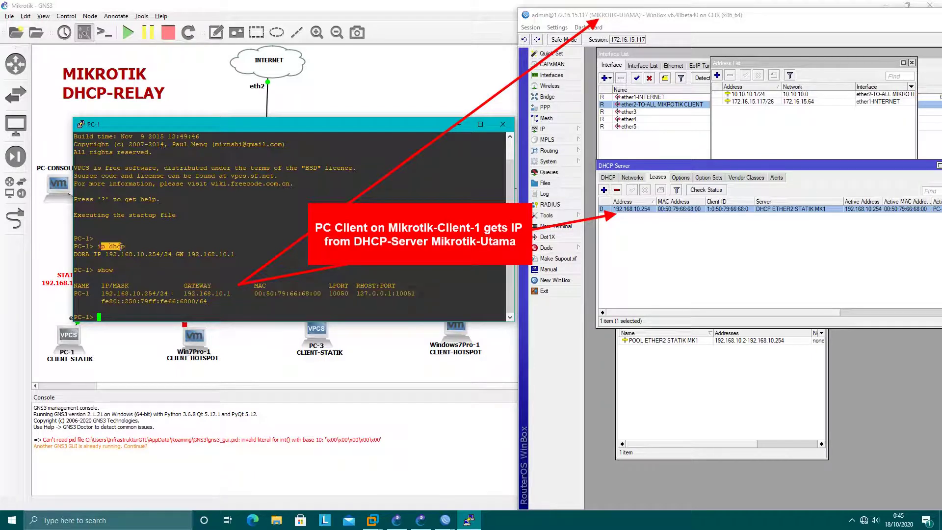
{"action": "type", "text": "ping 192"}
Step: Switch to the Mikrotik-Client-1 session and move it down to reveal MIKROTIK-UTAMA
{"action": "left_click", "coordinate": [445, 520]}
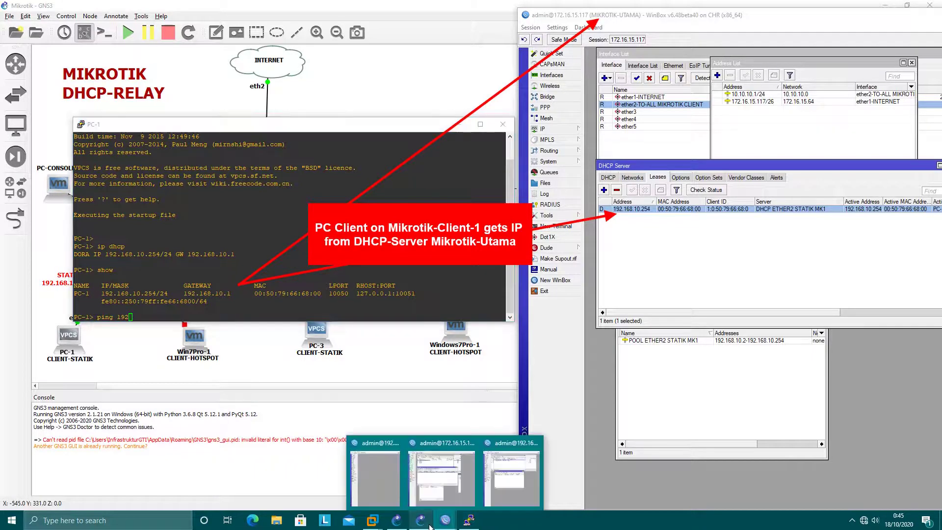
{"action": "left_click", "coordinate": [495, 482]}
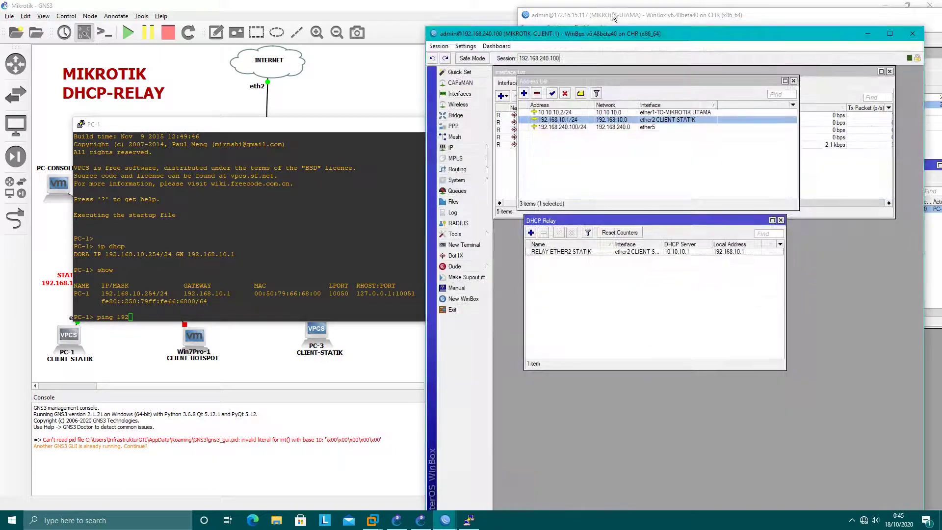
{"action": "left_click_drag", "start_coordinate": [631, 33], "coordinate": [714, 240]}
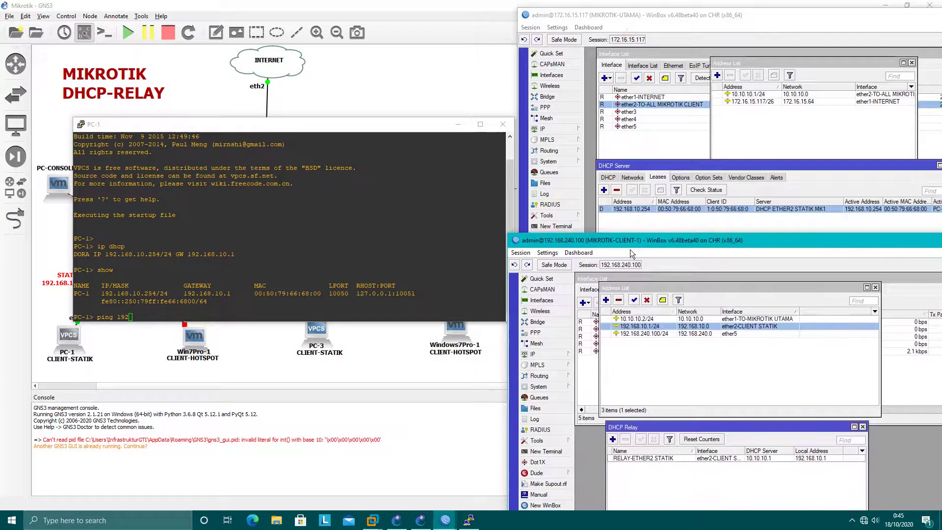
Step: From the PC-1 console, ping the gateway 192.168.10.1 and then 8.8.8.8
{"action": "left_click", "coordinate": [421, 270]}
{"action": "type", "text": "ping 192.168.10.1"}
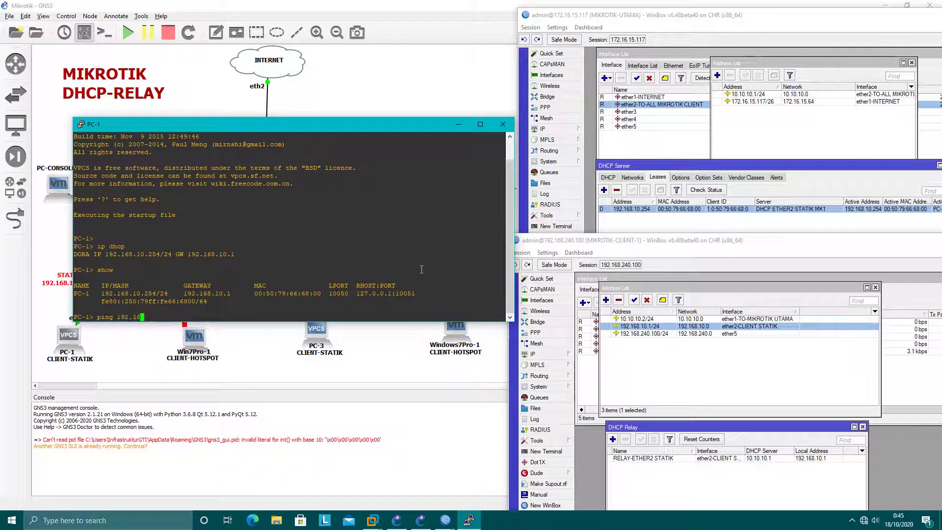
{"action": "key", "text": "Return"}
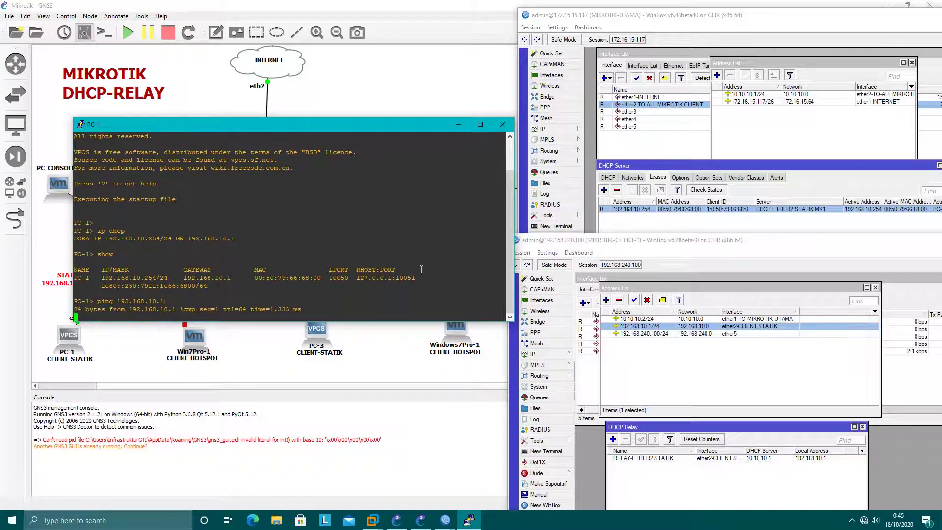
{"action": "key", "text": "ctrl+c"}
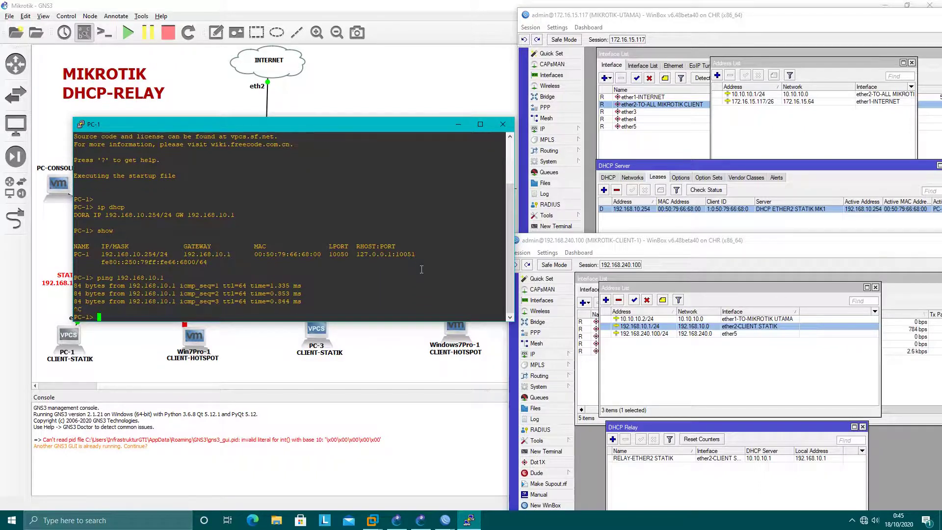
{"action": "type", "text": "ping 8.8.8.8"}
{"action": "key", "text": "Return"}
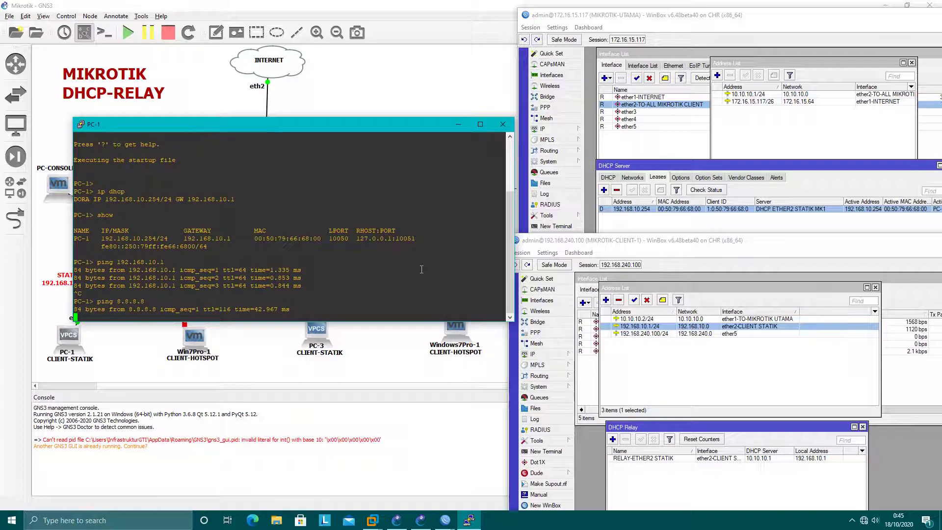
{"action": "key", "text": "ctrl+c"}
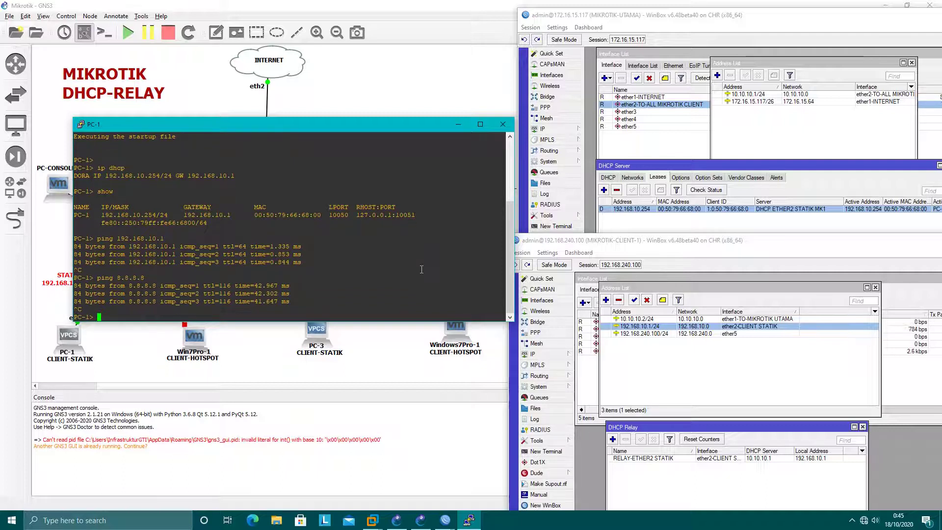
Step: Trace the route to 8.8.8.8 from PC-1 and highlight the 10.10.10.1 hop
{"action": "type", "text": "trace 8.8.8.8"}
{"action": "key", "text": "Return"}
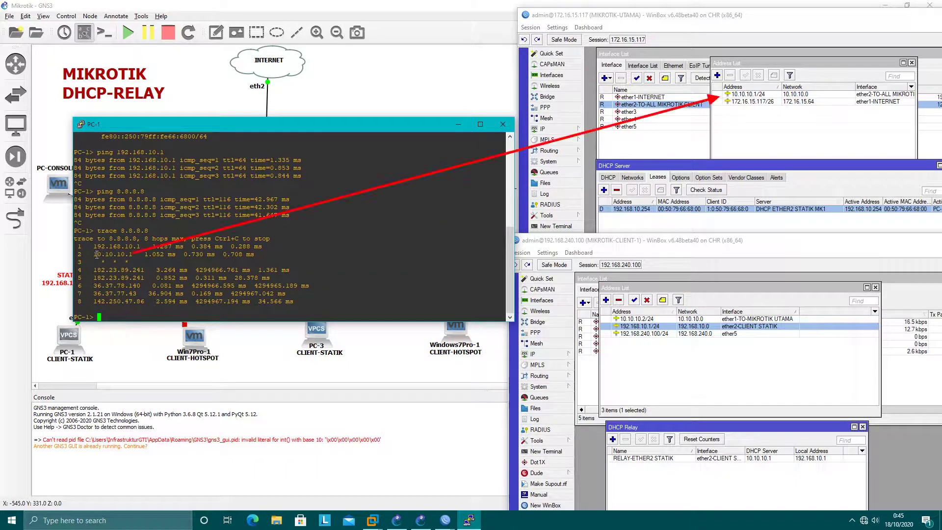
{"action": "left_click_drag", "start_coordinate": [93, 254], "coordinate": [132, 254]}
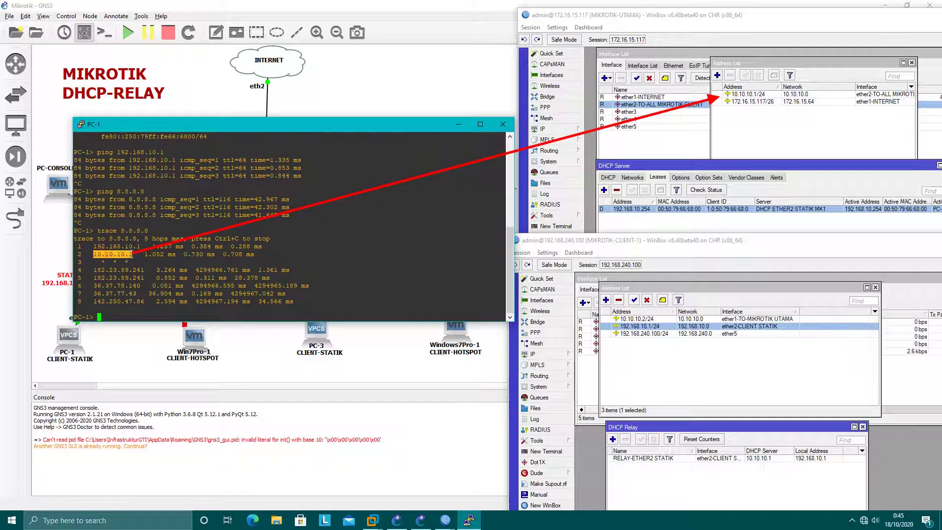
Step: Bring the main router's DHCP leases forward, then switch to the Client-1 session
{"action": "left_click", "coordinate": [743, 95]}
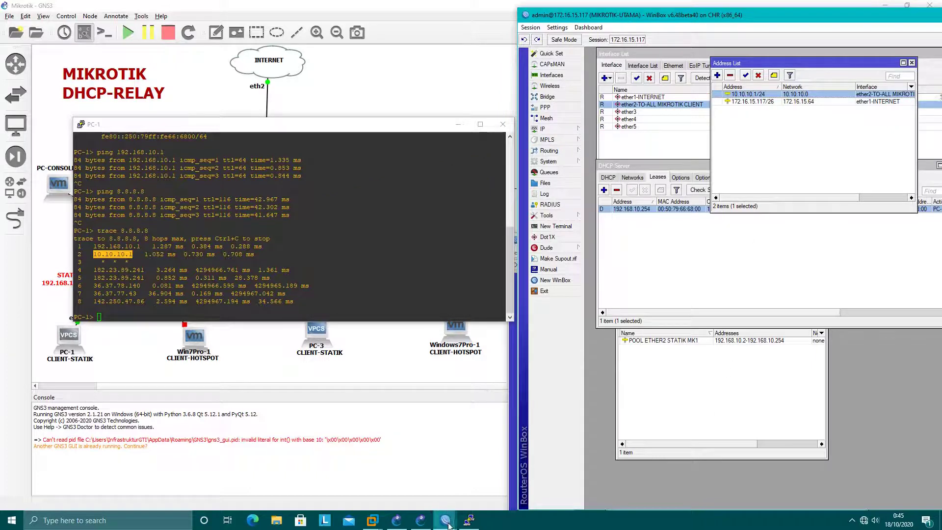
{"action": "left_click", "coordinate": [637, 238]}
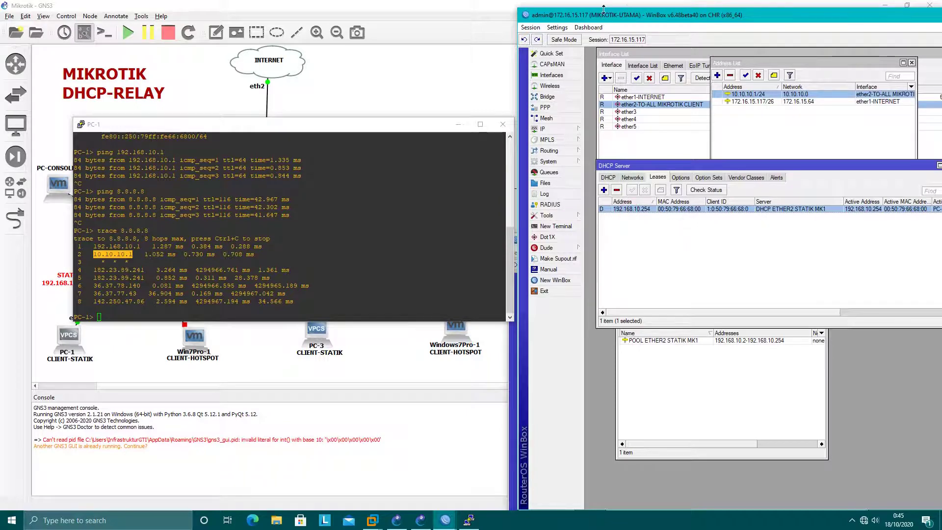
{"action": "mouse_move", "coordinate": [445, 520]}
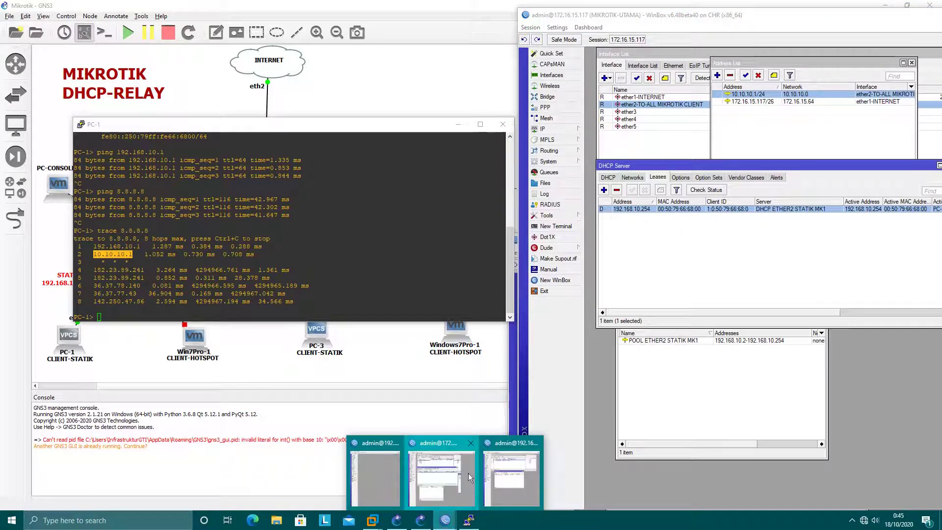
{"action": "left_click", "coordinate": [510, 476]}
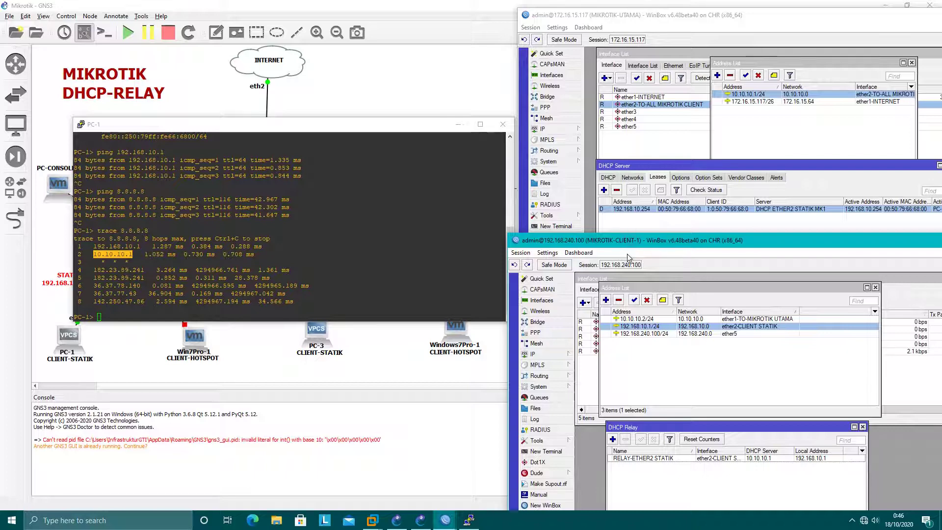
Step: Close the PC-1 console and return to the MIKROTIK-UTAMA WinBox session
{"action": "left_click", "coordinate": [451, 134]}
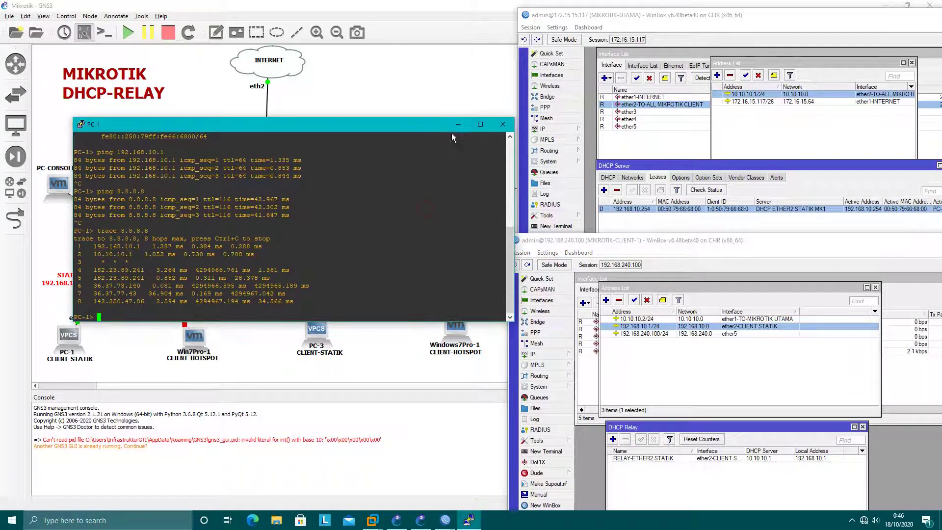
{"action": "left_click", "coordinate": [457, 124]}
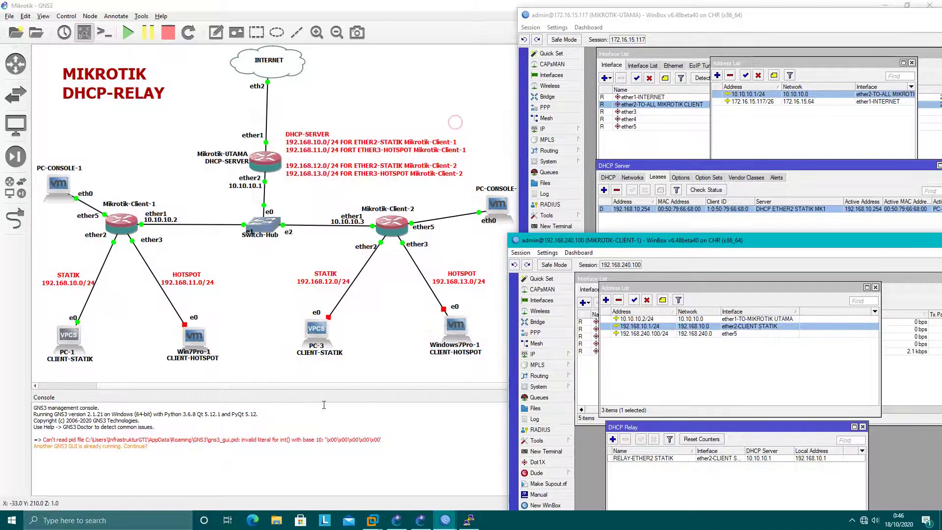
{"action": "left_click", "coordinate": [265, 330]}
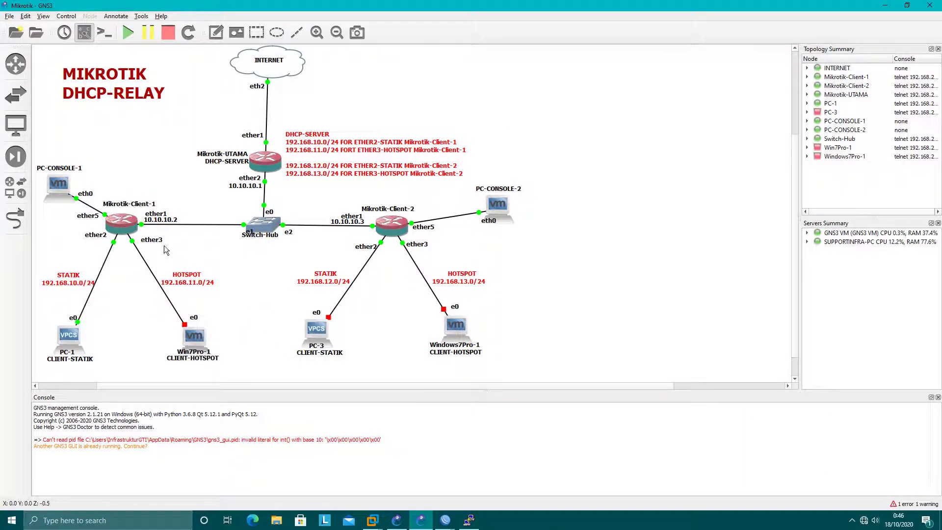
{"action": "left_click", "coordinate": [470, 522]}
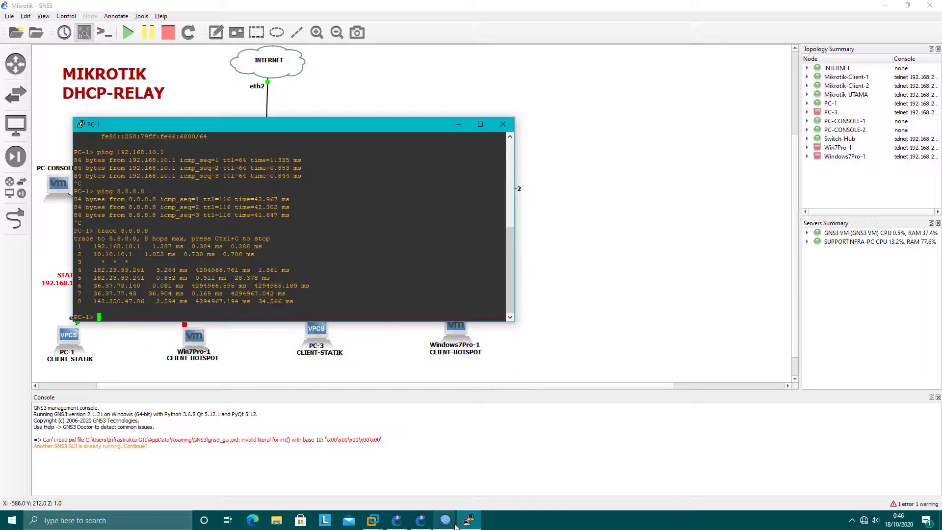
{"action": "left_click", "coordinate": [474, 522]}
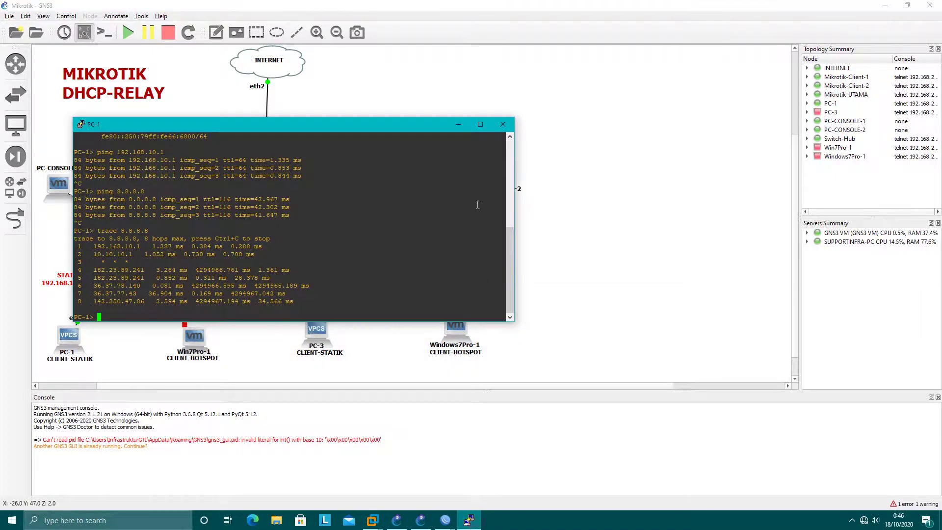
{"action": "left_click", "coordinate": [503, 124]}
{"action": "mouse_move", "coordinate": [445, 520]}
{"action": "left_click", "coordinate": [442, 465]}
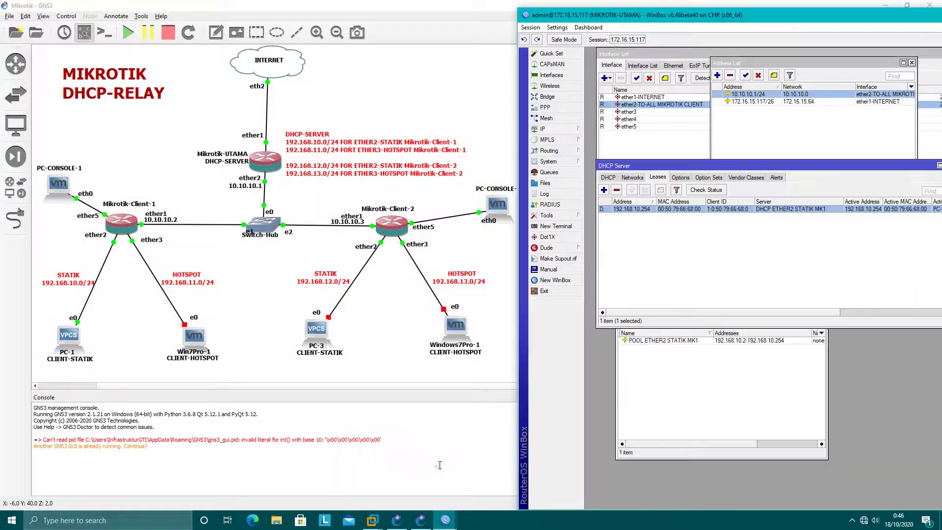
Step: Add IP pool POOL ETHER3 HOTSPOT MK1 with range 192.168.11.2-192.168.11.254
{"action": "left_click", "coordinate": [684, 265]}
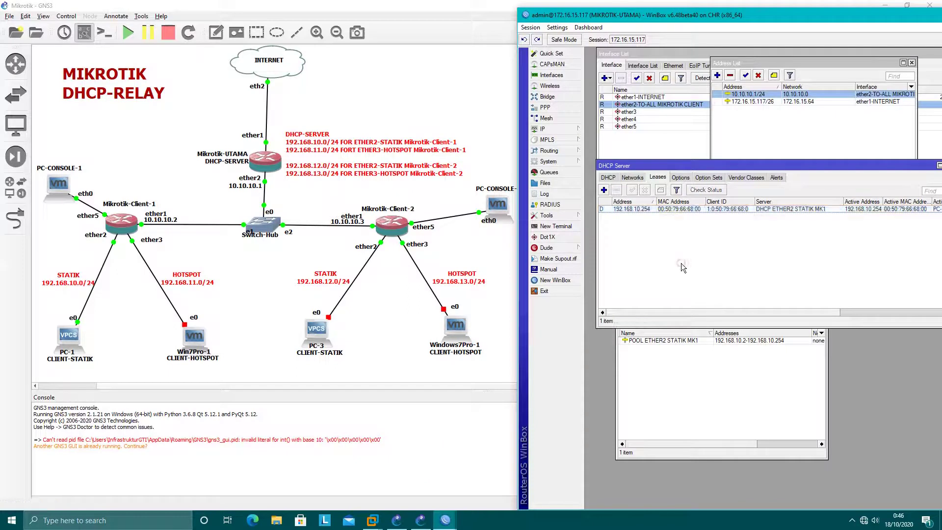
{"action": "left_click", "coordinate": [703, 383]}
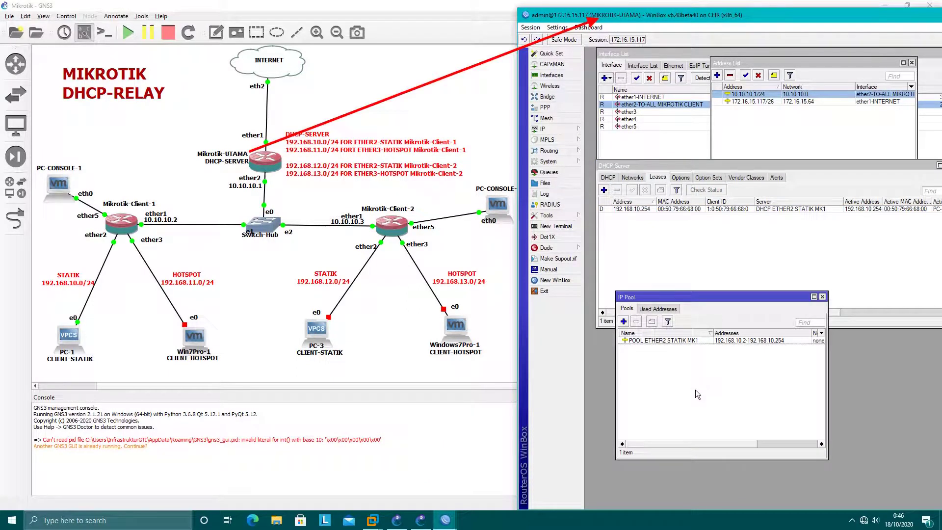
{"action": "left_click", "coordinate": [623, 320]}
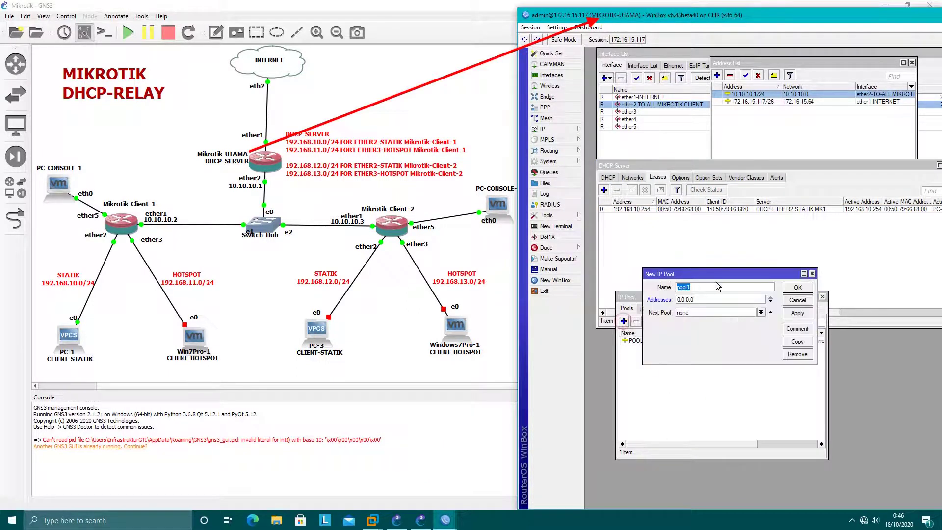
{"action": "left_click_drag", "start_coordinate": [717, 274], "coordinate": [737, 212]}
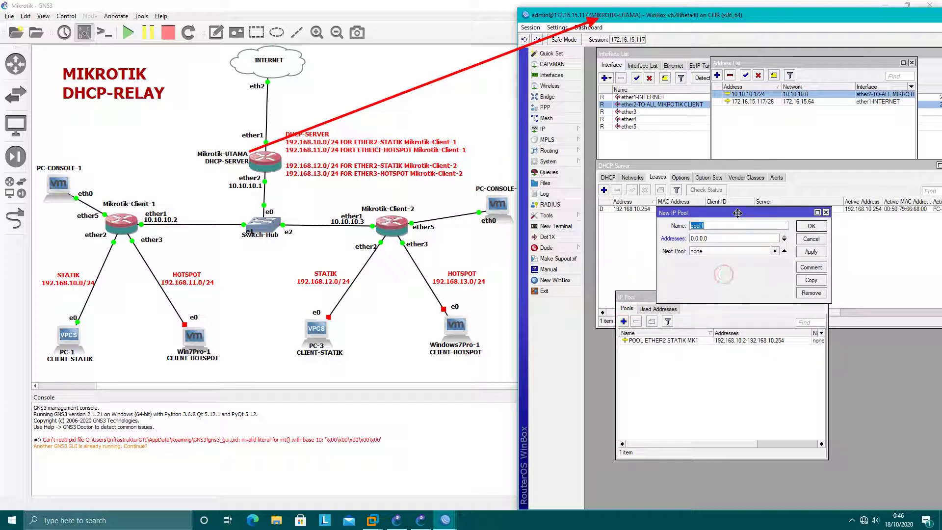
{"action": "type", "text": "POOL ETHER3 HOTSPOT MK1"}
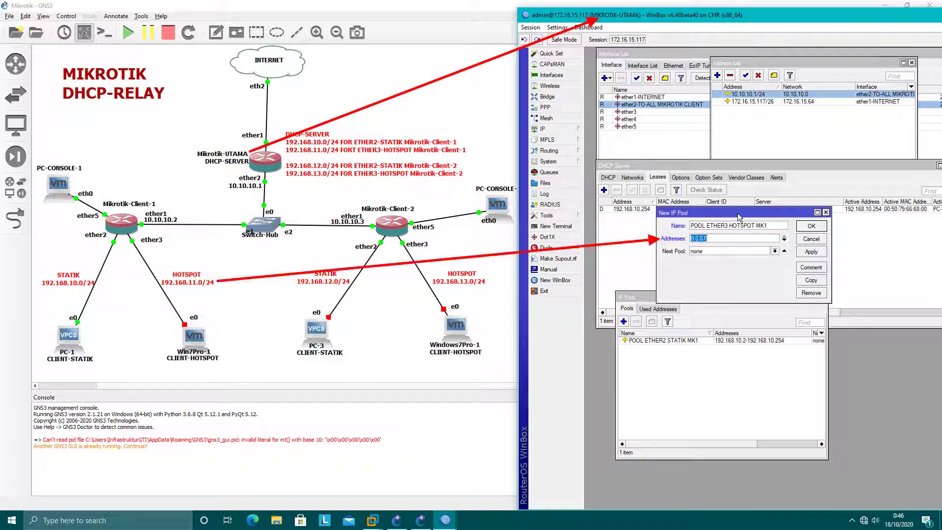
{"action": "key", "text": "Tab"}
{"action": "type", "text": "192.168."}
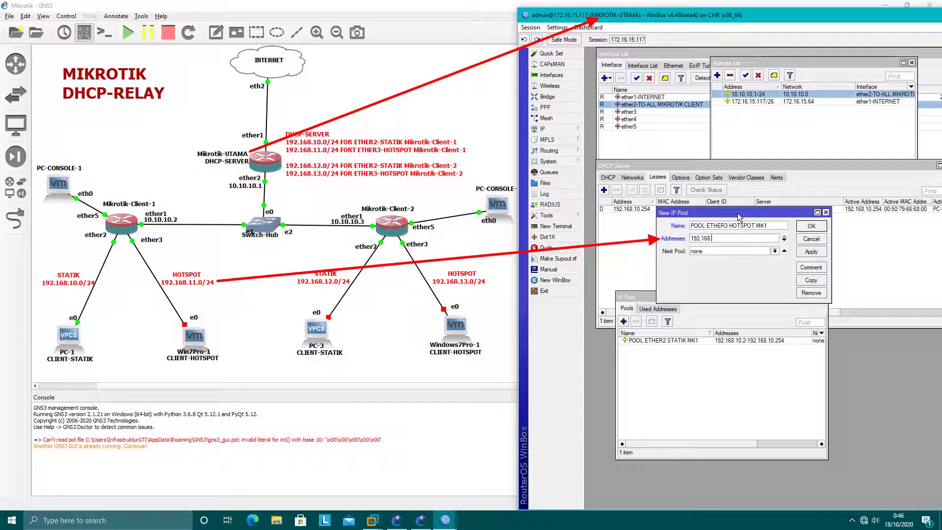
{"action": "type", "text": "11.2-192.168.11.254"}
{"action": "left_click", "coordinate": [811, 251]}
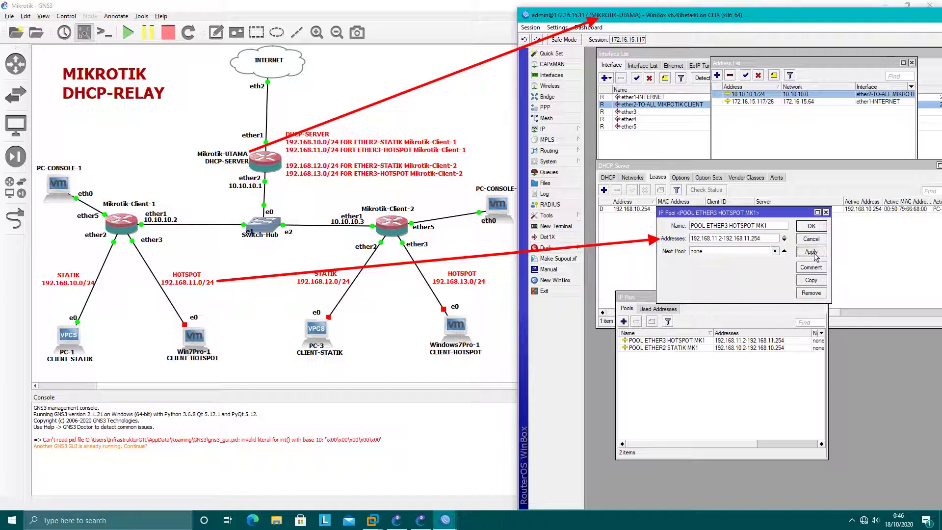
{"action": "left_click", "coordinate": [811, 226]}
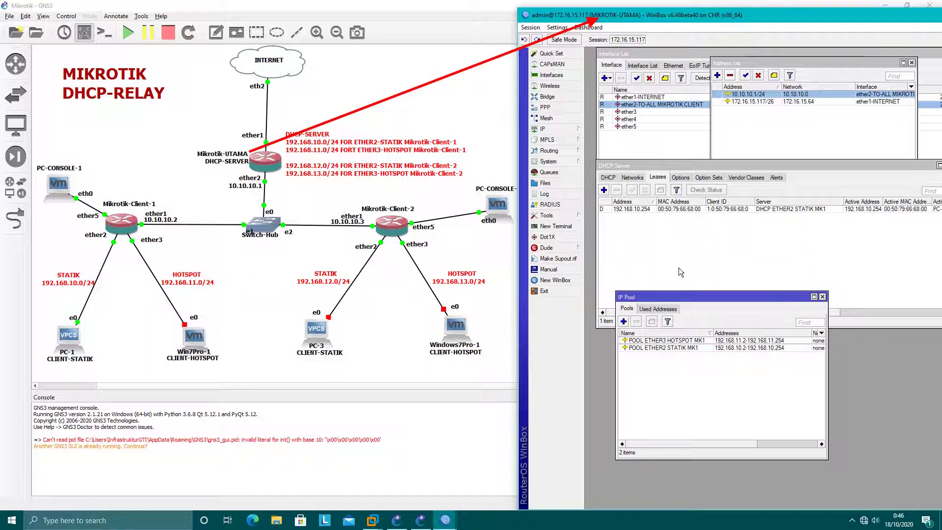
Step: Add DHCP server DHCP ETHER3 HOTSPOT MK1 on ether2-TO-ALL MIKROTIK CLIENT, relay 192.168.11.1, pool POOL ETHER3 HOTSPOT MK1
{"action": "left_click", "coordinate": [608, 177]}
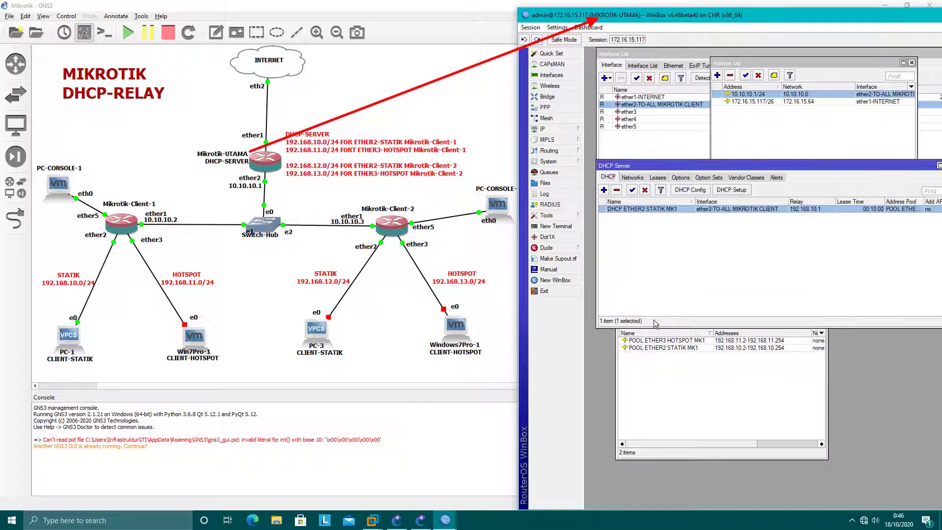
{"action": "left_click", "coordinate": [604, 190]}
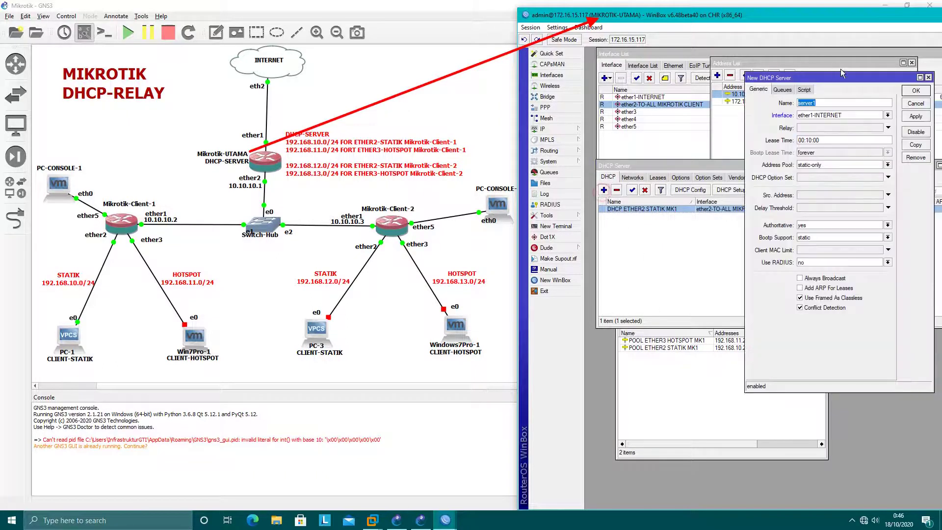
{"action": "left_click_drag", "start_coordinate": [844, 72], "coordinate": [803, 125]}
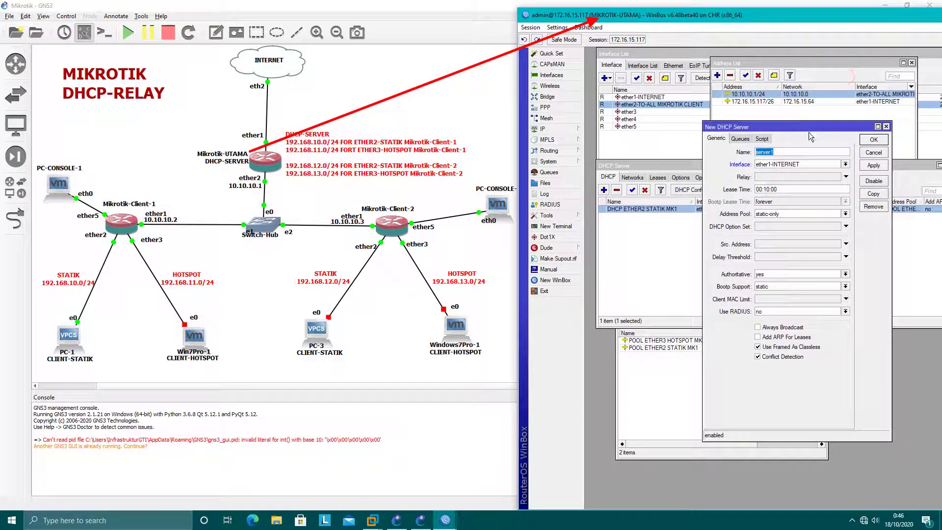
{"action": "type", "text": "DHCP ETH"}
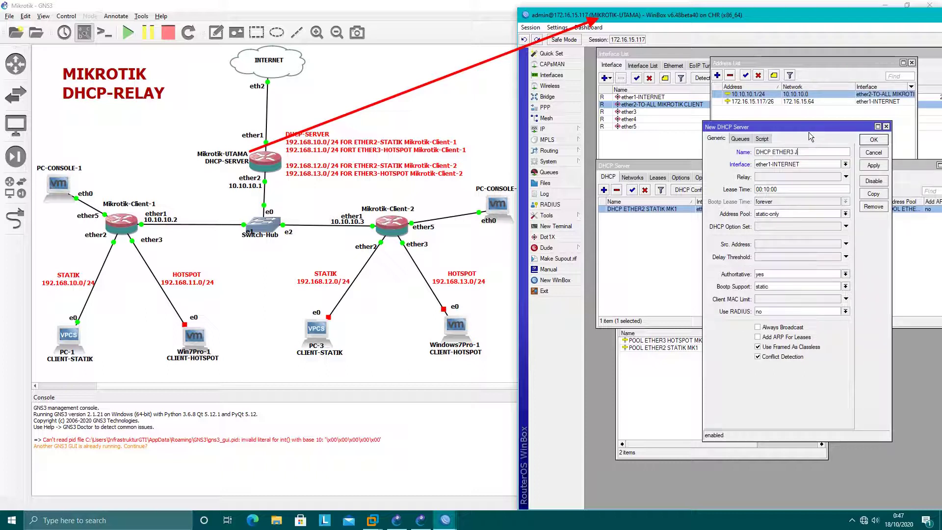
{"action": "type", "text": "ER3 HOTSPOT"}
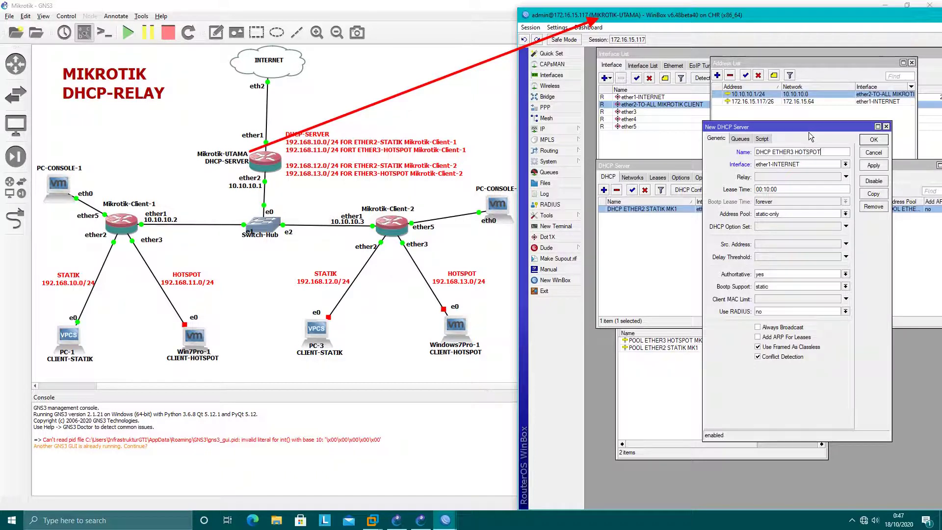
{"action": "type", "text": " MK1"}
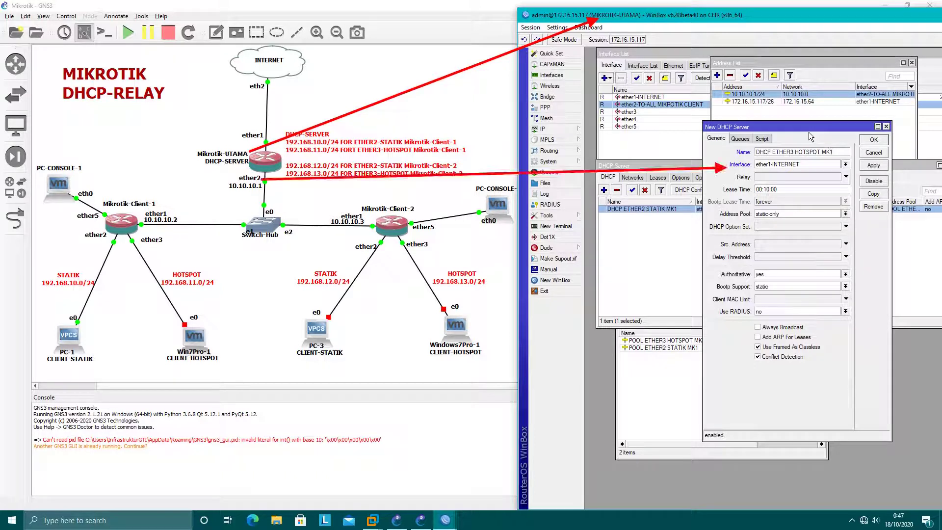
{"action": "left_click", "coordinate": [790, 168]}
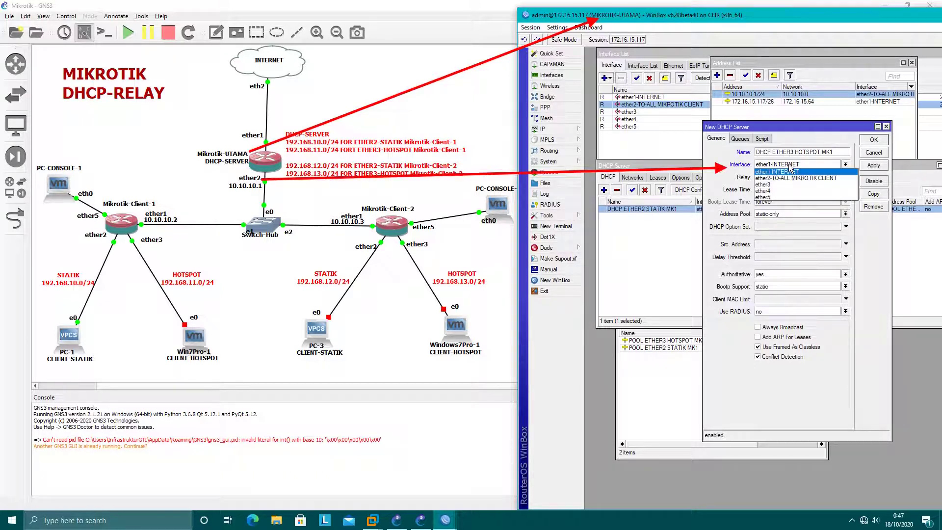
{"action": "left_click", "coordinate": [767, 180]}
{"action": "left_click", "coordinate": [845, 175]}
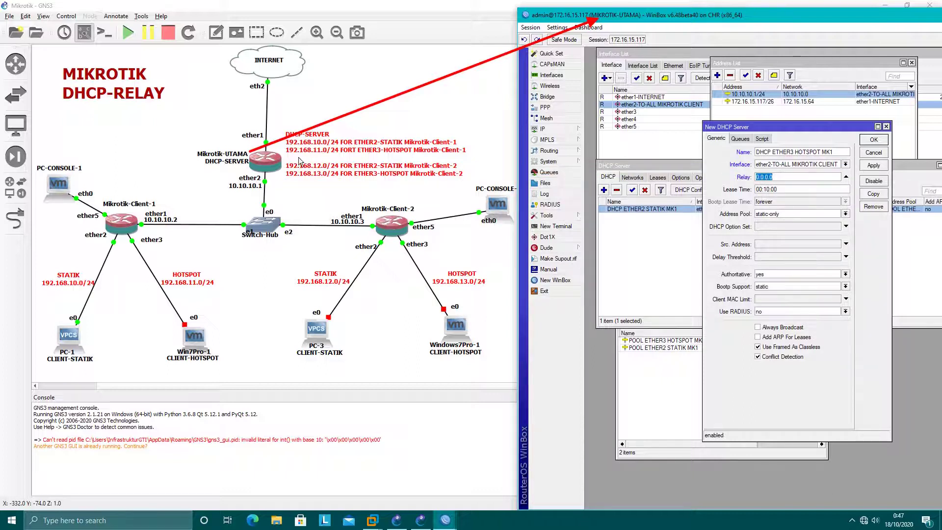
{"action": "type", "text": "19"}
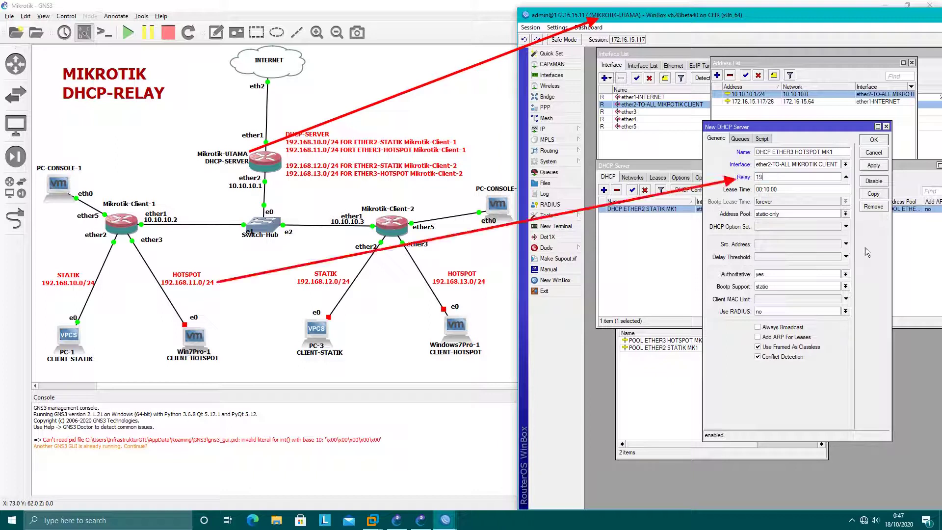
{"action": "type", "text": "2.168.11.1"}
{"action": "left_click", "coordinate": [791, 212]}
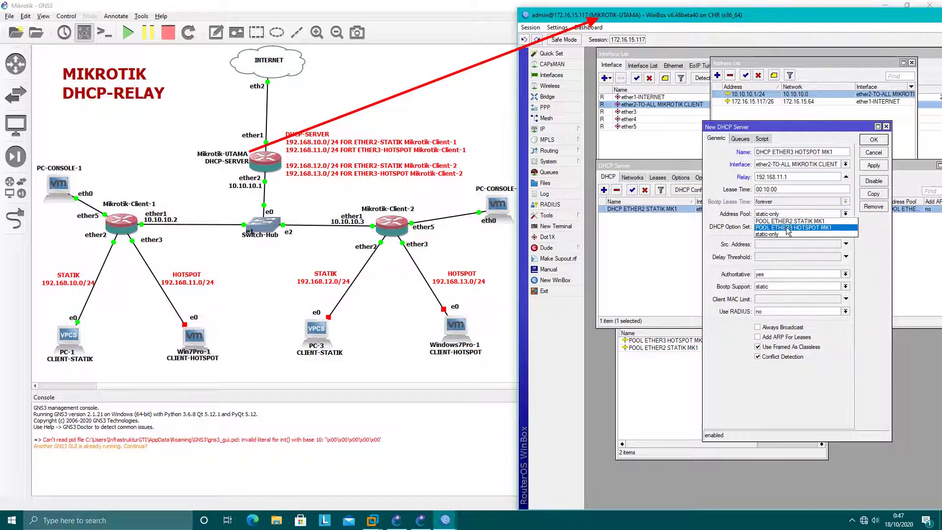
{"action": "left_click", "coordinate": [795, 228]}
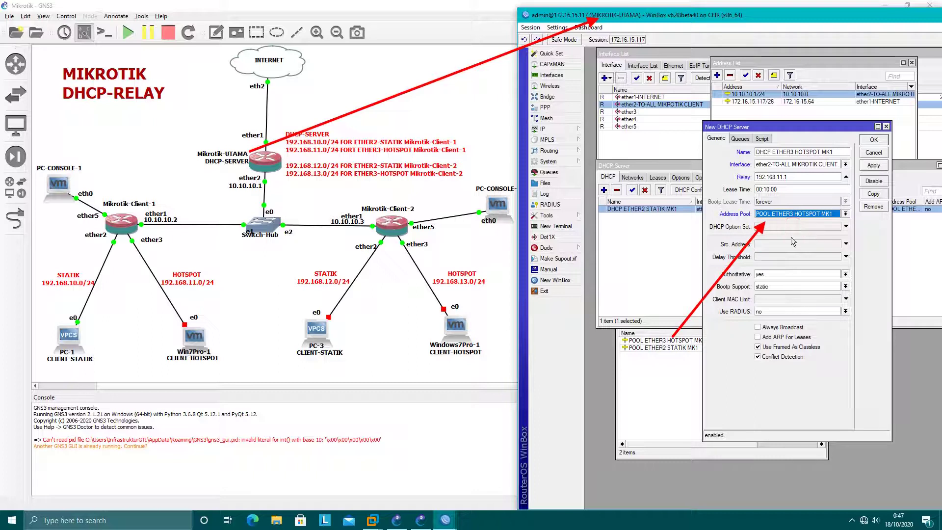
{"action": "left_click", "coordinate": [873, 165]}
{"action": "left_click", "coordinate": [872, 141]}
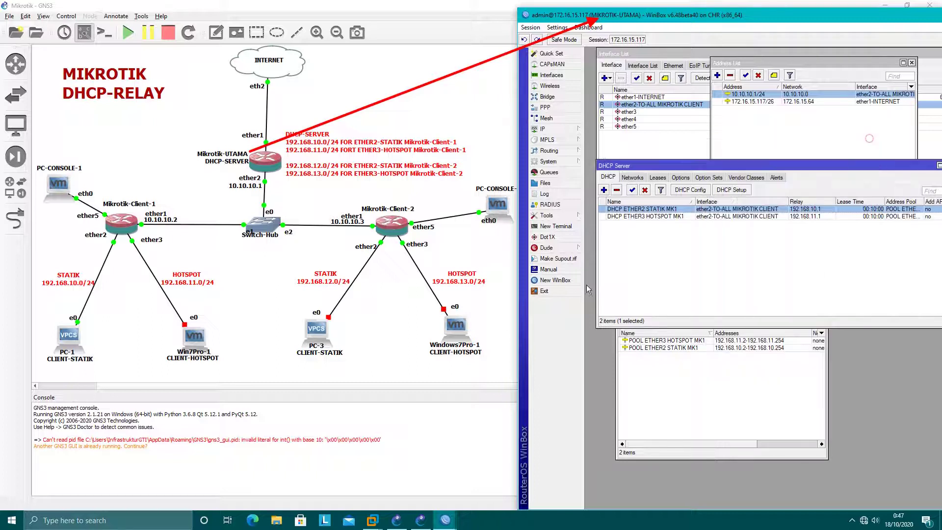
Step: Add DHCP network 192.168.11.0/24 with gateway 192.168.11.1 and DNS 202.152.0.2, 10.10.10.1
{"action": "left_click", "coordinate": [633, 177]}
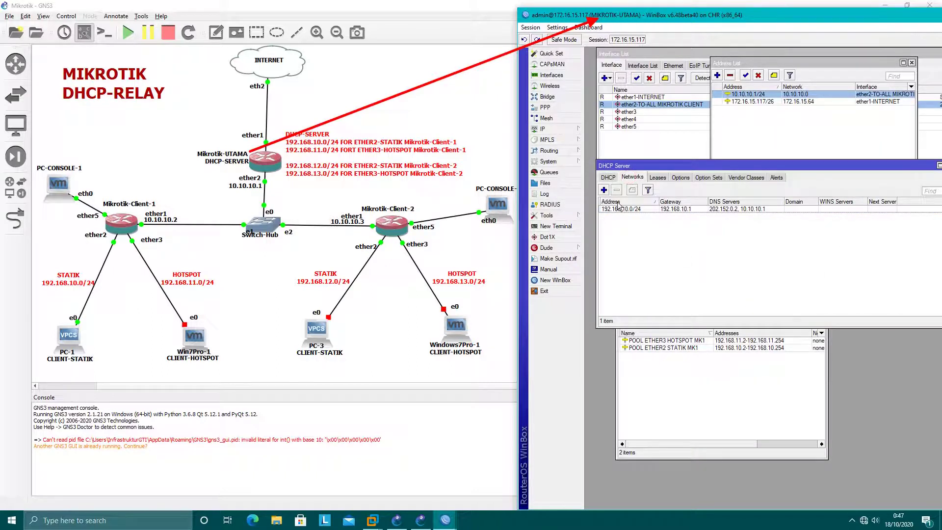
{"action": "left_click", "coordinate": [604, 190]}
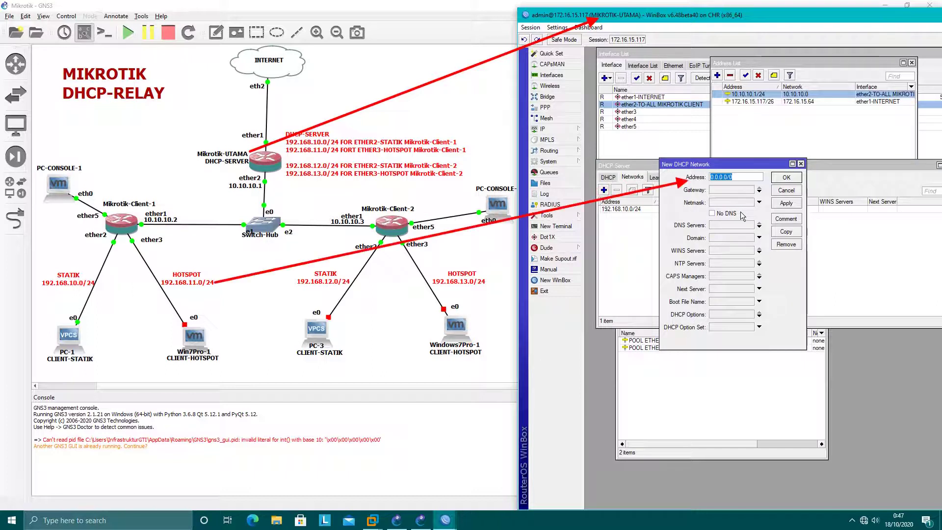
{"action": "type", "text": "192.168.112"}
{"action": "key", "text": "BackSpace"}
{"action": "type", "text": ".0/24"}
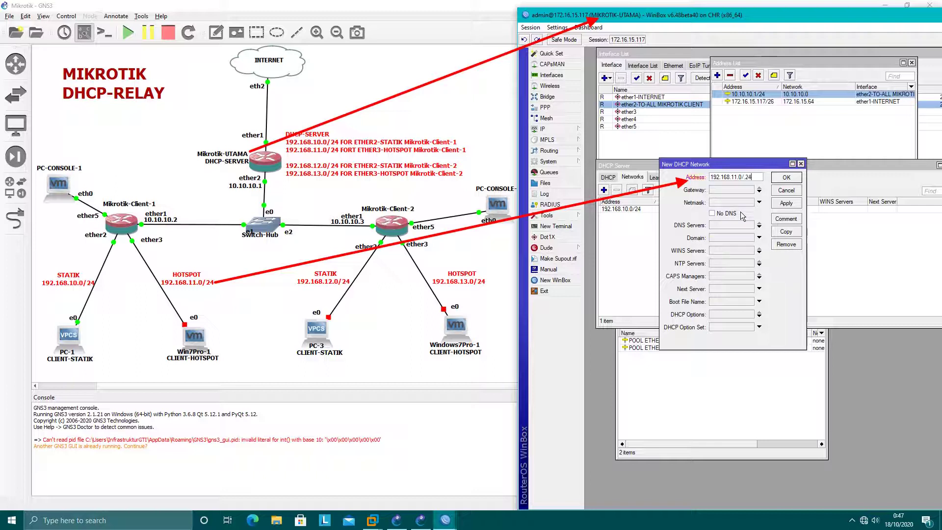
{"action": "key", "text": "BackSpace"}
{"action": "type", "text": "4"}
{"action": "key", "text": "Tab"}
{"action": "type", "text": "192."}
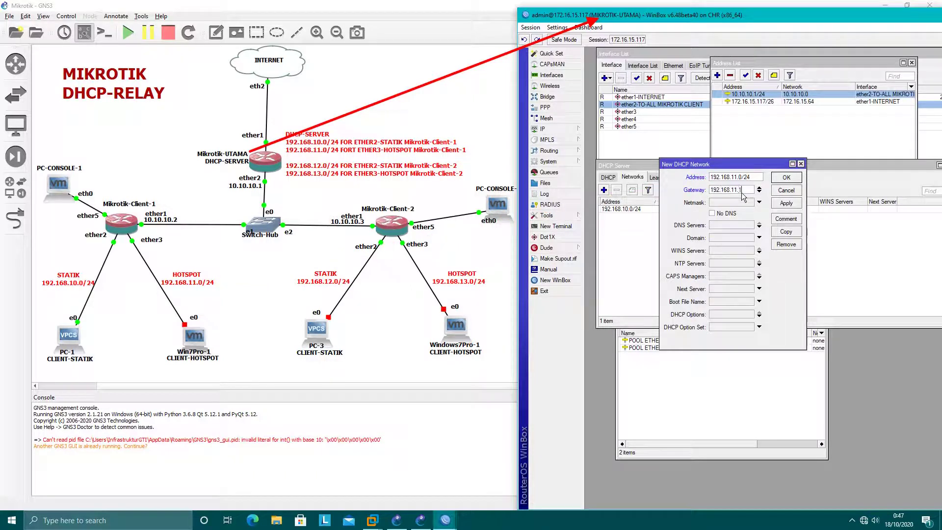
{"action": "key", "text": "Tab"}
{"action": "type", "text": "24"}
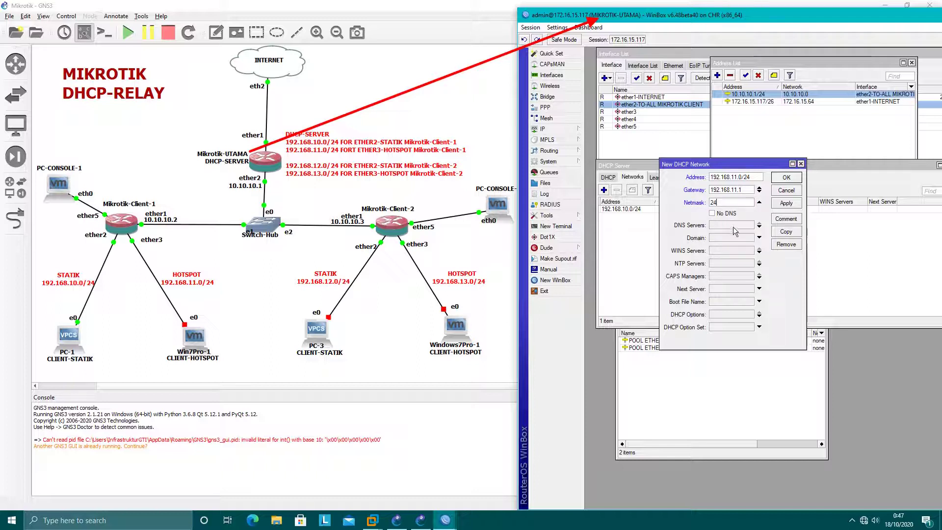
{"action": "type", "text": "202.152.0.2"}
{"action": "left_click", "coordinate": [758, 227]}
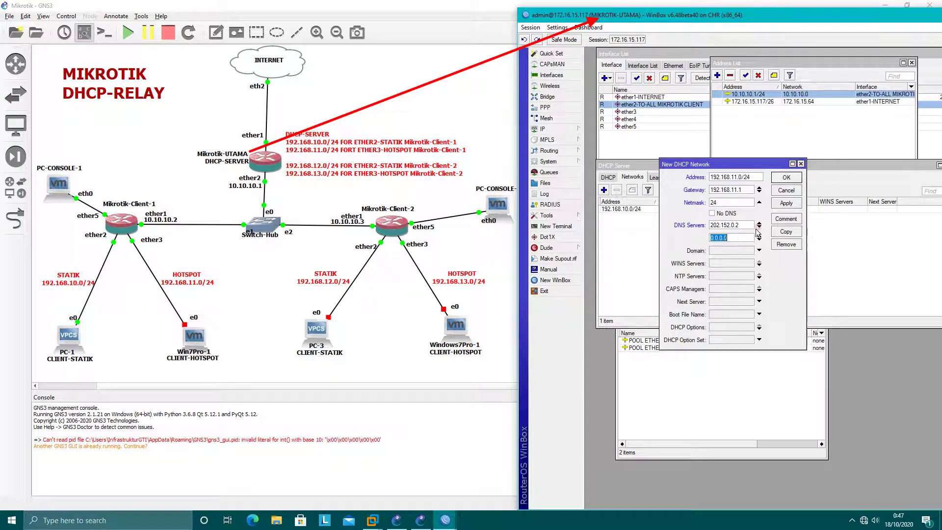
{"action": "type", "text": "10.10.10.1"}
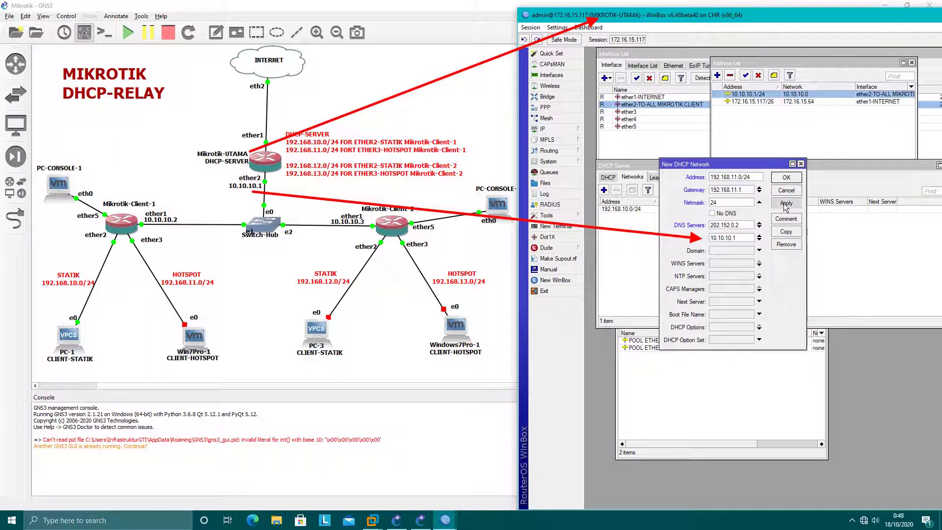
{"action": "left_click", "coordinate": [786, 177]}
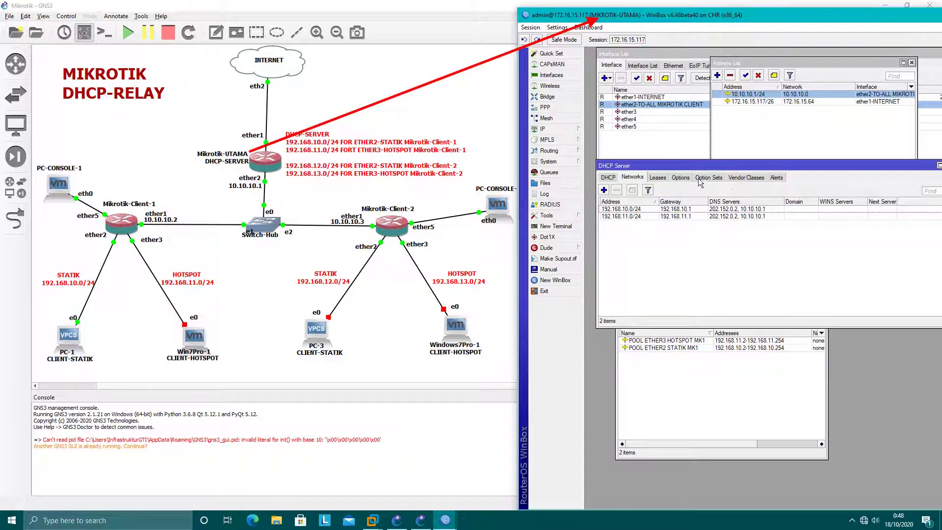
Step: Check the DHCP leases, then bring the MIKROTIK-CLIENT-1 session to the top
{"action": "left_click", "coordinate": [658, 177]}
{"action": "mouse_move", "coordinate": [445, 520]}
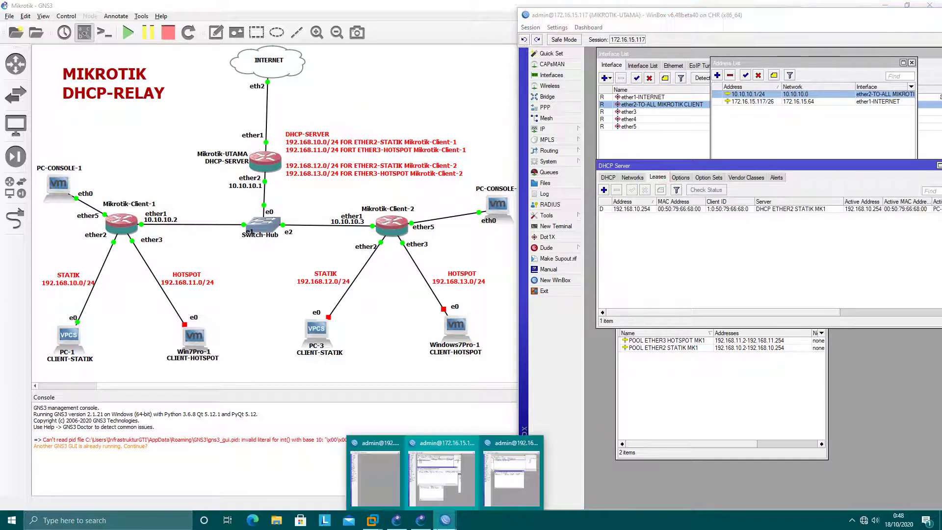
{"action": "left_click", "coordinate": [494, 483]}
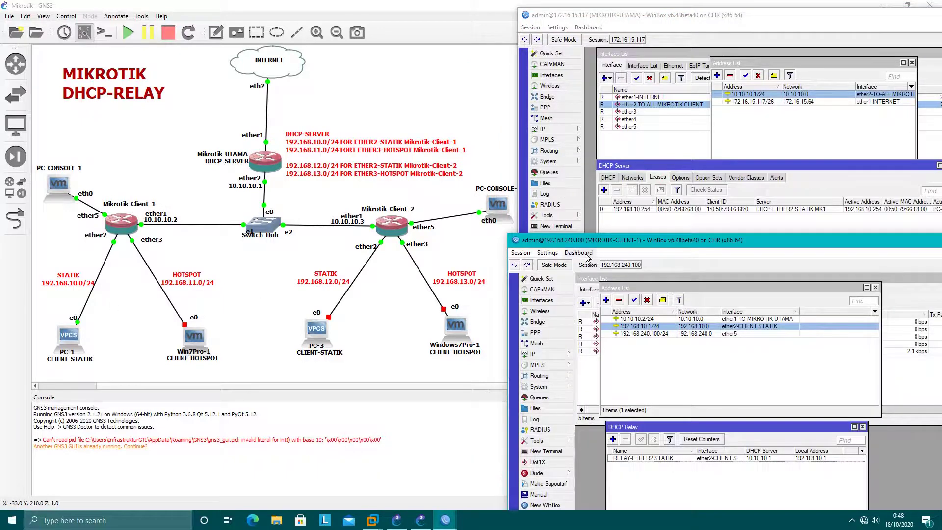
{"action": "left_click_drag", "start_coordinate": [618, 240], "coordinate": [645, 26]}
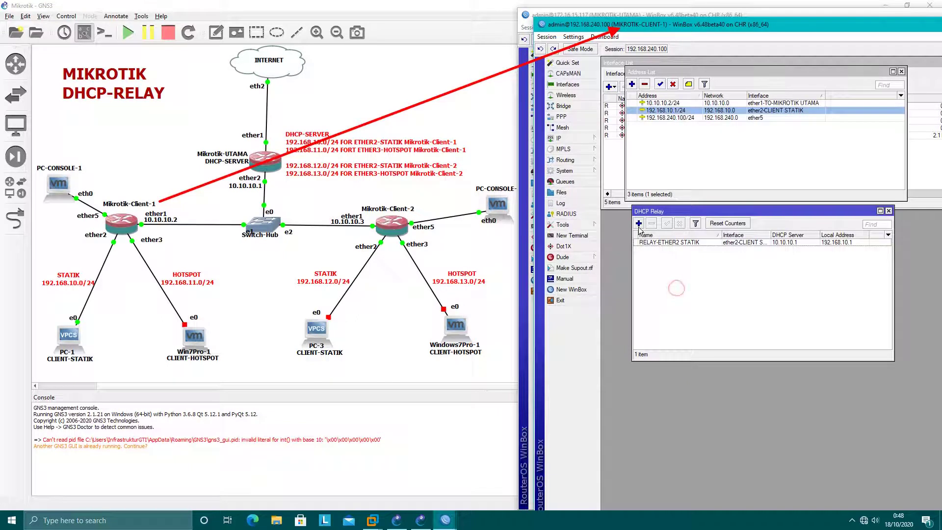
Step: Start a new IP address 192.168.11.1/24 on ether3
{"action": "left_click", "coordinate": [657, 147]}
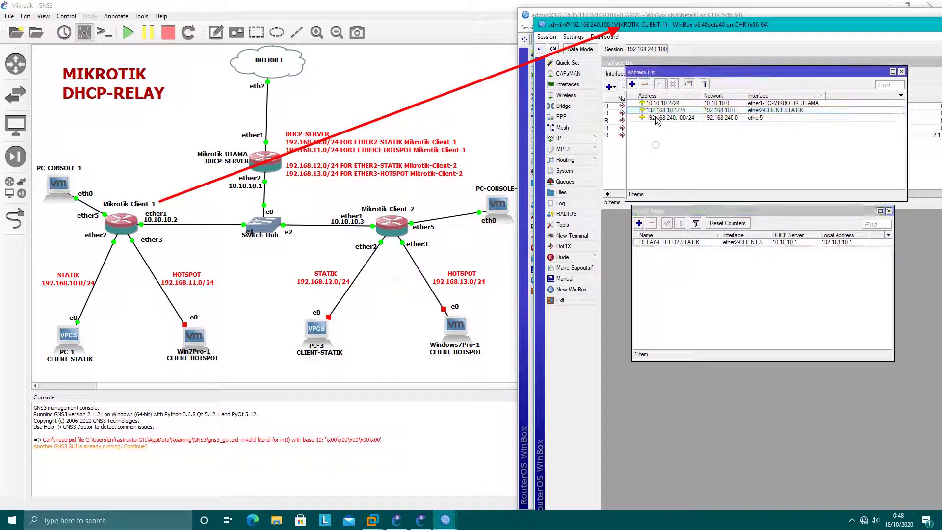
{"action": "left_click_drag", "start_coordinate": [686, 73], "coordinate": [695, 141]}
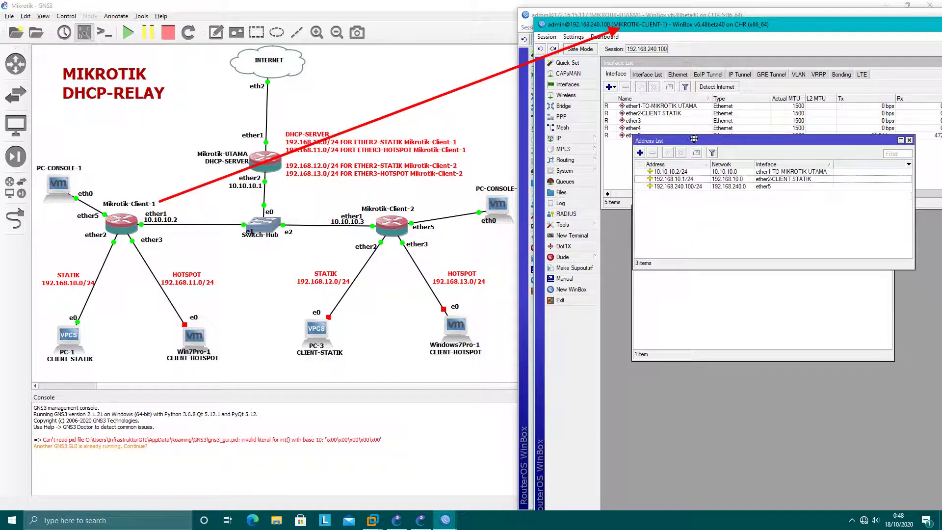
{"action": "left_click", "coordinate": [639, 152]}
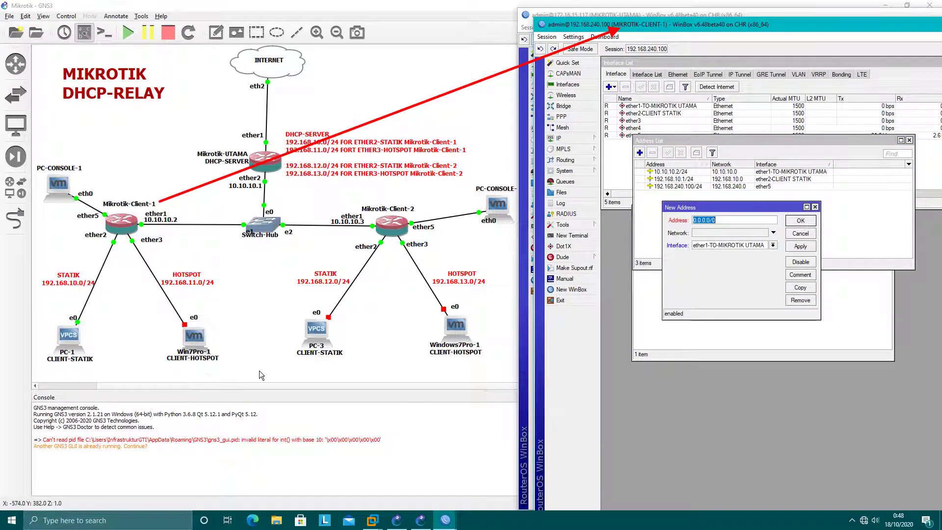
{"action": "type", "text": "192.168.11.1/24"}
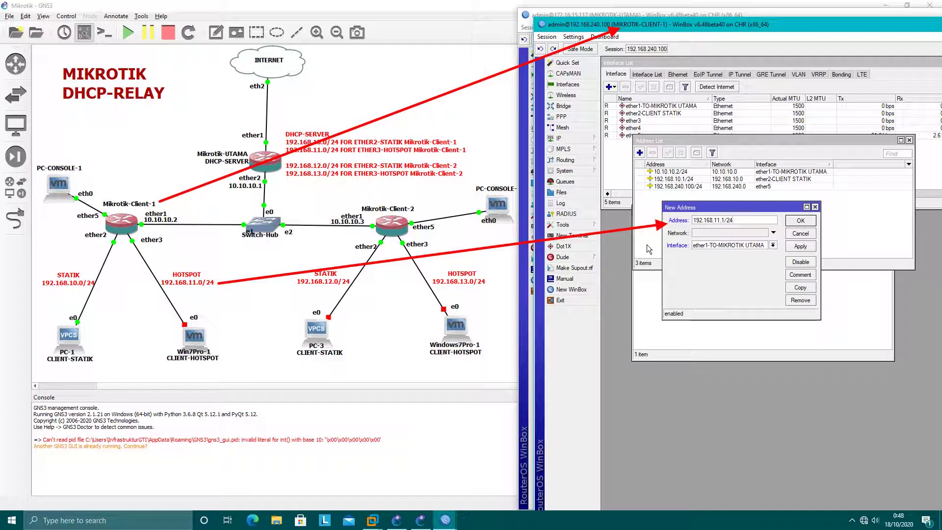
{"action": "left_click", "coordinate": [773, 245]}
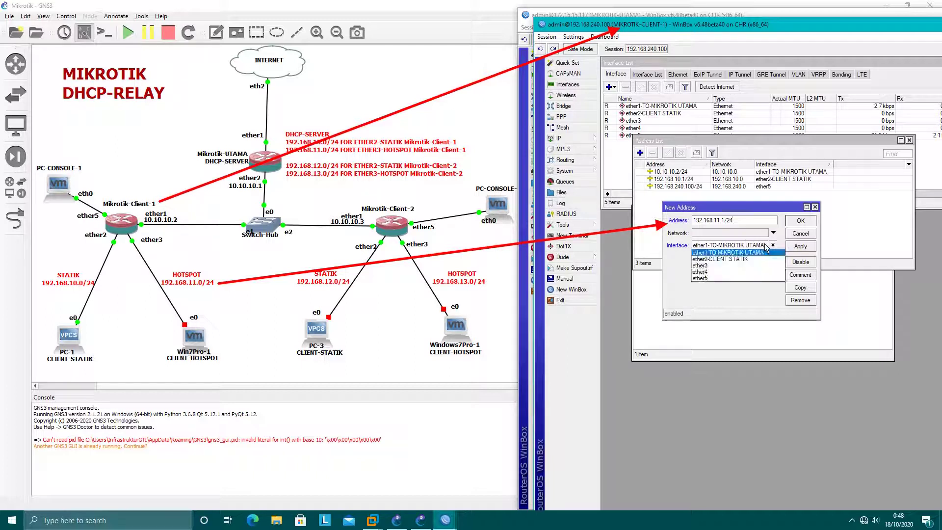
{"action": "left_click", "coordinate": [724, 265]}
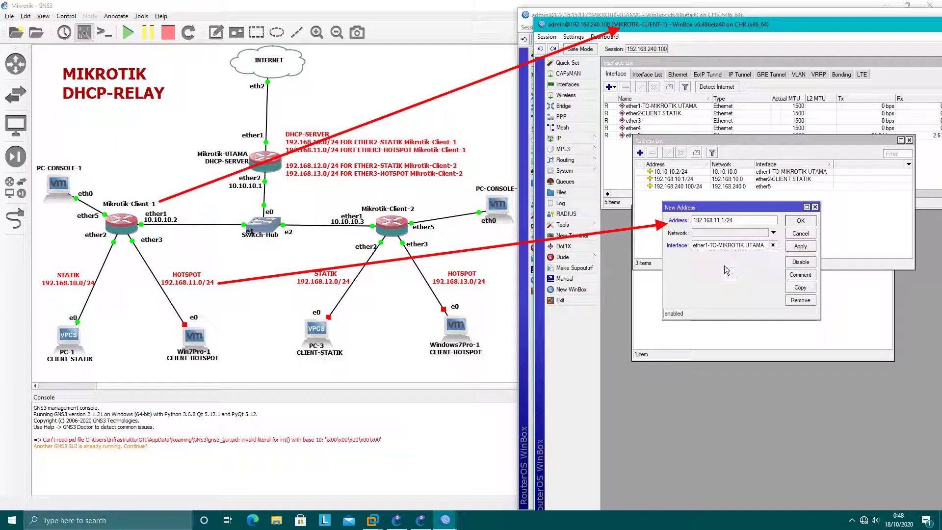
Step: Rename interface ether3 to ether3-CLIENT HOTSPOT
{"action": "double_click", "coordinate": [646, 120]}
{"action": "left_click", "coordinate": [819, 175]}
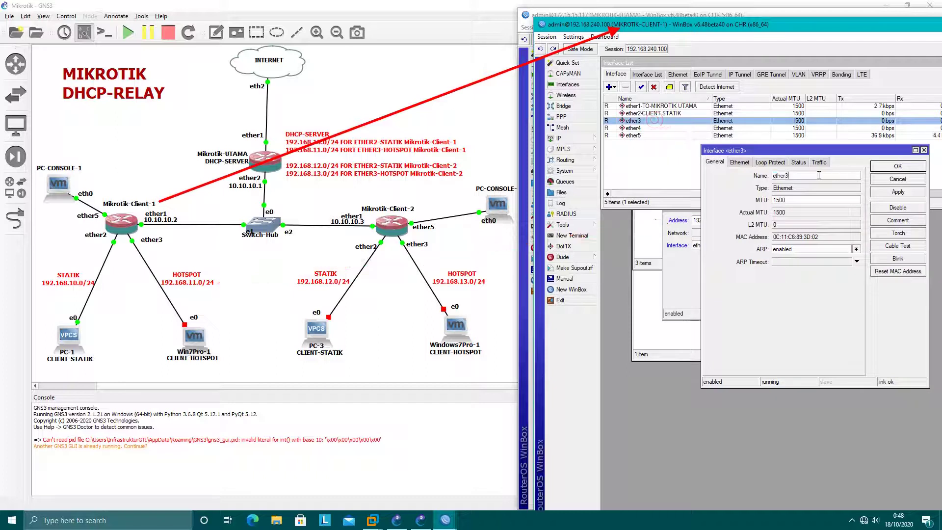
{"action": "key", "text": "BackSpace"}
{"action": "key", "text": "BackSpace"}
{"action": "type", "text": "CLIENT HOTS"}
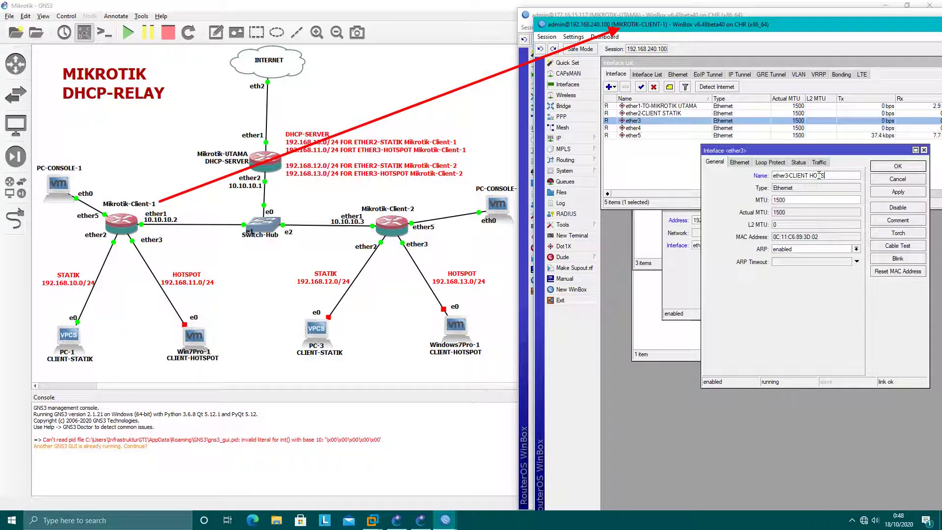
{"action": "type", "text": "POT"}
{"action": "key", "text": "Return"}
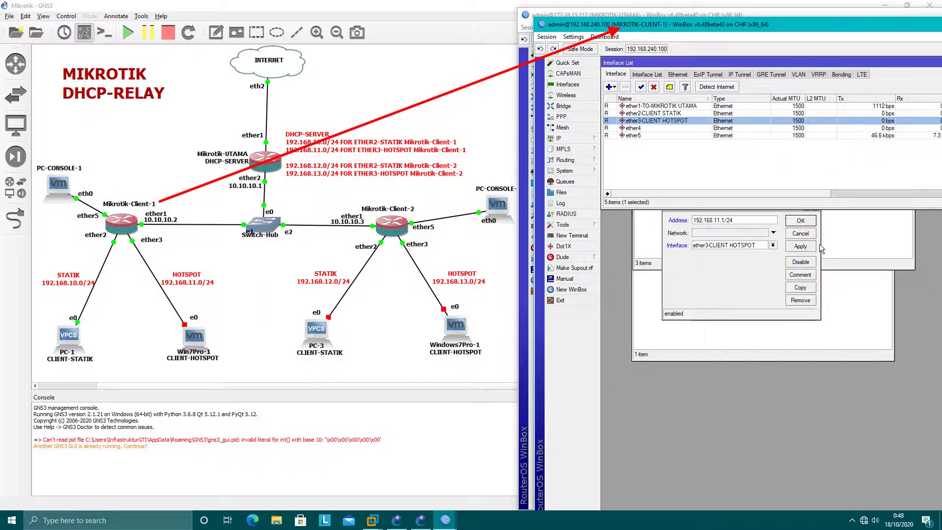
Step: Assign the 192.168.11.1/24 address to ether3-CLIENT HOTSPOT and apply it
{"action": "left_click", "coordinate": [735, 245]}
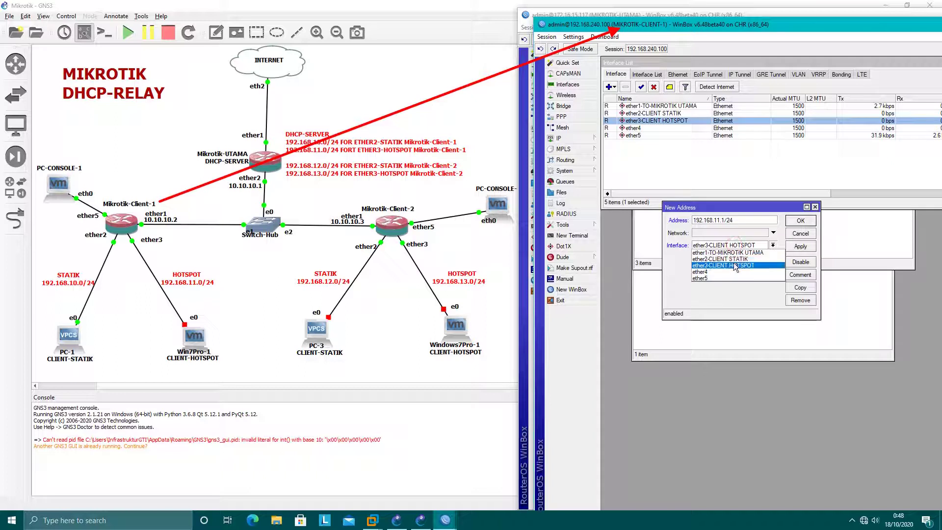
{"action": "left_click", "coordinate": [736, 266]}
{"action": "left_click", "coordinate": [800, 246]}
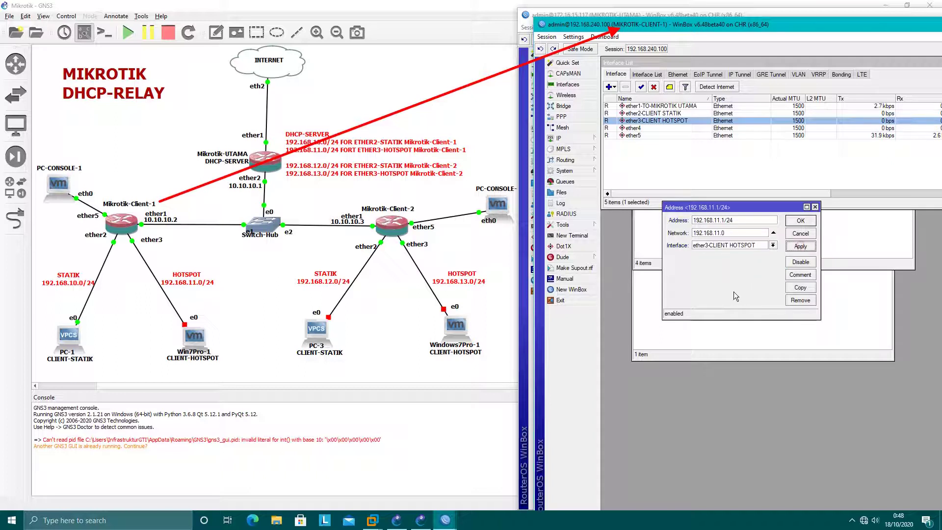
Step: Close the address form and launch Hotspot Setup on ether3-CLIENT HOTSPOT
{"action": "left_click", "coordinate": [801, 221]}
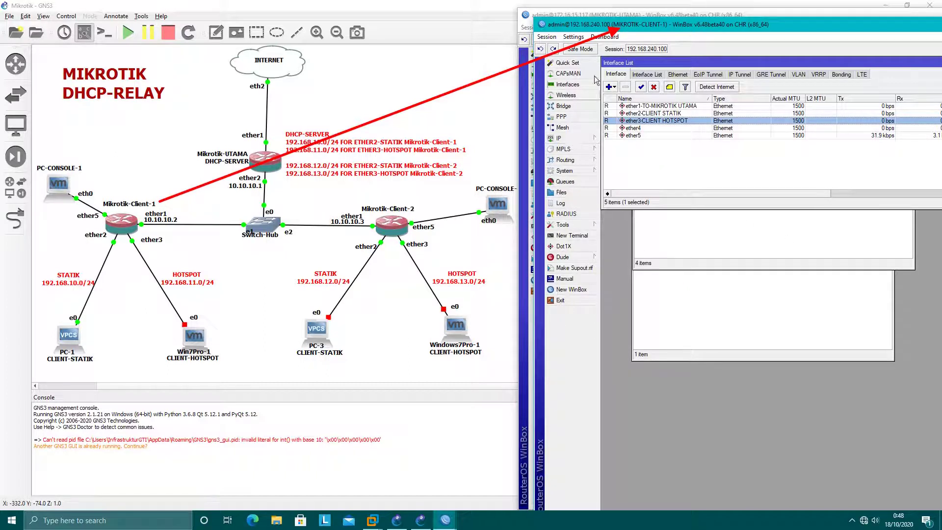
{"action": "left_click", "coordinate": [559, 138]}
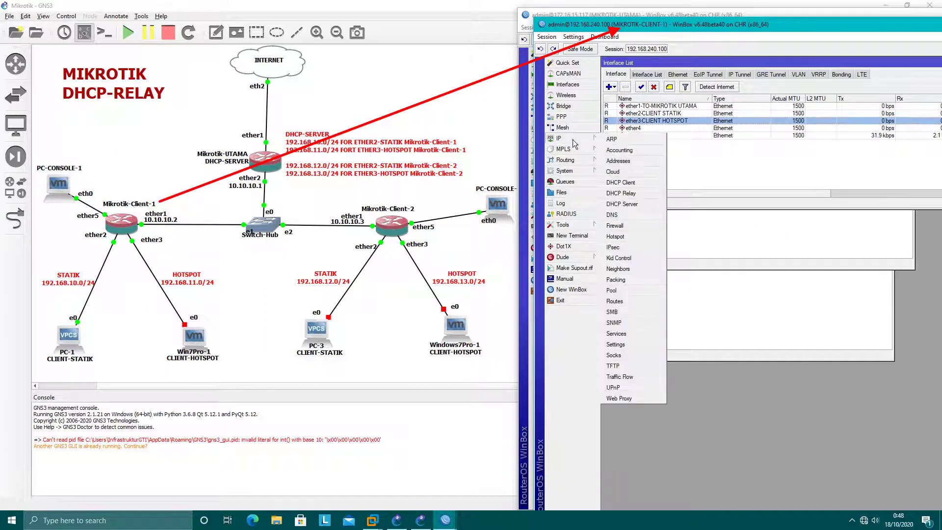
{"action": "left_click", "coordinate": [622, 237]}
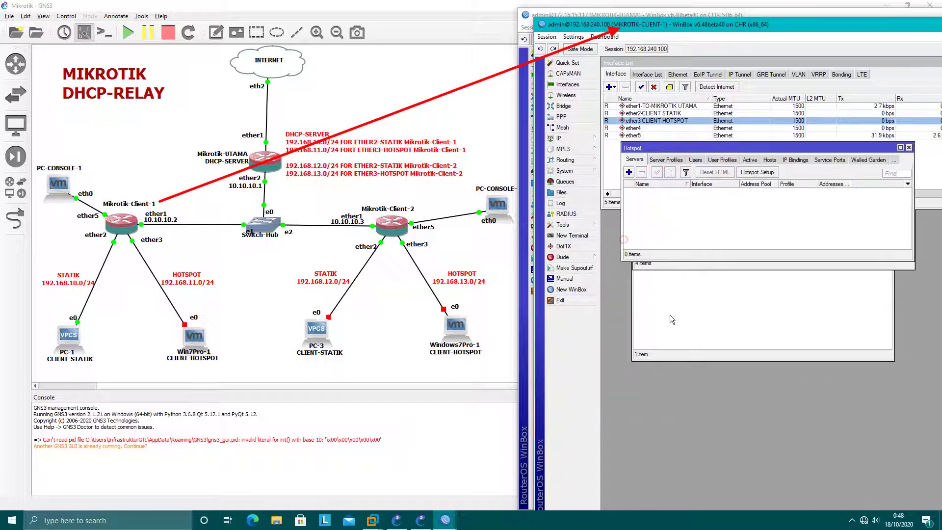
{"action": "left_click", "coordinate": [757, 172]}
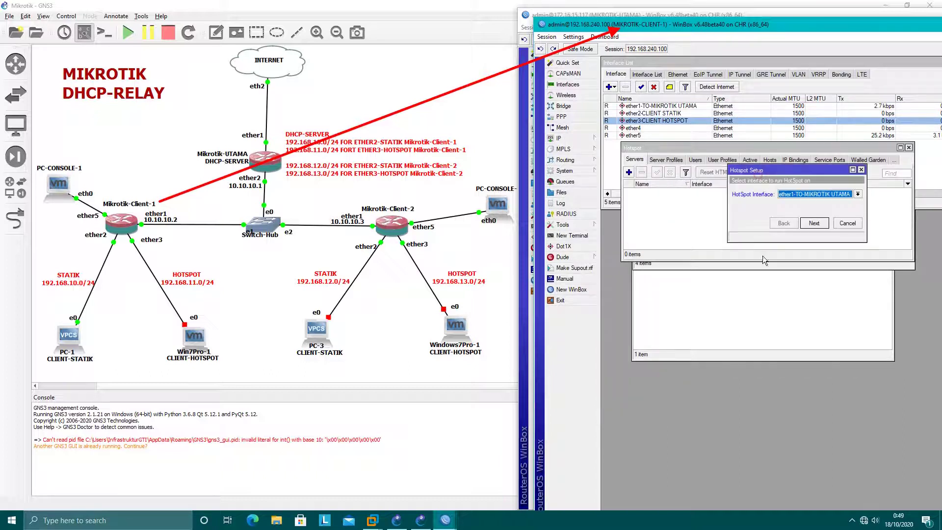
{"action": "left_click", "coordinate": [815, 197]}
{"action": "left_click", "coordinate": [814, 214]}
Step: Accept the default address, pool, SMTP and DNS, set DNS name hotspotku.net, and finish
{"action": "left_click", "coordinate": [814, 224]}
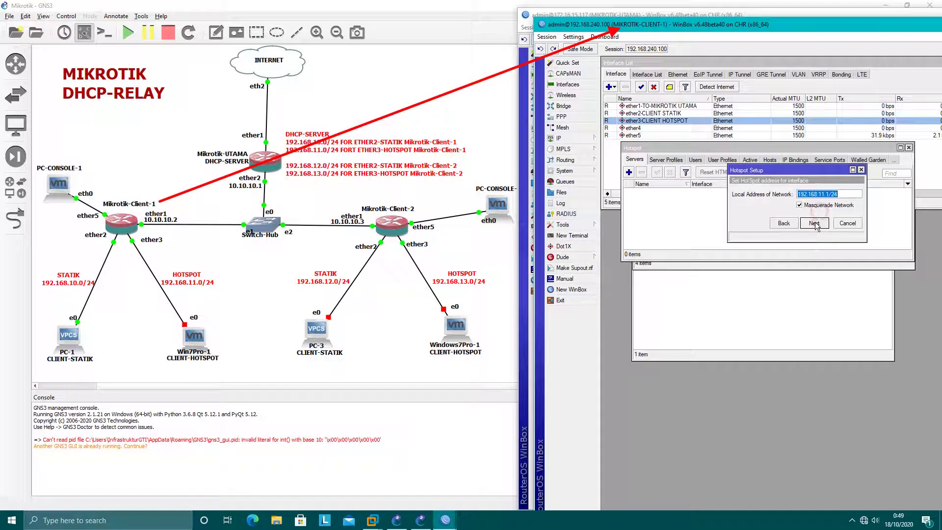
{"action": "left_click", "coordinate": [813, 223]}
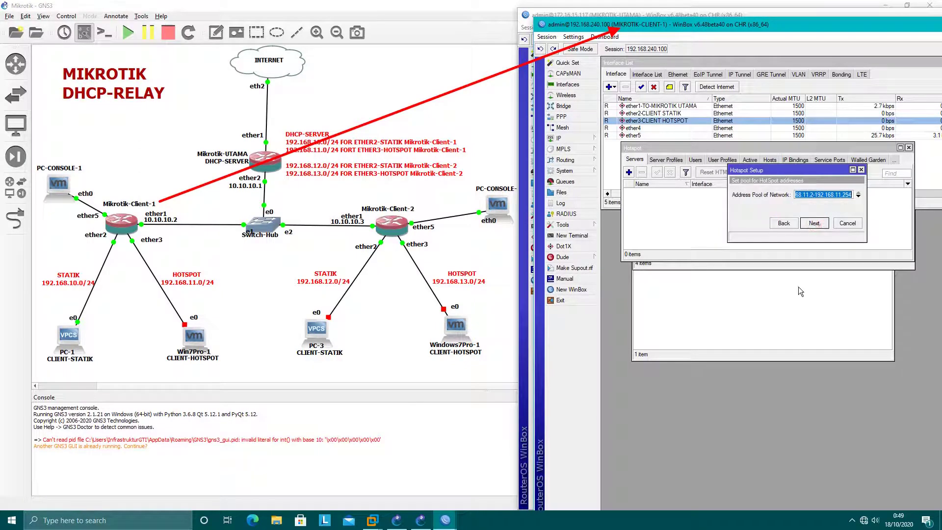
{"action": "left_click", "coordinate": [813, 223]}
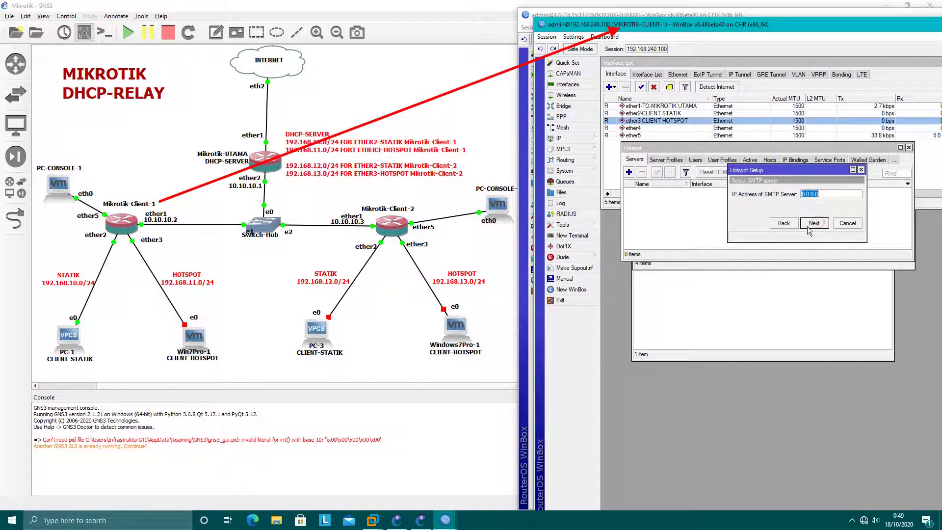
{"action": "left_click", "coordinate": [813, 223]}
{"action": "left_click", "coordinate": [814, 223]}
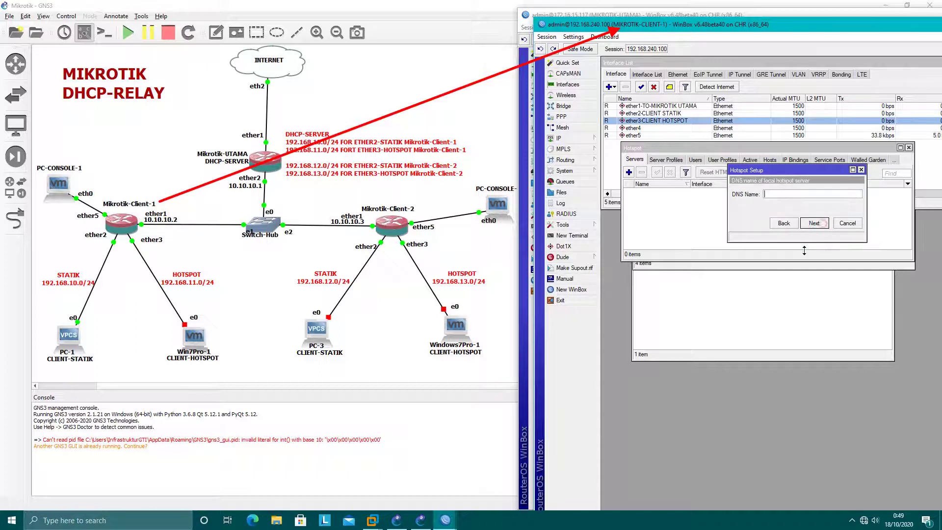
{"action": "type", "text": "HOTSP"}
{"action": "key", "text": "BackSpace"}
{"action": "key", "text": "BackSpace"}
{"action": "key", "text": "BackSpace"}
{"action": "key", "text": "BackSpace"}
{"action": "key", "text": "BackSpace"}
{"action": "type", "text": "hotspotku.net"}
{"action": "left_click", "coordinate": [816, 228]}
{"action": "left_click", "coordinate": [816, 227]}
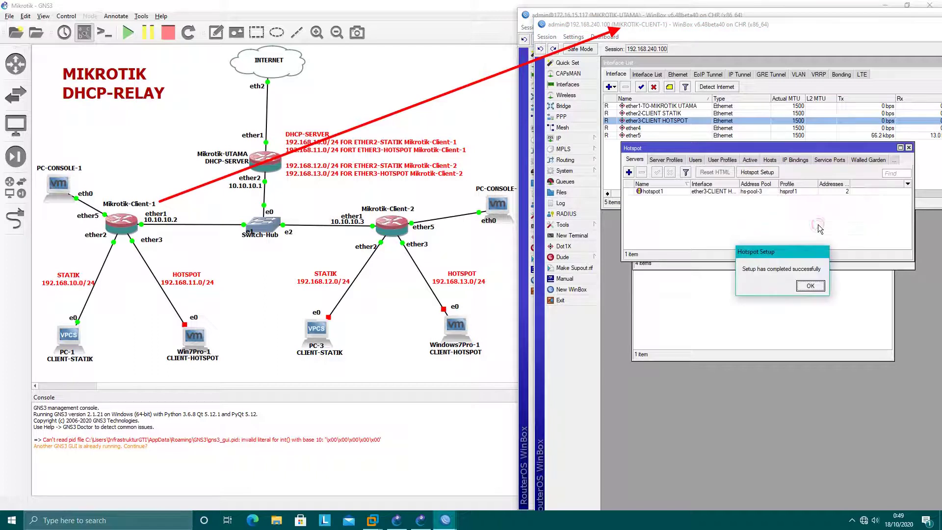
{"action": "left_click", "coordinate": [815, 286]}
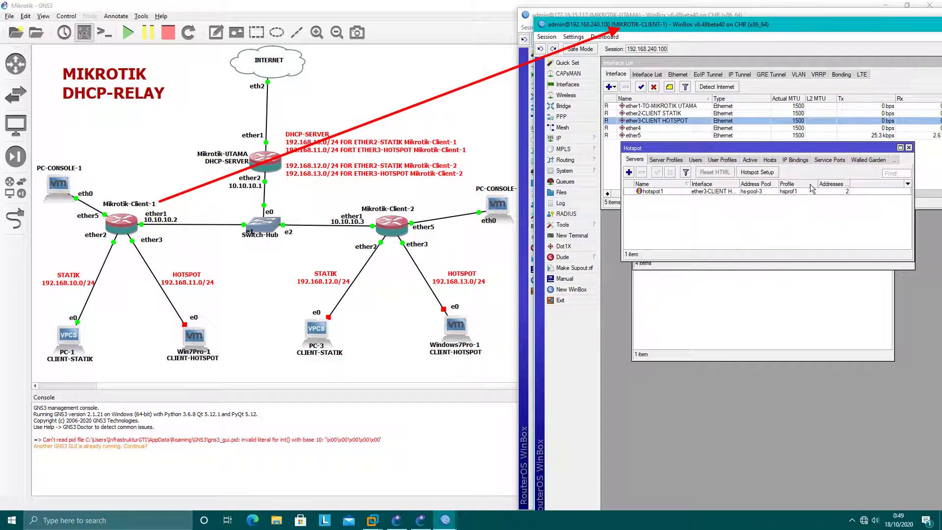
Step: Delete the hotspot's DHCP network and the dhcp1 server on ether3
{"action": "left_click", "coordinate": [560, 139]}
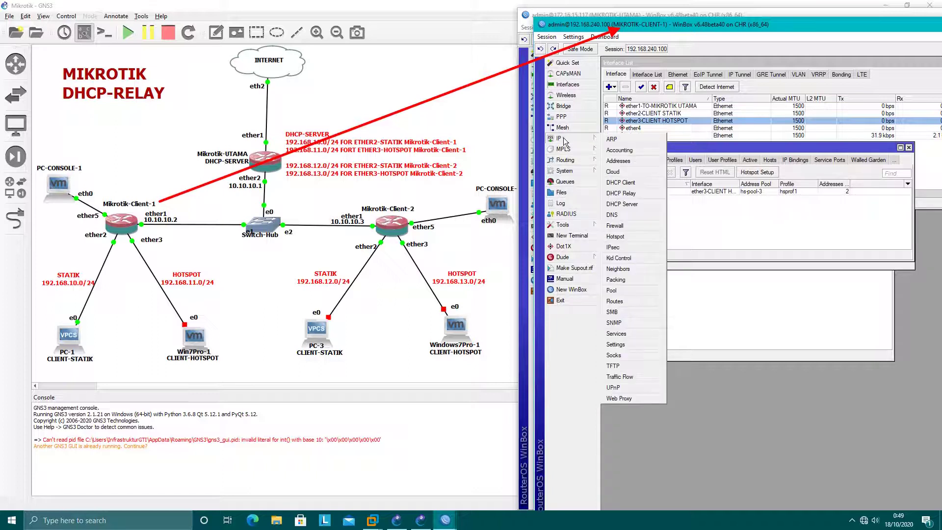
{"action": "left_click", "coordinate": [623, 204]}
{"action": "left_click", "coordinate": [636, 157]}
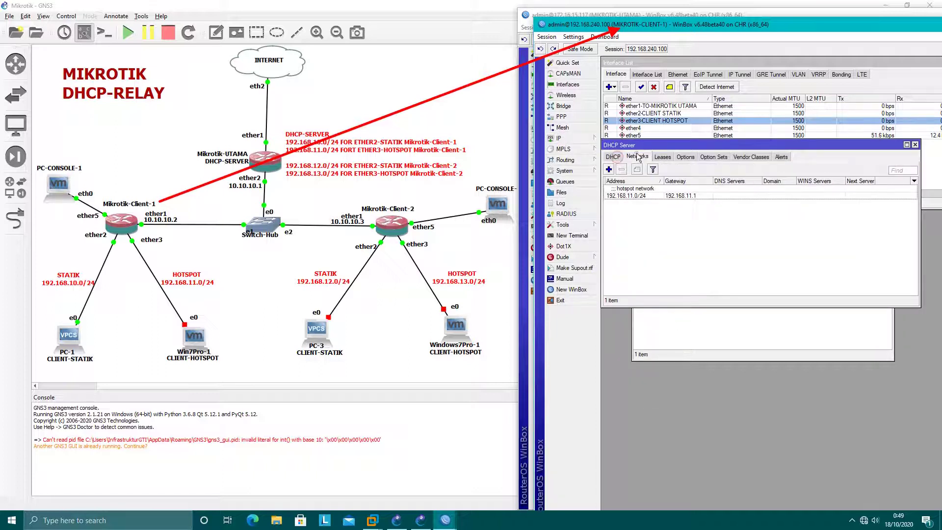
{"action": "left_click", "coordinate": [648, 192]}
{"action": "left_click", "coordinate": [624, 170]}
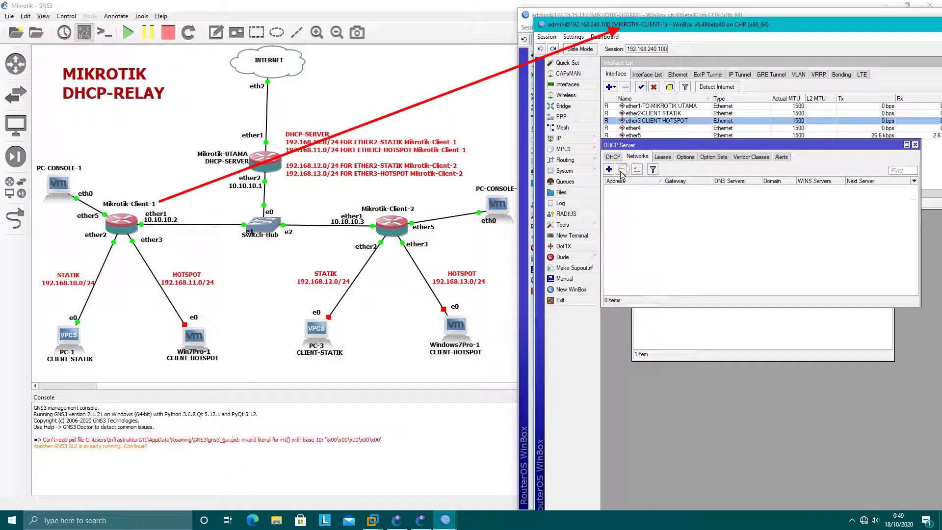
{"action": "left_click", "coordinate": [613, 157]}
{"action": "left_click", "coordinate": [619, 189]}
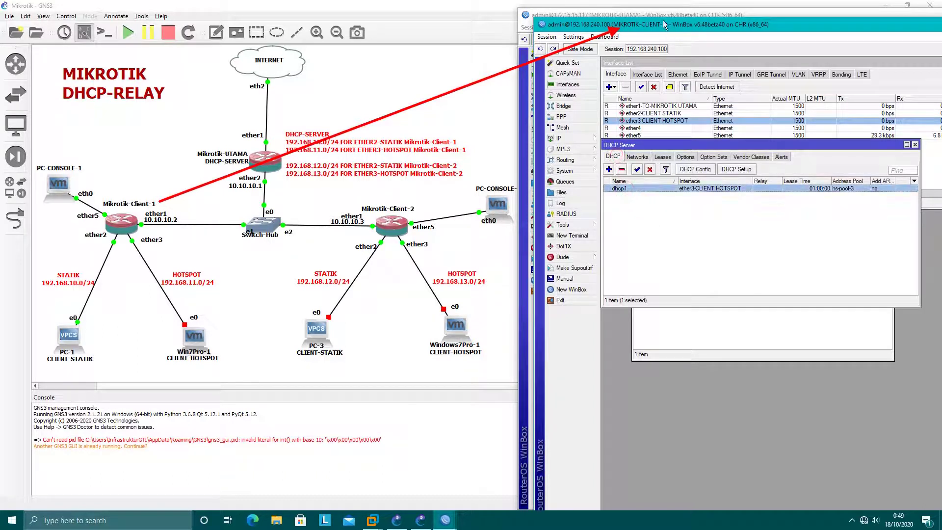
{"action": "left_click", "coordinate": [621, 169]}
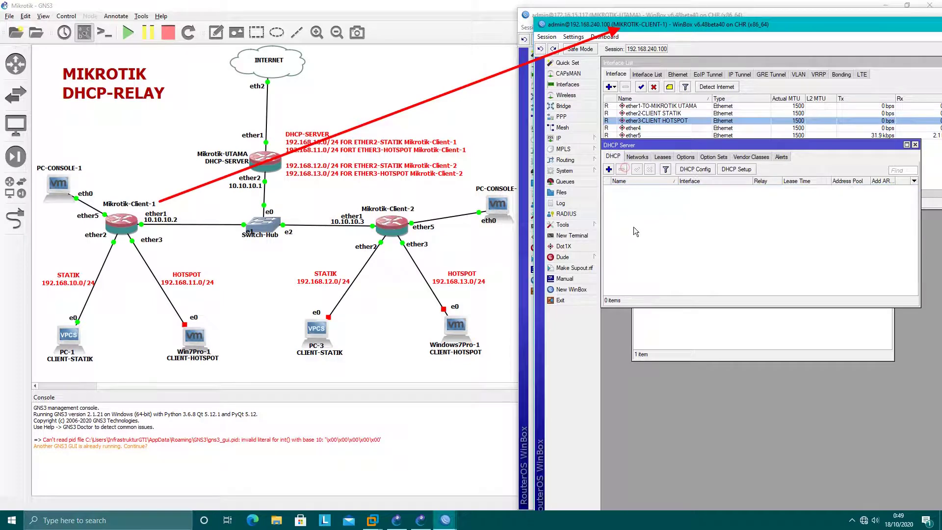
{"action": "left_click", "coordinate": [915, 145]}
Step: Close the hotspot server list and bring the DHCP relay list forward
{"action": "left_click_drag", "start_coordinate": [780, 24], "coordinate": [777, 162]}
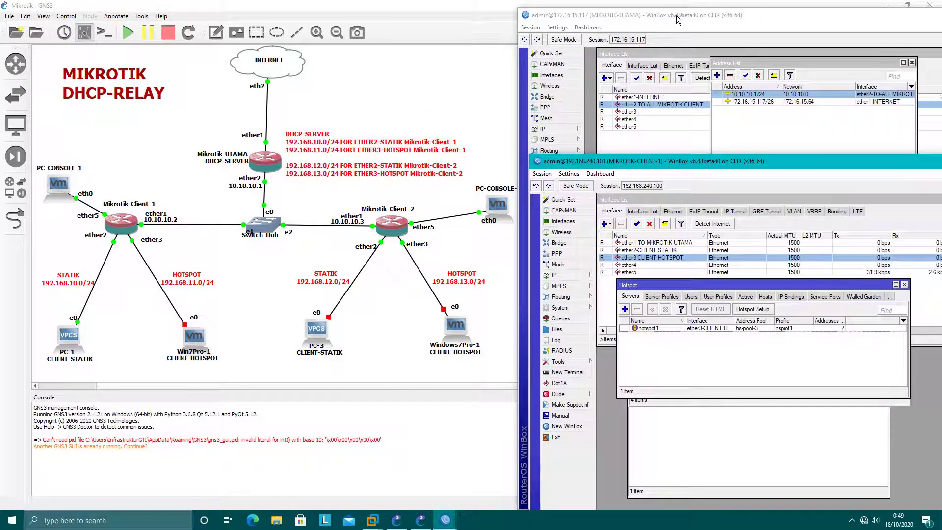
{"action": "left_click_drag", "start_coordinate": [730, 161], "coordinate": [703, 62]}
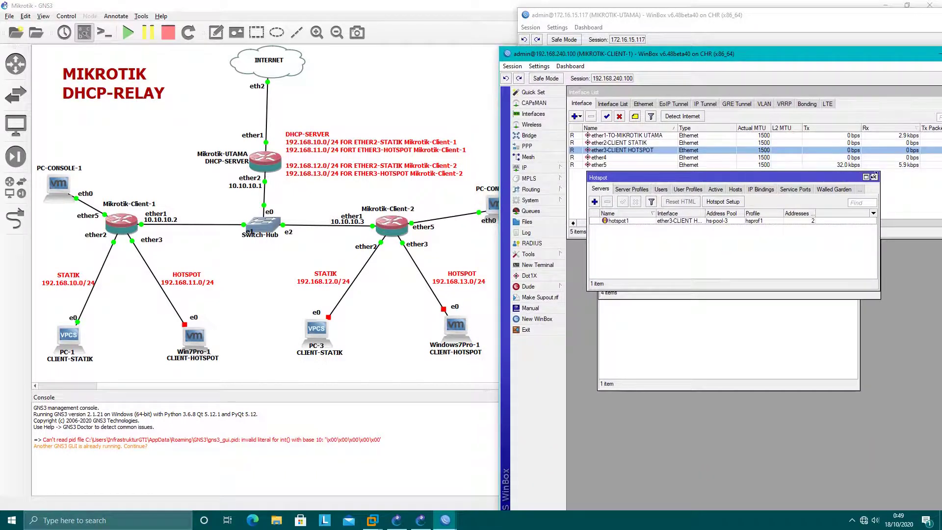
{"action": "left_click", "coordinate": [874, 176]}
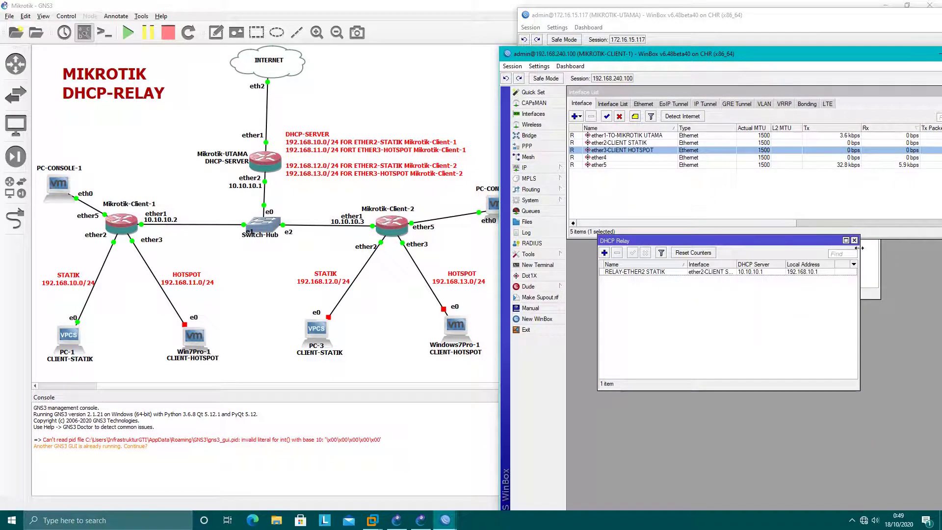
{"action": "left_click", "coordinate": [871, 267]}
{"action": "left_click", "coordinate": [711, 326]}
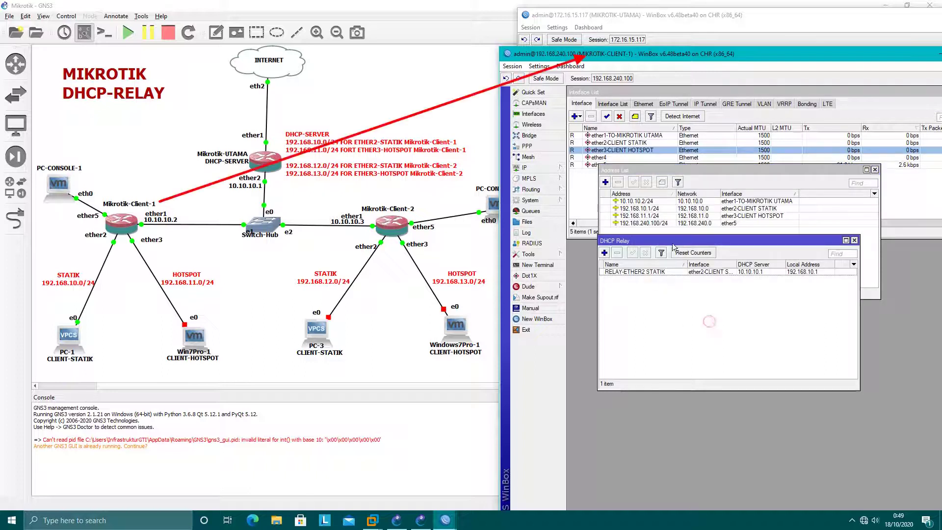
{"action": "left_click_drag", "start_coordinate": [677, 247], "coordinate": [690, 303]}
Step: Add relay RELAY-ETHER3 HOTSPOT on ether3-CLIENT HOTSPOT, server 10.10.10.1, local address 192.168.11.1
{"action": "left_click", "coordinate": [617, 308]}
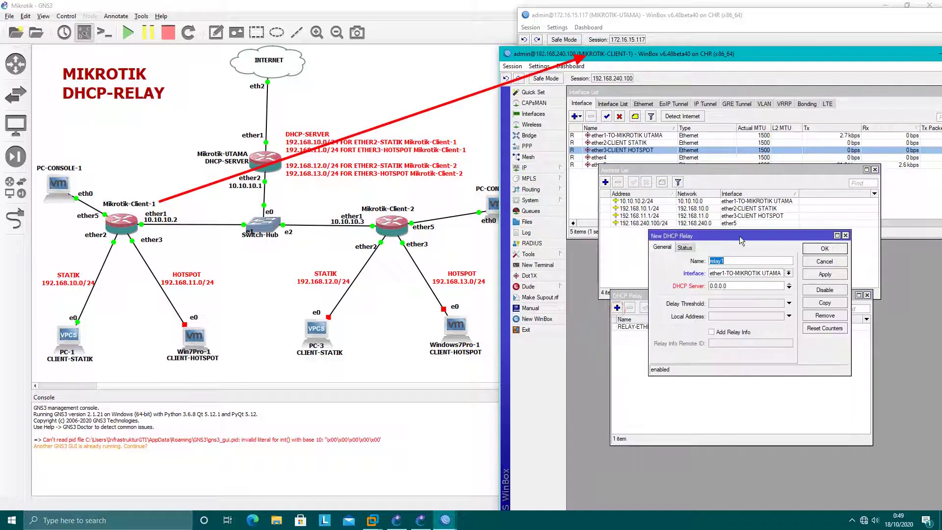
{"action": "left_click_drag", "start_coordinate": [742, 240], "coordinate": [754, 277]}
{"action": "type", "text": "RELAY-ETHER3 HOTSPOT"}
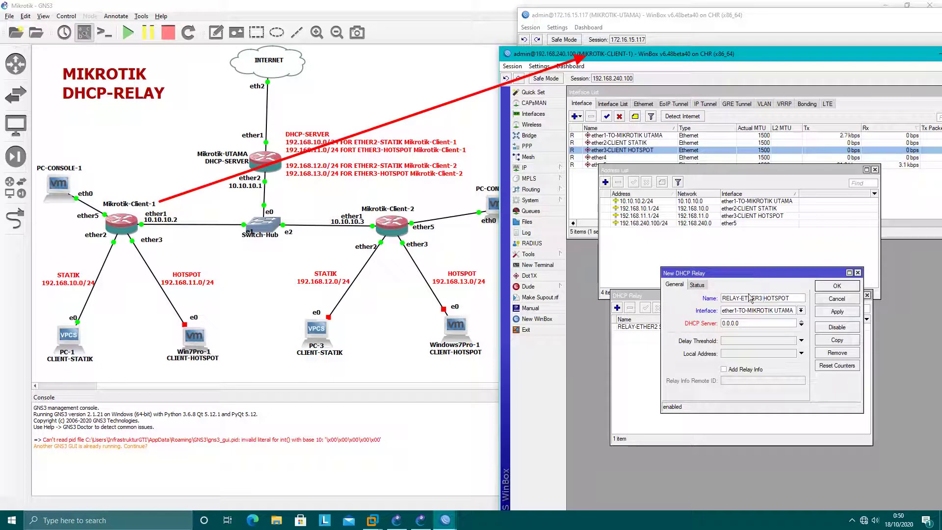
{"action": "left_click", "coordinate": [751, 311]}
{"action": "left_click", "coordinate": [752, 330]}
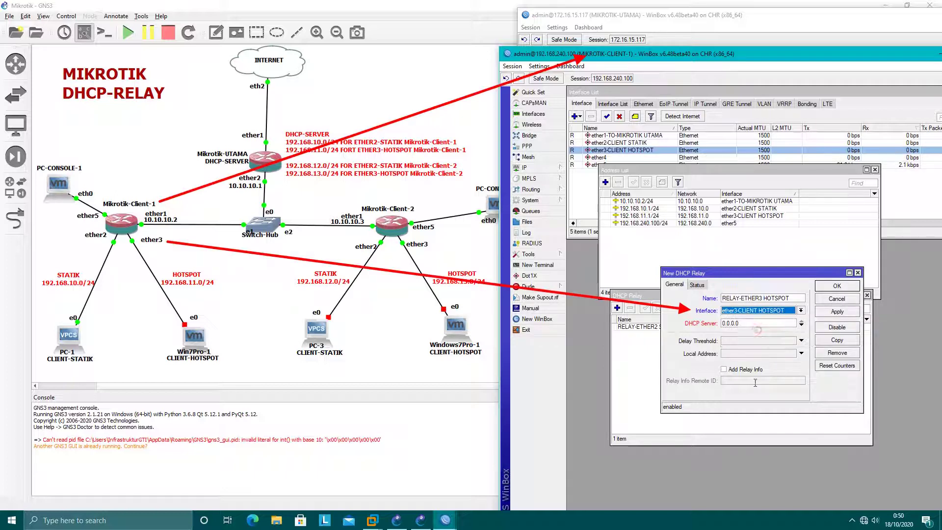
{"action": "left_click", "coordinate": [756, 322]}
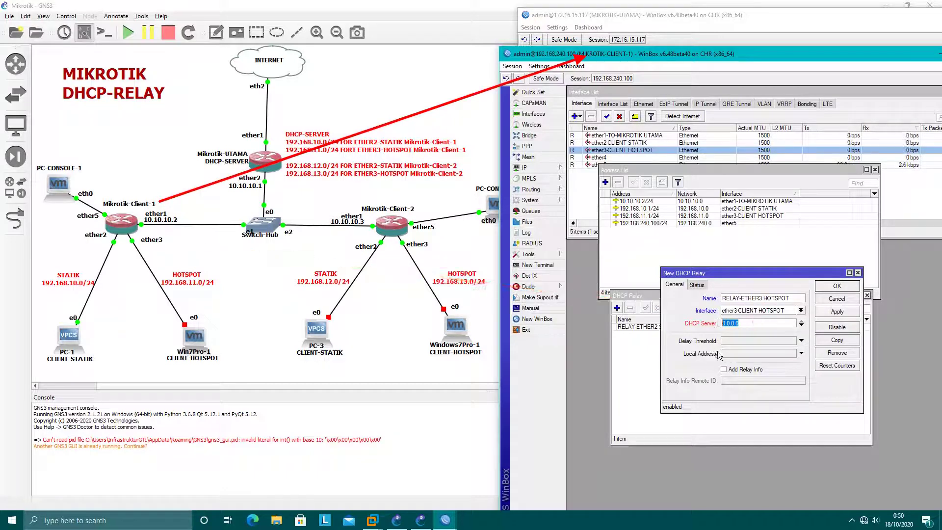
{"action": "type", "text": "10.1"}
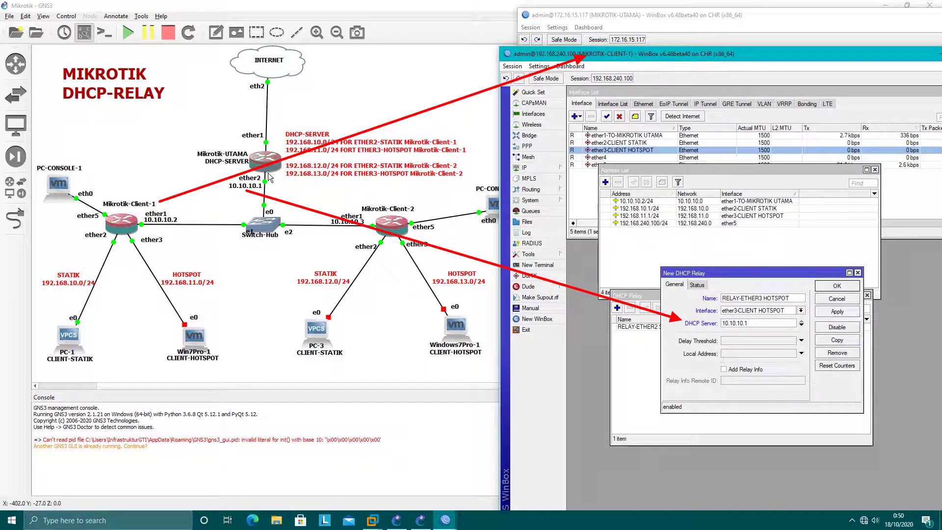
{"action": "left_click", "coordinate": [744, 353]}
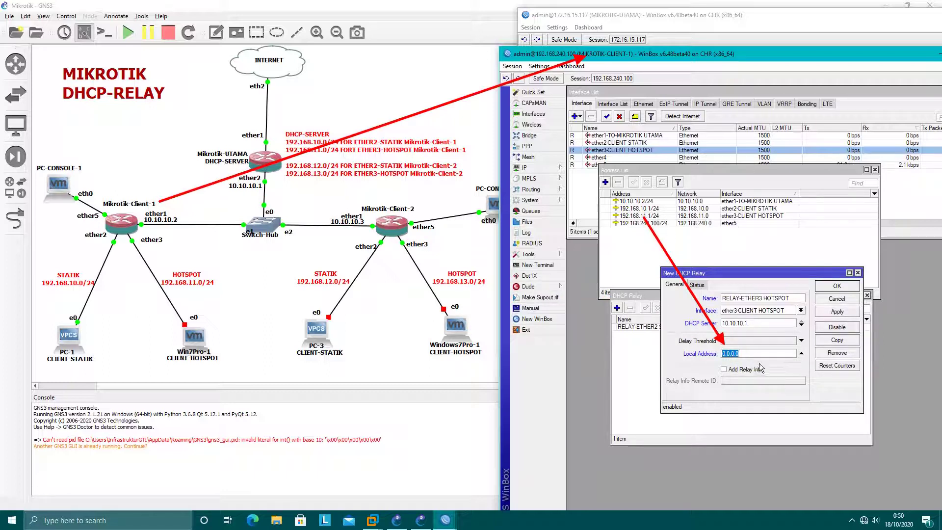
{"action": "type", "text": "192.168.11.1"}
{"action": "left_click", "coordinate": [837, 312]}
{"action": "left_click", "coordinate": [834, 297]}
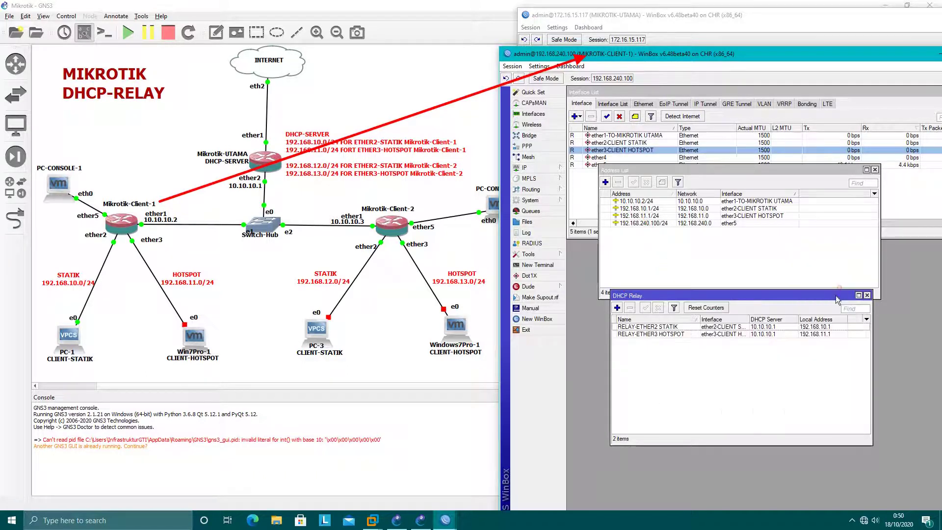
Step: Start the Win7Pro-1 node and move its VMware console window to the left
{"action": "right_click", "coordinate": [195, 336]}
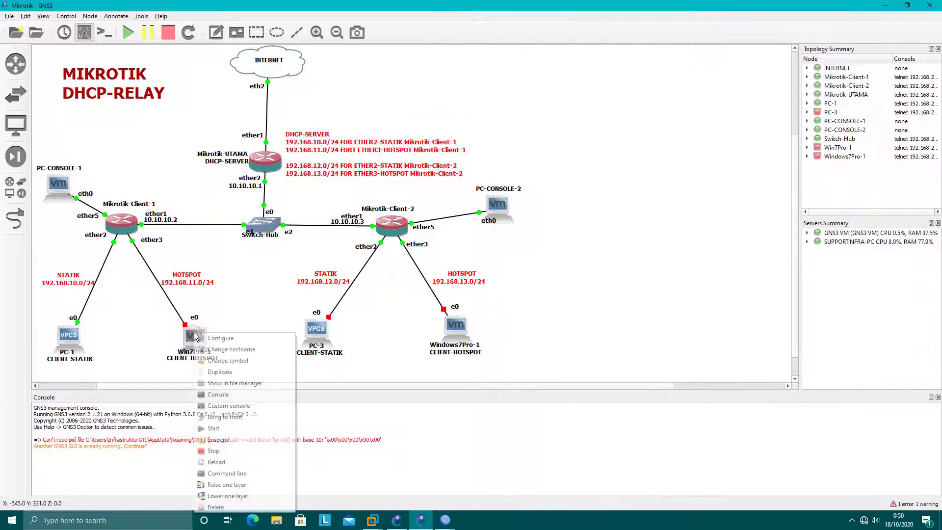
{"action": "left_click", "coordinate": [212, 428]}
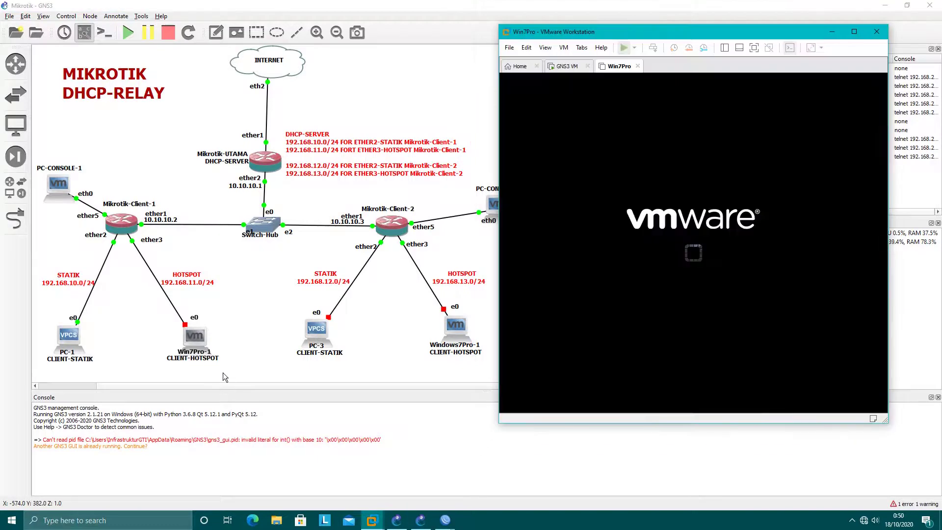
{"action": "left_click_drag", "start_coordinate": [652, 34], "coordinate": [182, 42]}
Step: Bring the MIKROTIK-UTAMA WinBox window forward beside the booting VM
{"action": "mouse_move", "coordinate": [447, 522]}
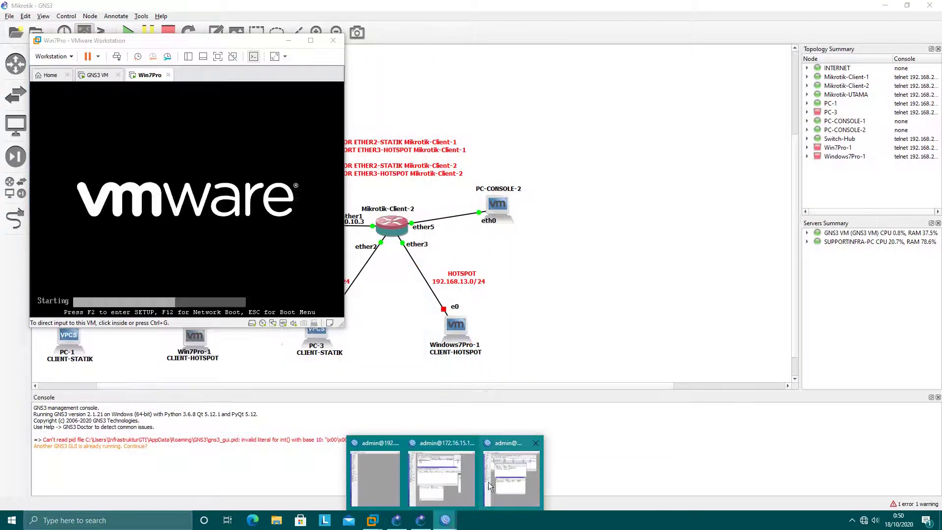
{"action": "left_click", "coordinate": [452, 485]}
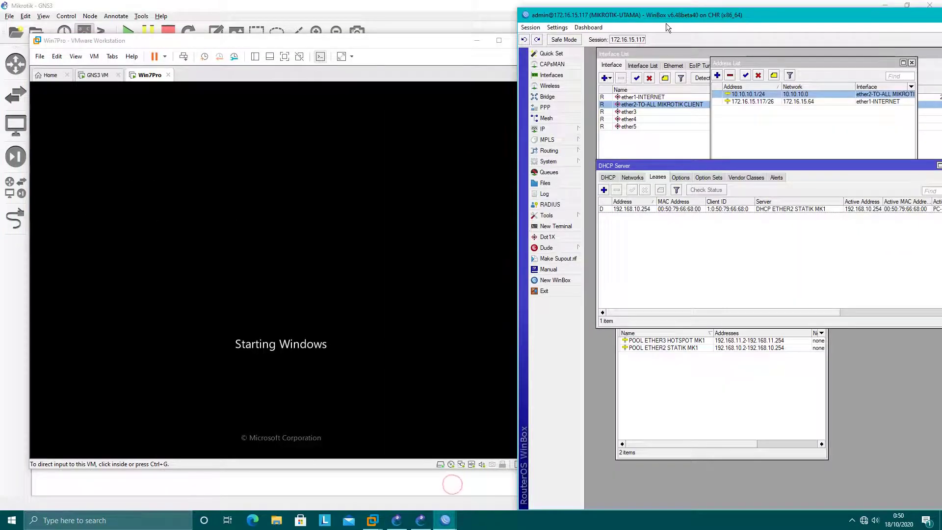
{"action": "left_click_drag", "start_coordinate": [666, 23], "coordinate": [694, 12]}
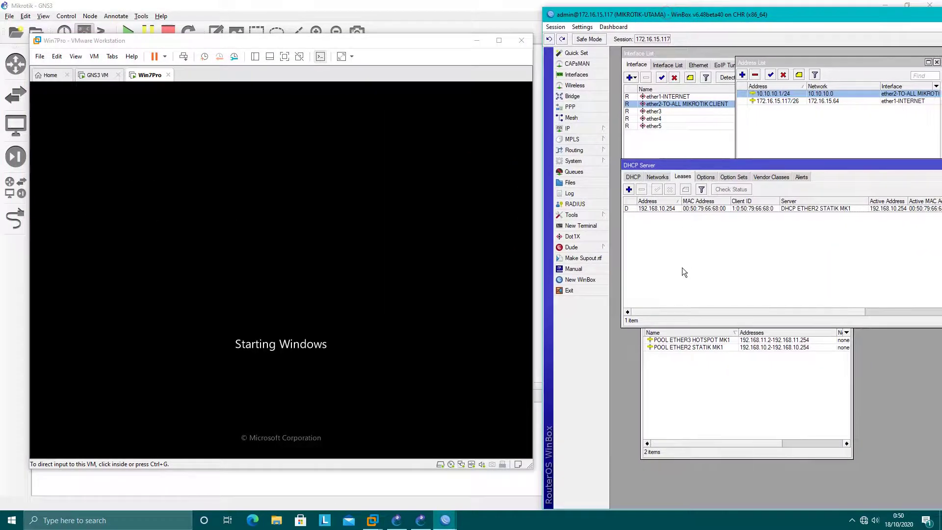
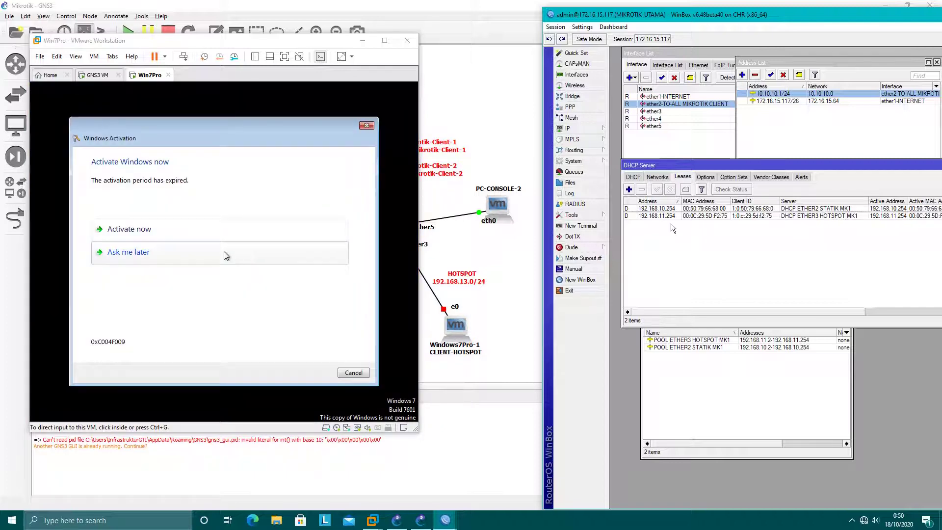
Step: Dismiss the guest's Windows activation and network location prompts
{"action": "left_click", "coordinate": [365, 369]}
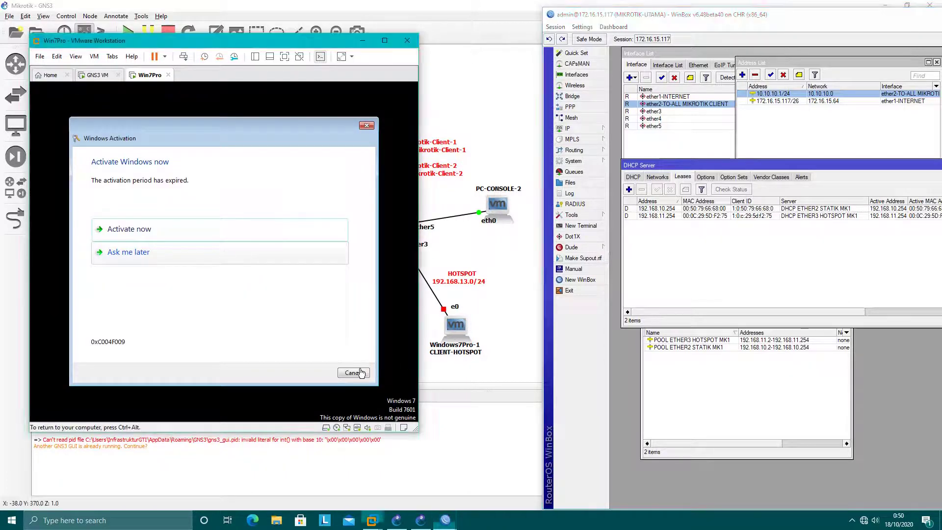
{"action": "left_click", "coordinate": [361, 372]}
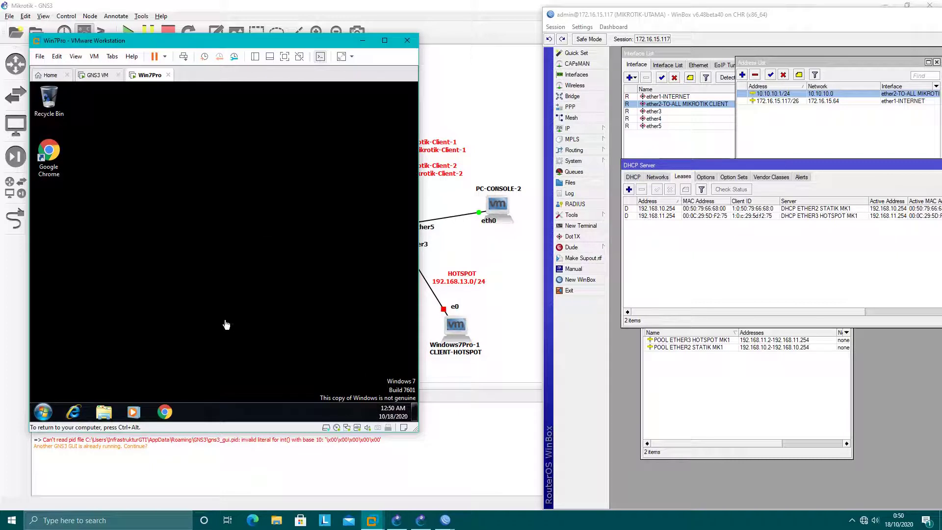
{"action": "left_click", "coordinate": [670, 217]}
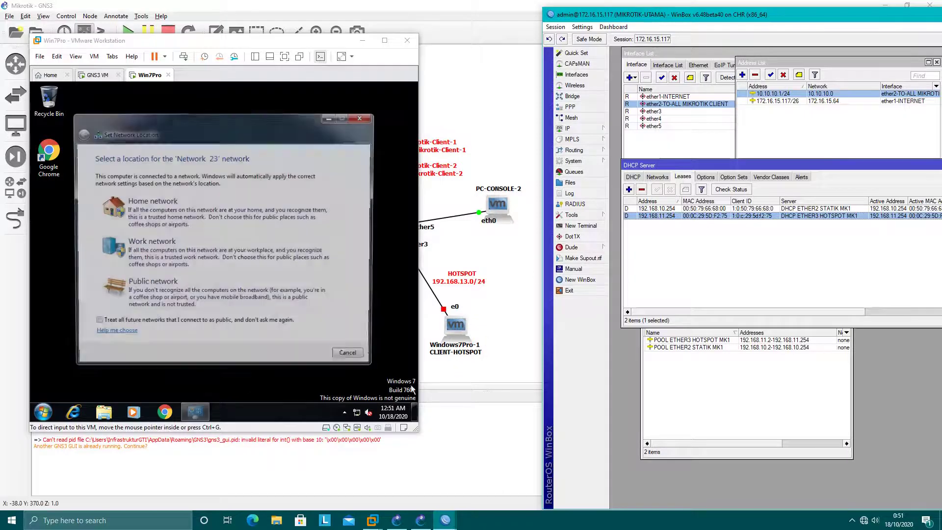
{"action": "left_click", "coordinate": [364, 118]}
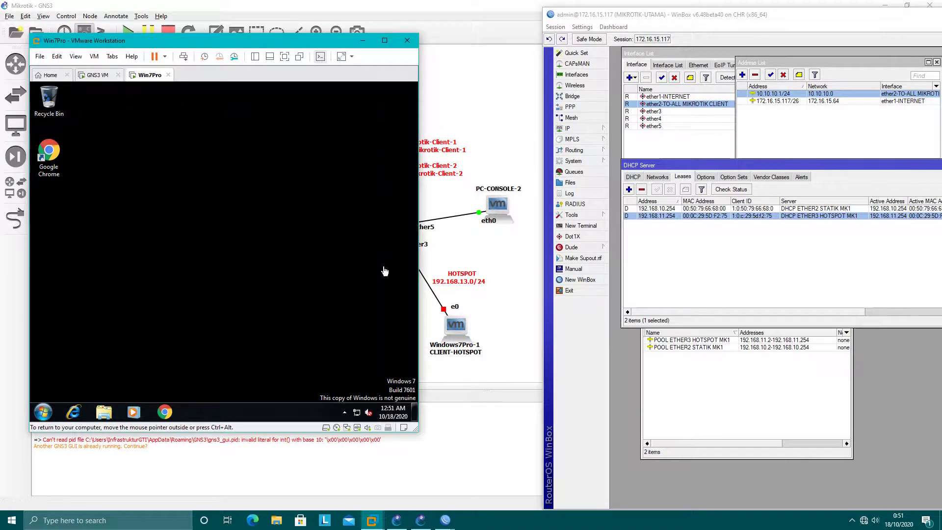
Step: Run ipconfig in Command Prompt, showing IPv4 192.168.11.254 with gateway 192.168.11.1
{"action": "left_click", "coordinate": [44, 412]}
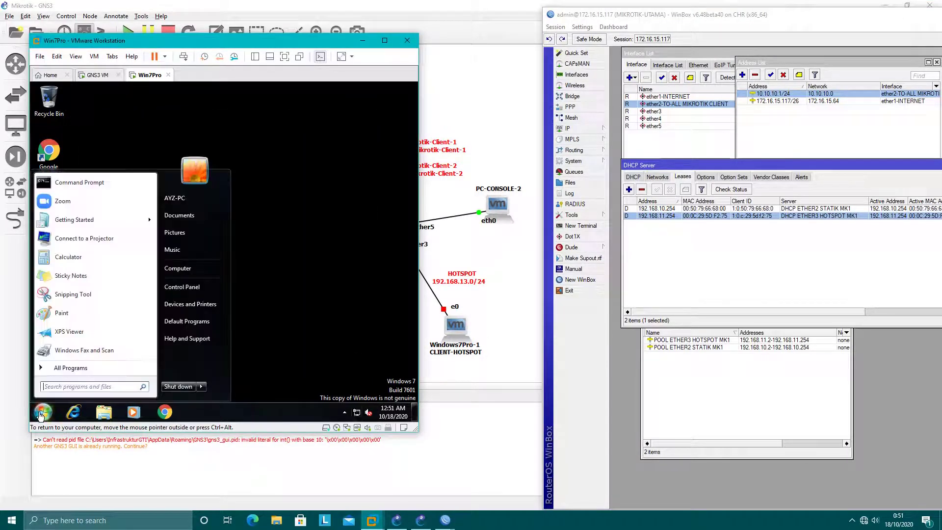
{"action": "left_click", "coordinate": [54, 184]}
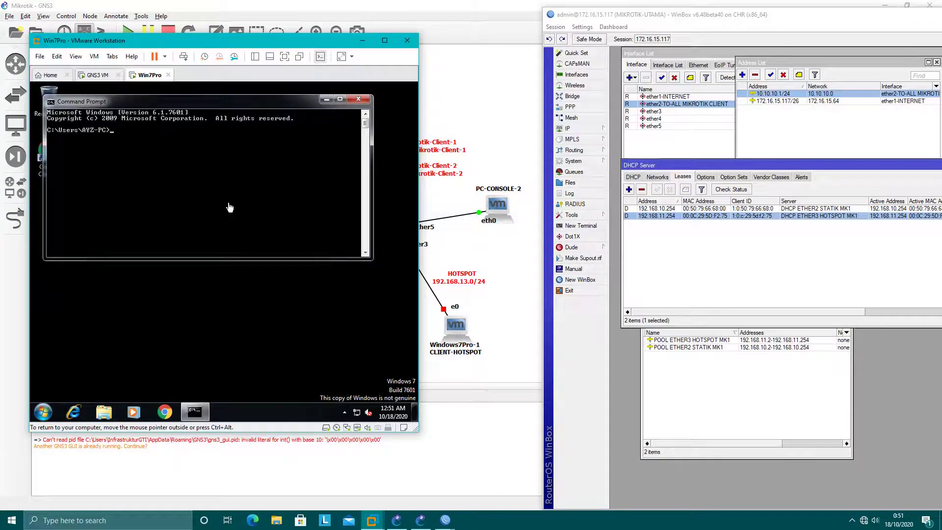
{"action": "type", "text": "ipconfig"}
{"action": "key", "text": "Return"}
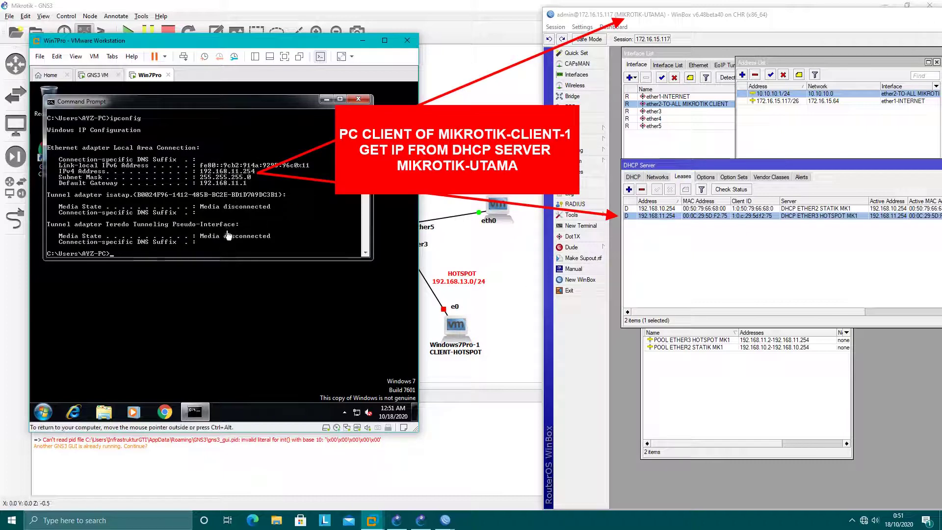
Step: Load hotspotku.net in the guest's Chrome to reach the hotspot login page
{"action": "left_click", "coordinate": [165, 412]}
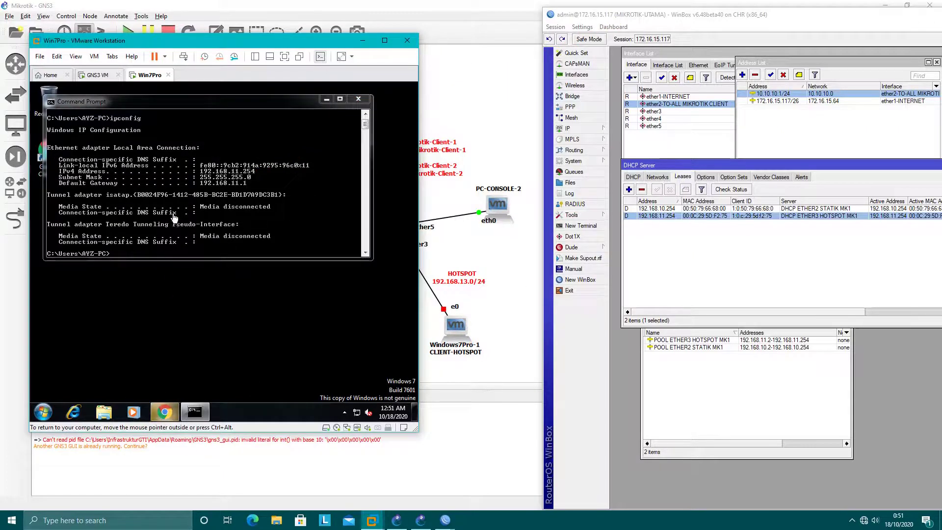
{"action": "left_click", "coordinate": [176, 108]}
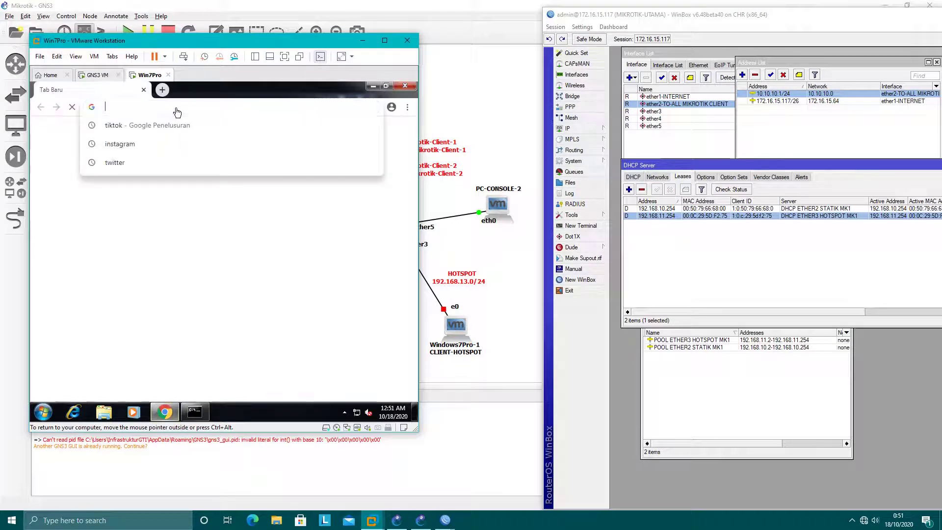
{"action": "type", "text": "hot"}
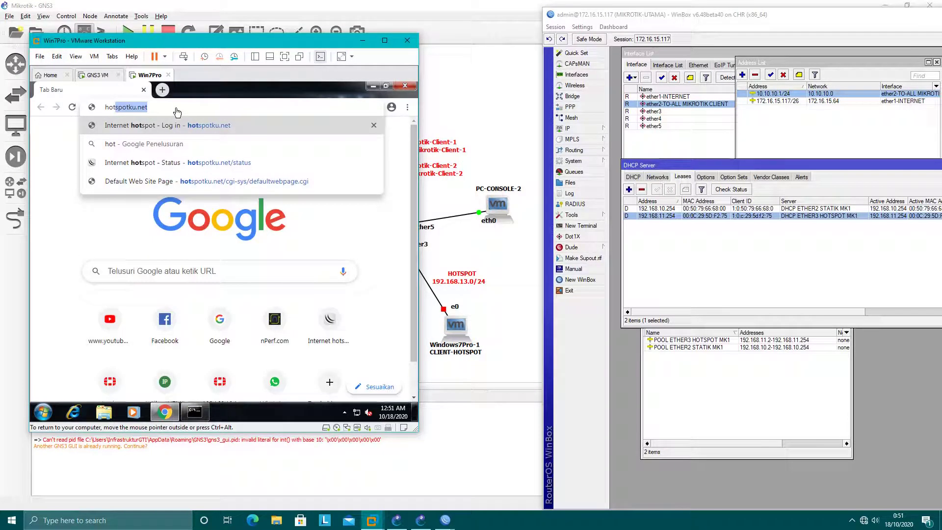
{"action": "key", "text": "Return"}
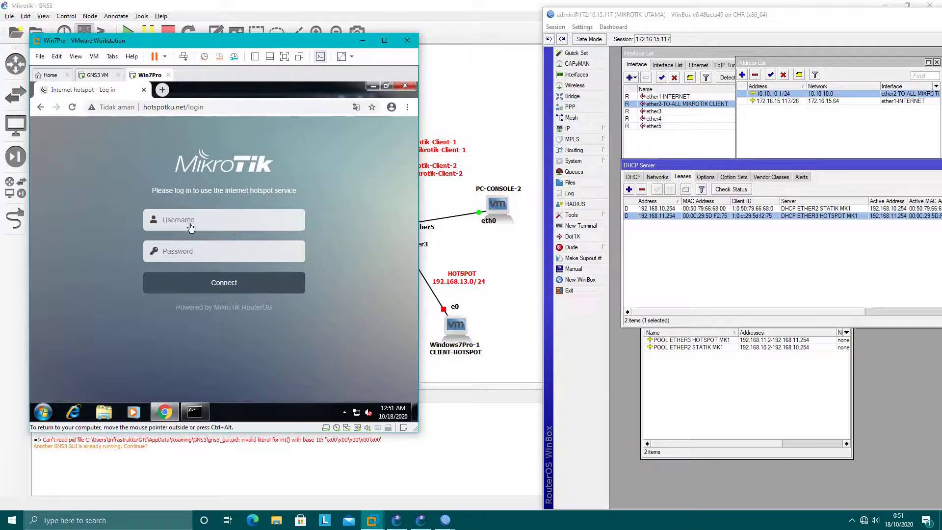
Step: Arrange the CLIENT-1 WinBox window so its DHCP Relay list shows both relay entries
{"action": "left_click", "coordinate": [505, 484]}
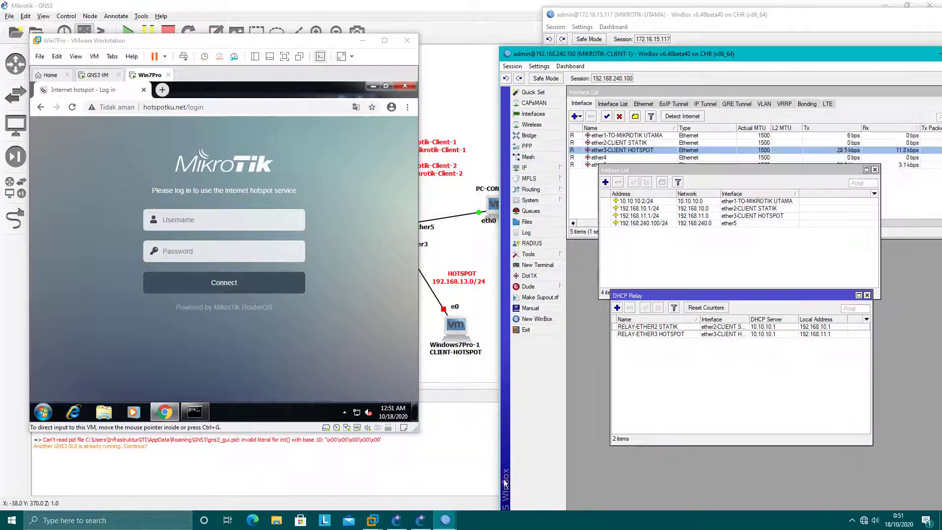
{"action": "left_click_drag", "start_coordinate": [681, 53], "coordinate": [693, 233]}
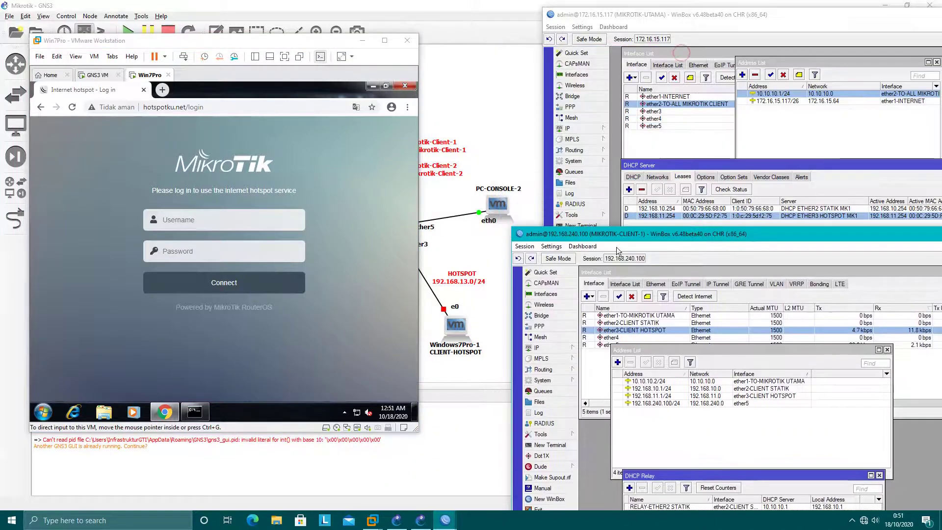
{"action": "left_click", "coordinate": [655, 14]}
{"action": "left_click", "coordinate": [537, 260]}
{"action": "left_click_drag", "start_coordinate": [713, 478], "coordinate": [788, 315]}
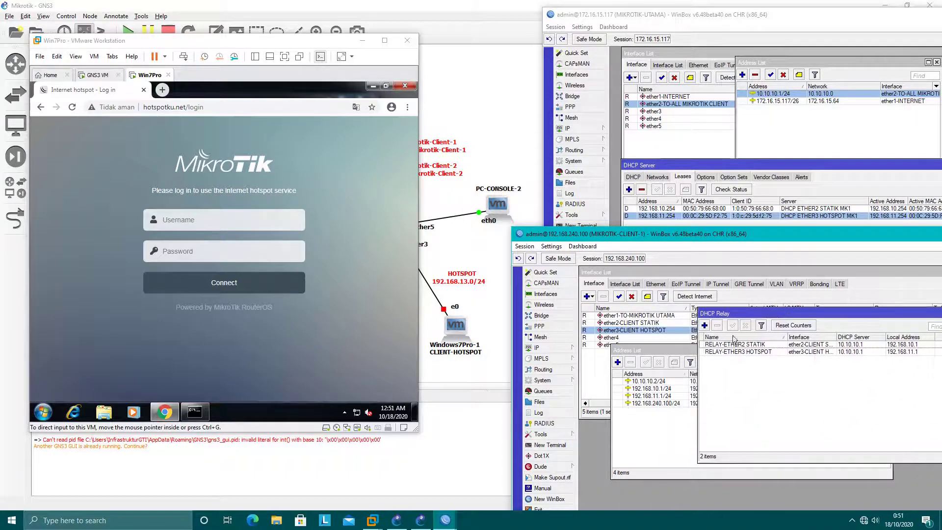
Step: Check the hotspot user entry in CLIENT-1's IP > Hotspot Users list
{"action": "left_click", "coordinate": [545, 346]}
{"action": "left_click", "coordinate": [603, 342]}
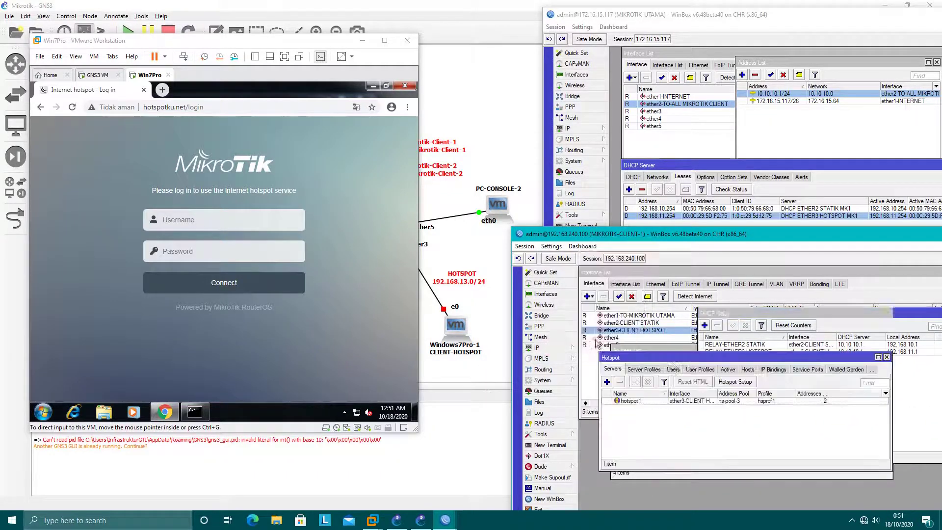
{"action": "left_click", "coordinate": [673, 369]}
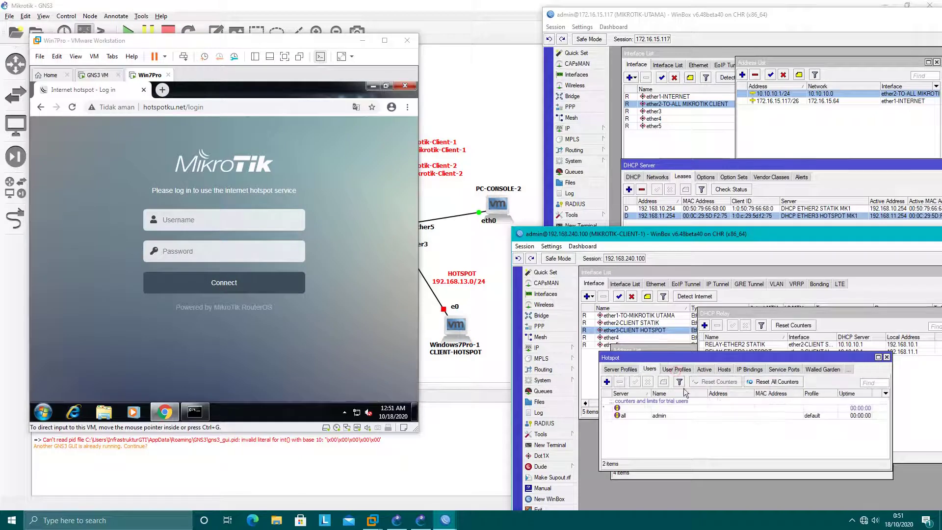
{"action": "left_click", "coordinate": [660, 416]}
Step: Log in on the Chrome hotspot page as user admin
{"action": "left_click", "coordinate": [214, 222]}
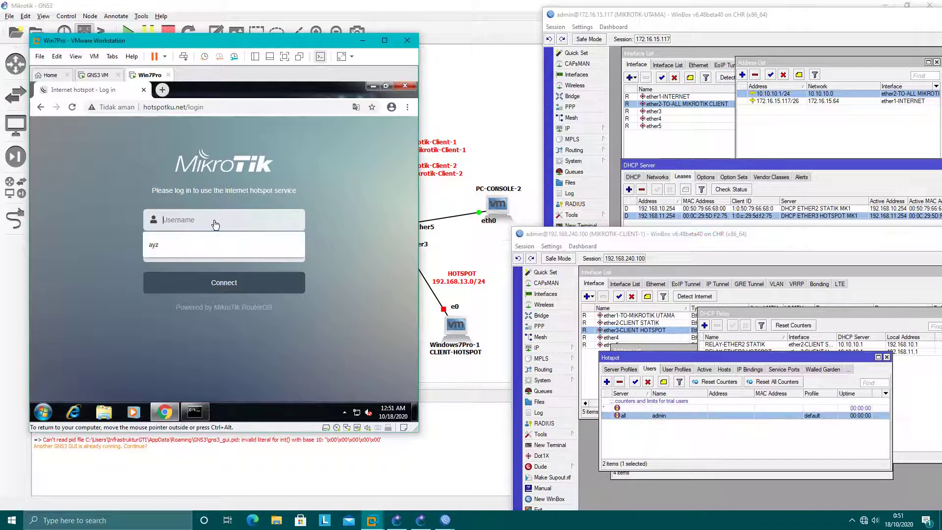
{"action": "type", "text": "s"}
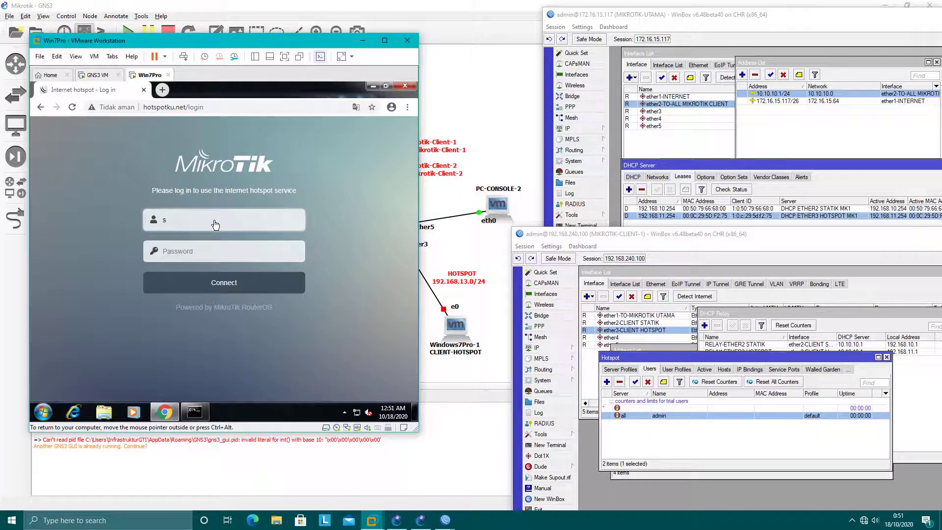
{"action": "key", "text": "BackSpace"}
{"action": "type", "text": "admin"}
{"action": "key", "text": "Return"}
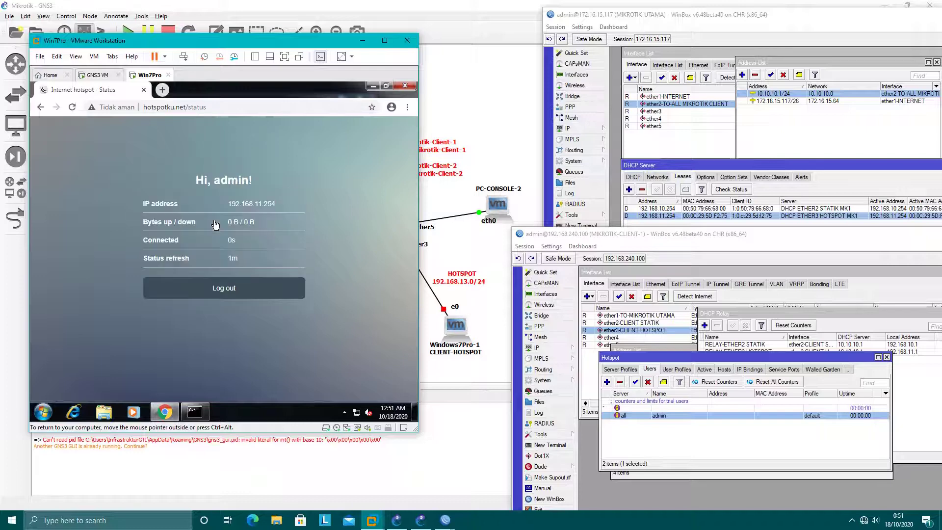
Step: Confirm the hotspot1 session for 192.168.11.254 in the Active and Hosts lists
{"action": "left_click", "coordinate": [707, 369]}
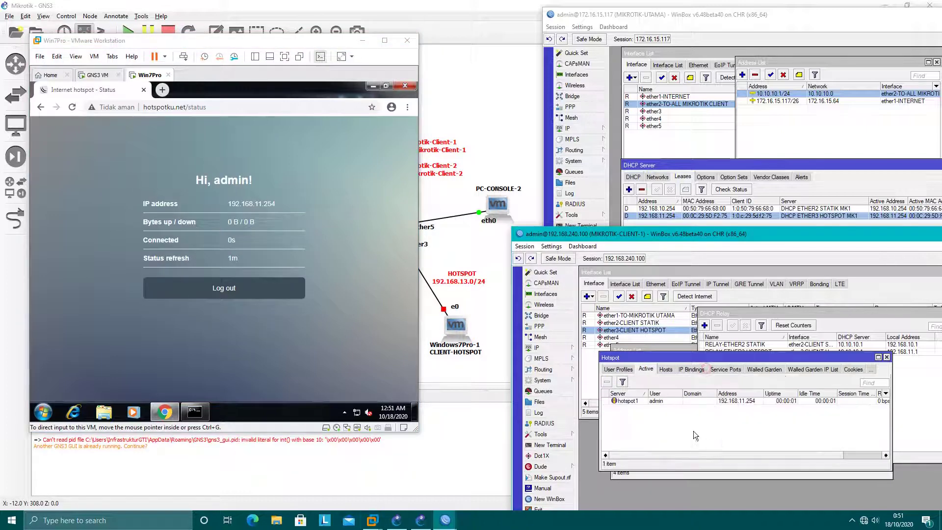
{"action": "left_click", "coordinate": [693, 401]}
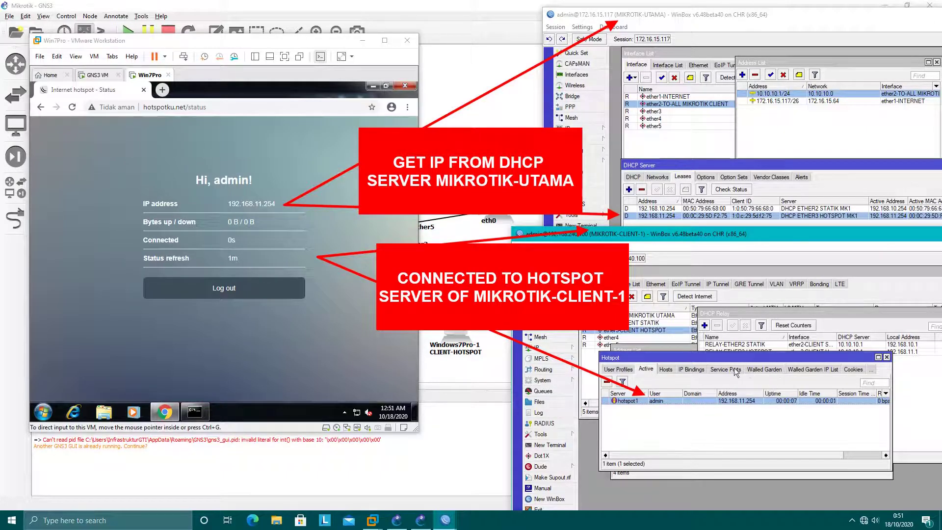
{"action": "left_click", "coordinate": [666, 369]}
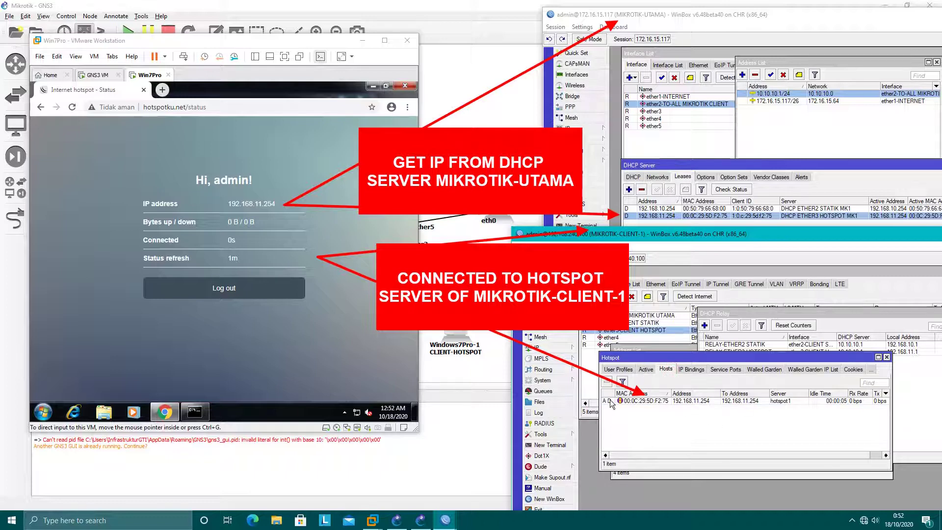
{"action": "mouse_move", "coordinate": [609, 403]}
{"action": "left_click", "coordinate": [646, 369]}
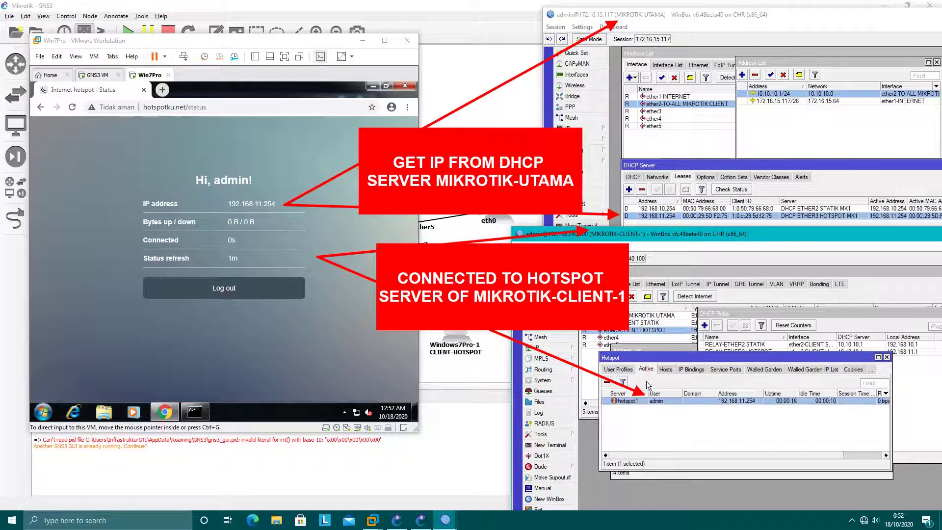
{"action": "left_click", "coordinate": [203, 327]}
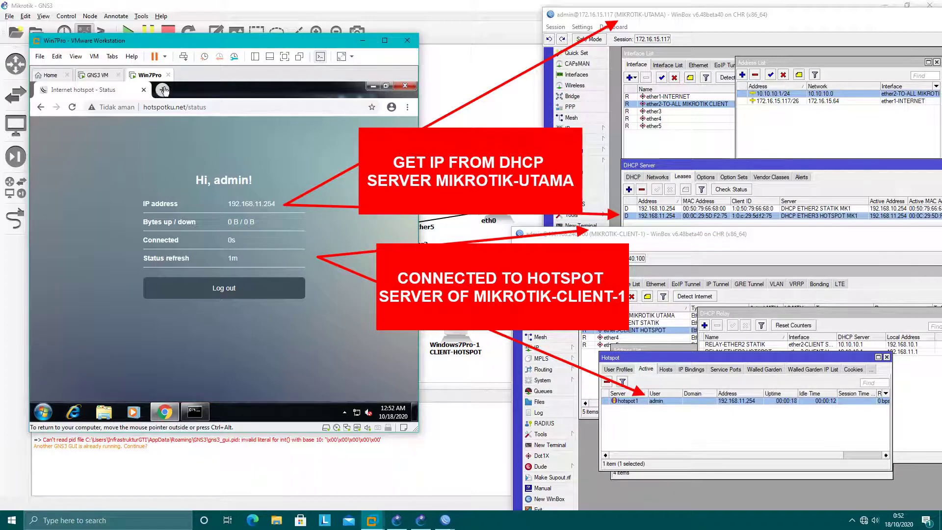
{"action": "left_click", "coordinate": [196, 410]}
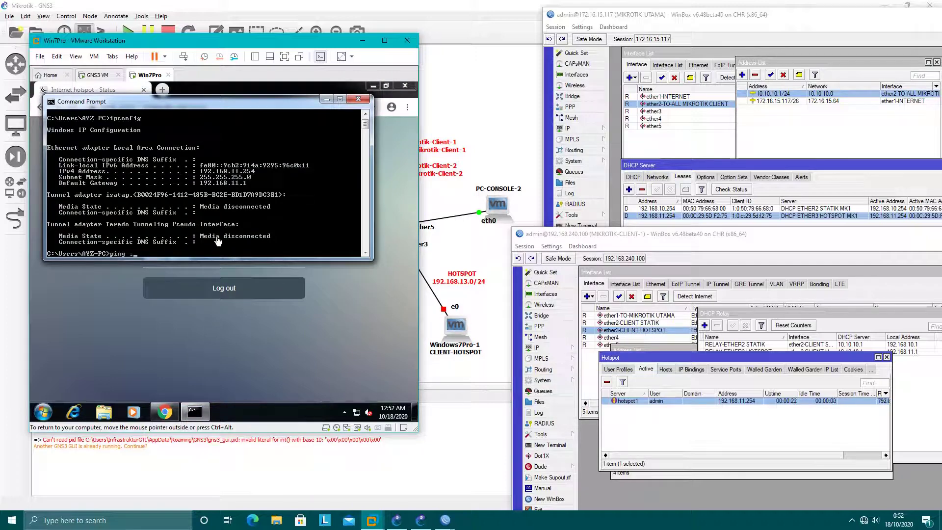
Step: Ping 8.8.8.8 and load google.com in a new Chrome tab, then minimize the VM window
{"action": "type", "text": "ping 8.8.8.8"}
{"action": "key", "text": "Return"}
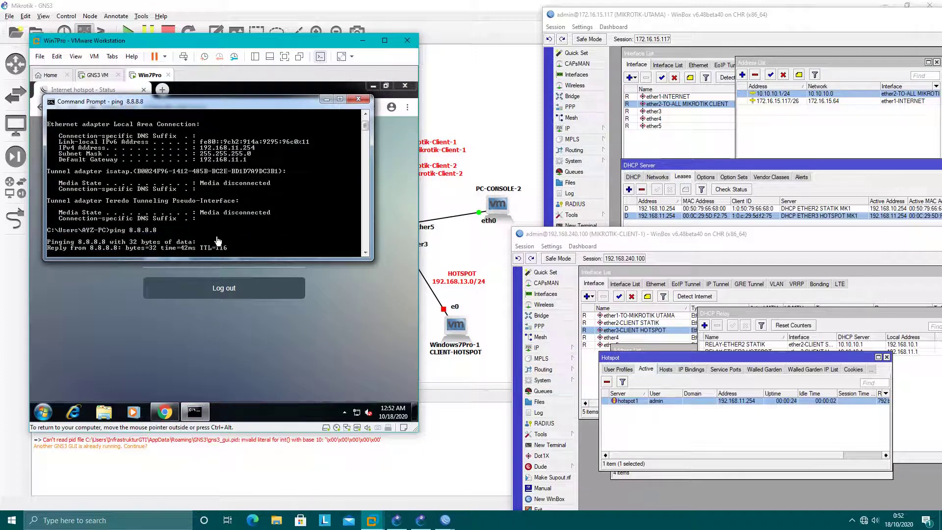
{"action": "left_click", "coordinate": [251, 325]}
{"action": "left_click", "coordinate": [162, 89]}
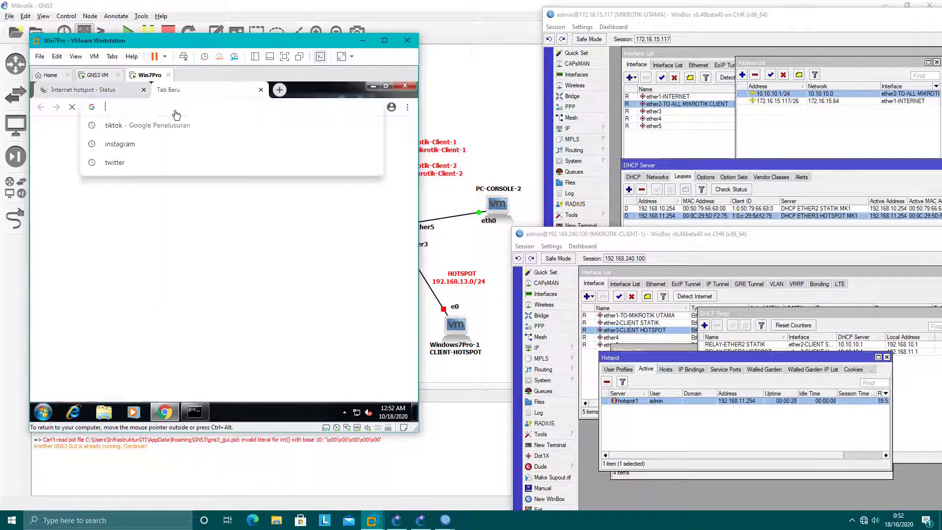
{"action": "type", "text": "goo"}
{"action": "key", "text": "Return"}
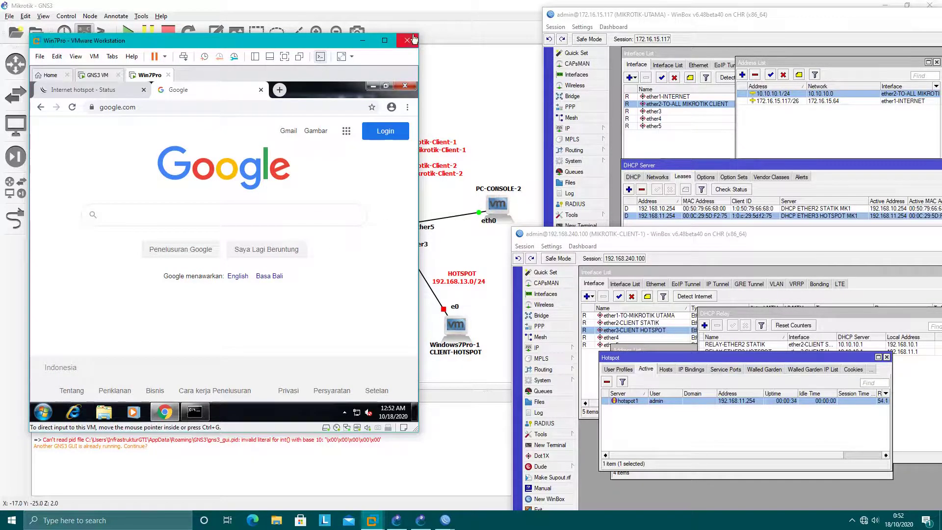
{"action": "left_click", "coordinate": [361, 41]}
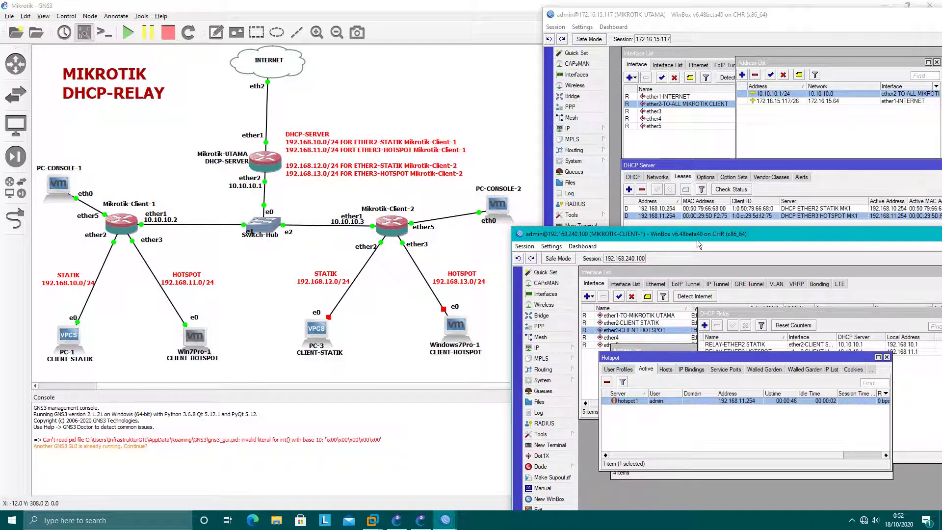
Step: Close the CLIENT-1 WinBox session and select the Win7Pro-1 node in the topology
{"action": "left_click_drag", "start_coordinate": [697, 240], "coordinate": [535, 166]}
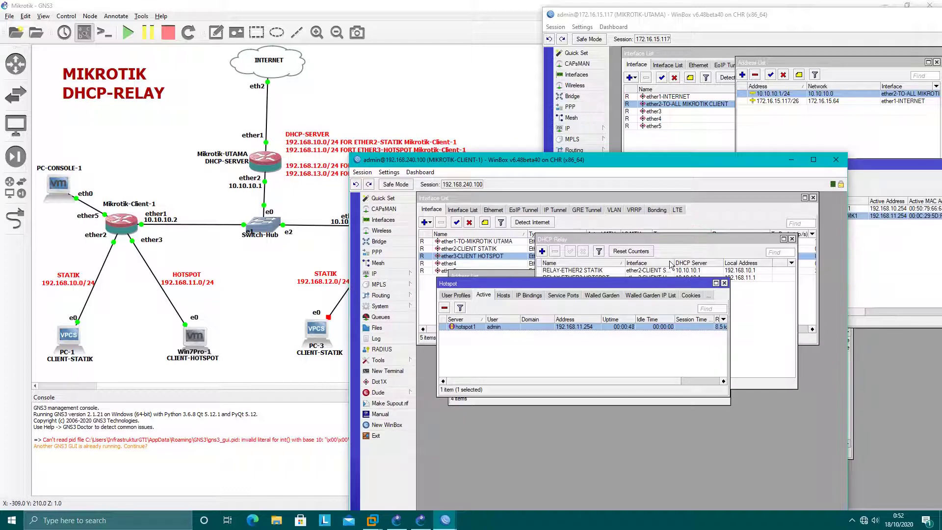
{"action": "left_click", "coordinate": [836, 161]}
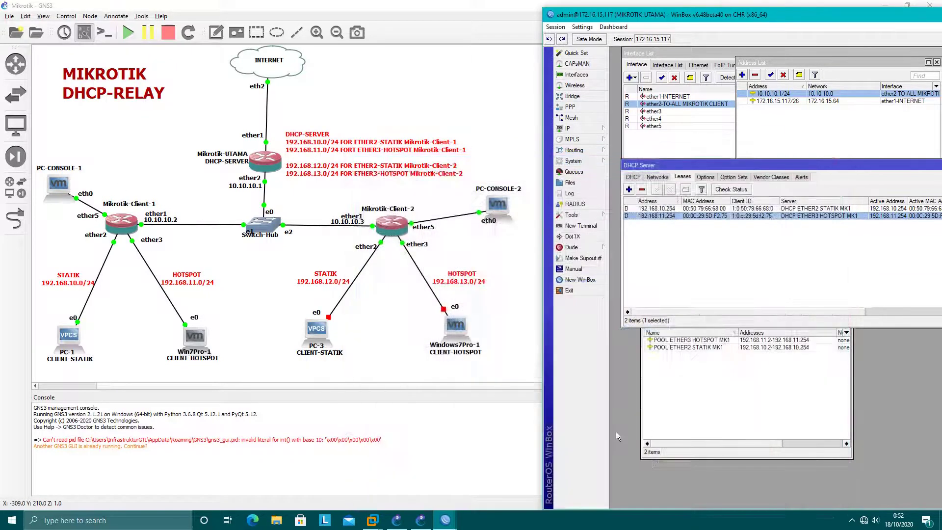
{"action": "left_click", "coordinate": [365, 374]}
{"action": "left_click", "coordinate": [195, 343]}
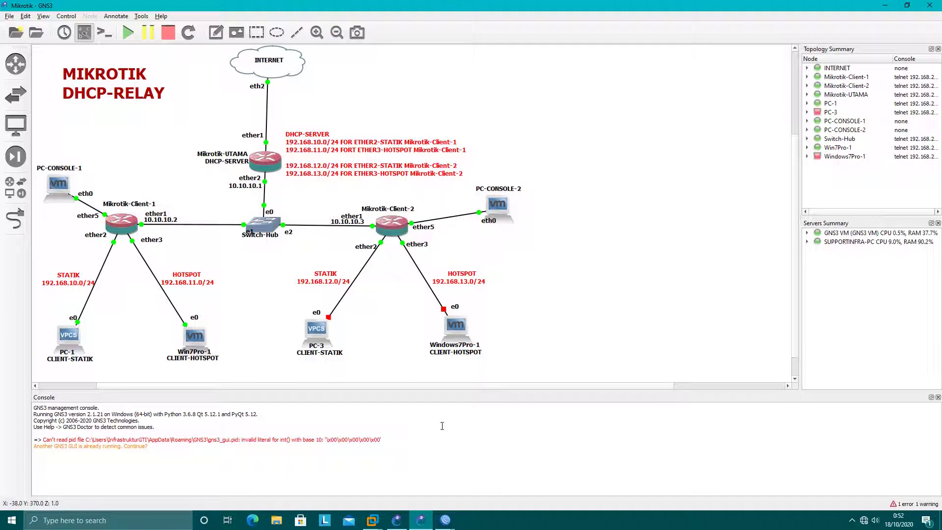
Step: On Client-2, rename interface ether1 to ether1-TO-MIKROTIK UTAMA
{"action": "left_click", "coordinate": [448, 515]}
{"action": "left_click", "coordinate": [407, 482]}
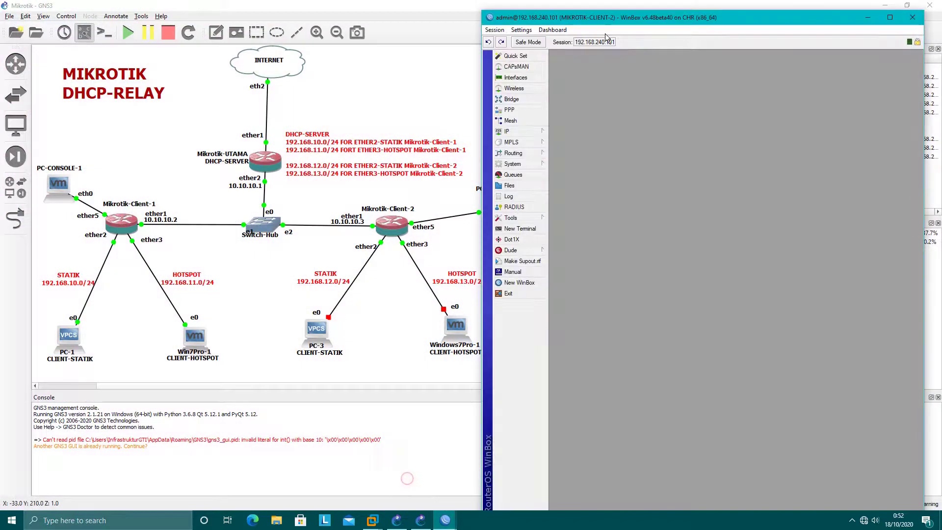
{"action": "left_click_drag", "start_coordinate": [634, 18], "coordinate": [713, 25]}
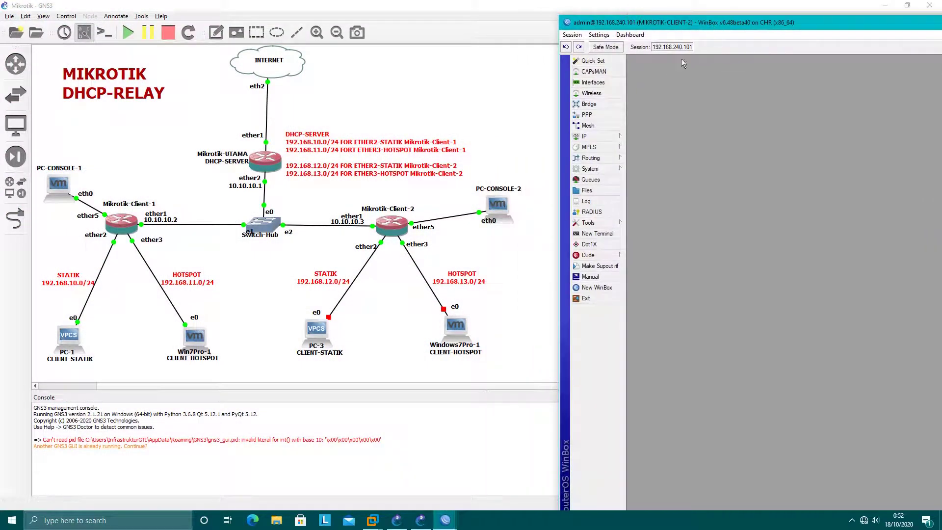
{"action": "left_click", "coordinate": [593, 82]}
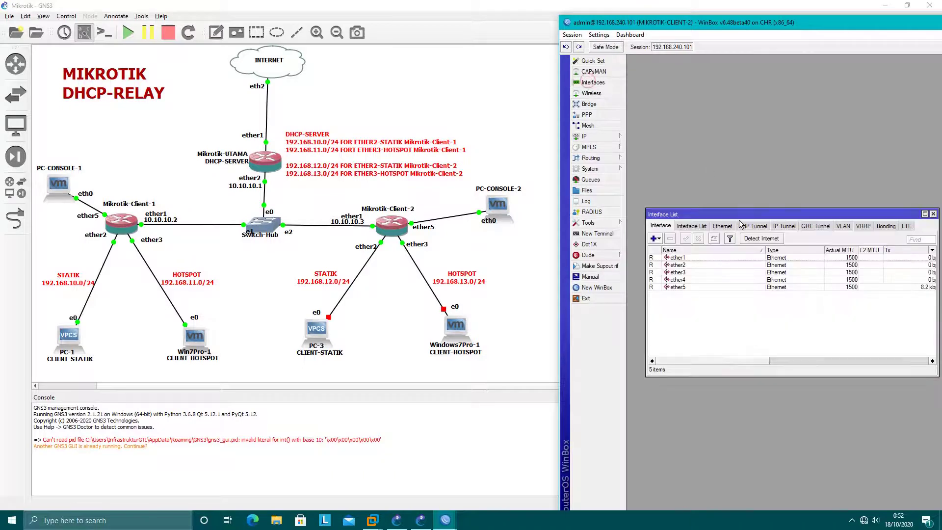
{"action": "left_click_drag", "start_coordinate": [739, 220], "coordinate": [725, 103]}
{"action": "double_click", "coordinate": [679, 142]}
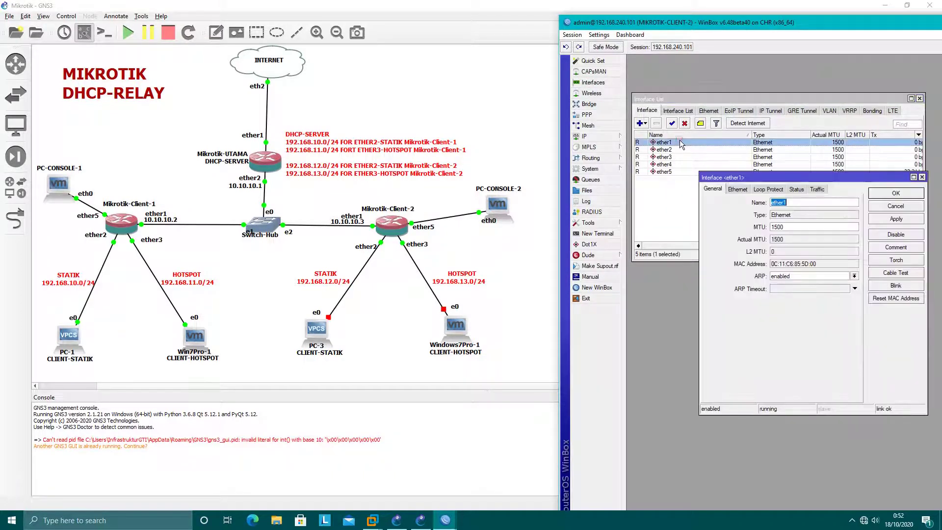
{"action": "left_click", "coordinate": [807, 203]}
{"action": "type", "text": "-TO-MIKROTIK UTAMA"}
{"action": "key", "text": "Return"}
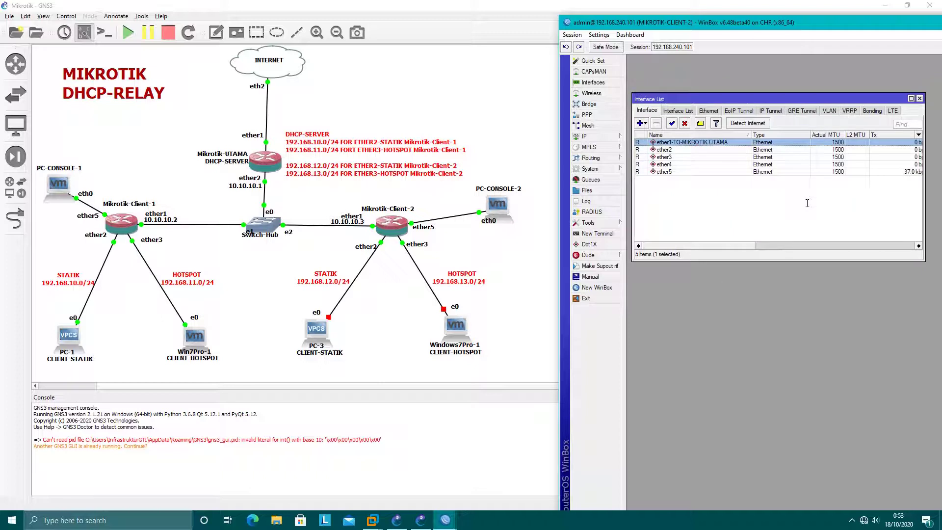
Step: Rename interface ether2 to ether2-CLIENT STATIK
{"action": "double_click", "coordinate": [680, 149]}
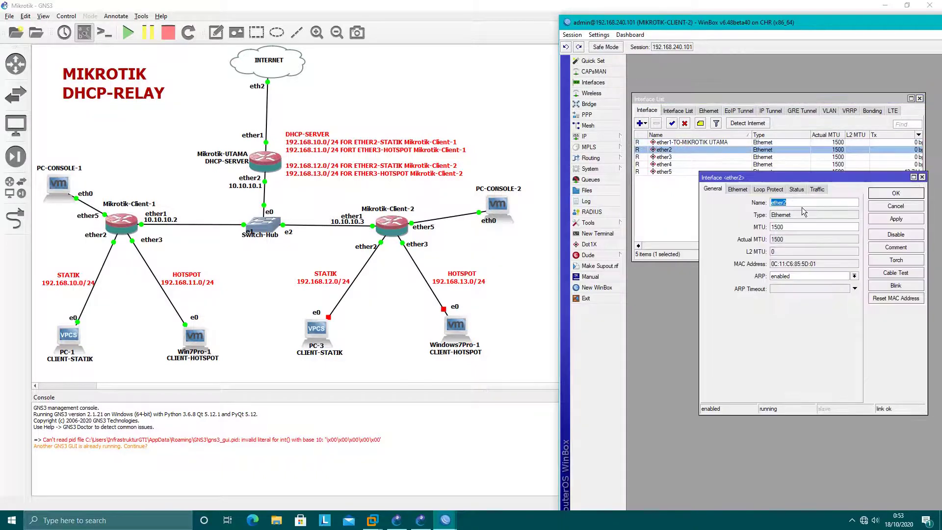
{"action": "left_click", "coordinate": [803, 202]}
{"action": "type", "text": "-CLIENT STATIK"}
{"action": "key", "text": "Return"}
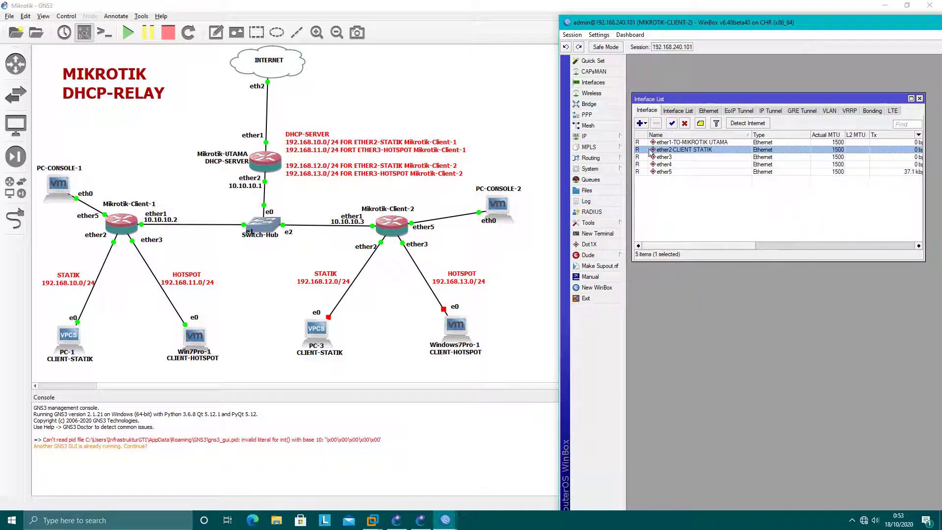
Step: Add IP address 10.10.10.3/24 to Client-2
{"action": "left_click", "coordinate": [584, 135]}
{"action": "left_click", "coordinate": [652, 158]}
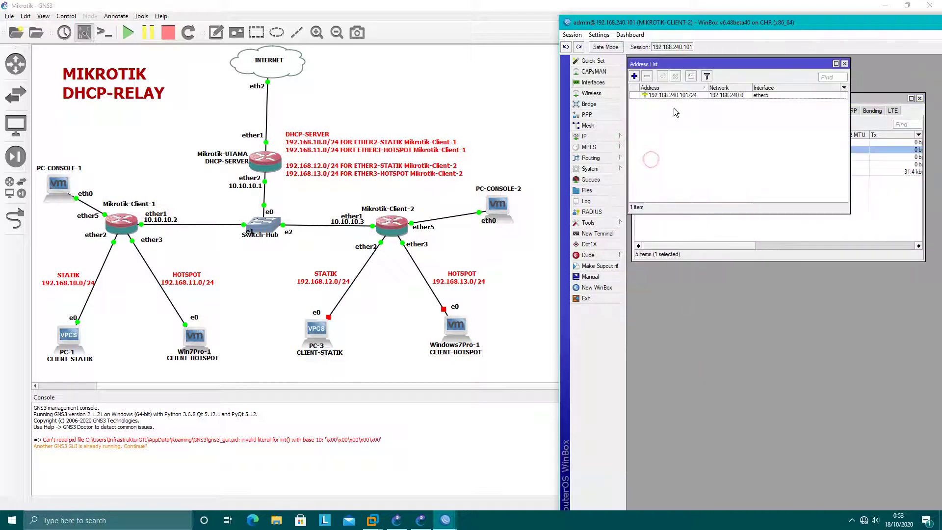
{"action": "left_click", "coordinate": [634, 76]}
{"action": "left_click_drag", "start_coordinate": [874, 88], "coordinate": [769, 114]}
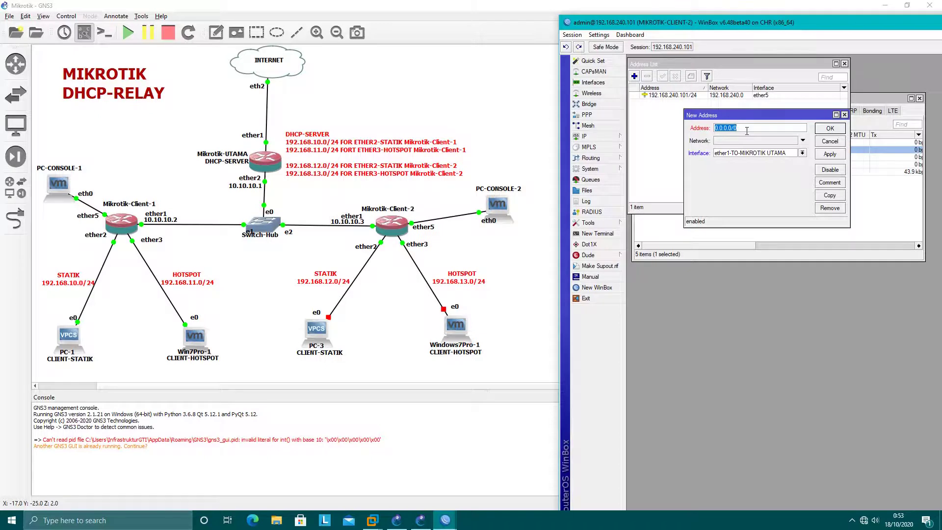
{"action": "type", "text": "10.10."}
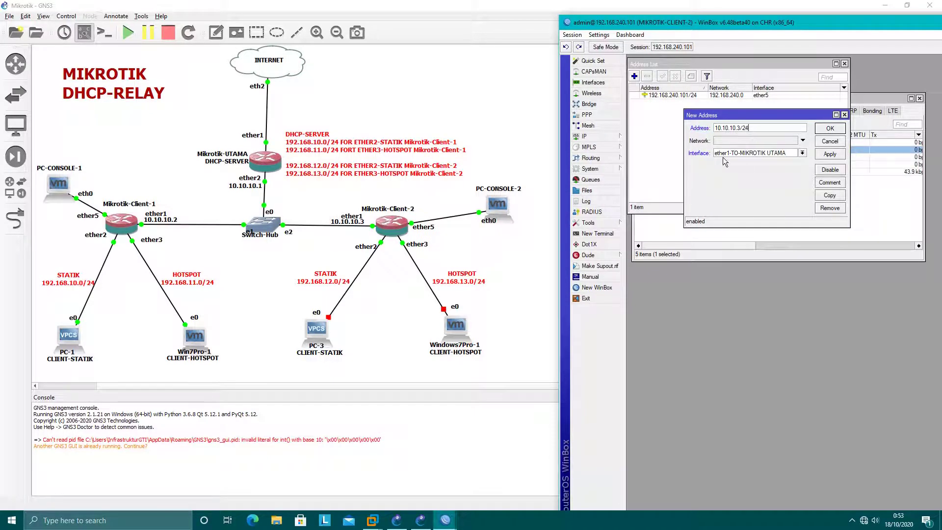
{"action": "left_click", "coordinate": [830, 159]}
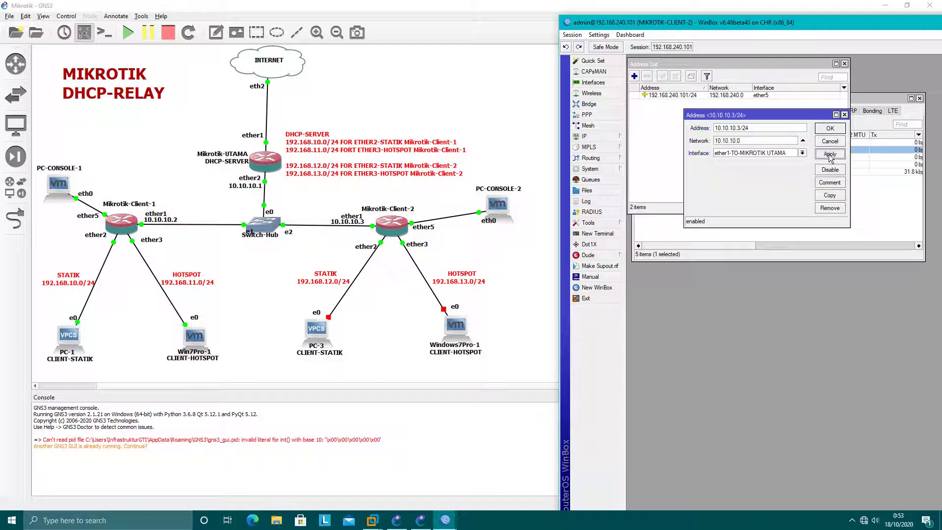
{"action": "left_click", "coordinate": [829, 128]}
Step: Add IP address 192.168.12.1/24 on ether2-CLIENT STATIK
{"action": "left_click", "coordinate": [638, 77]}
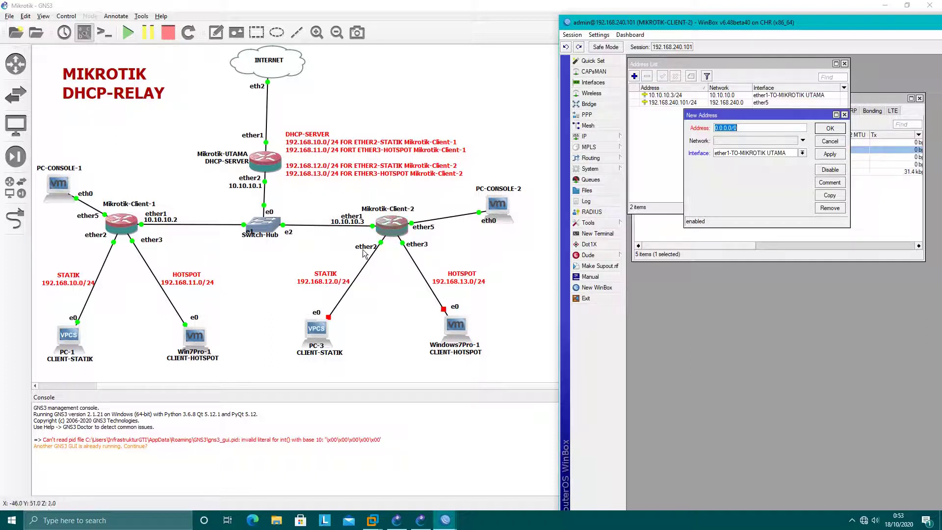
{"action": "type", "text": "192.168.12.1/24"}
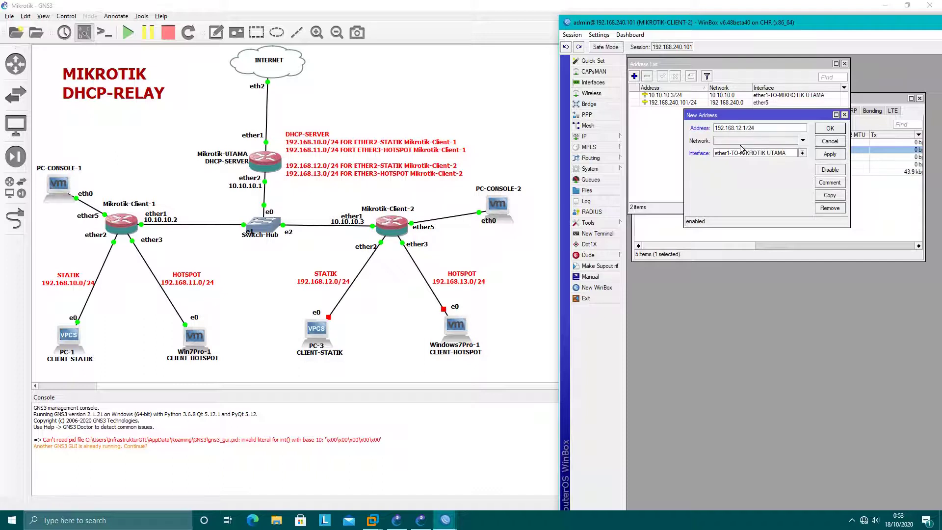
{"action": "left_click", "coordinate": [756, 155]}
{"action": "left_click", "coordinate": [758, 168]}
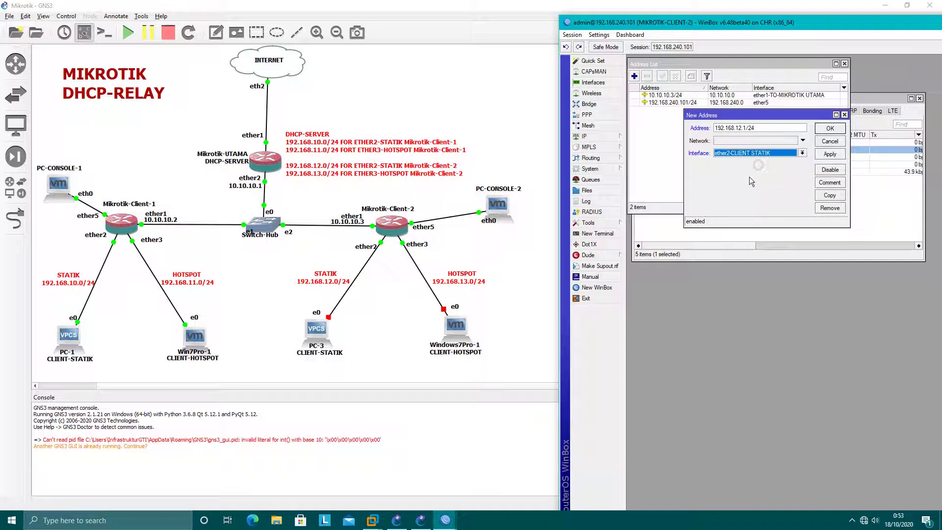
{"action": "left_click", "coordinate": [844, 153]}
{"action": "left_click", "coordinate": [829, 128]}
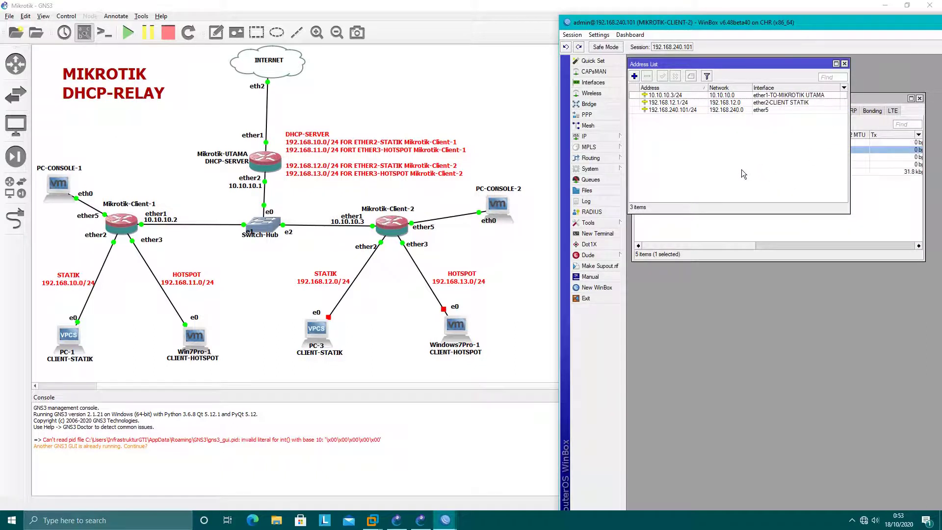
Step: Set Client-2's DNS servers to 202.152.0.2 and 10.10.10.1
{"action": "left_click", "coordinate": [589, 137]}
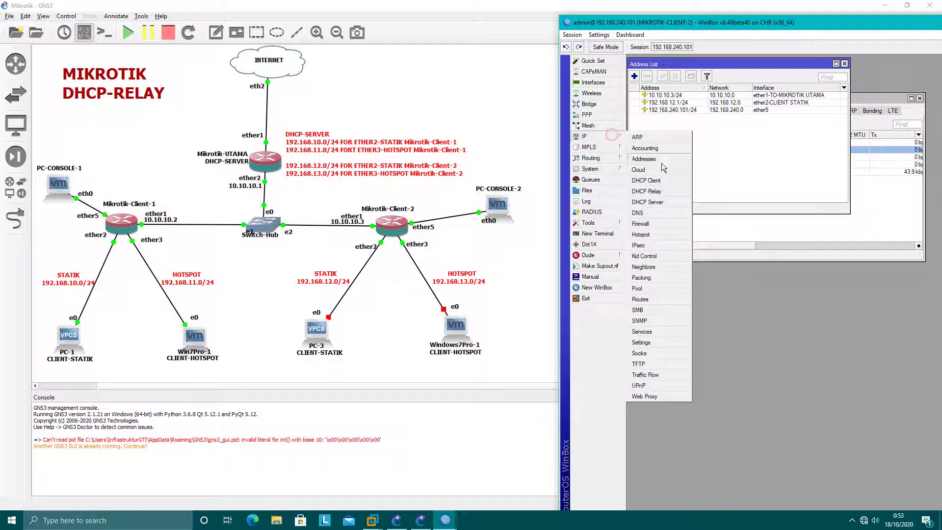
{"action": "left_click", "coordinate": [637, 212]}
{"action": "left_click_drag", "start_coordinate": [758, 226], "coordinate": [744, 151]}
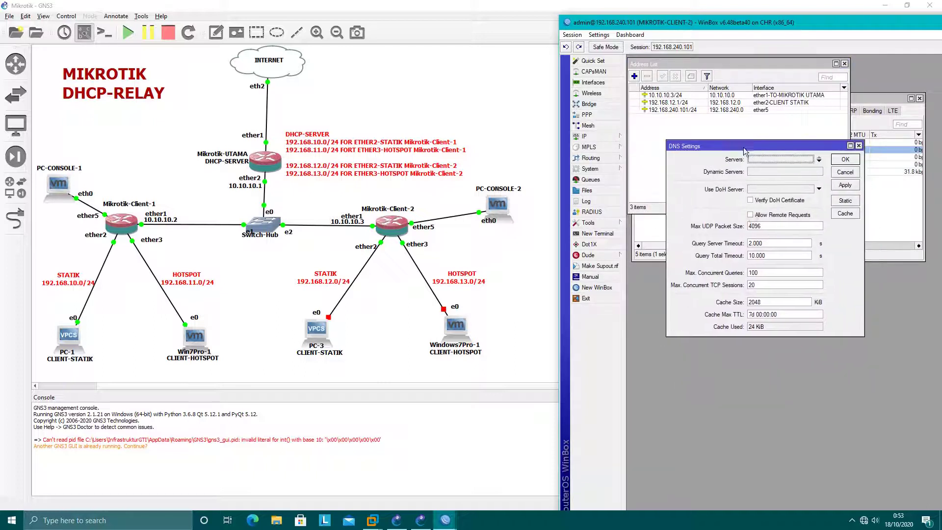
{"action": "left_click", "coordinate": [764, 158]}
{"action": "type", "text": "202.15"}
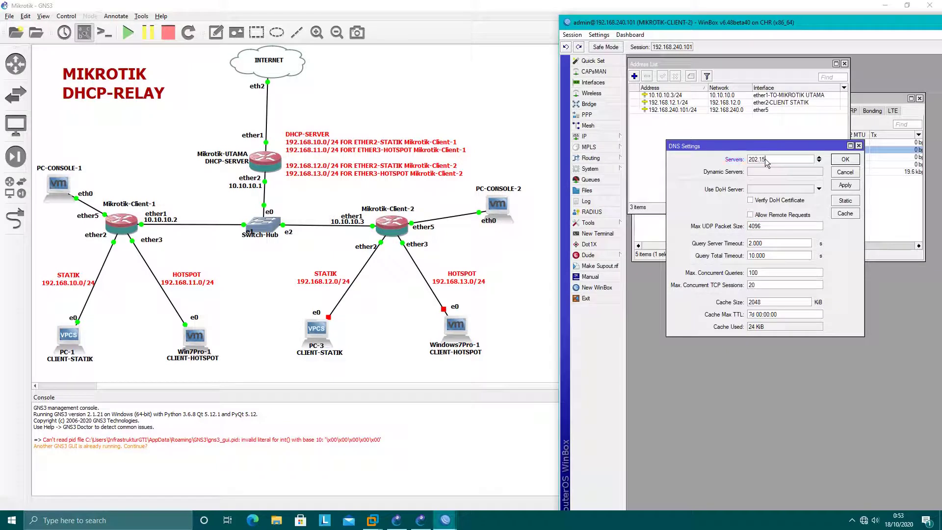
{"action": "type", "text": "2.0.2"}
{"action": "left_click", "coordinate": [819, 161]}
{"action": "type", "text": "10.10.10.1"}
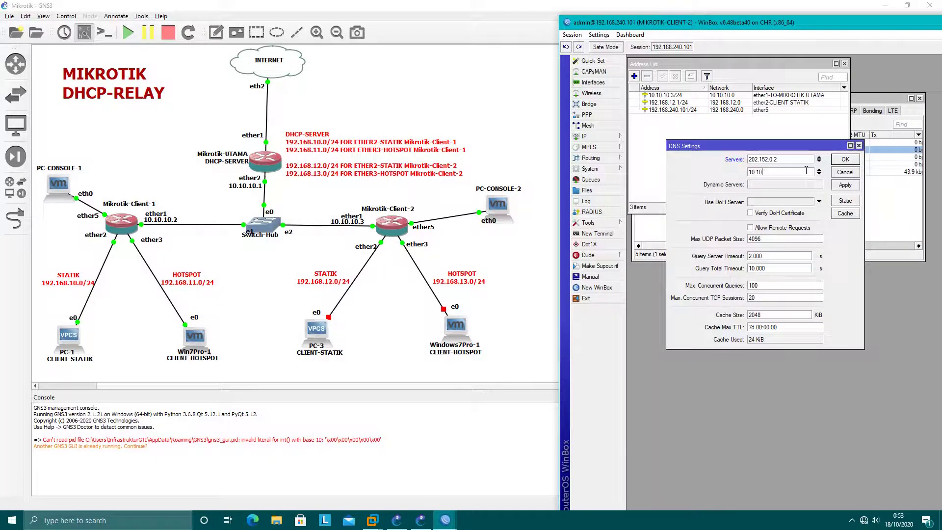
{"action": "left_click", "coordinate": [841, 186]}
{"action": "left_click", "coordinate": [851, 167]}
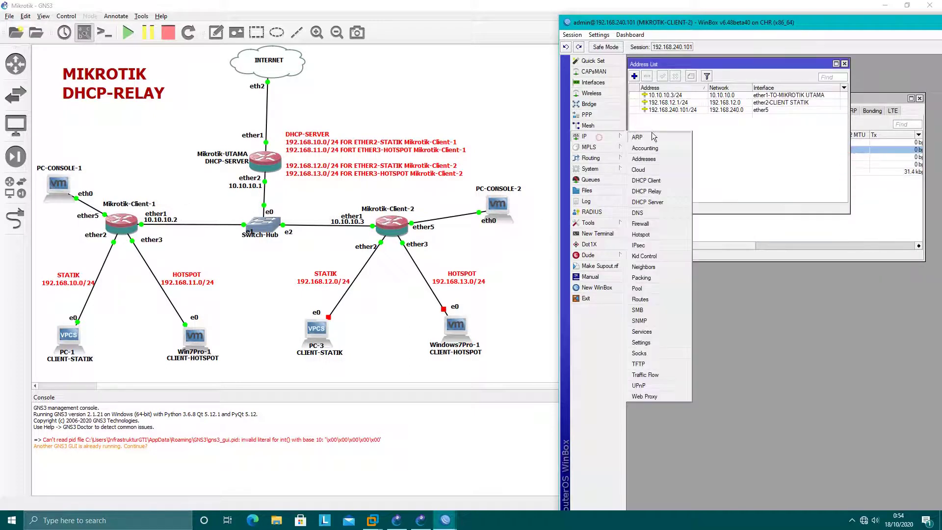
Step: Add a srcnat masquerade NAT rule with out-interface ether1-TO-MIKROTIK UTAMA
{"action": "left_click", "coordinate": [598, 137]}
{"action": "left_click", "coordinate": [648, 225]}
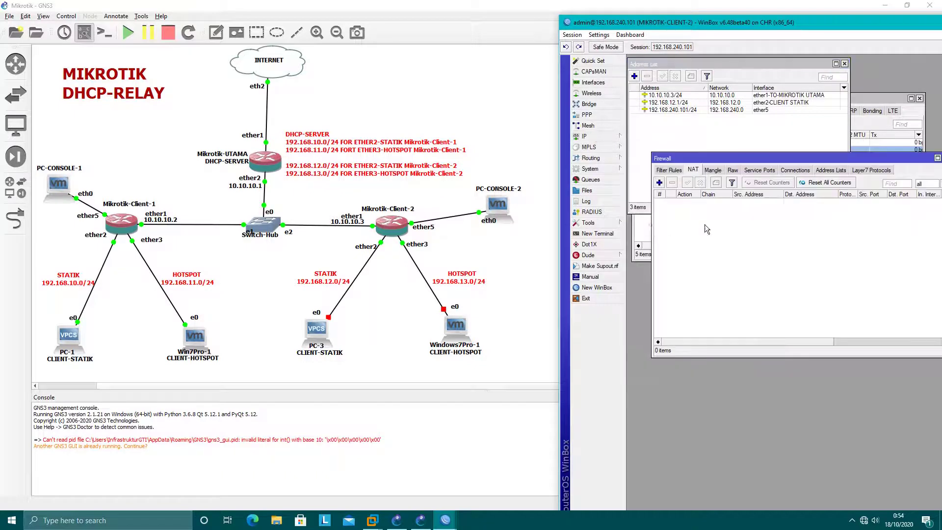
{"action": "left_click", "coordinate": [660, 183]}
{"action": "left_click", "coordinate": [822, 181]}
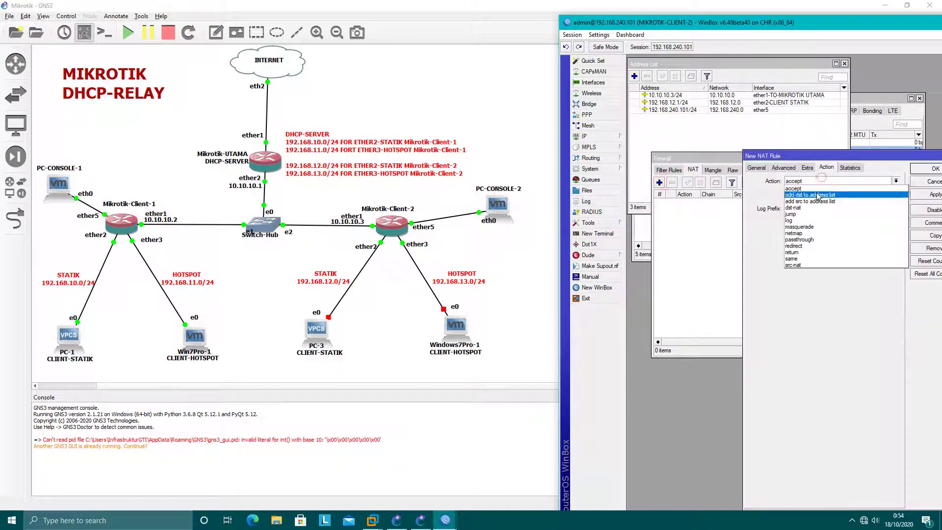
{"action": "left_click", "coordinate": [818, 227]}
{"action": "left_click", "coordinate": [757, 168]}
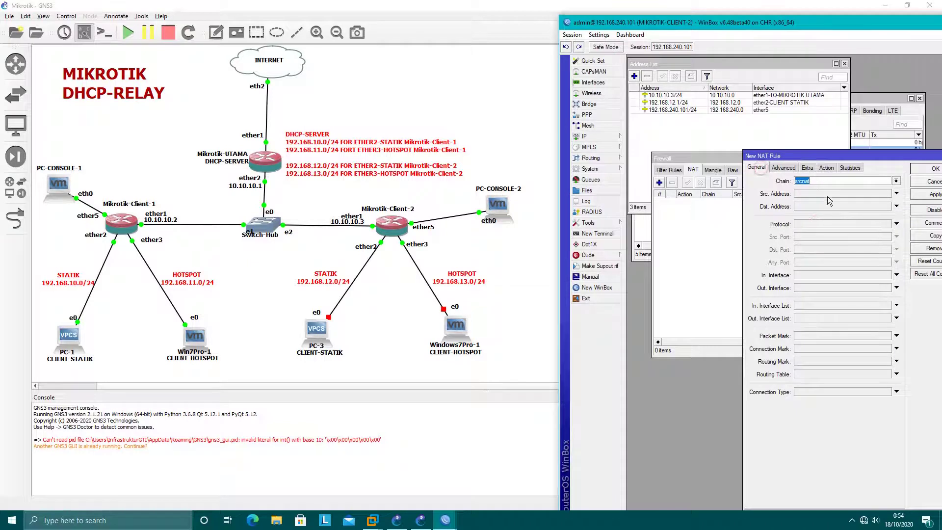
{"action": "left_click", "coordinate": [816, 288]}
{"action": "left_click", "coordinate": [818, 288]}
{"action": "left_click", "coordinate": [921, 194]}
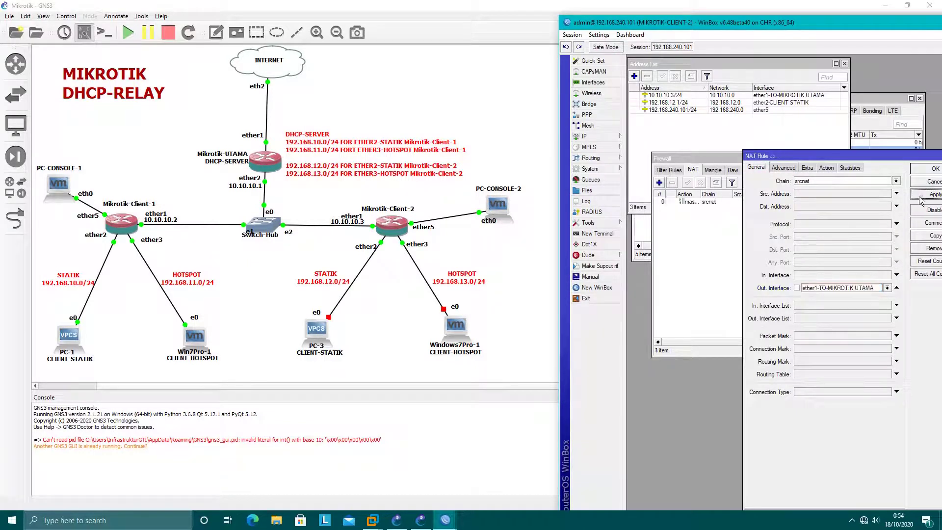
{"action": "left_click", "coordinate": [919, 169]}
{"action": "left_click", "coordinate": [599, 139]}
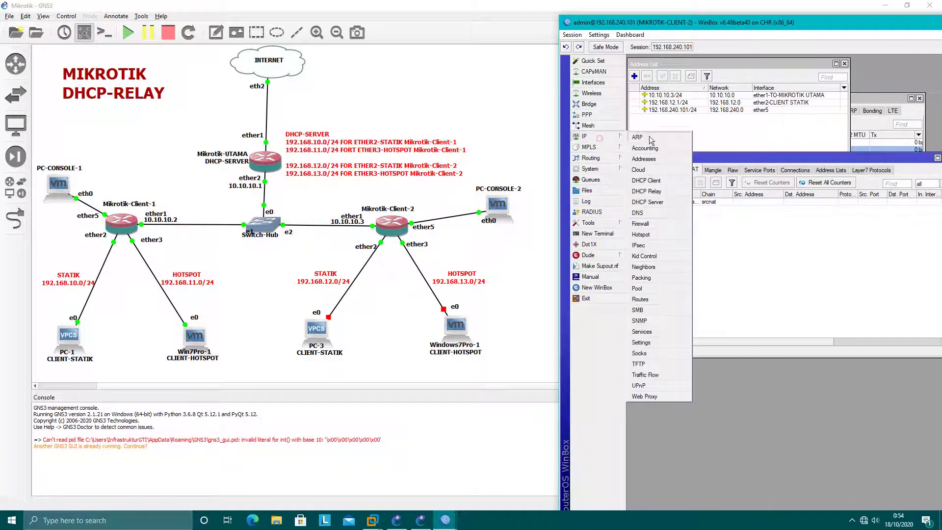
Step: Add a default route 0.0.0.0/0 via gateway 10.10.10.1 on Client-2
{"action": "left_click", "coordinate": [640, 298]}
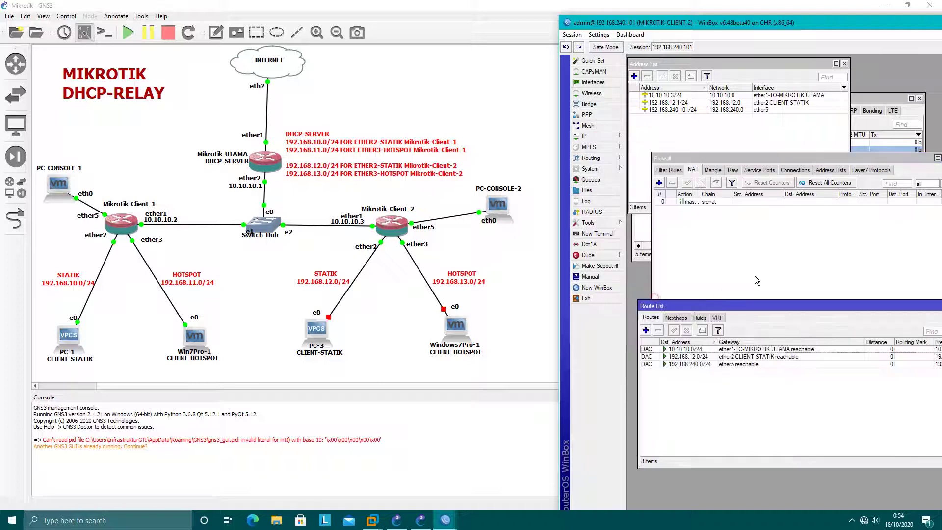
{"action": "left_click", "coordinate": [646, 329]}
{"action": "left_click", "coordinate": [706, 341]}
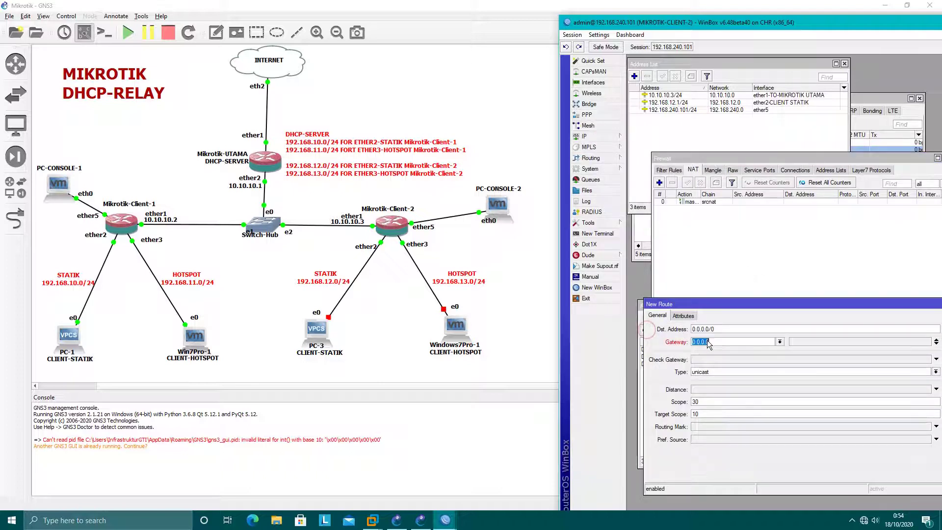
{"action": "type", "text": "10."}
{"action": "left_click_drag", "start_coordinate": [787, 304], "coordinate": [756, 257]}
{"action": "left_click", "coordinate": [930, 296]}
{"action": "left_click", "coordinate": [927, 274]}
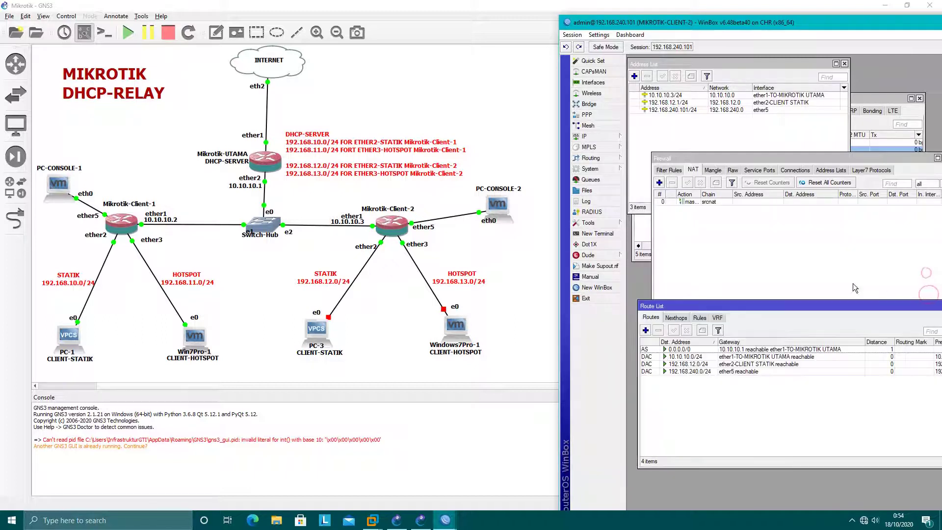
Step: Close the route list and firewall windows
{"action": "left_click_drag", "start_coordinate": [846, 310], "coordinate": [831, 292]}
{"action": "left_click", "coordinate": [909, 282]}
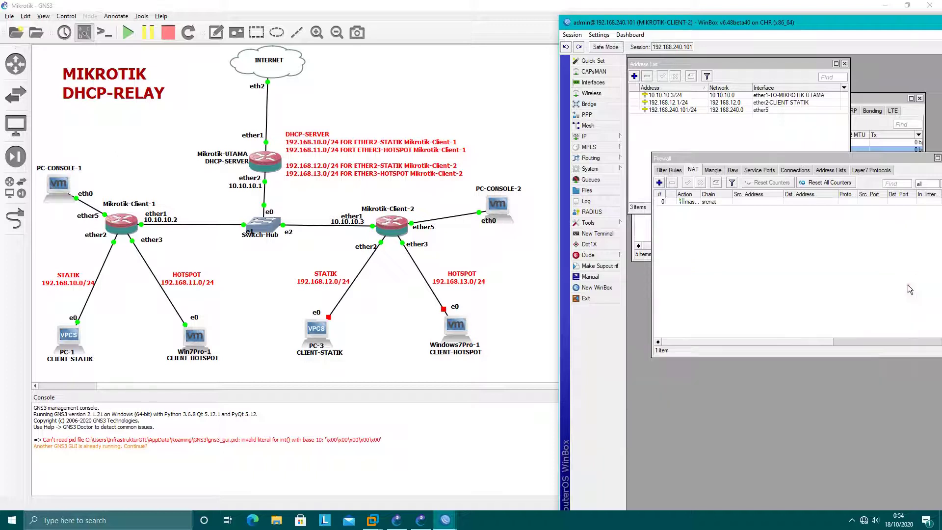
{"action": "left_click_drag", "start_coordinate": [924, 158], "coordinate": [898, 166]}
{"action": "left_click", "coordinate": [919, 163]}
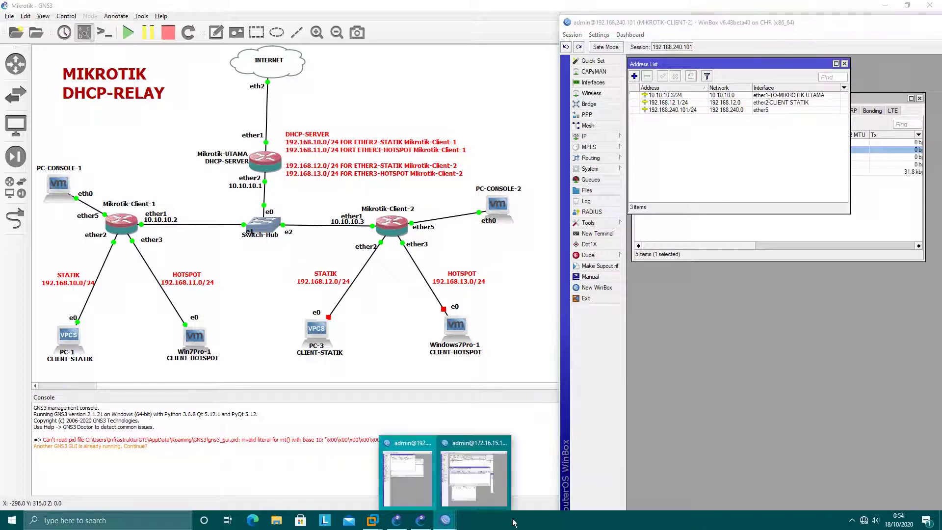
Step: In the UTAMA WinBox, open the DHCP Server list and start a new server entry
{"action": "left_click", "coordinate": [480, 469]}
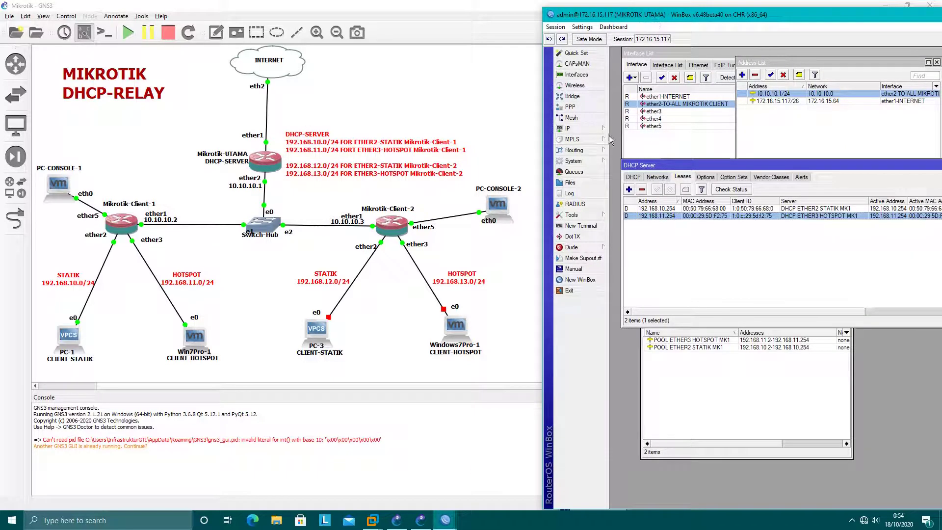
{"action": "left_click", "coordinate": [636, 176]}
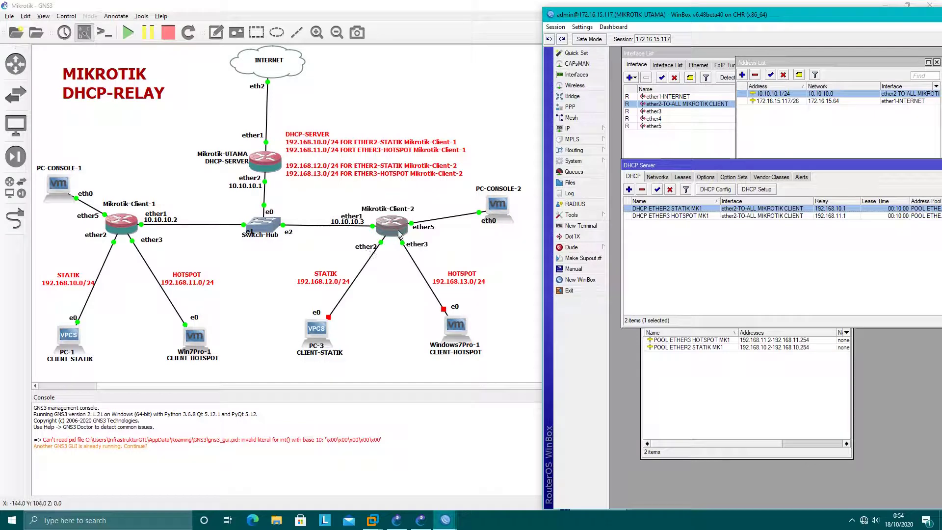
{"action": "left_click", "coordinate": [736, 250]}
{"action": "left_click", "coordinate": [628, 189]}
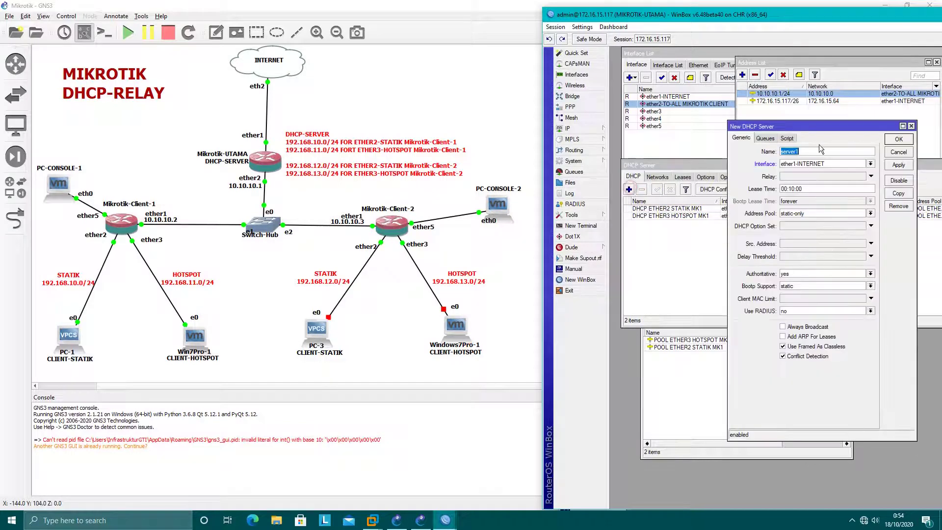
{"action": "left_click_drag", "start_coordinate": [829, 118], "coordinate": [767, 233]}
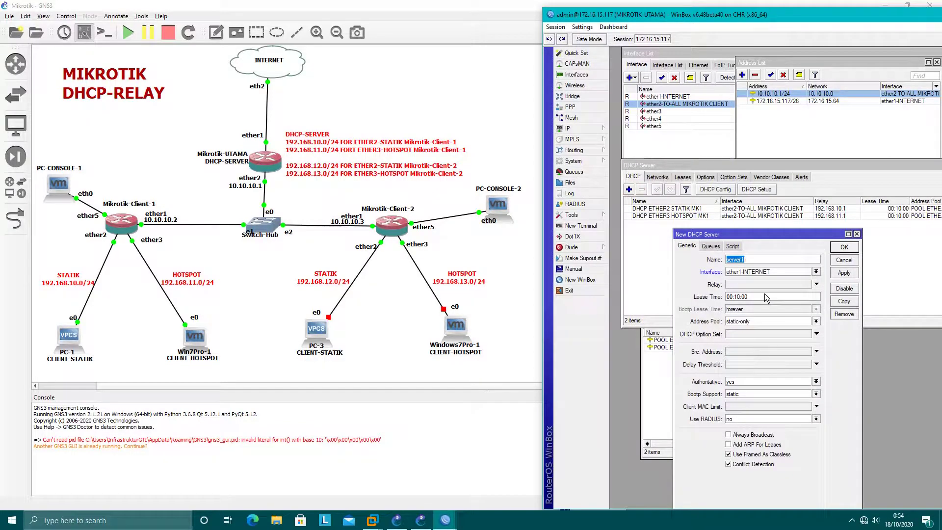
Step: Name it DHCP ETHER2 STATIK MK2 on ether2-TO-ALL MIKROTIK CLIENT with relay 192.168.12.1
{"action": "type", "text": "DHCP ETHER2 STATIK MK2"}
{"action": "left_click", "coordinate": [774, 275]}
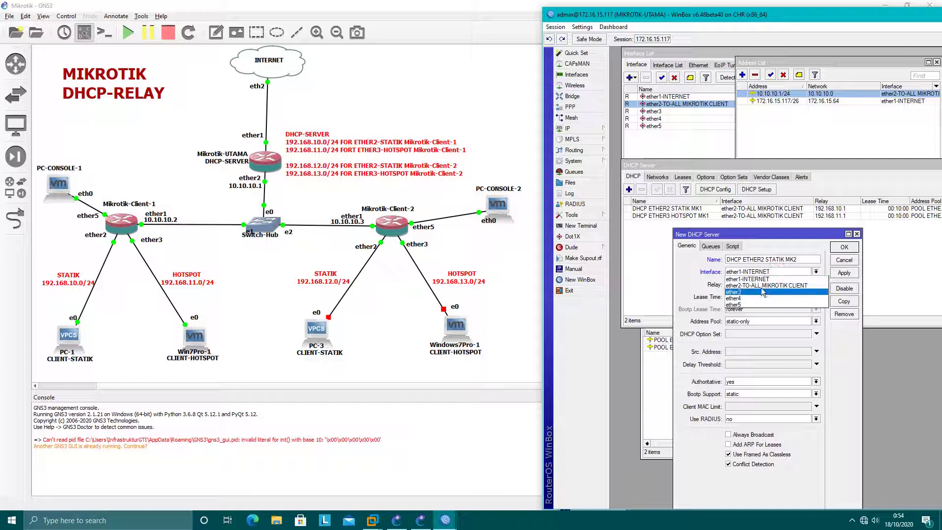
{"action": "left_click", "coordinate": [761, 286]}
{"action": "left_click", "coordinate": [743, 286]}
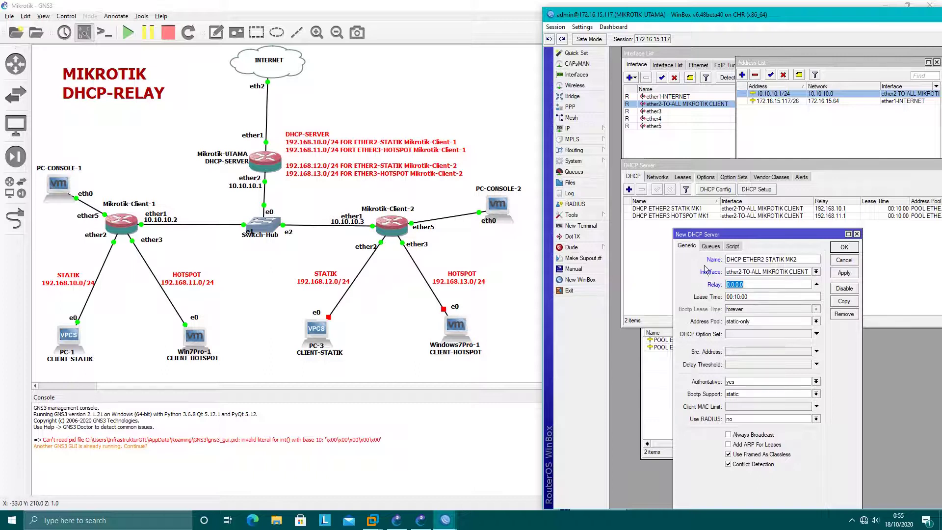
{"action": "type", "text": "192.168.12.1"}
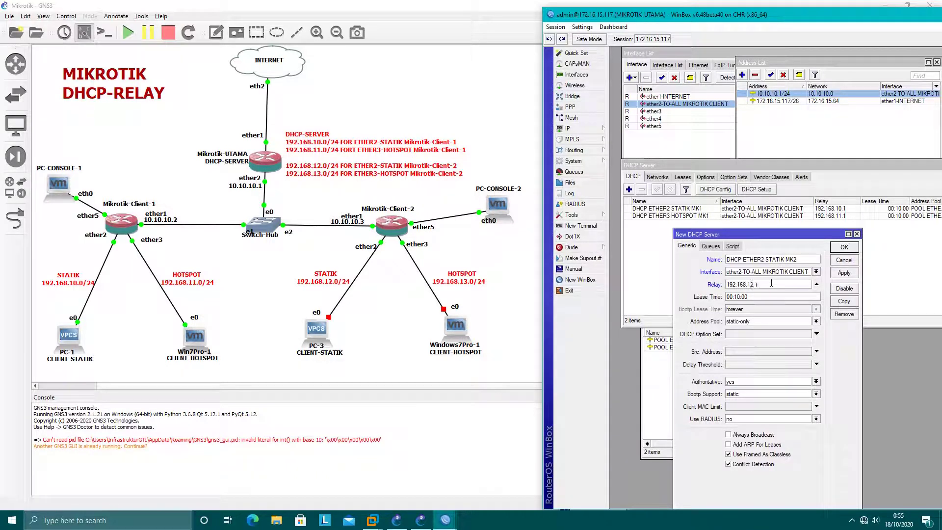
{"action": "left_click", "coordinate": [795, 321]}
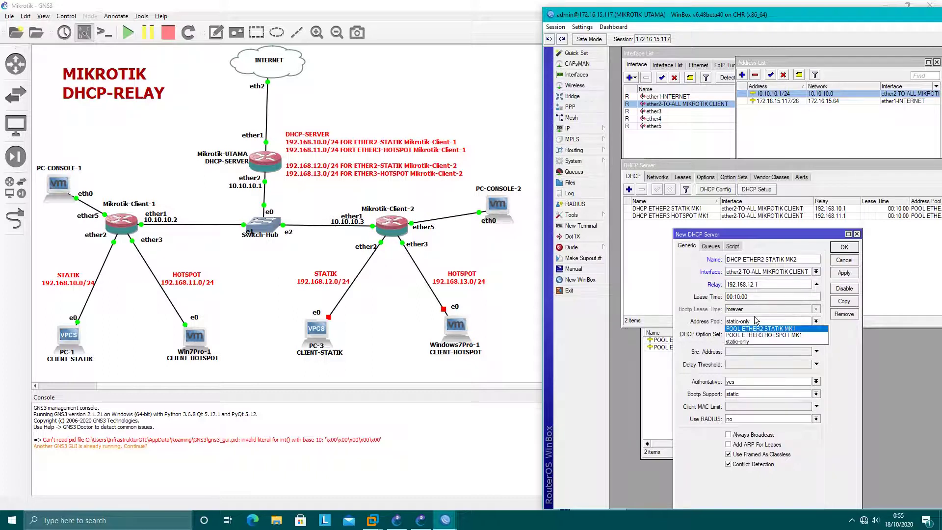
{"action": "left_click", "coordinate": [820, 235]}
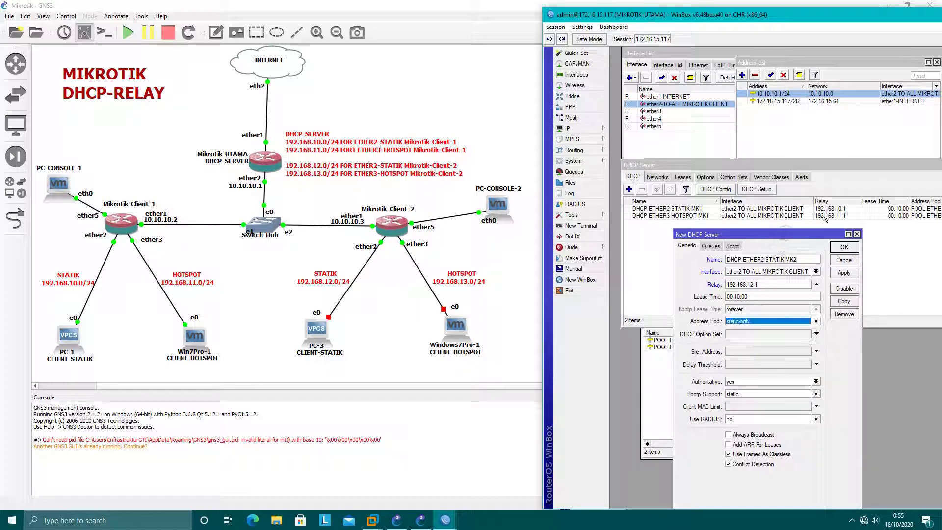
{"action": "left_click_drag", "start_coordinate": [820, 234], "coordinate": [891, 140]}
Step: Create IP pool POOL ETHER2 STATIK MK2 with range 192.168.12.2-192.168.12.254
{"action": "left_click", "coordinate": [721, 410]}
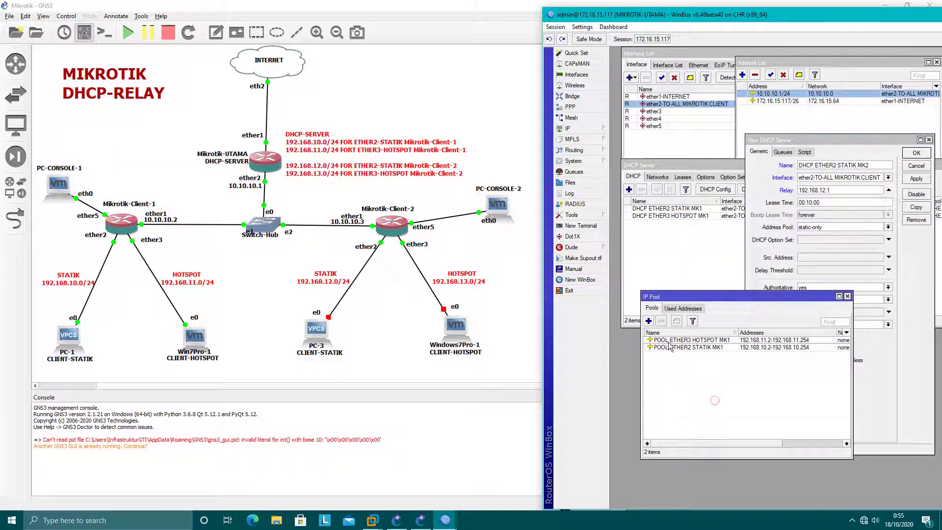
{"action": "left_click", "coordinate": [649, 321]}
{"action": "left_click_drag", "start_coordinate": [751, 211], "coordinate": [726, 294]}
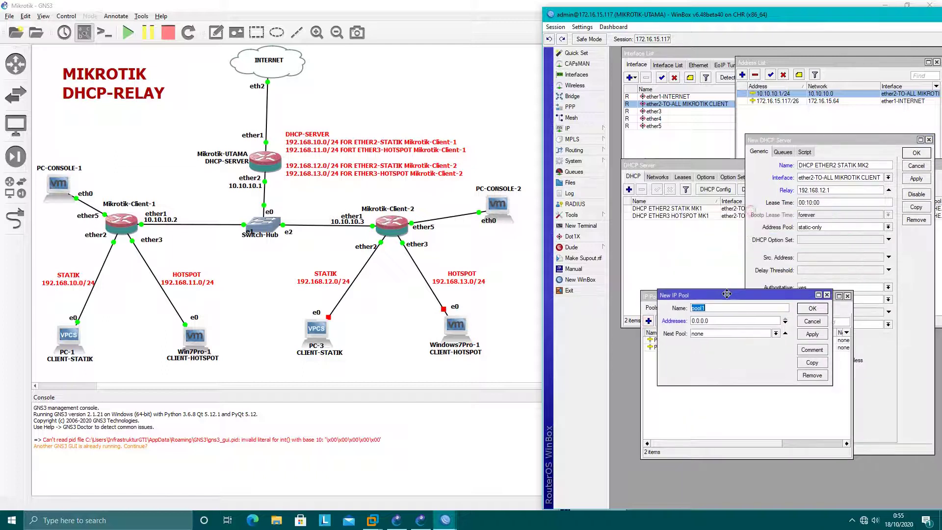
{"action": "type", "text": "POOL ETHER2 STATIK MK2"}
{"action": "key", "text": "Tab"}
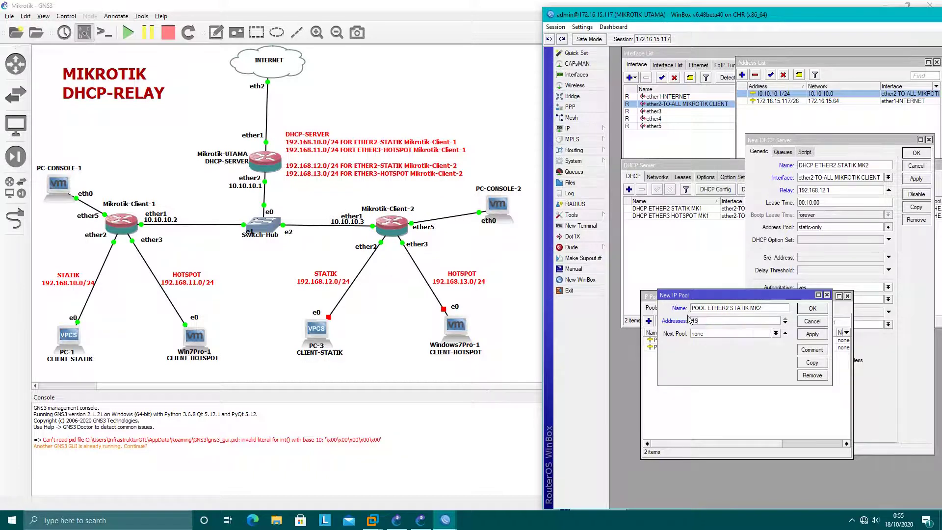
{"action": "type", "text": "192.168.12.2-192.168.12.254"}
{"action": "left_click", "coordinate": [813, 335]}
{"action": "left_click", "coordinate": [812, 308]}
{"action": "left_click_drag", "start_coordinate": [778, 298], "coordinate": [745, 305]}
Step: Assign POOL ETHER2 STATIK MK2 to the new DHCP server and save it
{"action": "left_click", "coordinate": [890, 371]}
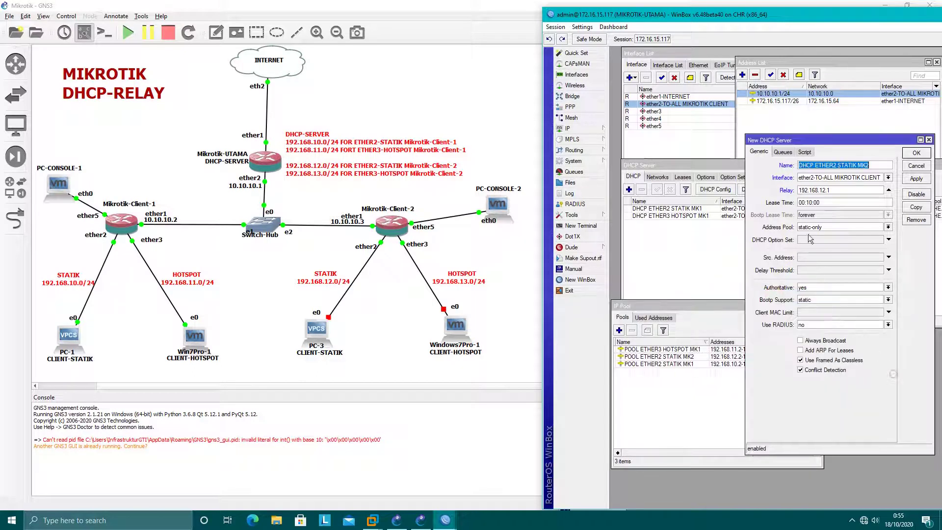
{"action": "left_click", "coordinate": [839, 227]}
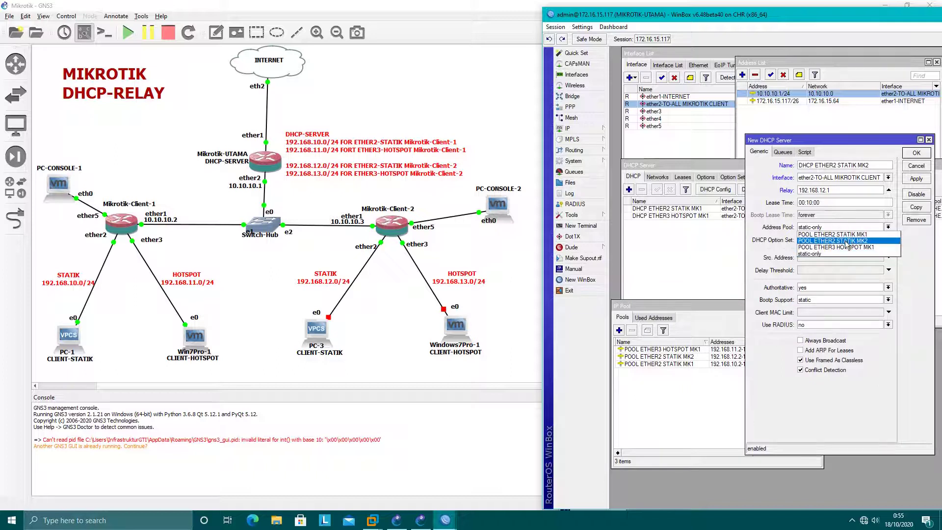
{"action": "left_click", "coordinate": [850, 241]}
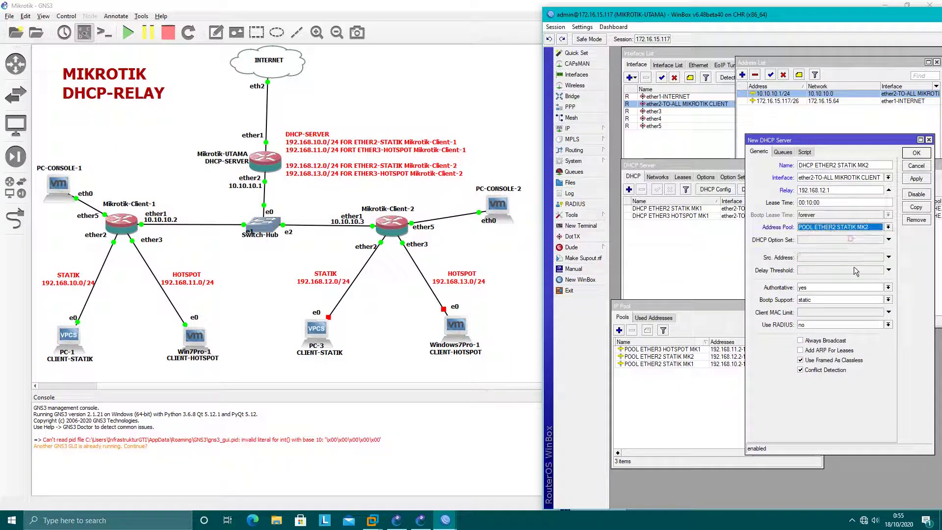
{"action": "left_click", "coordinate": [916, 181]}
{"action": "left_click", "coordinate": [910, 159]}
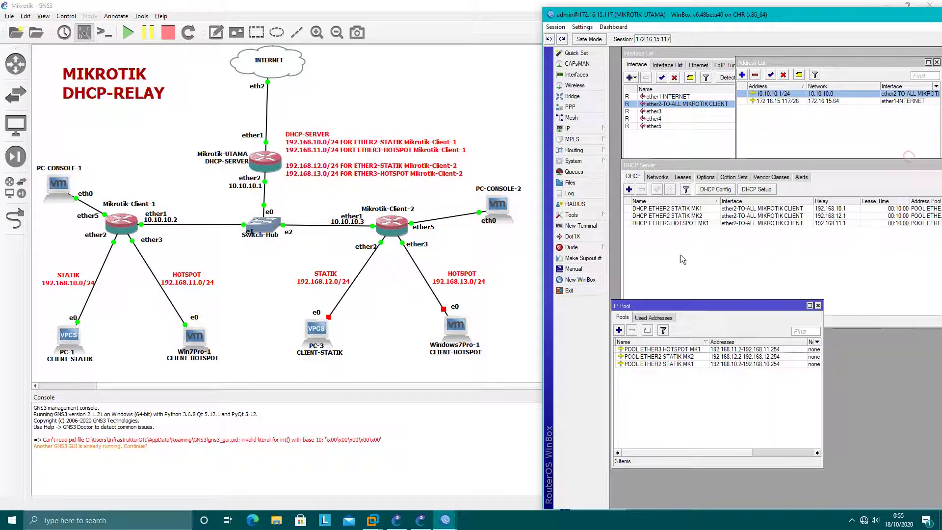
Step: Add DHCP network 192.168.12.0/24 with gateway 192.168.12.1 and netmask 24
{"action": "left_click", "coordinate": [657, 177]}
{"action": "left_click_drag", "start_coordinate": [681, 169], "coordinate": [698, 149]}
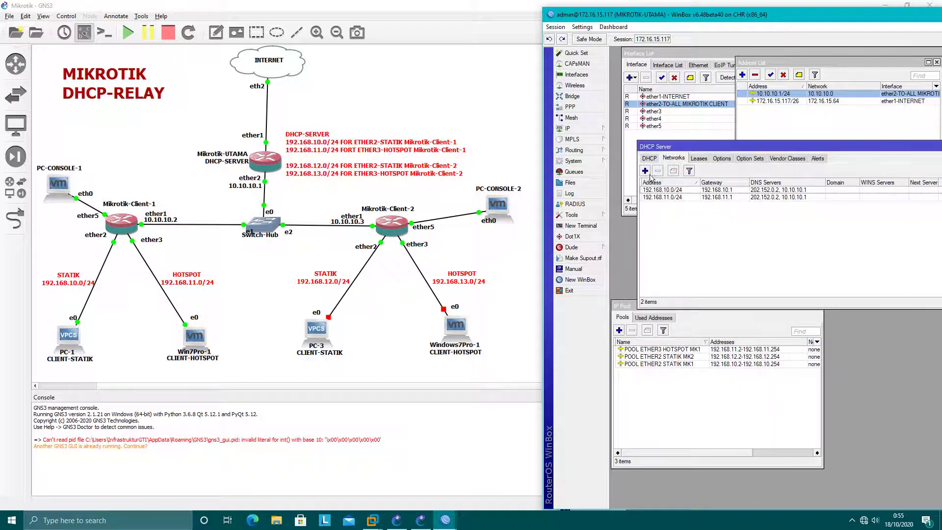
{"action": "left_click", "coordinate": [645, 171]}
{"action": "type", "text": "1"}
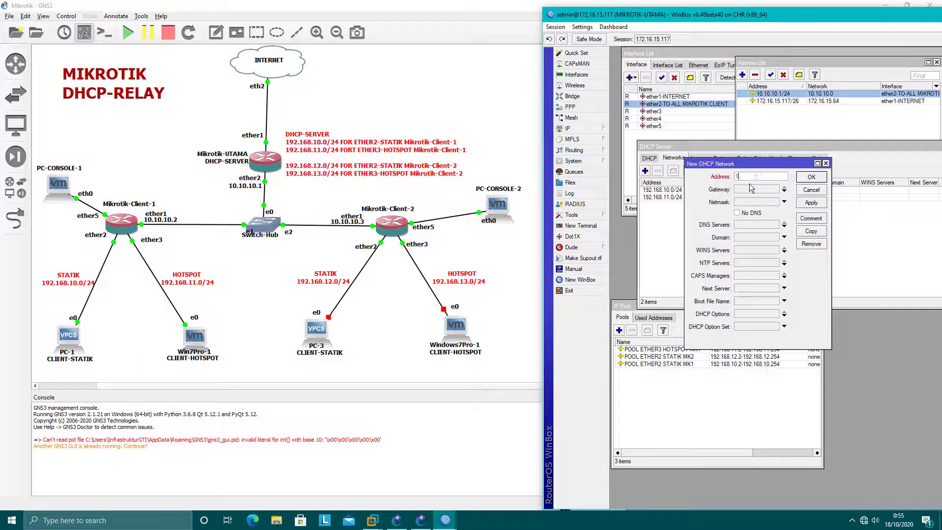
{"action": "type", "text": "92.168.12.0/24"}
{"action": "left_click", "coordinate": [749, 189]}
{"action": "type", "text": "192.168.12.1"}
{"action": "key", "text": "Tab"}
{"action": "type", "text": "2"}
Step: Give the network DNS servers 202.152.0.2 and 10.10.10.1 and save it
{"action": "left_click", "coordinate": [755, 226]}
{"action": "type", "text": "202.152.0.2"}
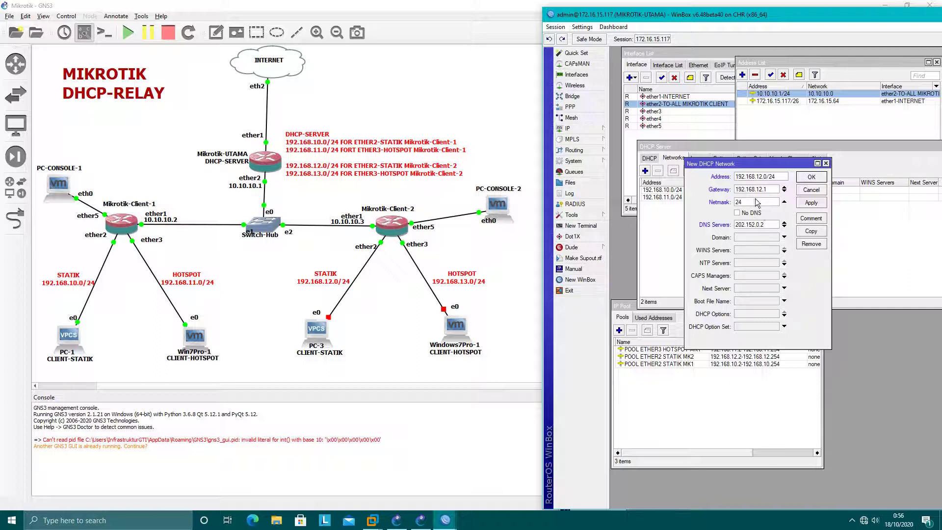
{"action": "left_click", "coordinate": [784, 226]}
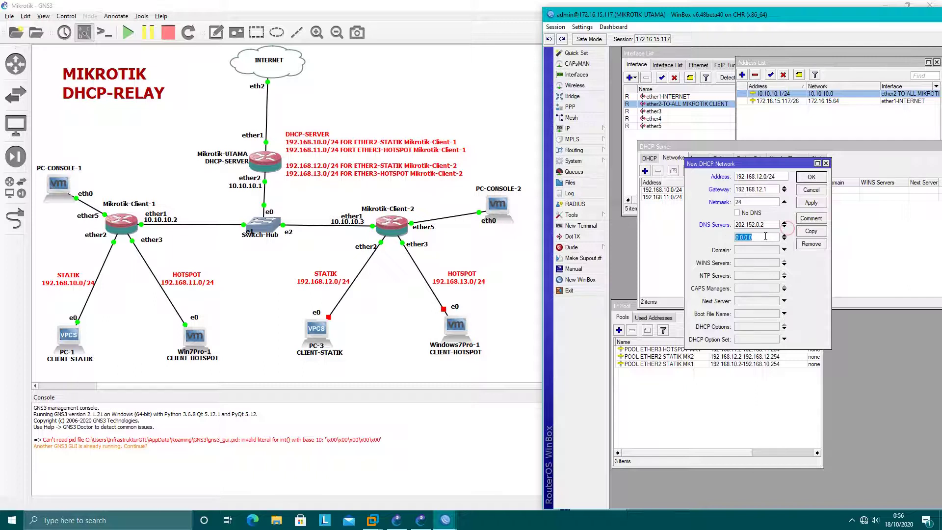
{"action": "type", "text": "10.10.10.1"}
{"action": "left_click", "coordinate": [812, 177]}
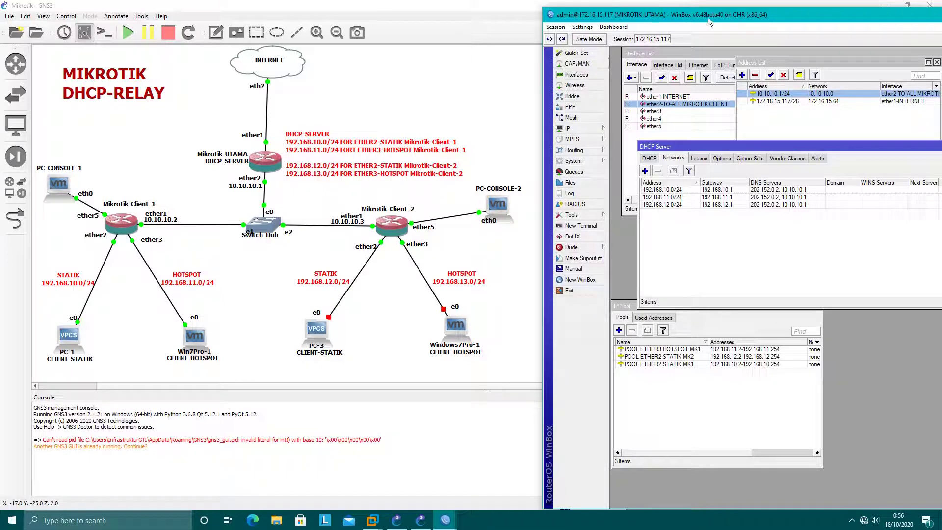
{"action": "left_click_drag", "start_coordinate": [708, 17], "coordinate": [251, 10]}
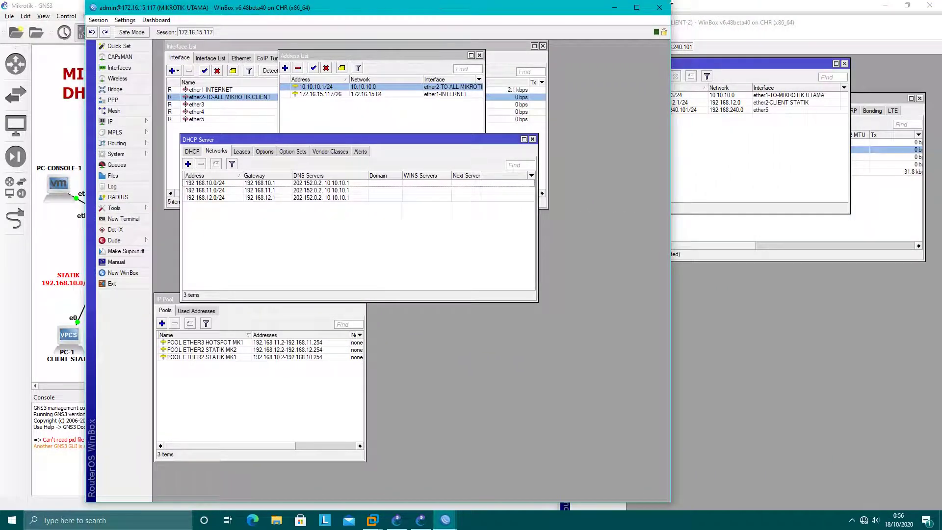
Step: Minimize the UTAMA session, rearrange the Client-2 windows, and open IP > DHCP Relay
{"action": "left_click", "coordinate": [614, 8]}
{"action": "left_click_drag", "start_coordinate": [705, 23], "coordinate": [660, 13]}
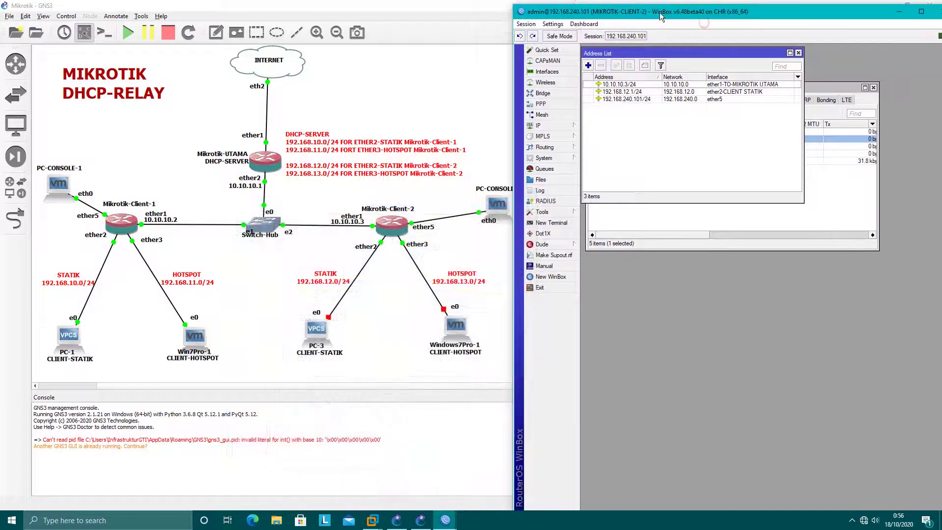
{"action": "left_click_drag", "start_coordinate": [764, 55], "coordinate": [790, 51]}
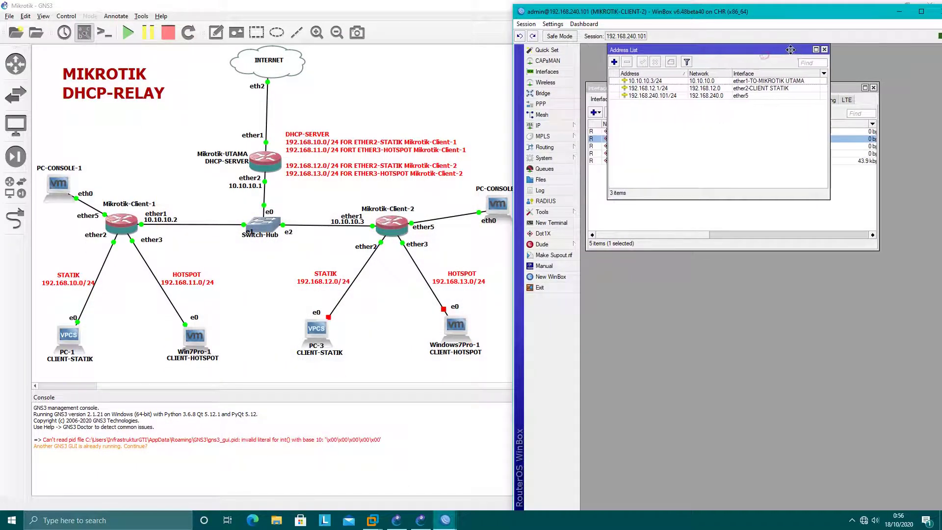
{"action": "left_click", "coordinate": [795, 222]}
{"action": "left_click_drag", "start_coordinate": [757, 89], "coordinate": [851, 65]}
{"action": "left_click", "coordinate": [713, 50]}
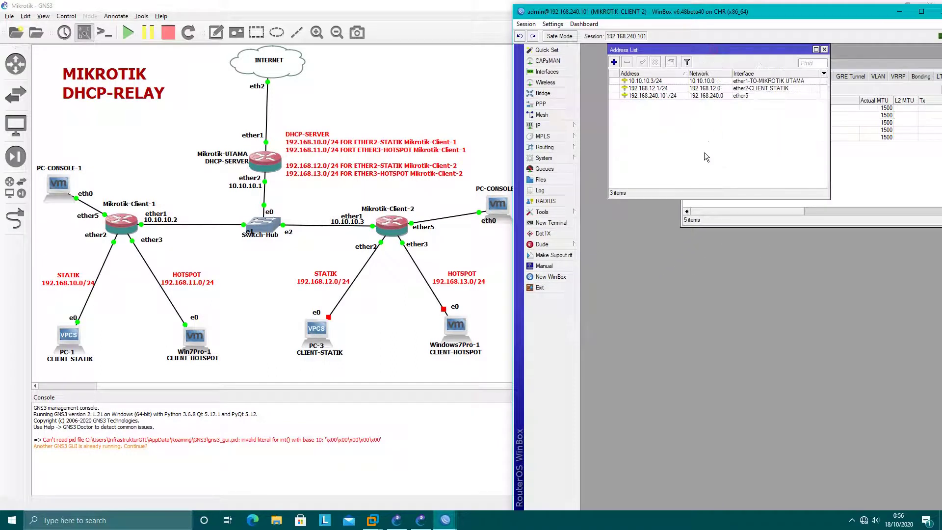
{"action": "left_click", "coordinate": [550, 125]}
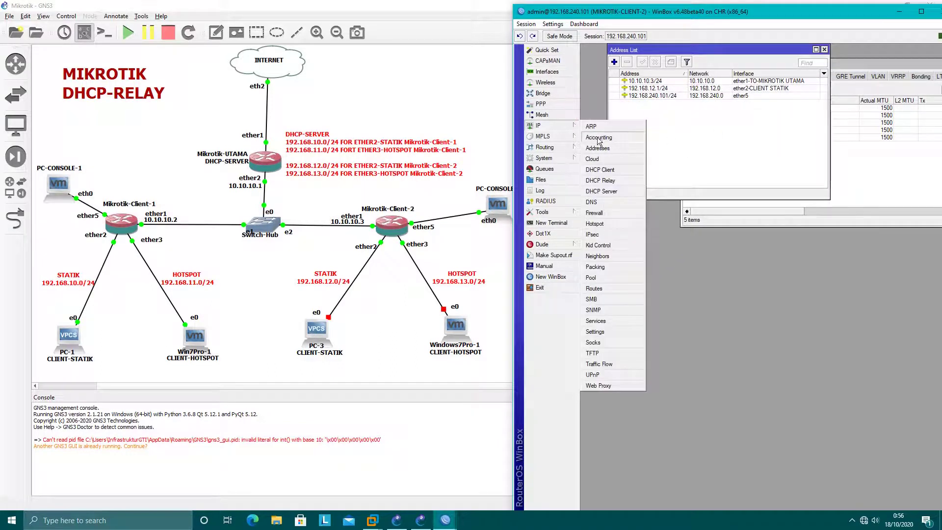
{"action": "left_click", "coordinate": [600, 180]}
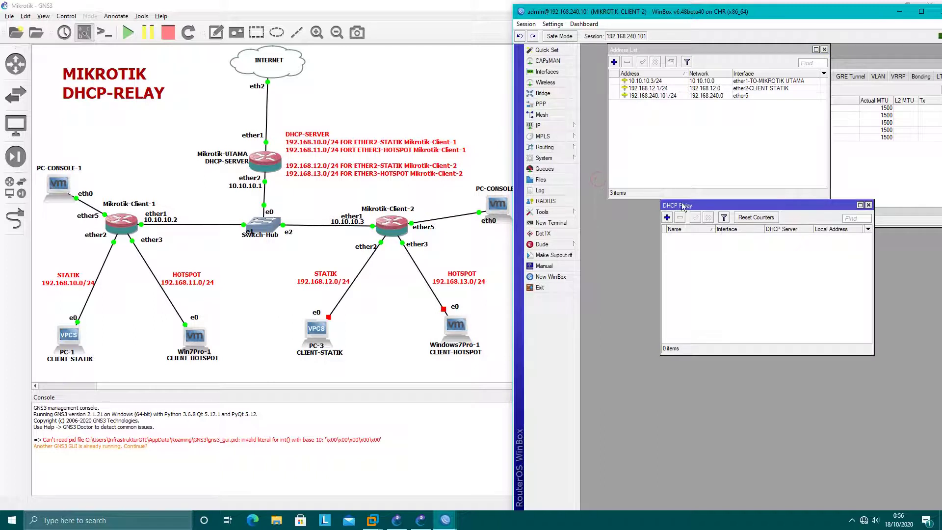
Step: Add relay RELAY-ETHER2 STATIK on ether2-CLIENT STATIK forwarding to DHCP server 10.10.10.1
{"action": "left_click", "coordinate": [666, 217]}
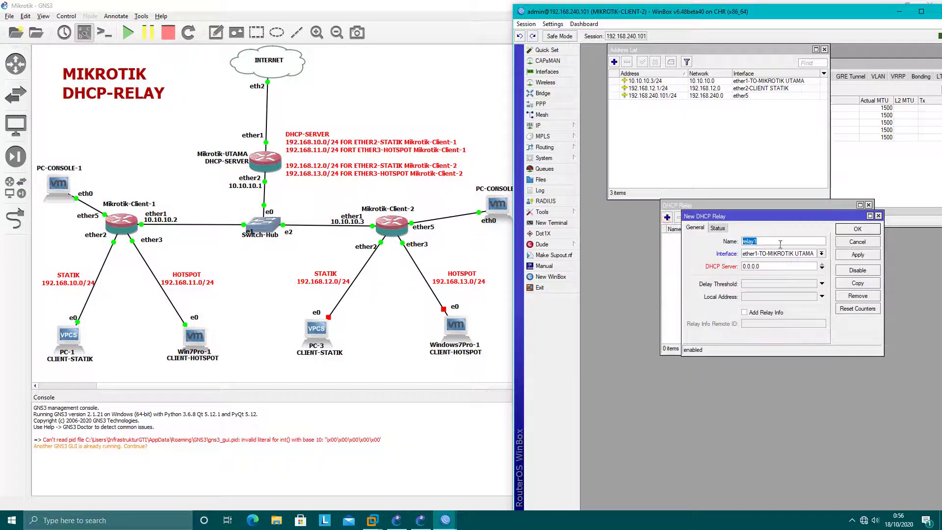
{"action": "type", "text": "EH"}
{"action": "type", "text": "LAY-ETHER2 STATIK"}
{"action": "left_click", "coordinate": [800, 255]}
{"action": "left_click", "coordinate": [758, 269]}
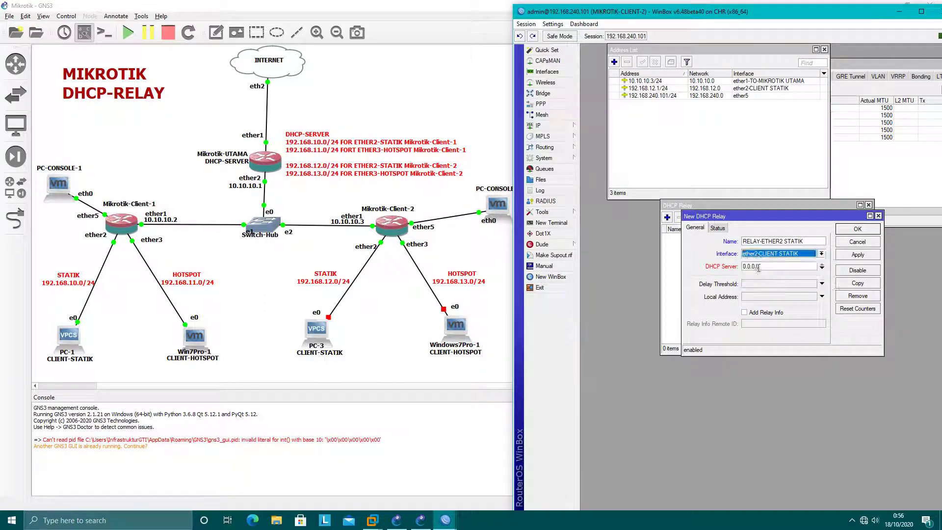
{"action": "left_click", "coordinate": [759, 268]}
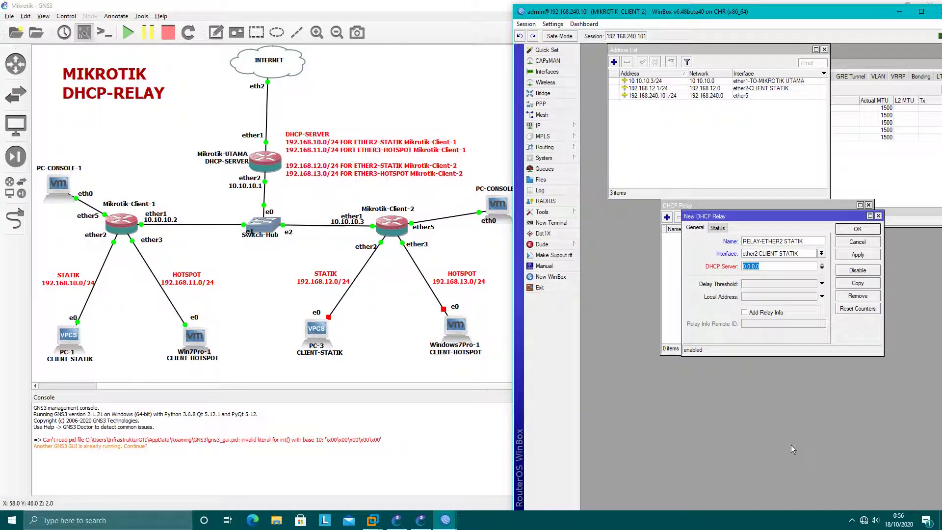
{"action": "type", "text": "10.10.10.1"}
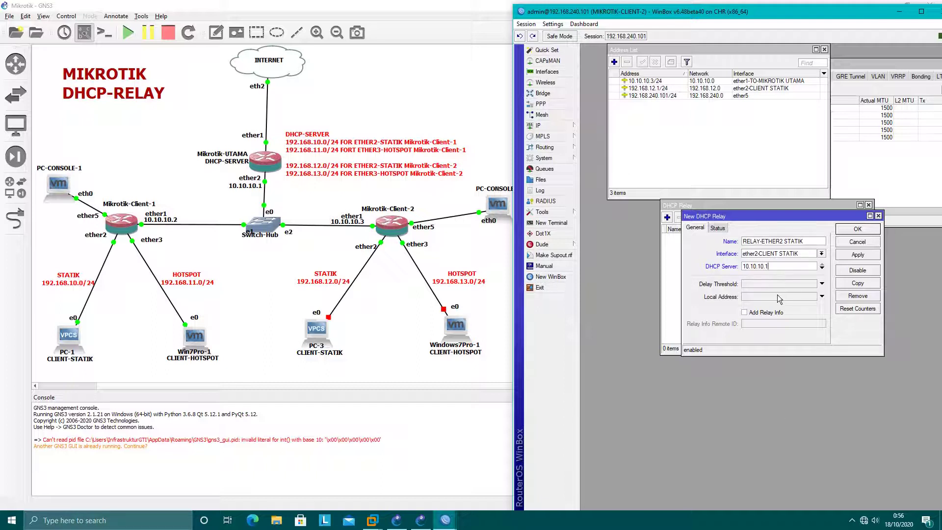
Step: Set the relay's local address to 192.168.12.1 and save the relay
{"action": "left_click", "coordinate": [778, 297]}
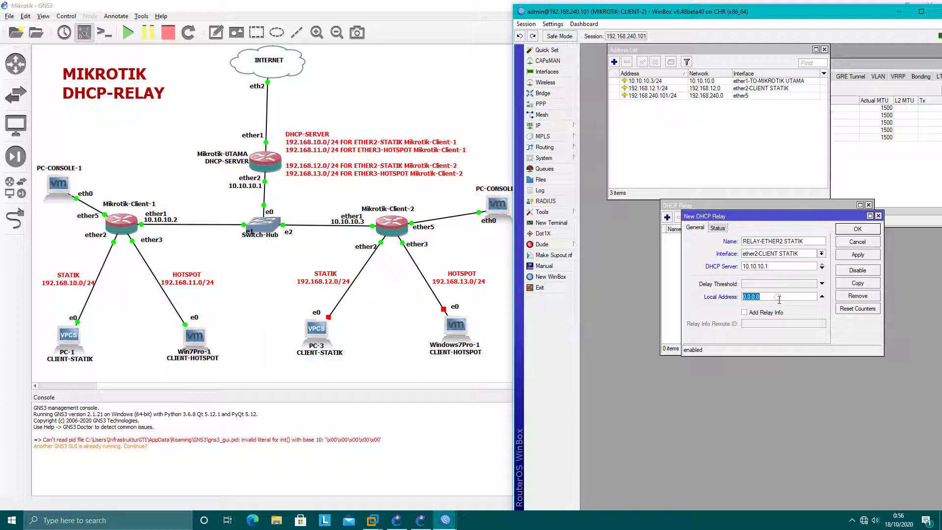
{"action": "left_click", "coordinate": [766, 89]}
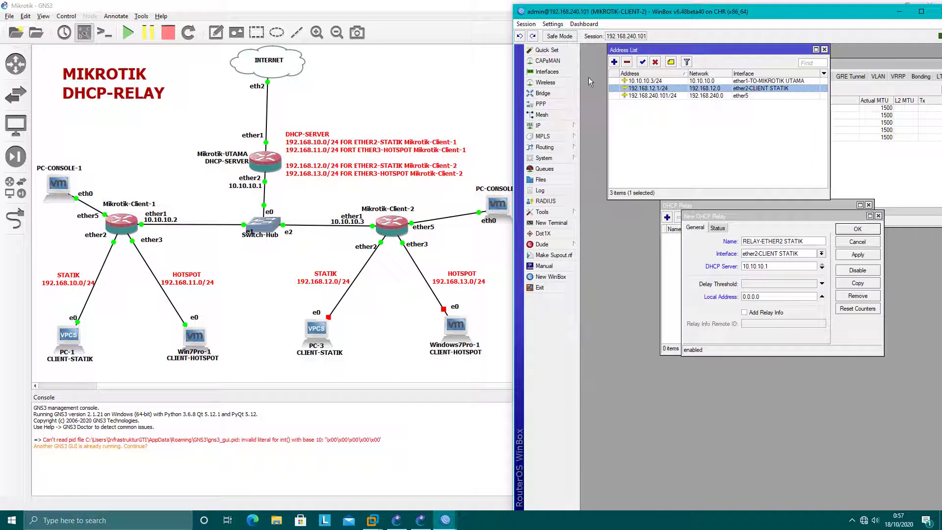
{"action": "left_click", "coordinate": [763, 296]}
{"action": "type", "text": "1"}
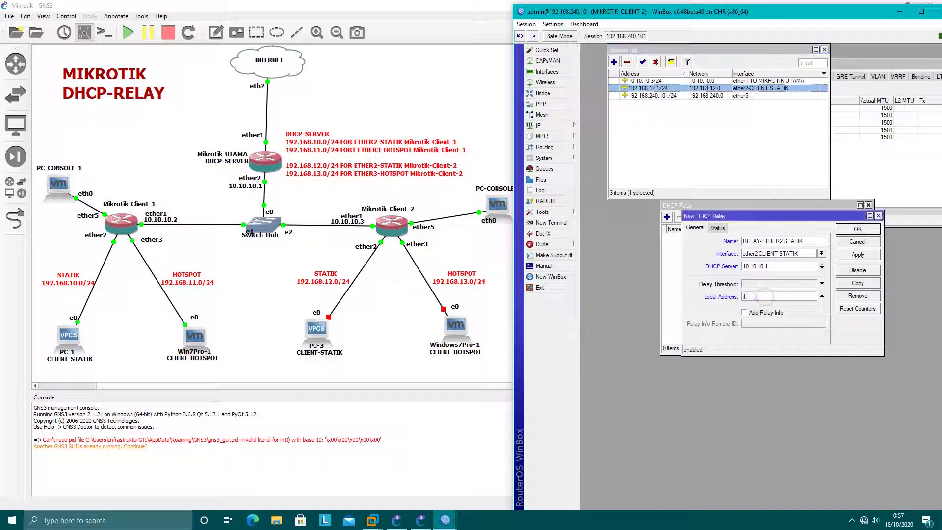
{"action": "type", "text": "92.168.12.1"}
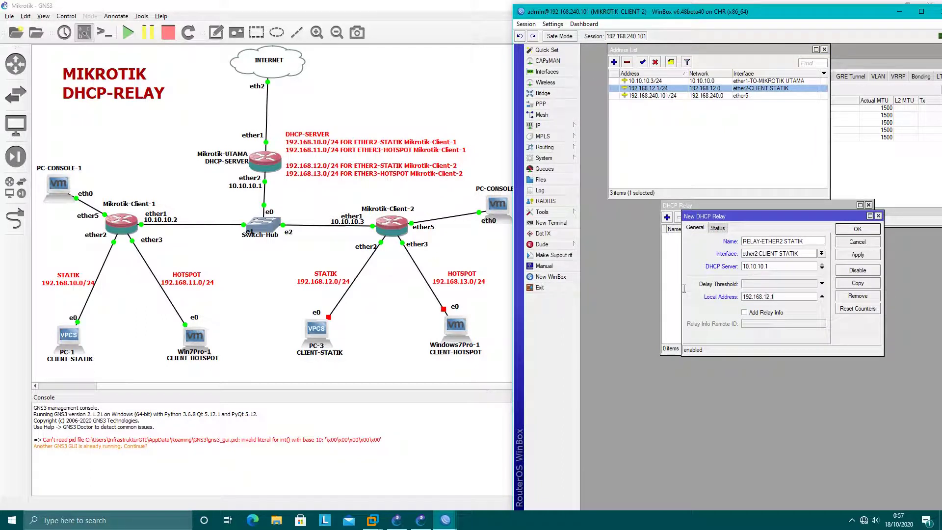
{"action": "left_click", "coordinate": [868, 255]}
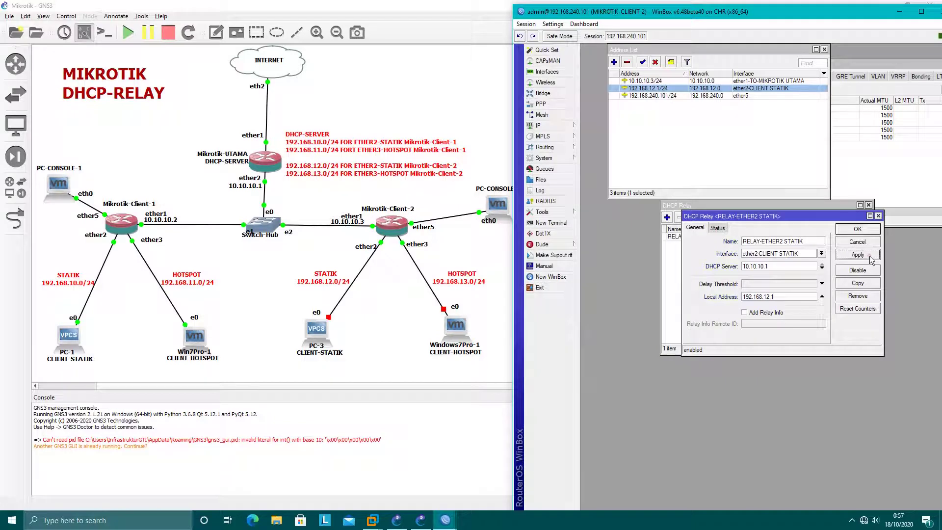
{"action": "left_click", "coordinate": [864, 230]}
{"action": "left_click", "coordinate": [799, 308]}
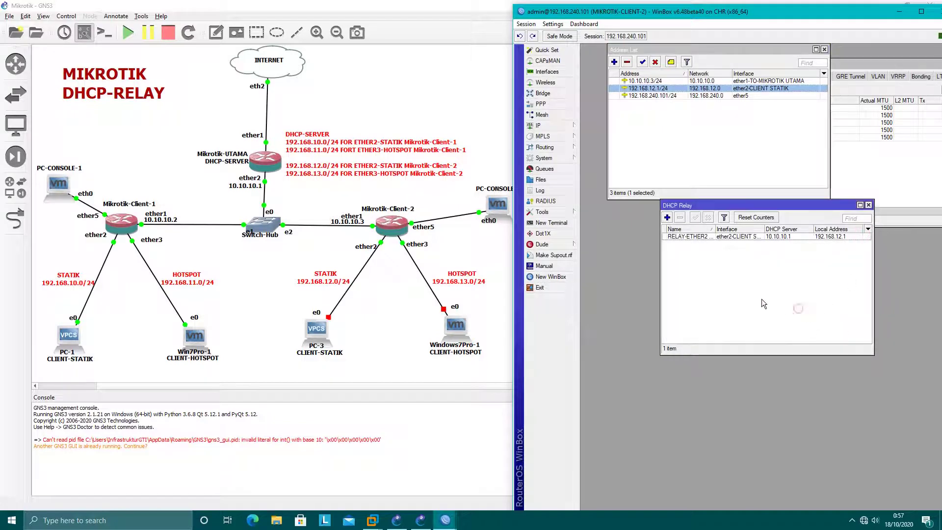
{"action": "left_click", "coordinate": [898, 11]}
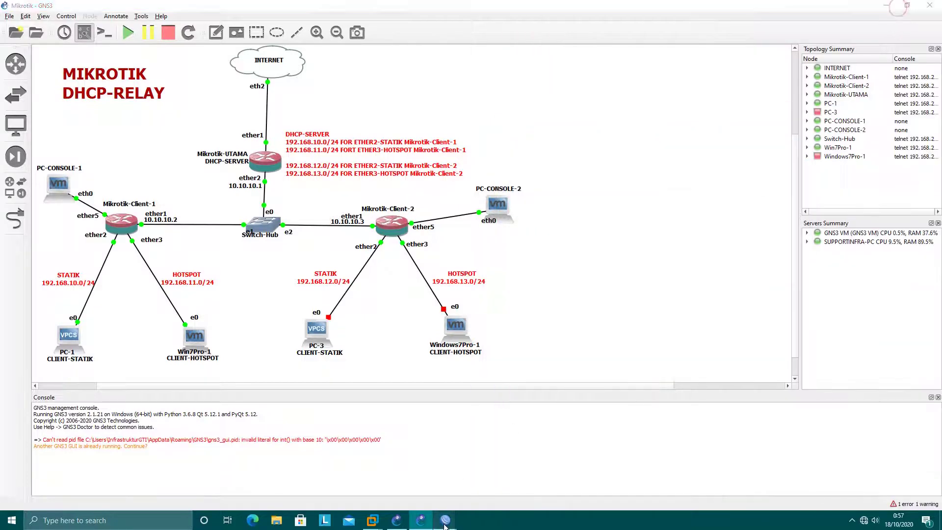
Step: Restore the MIKROTIK-UTAMA session on the right half and start the PC-3 node
{"action": "mouse_move", "coordinate": [423, 505]}
{"action": "left_click", "coordinate": [462, 484]}
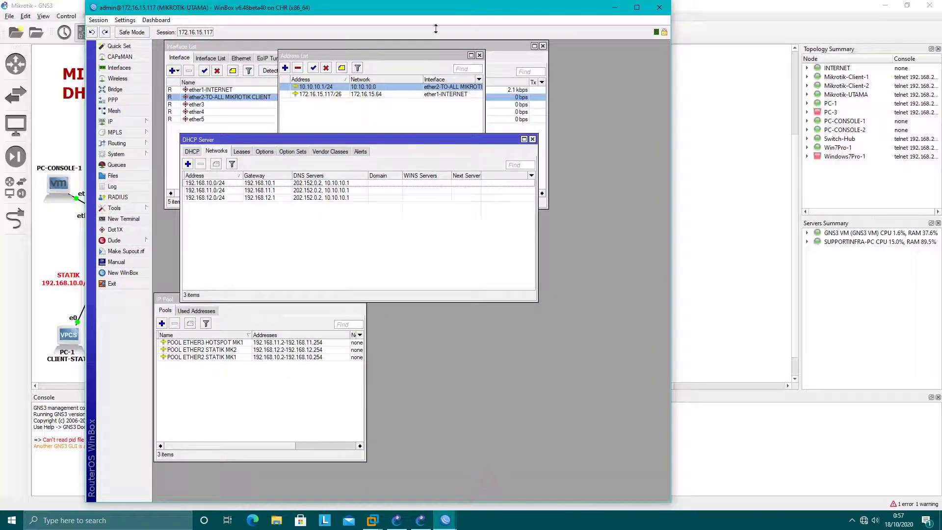
{"action": "left_click_drag", "start_coordinate": [450, 7], "coordinate": [906, 20]}
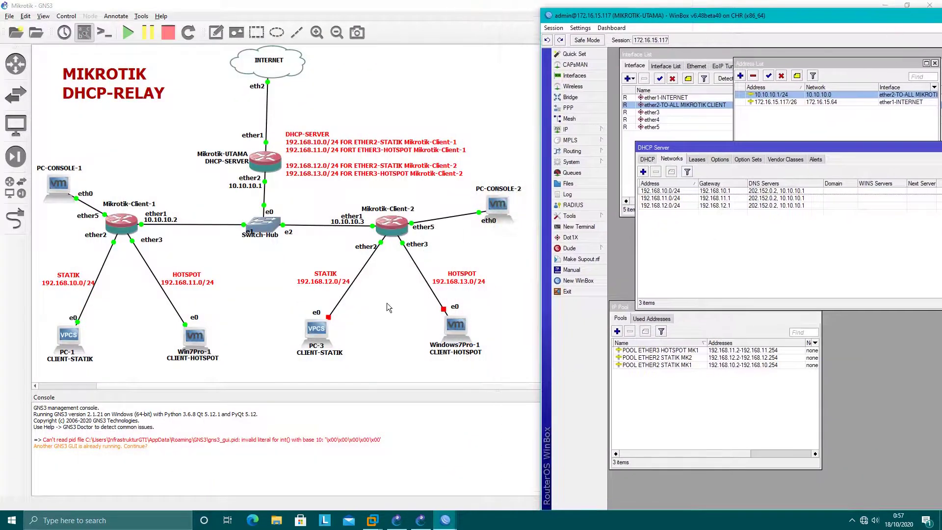
{"action": "right_click", "coordinate": [319, 332]}
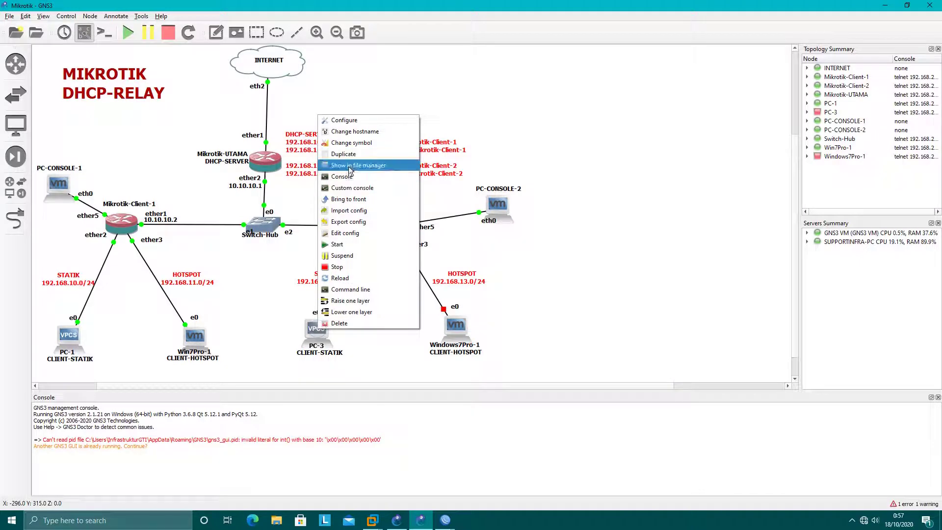
{"action": "left_click", "coordinate": [347, 244]}
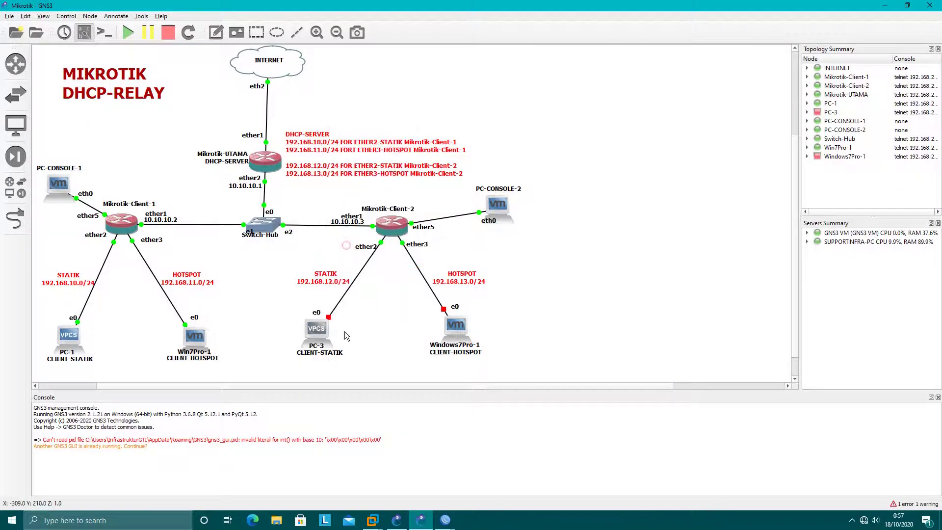
Step: Check the UTAMA DHCP server's Leases tab, then return to PC-3
{"action": "left_click", "coordinate": [444, 520]}
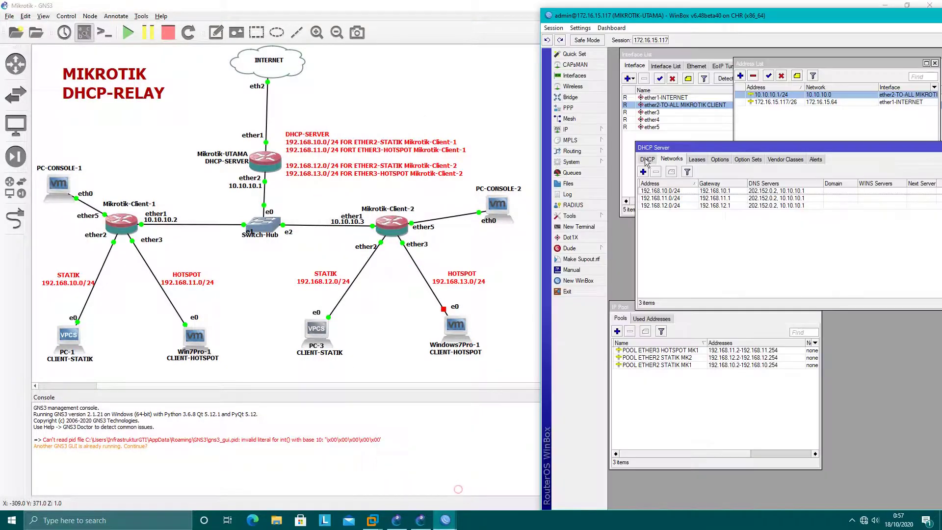
{"action": "left_click", "coordinate": [459, 490]}
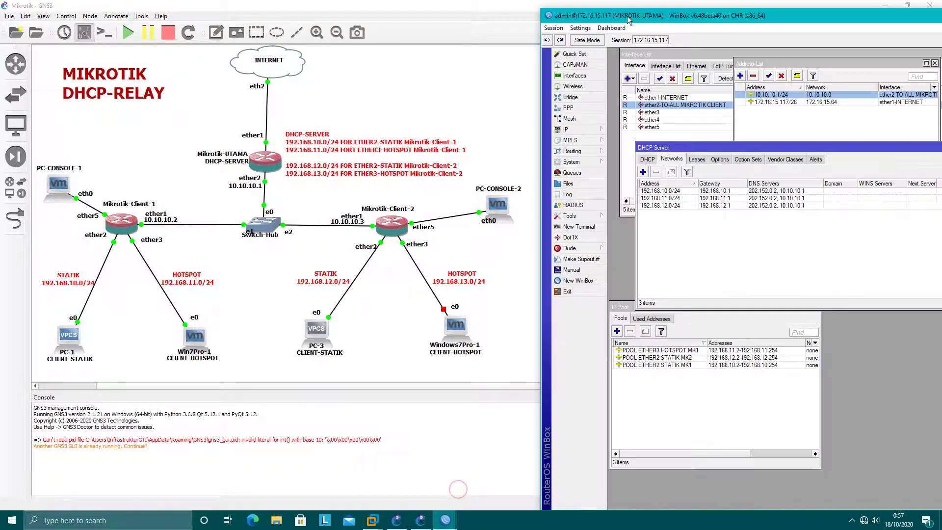
{"action": "left_click", "coordinate": [696, 160]}
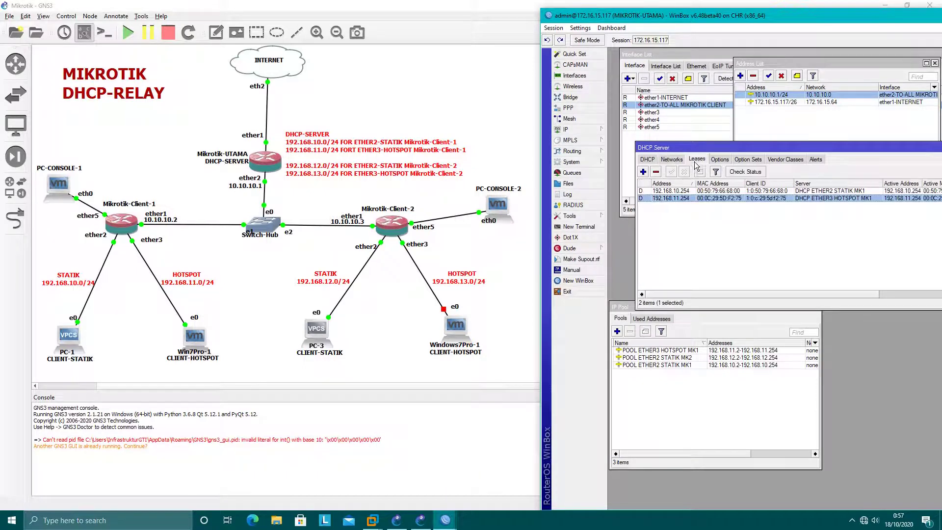
{"action": "left_click", "coordinate": [322, 330]}
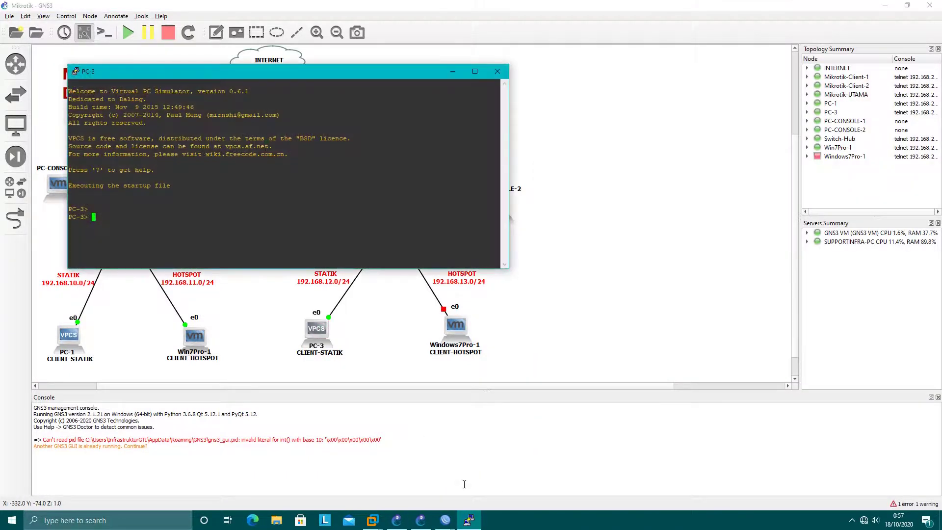
Step: Place the UTAMA session beside the PC-3 console and run 'ip dhcp' to get a lease
{"action": "left_click", "coordinate": [474, 484]}
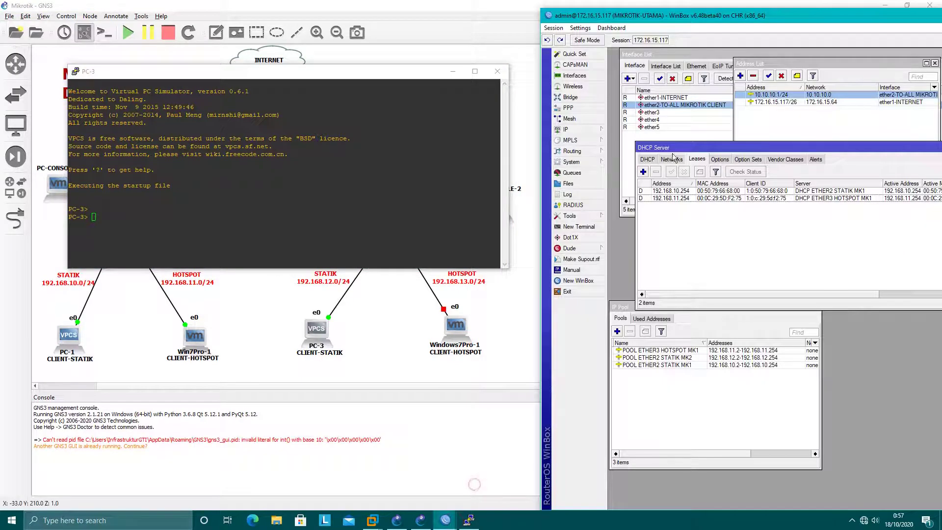
{"action": "left_click_drag", "start_coordinate": [420, 77], "coordinate": [408, 167]}
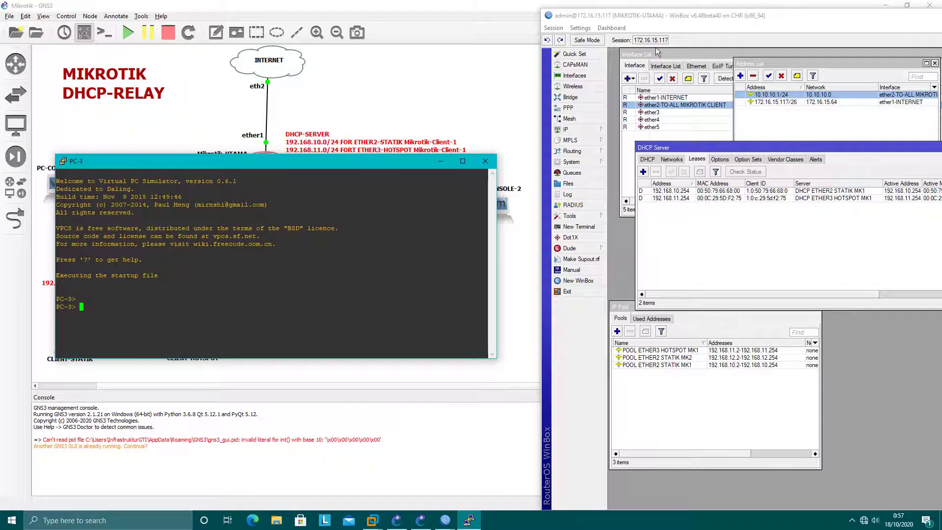
{"action": "left_click", "coordinate": [632, 19]}
{"action": "left_click", "coordinate": [344, 254]}
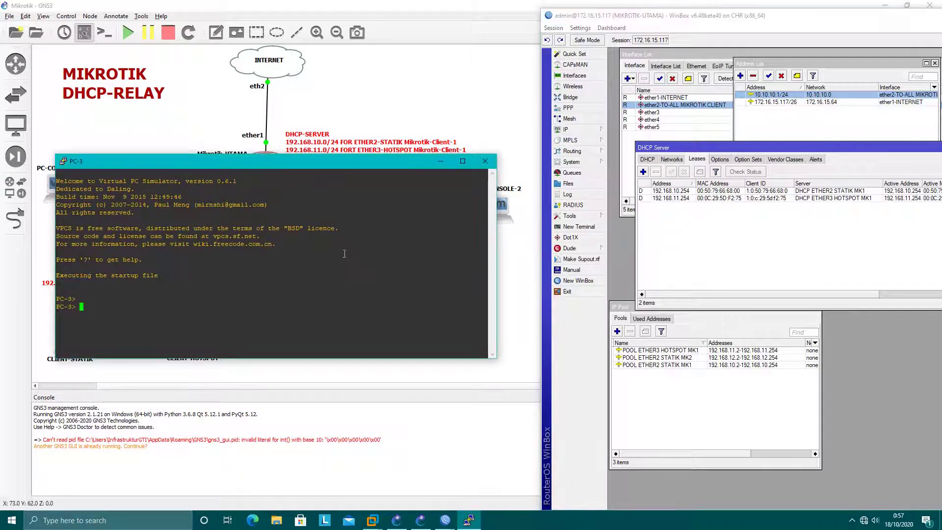
{"action": "type", "text": "IP DHCP"}
{"action": "key", "text": "BackSpace"}
{"action": "key", "text": "BackSpace"}
{"action": "key", "text": "BackSpace"}
{"action": "key", "text": "BackSpace"}
{"action": "type", "text": "ip dhcp"}
{"action": "key", "text": "Return"}
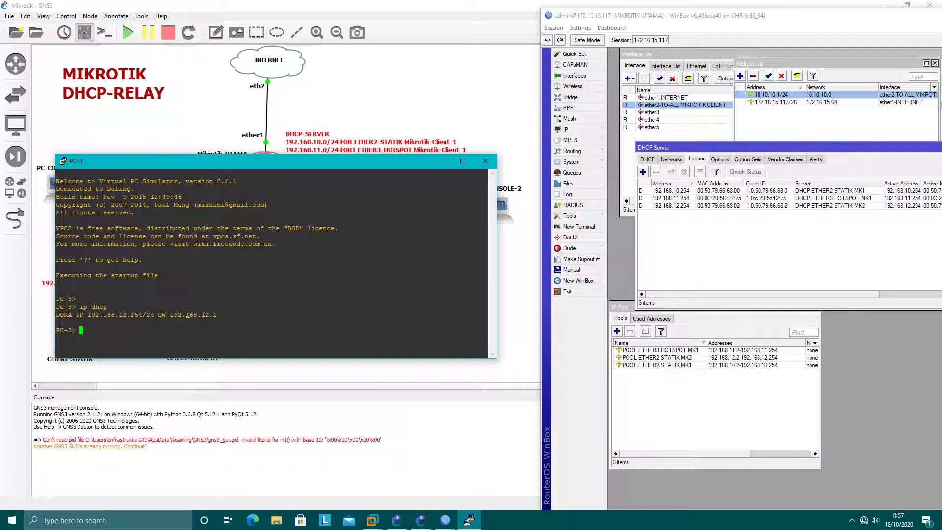
Step: Run 'show' to confirm 192.168.12.254/24, match the UTAMA lease, and enter 'ping 192.168.12.1'
{"action": "type", "text": "show"}
{"action": "key", "text": "Return"}
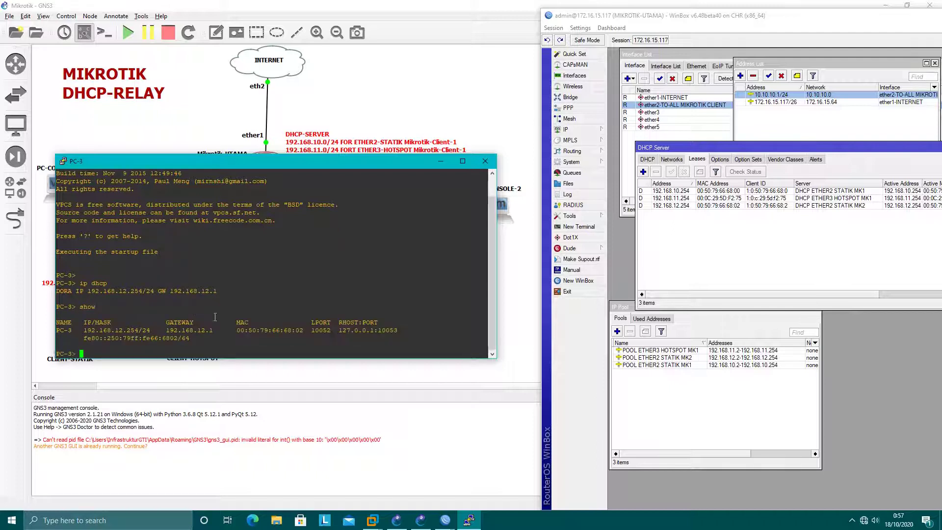
{"action": "left_click_drag", "start_coordinate": [98, 329], "coordinate": [140, 330]}
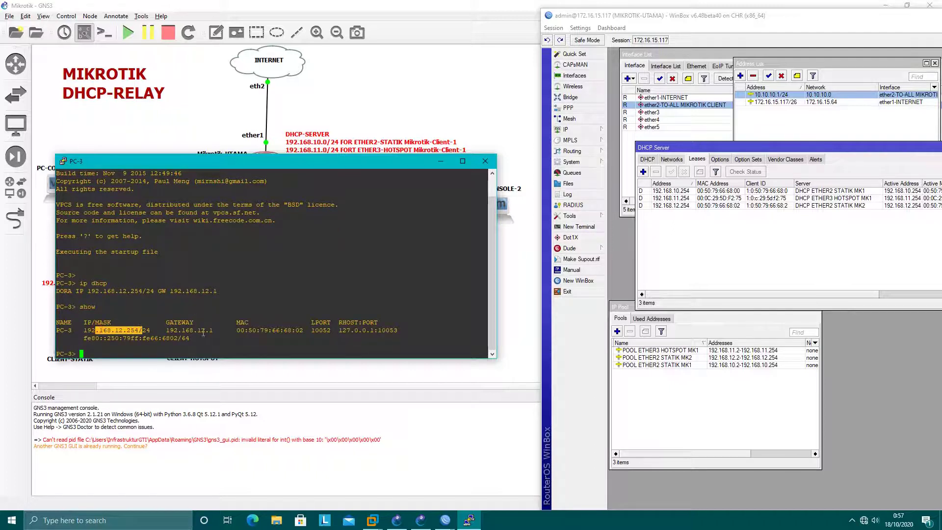
{"action": "left_click", "coordinate": [692, 206]}
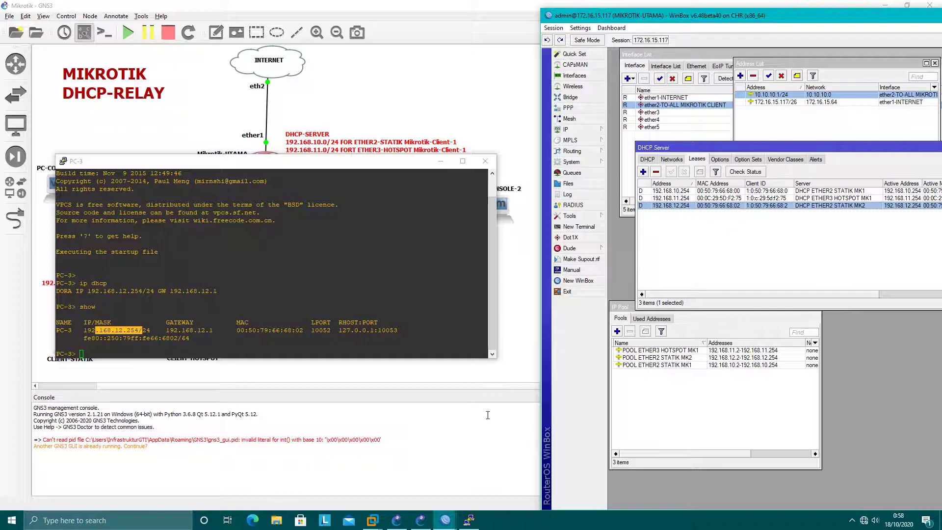
{"action": "left_click", "coordinate": [337, 301]}
{"action": "type", "text": "ping"}
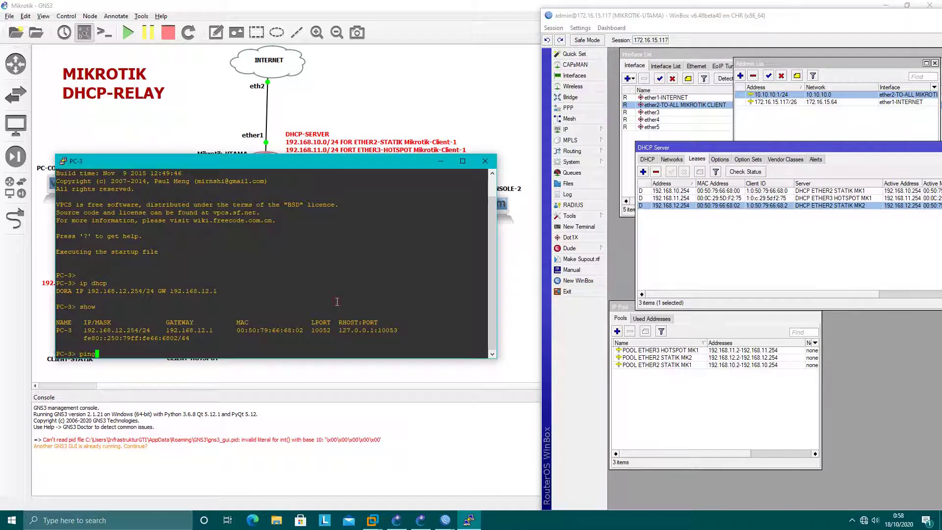
{"action": "type", "text": " 192.168.12.1"}
Step: Position the CLIENT-2 session to show both routers and ping gateway 192.168.12.1
{"action": "left_click", "coordinate": [455, 524]}
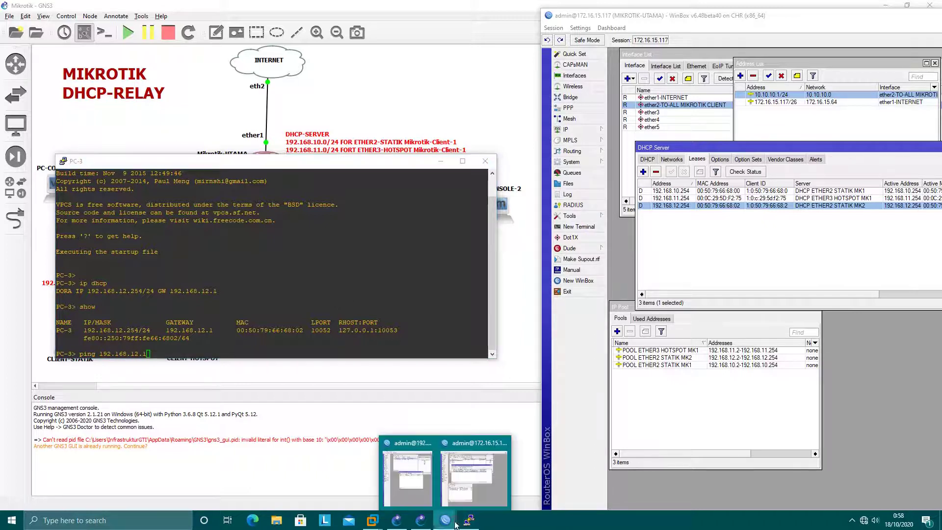
{"action": "left_click", "coordinate": [407, 473]}
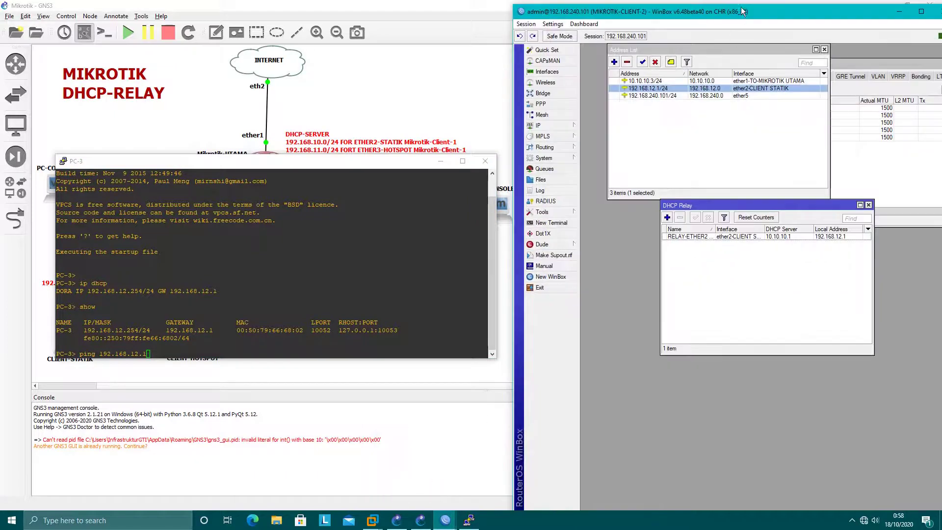
{"action": "left_click_drag", "start_coordinate": [746, 11], "coordinate": [749, 234]}
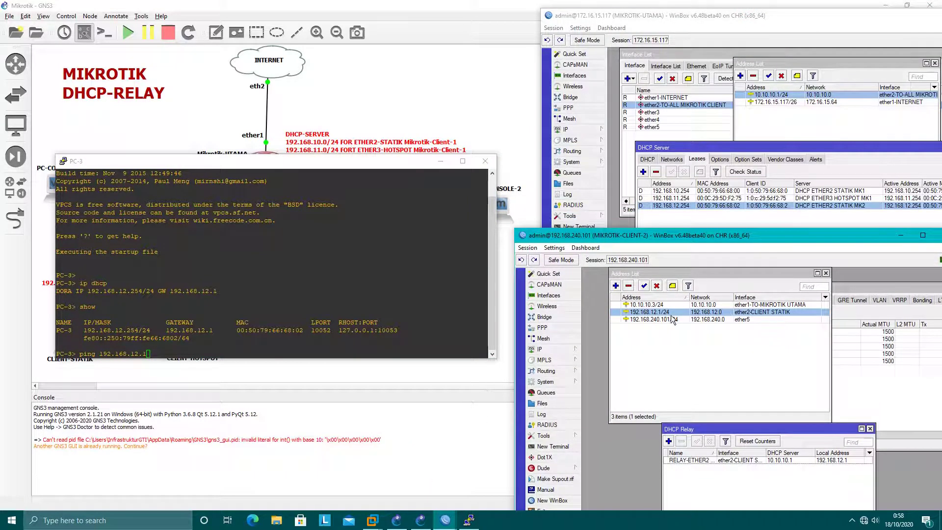
{"action": "left_click", "coordinate": [305, 314]}
{"action": "key", "text": "Return"}
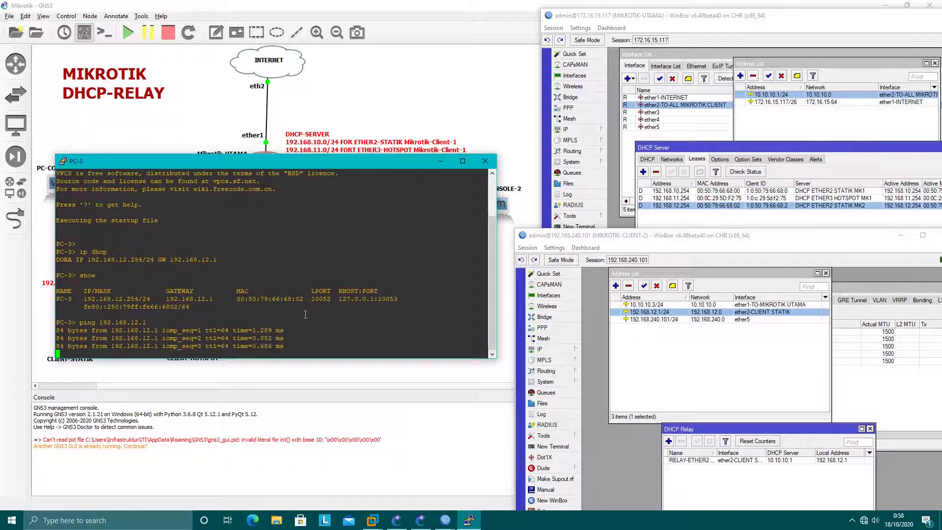
{"action": "key", "text": "ctrl+c"}
Step: Ping 8.8.8.8 briefly, then trace the route to 8.8.8.8
{"action": "type", "text": "ping"}
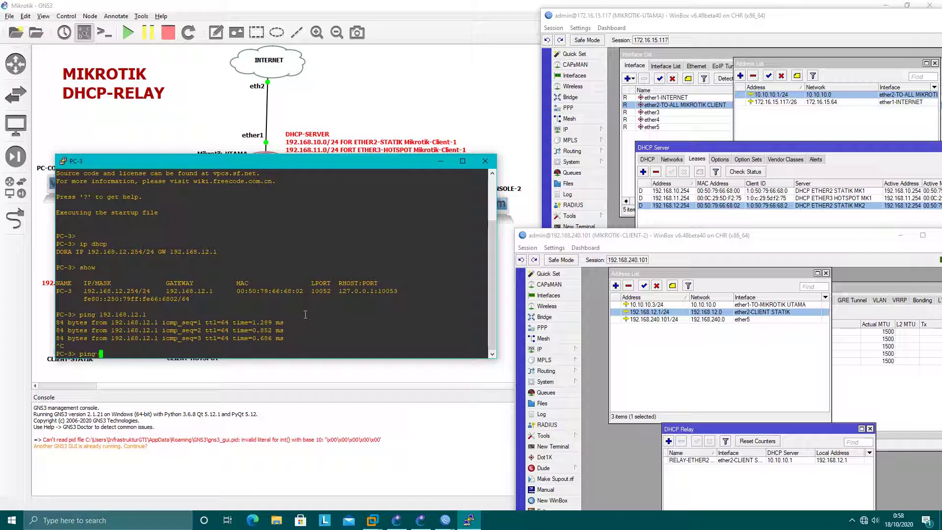
{"action": "type", "text": " 8.8.8.8"}
{"action": "key", "text": "Return"}
{"action": "key", "text": "ctrl+c"}
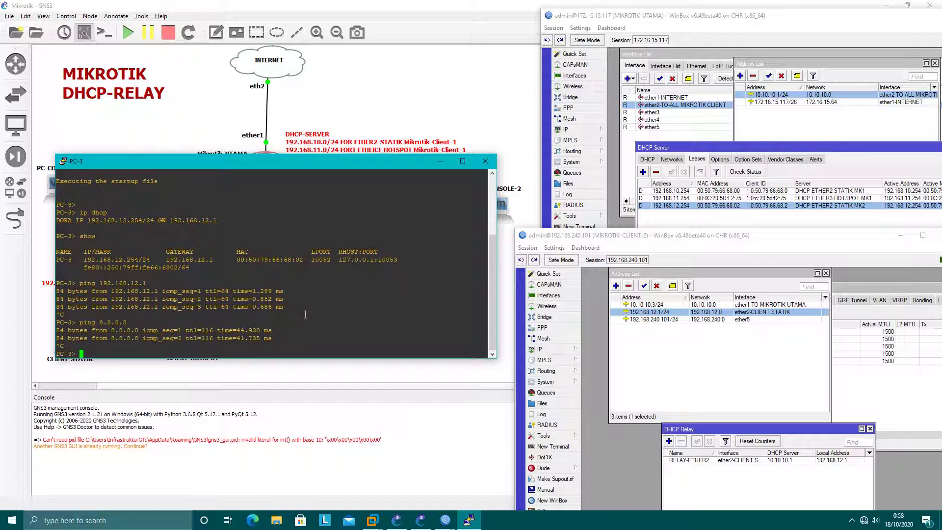
{"action": "type", "text": "trace 8.8.8.8"}
{"action": "key", "text": "Return"}
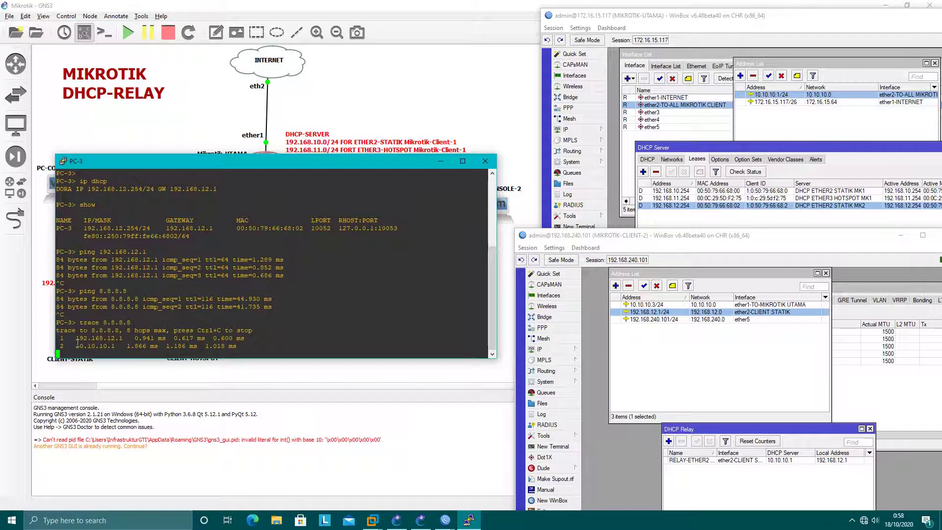
Step: Highlight the 10.10.10.1 hop, compare with UTAMA's addresses, and close the PC-3 console
{"action": "left_click_drag", "start_coordinate": [76, 345], "coordinate": [117, 346]}
{"action": "left_click", "coordinate": [662, 41]}
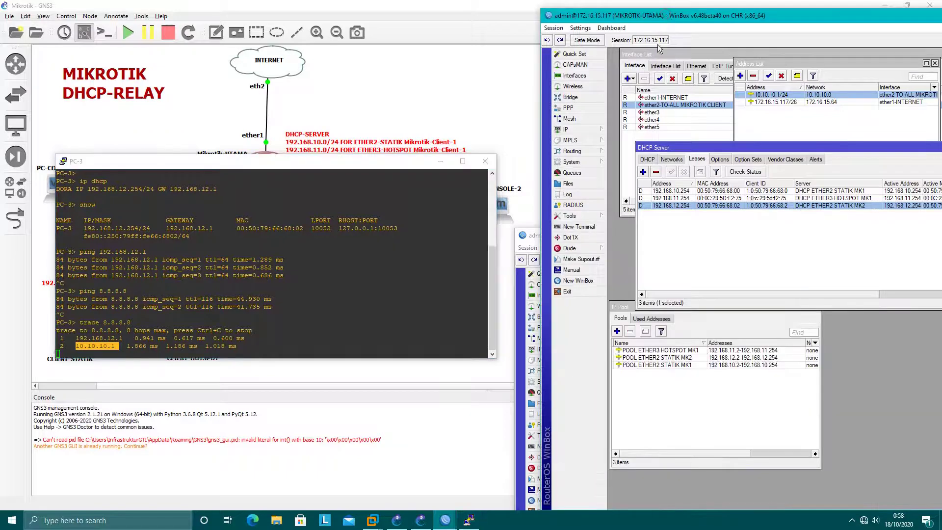
{"action": "left_click", "coordinate": [409, 290]}
{"action": "left_click", "coordinate": [728, 17]}
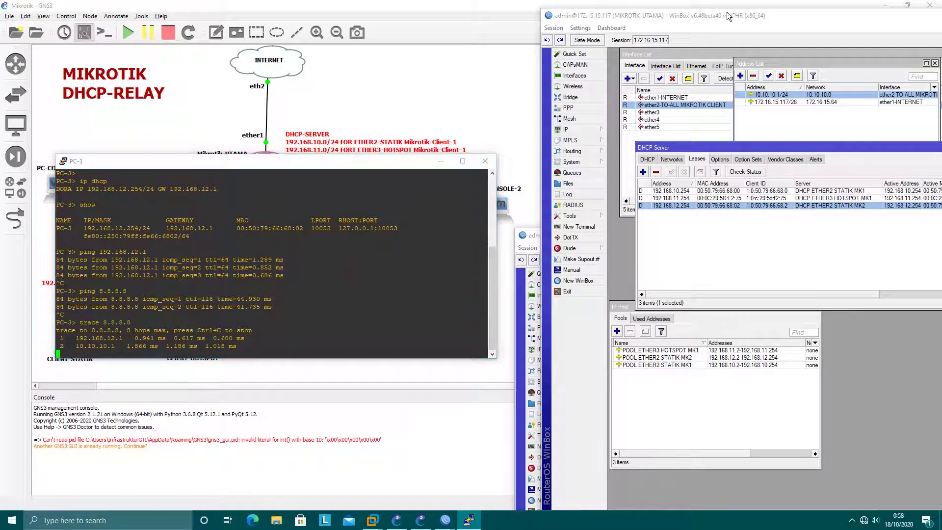
{"action": "left_click", "coordinate": [317, 279]}
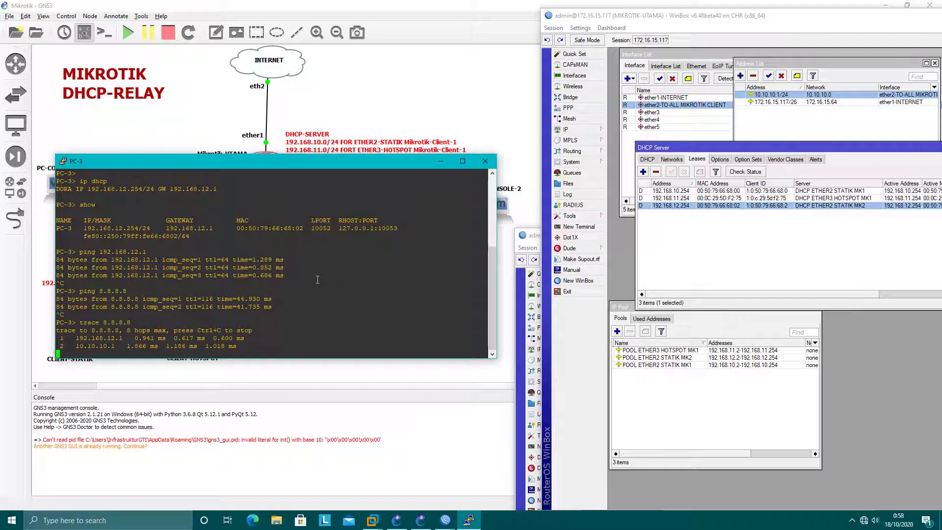
{"action": "key", "text": "Return"}
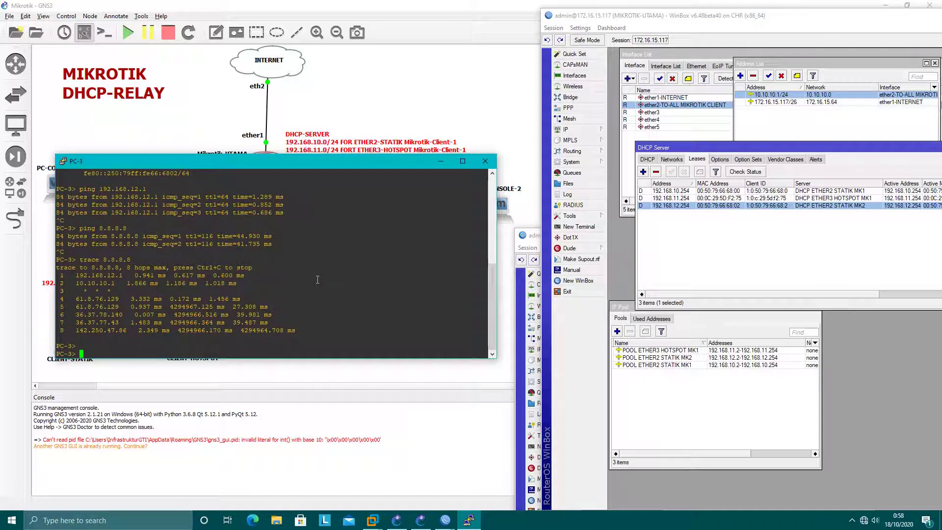
{"action": "left_click_drag", "start_coordinate": [69, 283], "coordinate": [123, 283]}
{"action": "left_click", "coordinate": [324, 290]}
{"action": "left_click", "coordinate": [485, 160]}
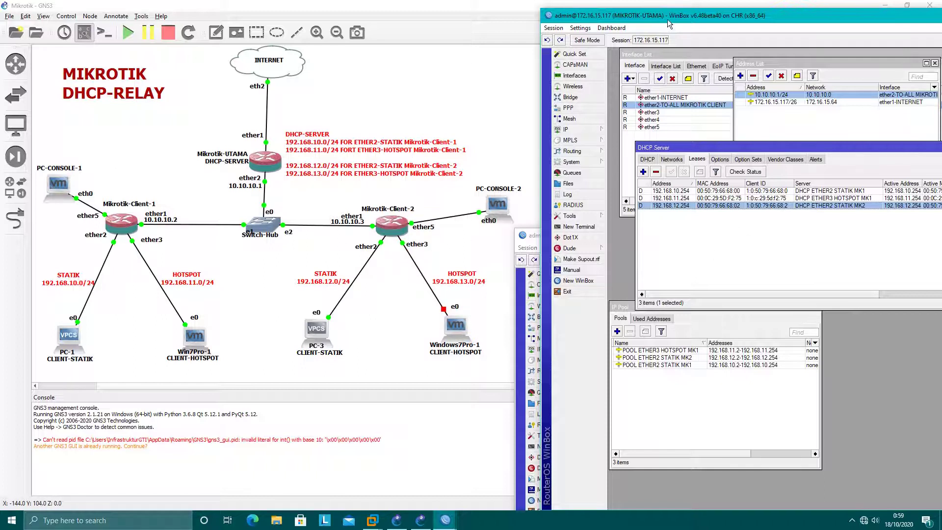
Step: Start a new DHCP server named DHCP ETHER3 HOTSPOT MK2
{"action": "left_click", "coordinate": [696, 244]}
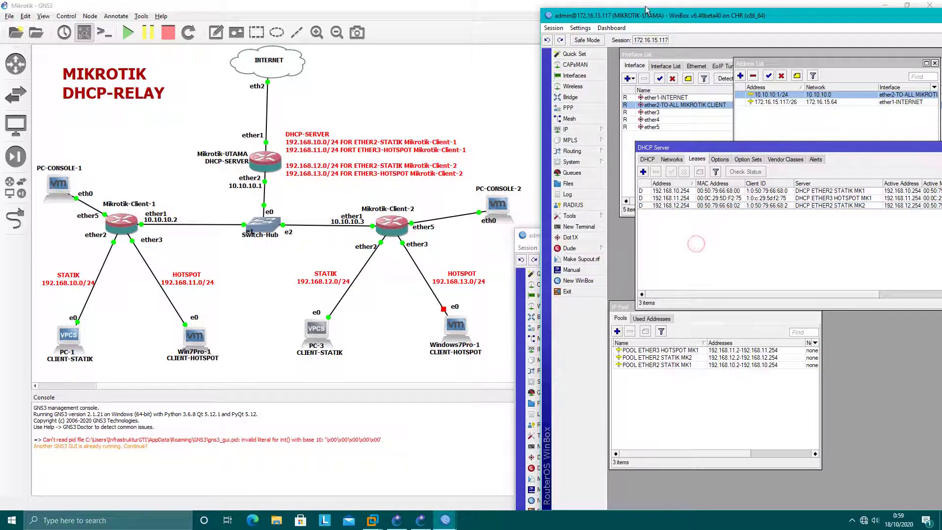
{"action": "left_click", "coordinate": [648, 160]}
{"action": "left_click", "coordinate": [642, 171]}
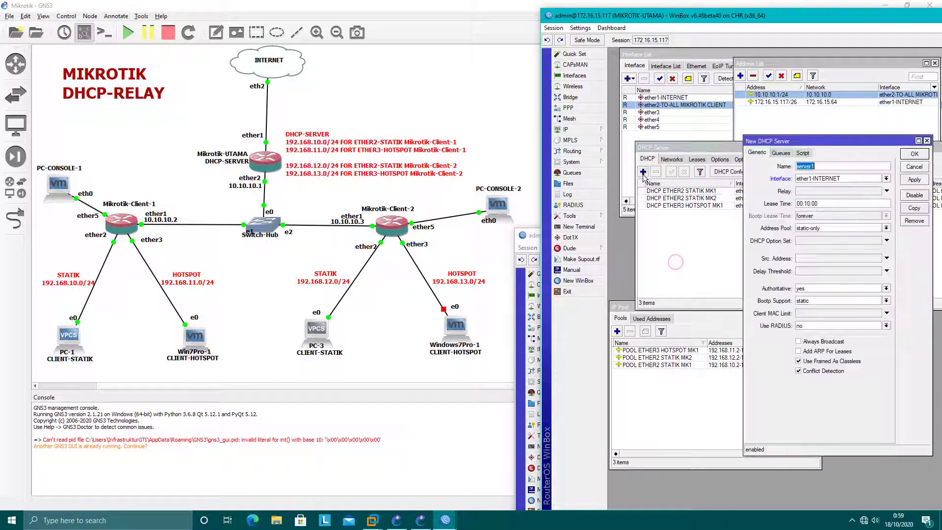
{"action": "left_click_drag", "start_coordinate": [824, 146], "coordinate": [787, 163]}
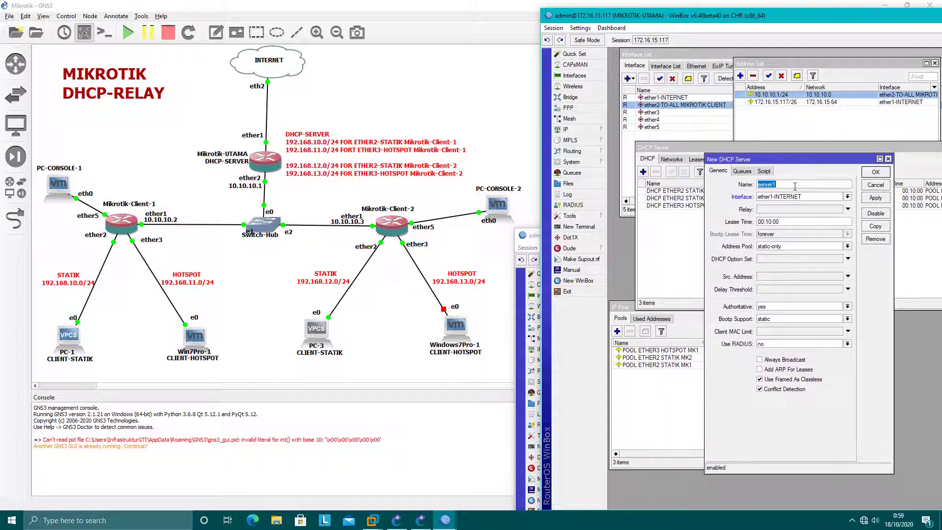
{"action": "type", "text": "DHCP ETHER3 HOTSPOT MK2"}
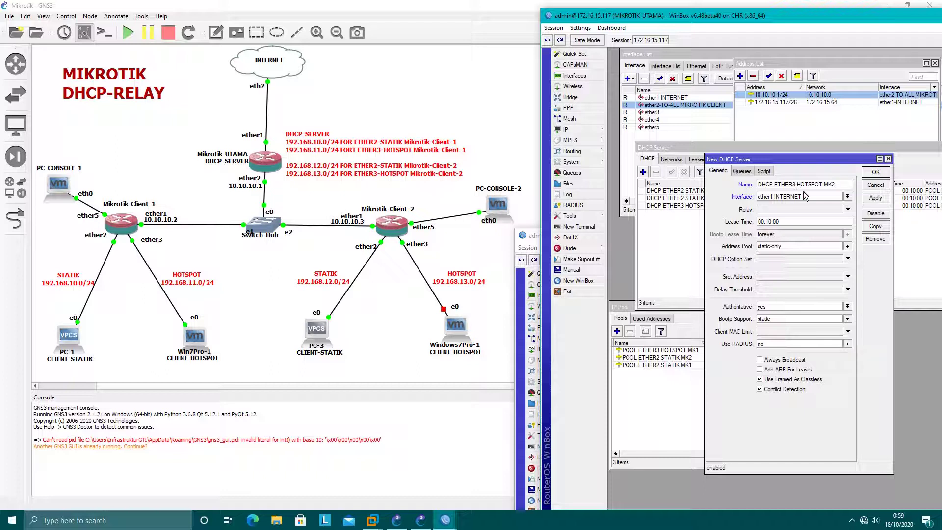
Step: Set its interface to ether2-TO-ALL MIKROTIK CLIENT and relay to 192.168.13.1
{"action": "left_click", "coordinate": [805, 196]}
{"action": "left_click", "coordinate": [787, 208]}
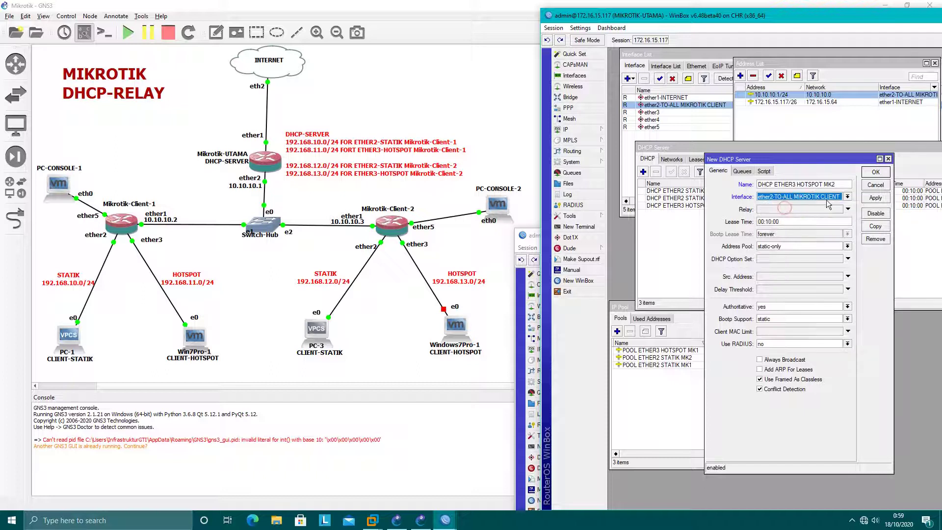
{"action": "left_click", "coordinate": [772, 211]}
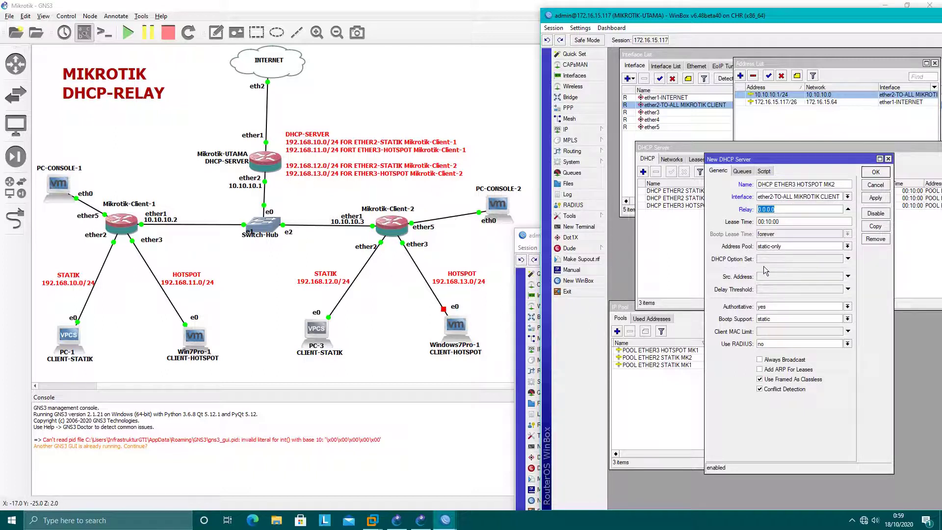
{"action": "type", "text": "192.168.13.1"}
{"action": "left_click", "coordinate": [794, 247]}
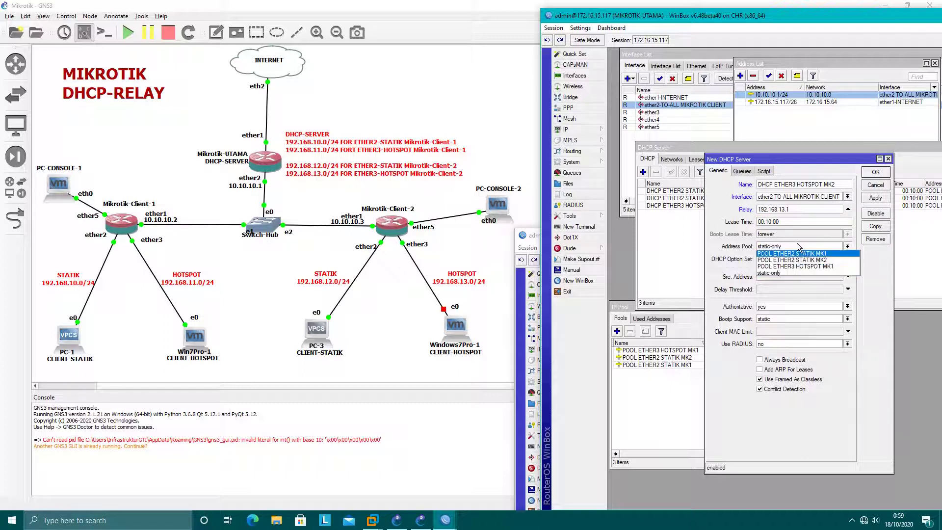
{"action": "left_click", "coordinate": [886, 309]}
Step: Create IP pool POOL ETHER3 HOTSPOT MK2 with range 192.168.13.2-192.168.13.254
{"action": "left_click", "coordinate": [692, 328]}
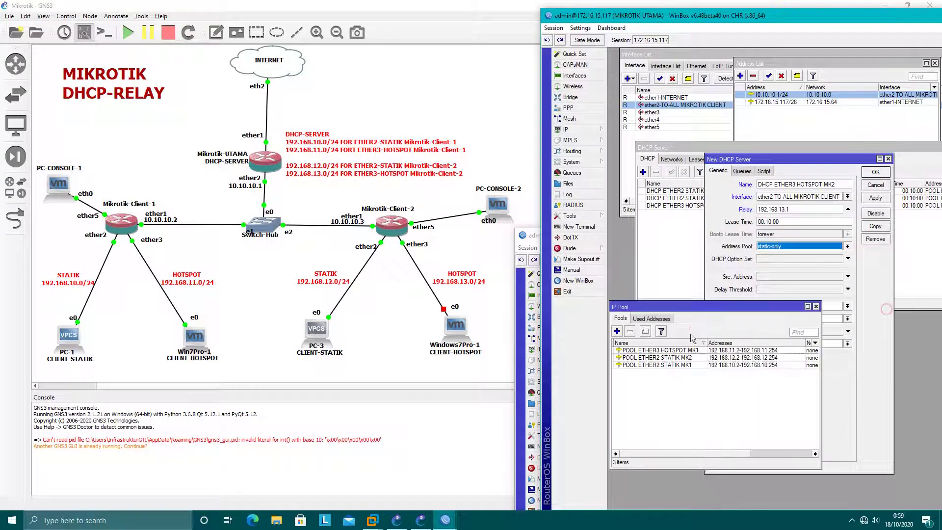
{"action": "left_click", "coordinate": [617, 331]}
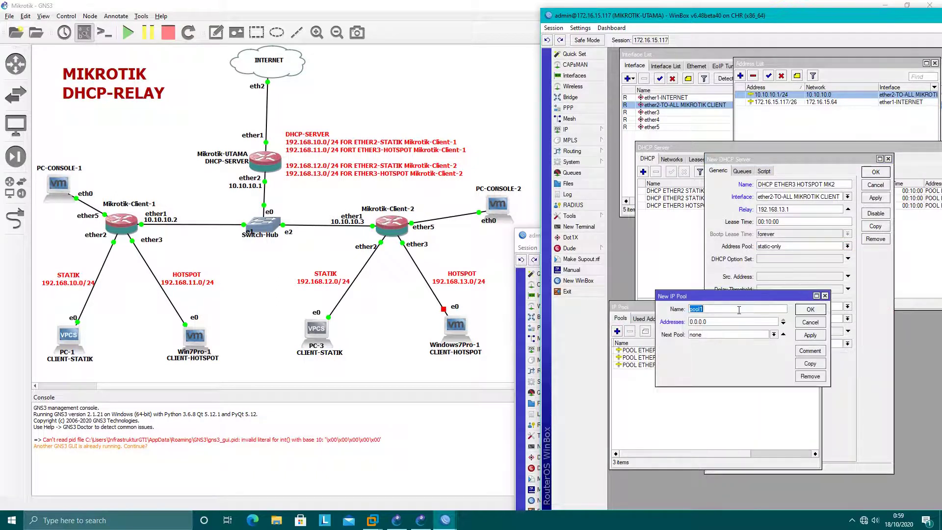
{"action": "type", "text": "POOL ETHER3 HOTSPOT MK2"}
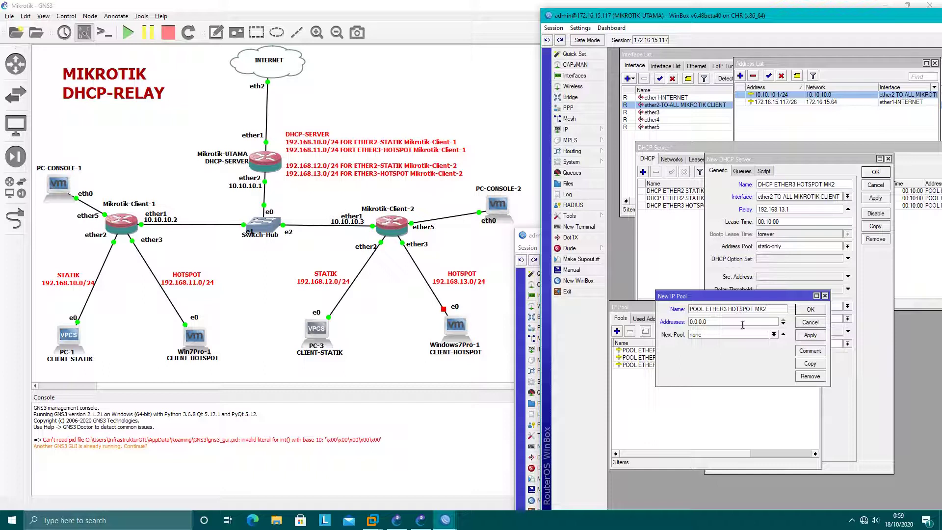
{"action": "double_click", "coordinate": [743, 324]}
{"action": "type", "text": "192.168.13.2-192.168.13.254"}
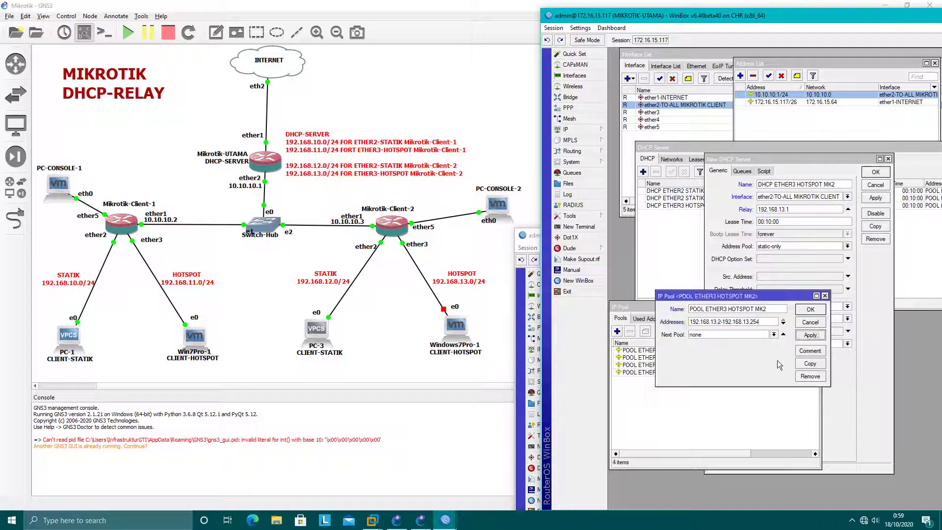
{"action": "left_click", "coordinate": [821, 311]}
Step: Assign POOL ETHER3 HOTSPOT MK2 to the DHCP ETHER3 HOTSPOT MK2 server and save it
{"action": "left_click", "coordinate": [801, 247]}
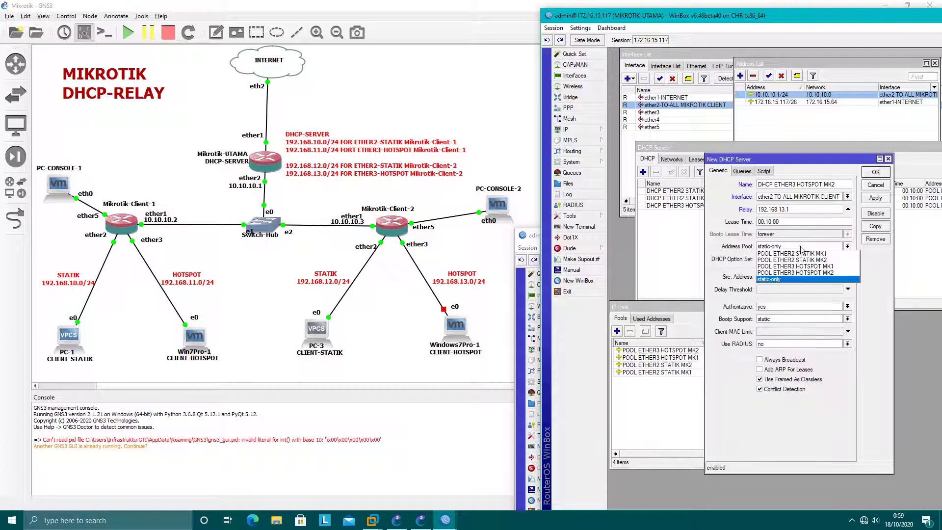
{"action": "left_click", "coordinate": [785, 274]}
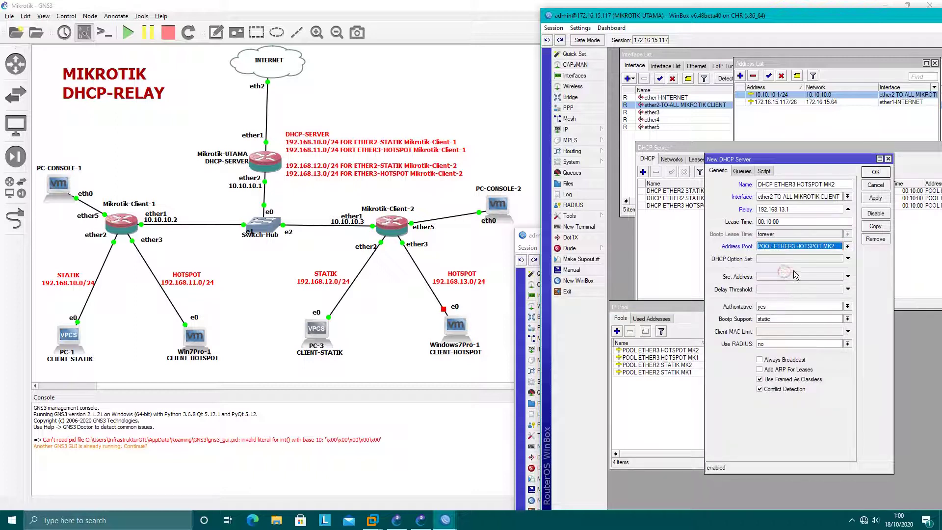
{"action": "left_click", "coordinate": [876, 198]}
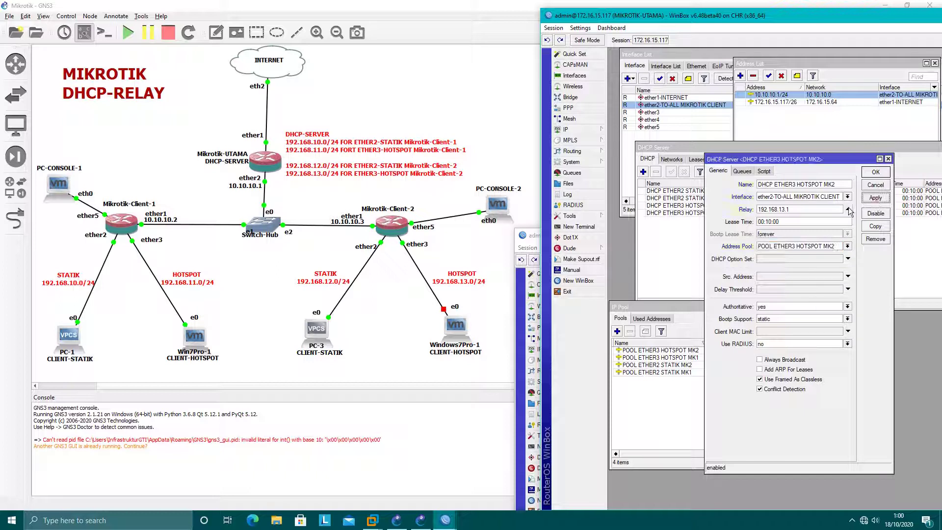
{"action": "left_click", "coordinate": [875, 172]}
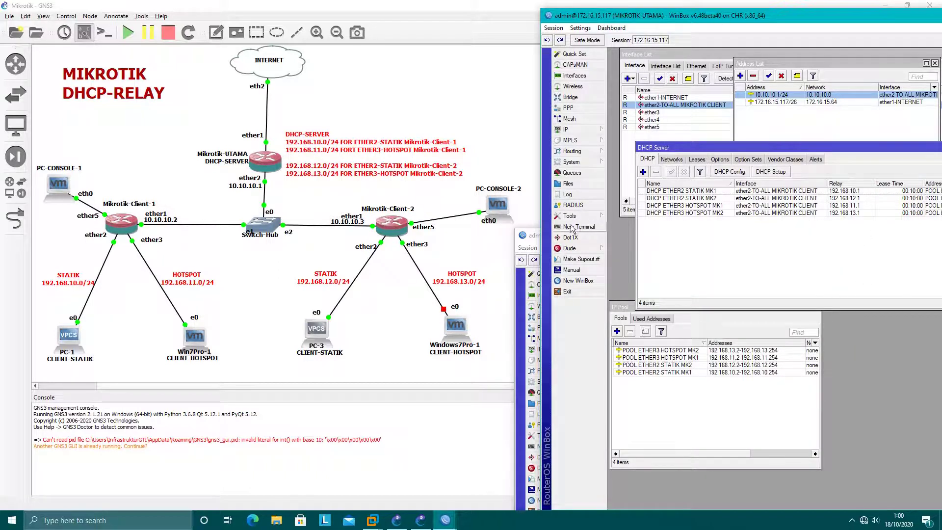
Step: Rename Client-2's ether3 interface to ether3-CLIENT HOTSPOT
{"action": "left_click", "coordinate": [536, 236]}
{"action": "left_click_drag", "start_coordinate": [577, 242], "coordinate": [573, 27]}
{"action": "left_click", "coordinate": [643, 156]}
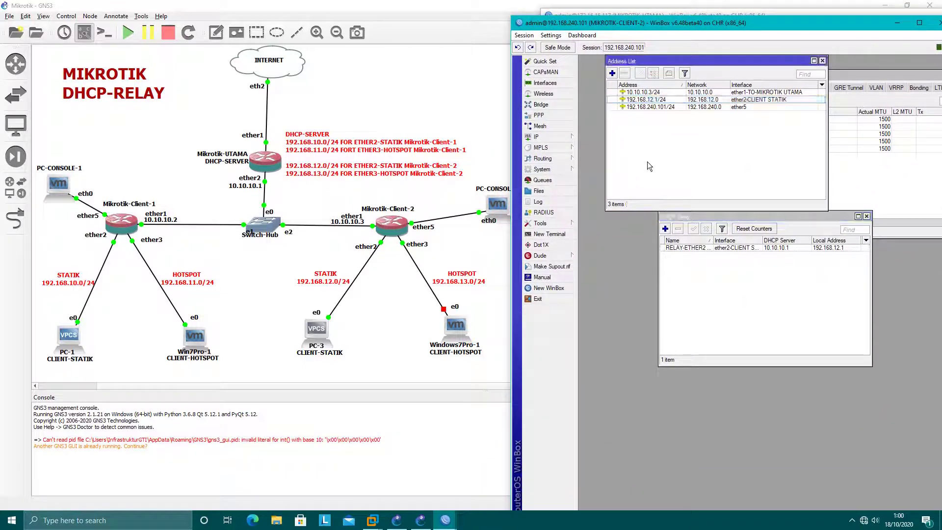
{"action": "left_click", "coordinate": [853, 176]}
{"action": "double_click", "coordinate": [726, 134]}
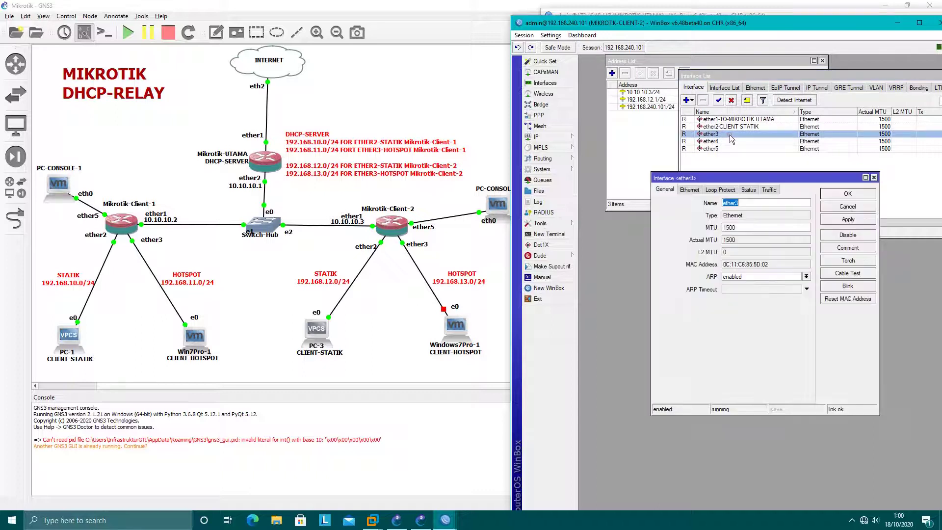
{"action": "type", "text": "-CLIENT HOTSPOT"}
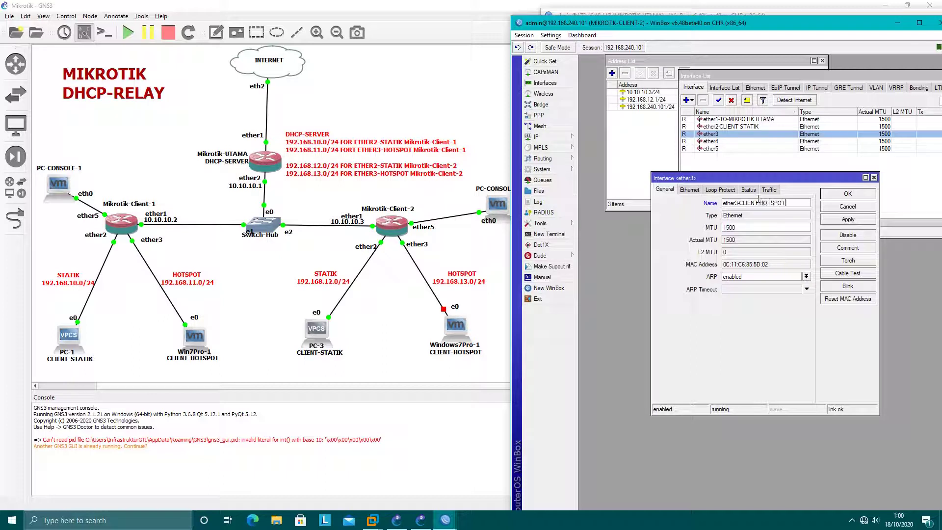
{"action": "key", "text": "Return"}
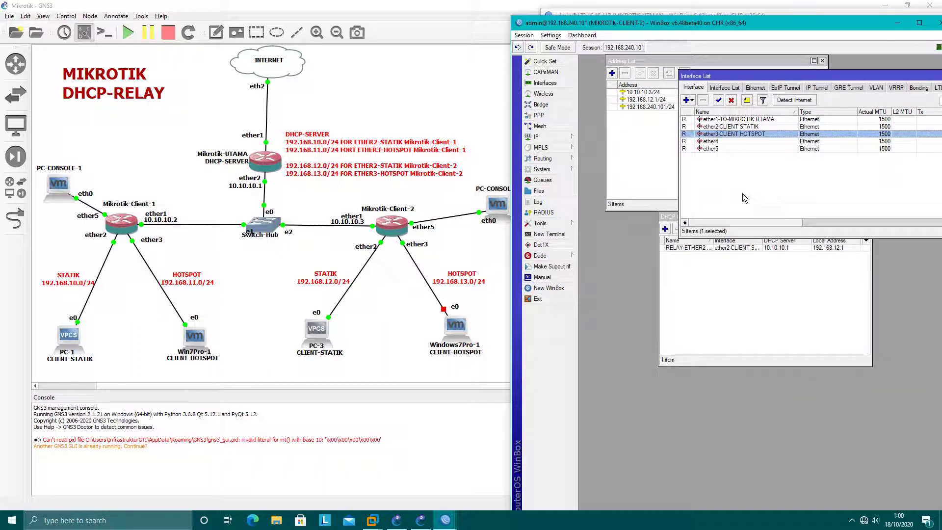
Step: Add address 192.168.13.1/24 on ether3-CLIENT HOTSPOT
{"action": "left_click", "coordinate": [656, 161]}
{"action": "left_click_drag", "start_coordinate": [651, 61], "coordinate": [657, 178]}
{"action": "left_click", "coordinate": [618, 191]}
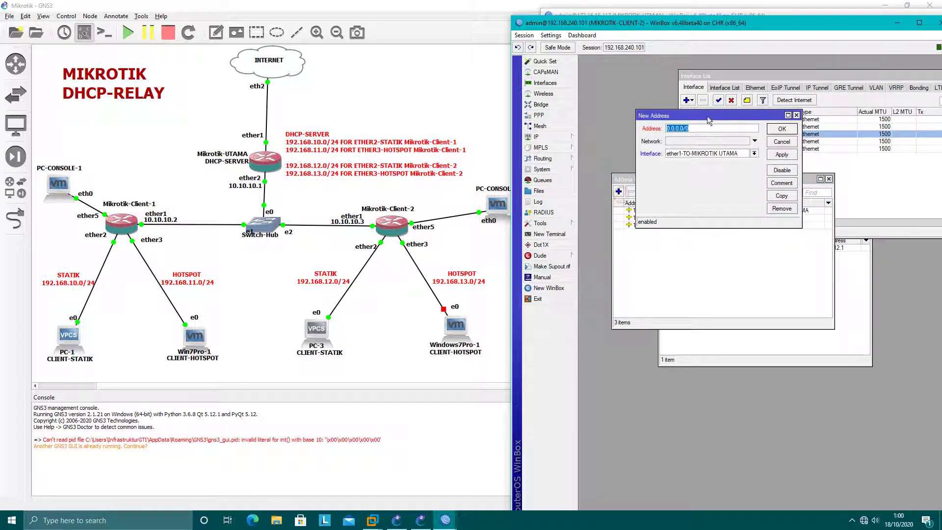
{"action": "left_click_drag", "start_coordinate": [707, 115], "coordinate": [724, 230]}
{"action": "type", "text": "192"}
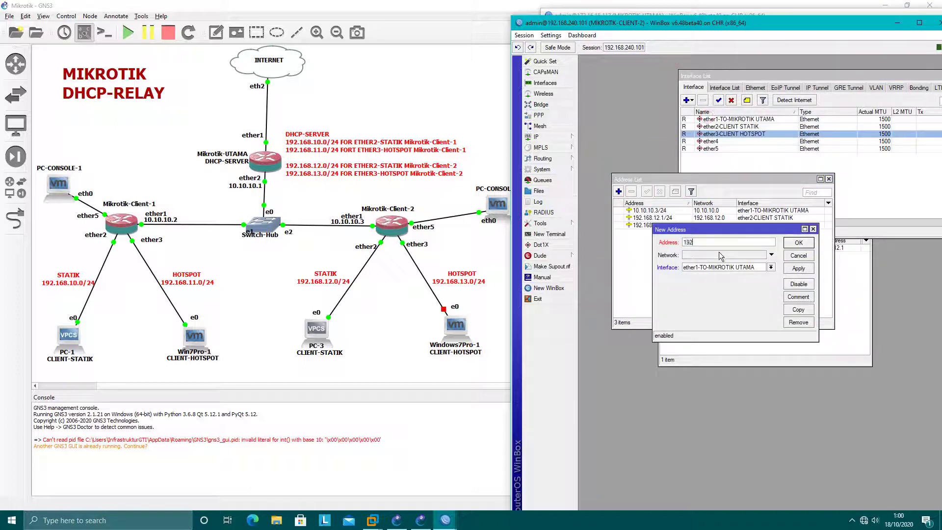
{"action": "type", "text": ".168.13.1/24"}
{"action": "left_click", "coordinate": [721, 267]}
{"action": "left_click", "coordinate": [721, 288]}
{"action": "left_click", "coordinate": [798, 268]}
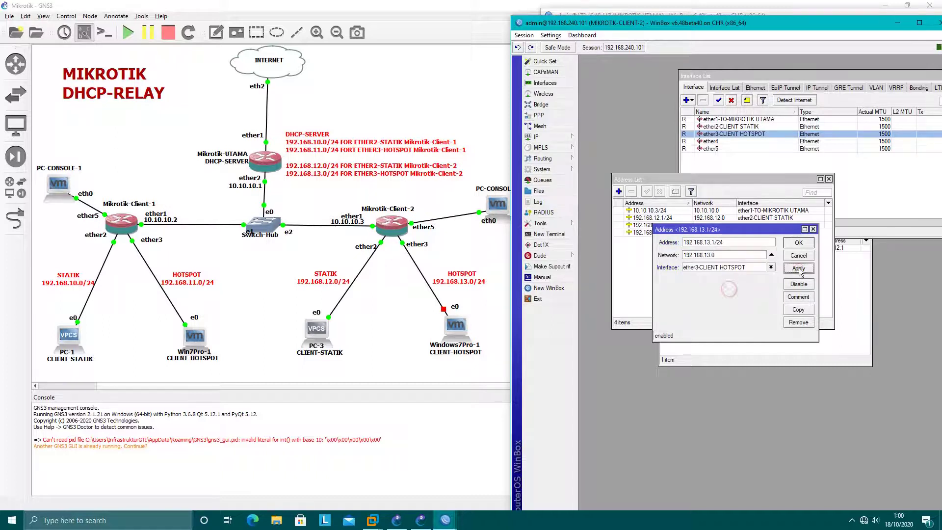
{"action": "left_click", "coordinate": [798, 243]}
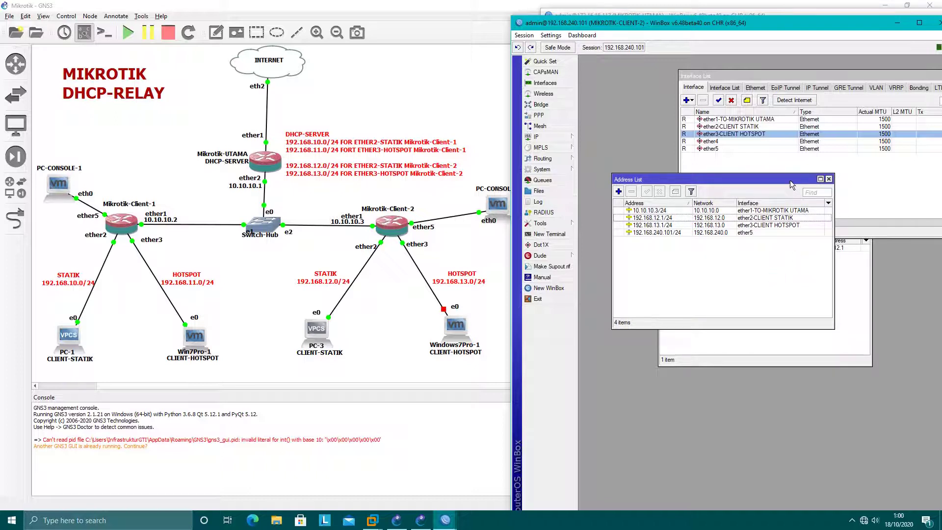
{"action": "left_click_drag", "start_coordinate": [791, 185], "coordinate": [848, 108]}
Step: Start a new DHCP relay named RELAY-ETHER3 HOTSPOT in Client-2's relay list
{"action": "left_click", "coordinate": [734, 215]}
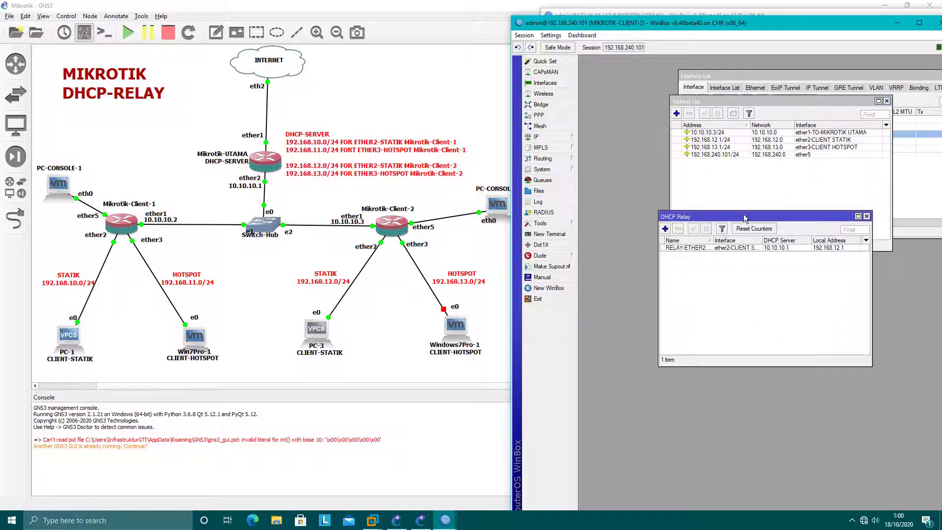
{"action": "left_click_drag", "start_coordinate": [744, 217], "coordinate": [685, 232]}
{"action": "left_click", "coordinate": [690, 305]}
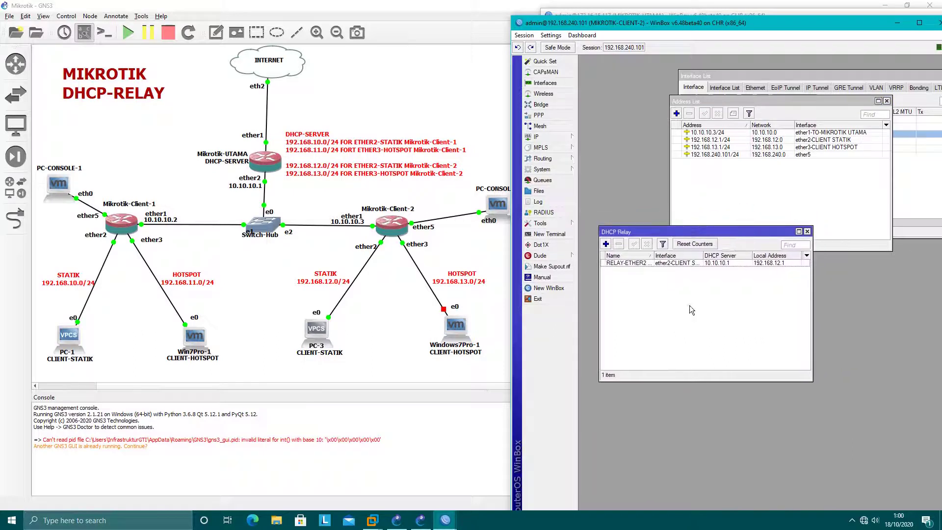
{"action": "left_click", "coordinate": [606, 244]}
{"action": "type", "text": "RELAY-ETHER3 HOTSPOT"}
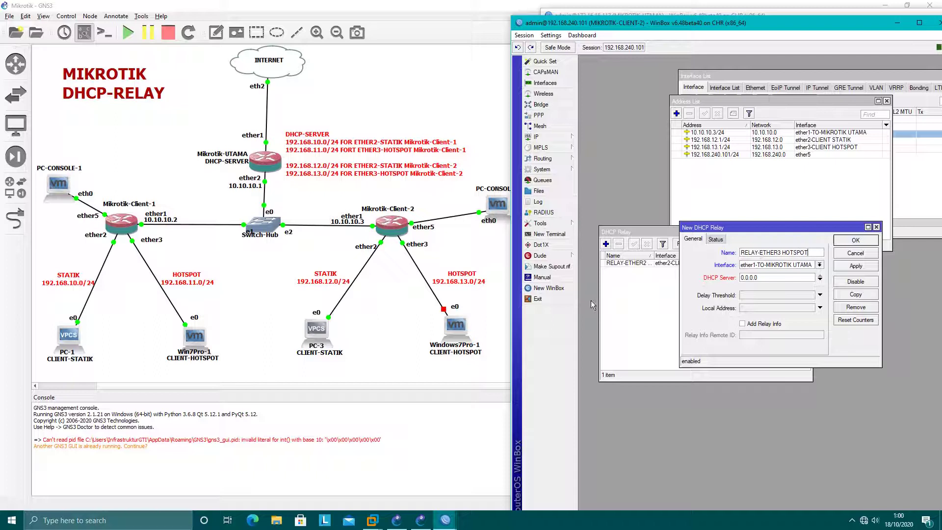
{"action": "left_click_drag", "start_coordinate": [654, 256], "coordinate": [673, 255]}
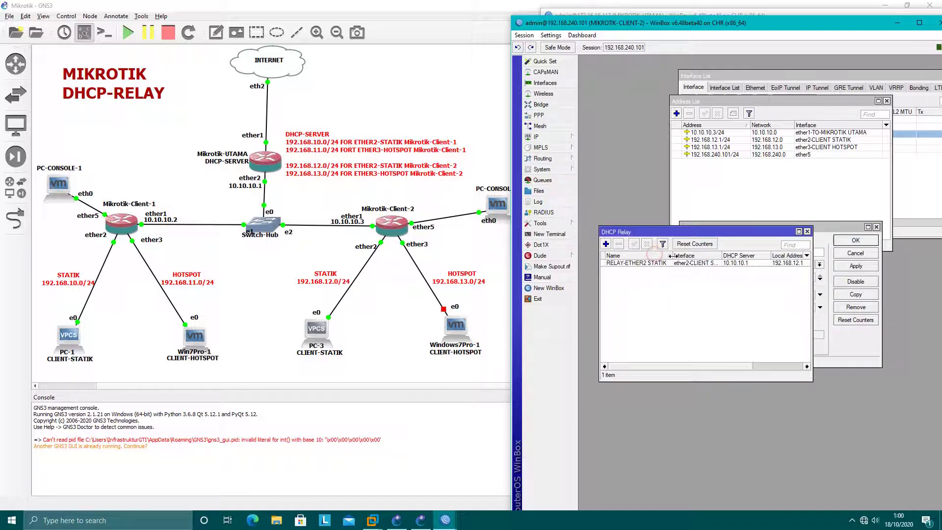
{"action": "left_click", "coordinate": [825, 337]}
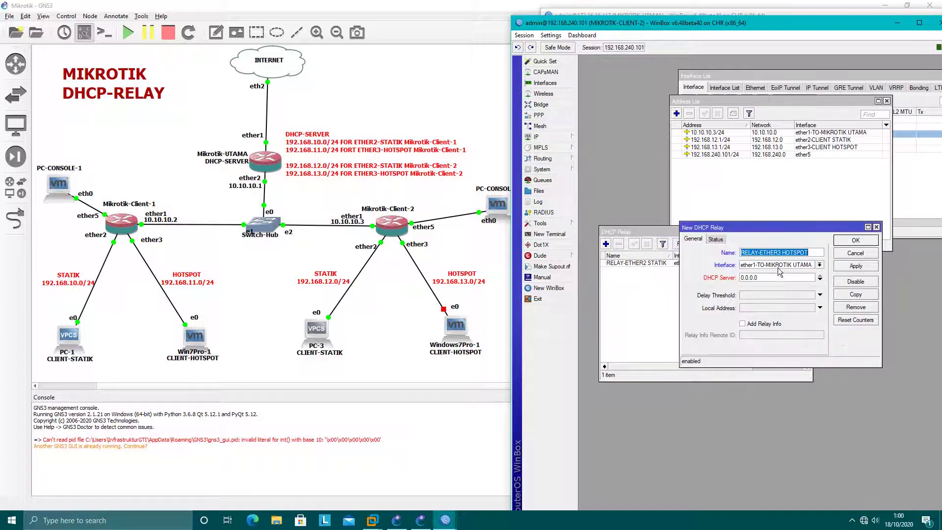
Step: Set the relay interface to ether3-CLIENT HOTSPOT and DHCP server to 10.10.10.1
{"action": "left_click", "coordinate": [778, 269]}
{"action": "left_click", "coordinate": [768, 284]}
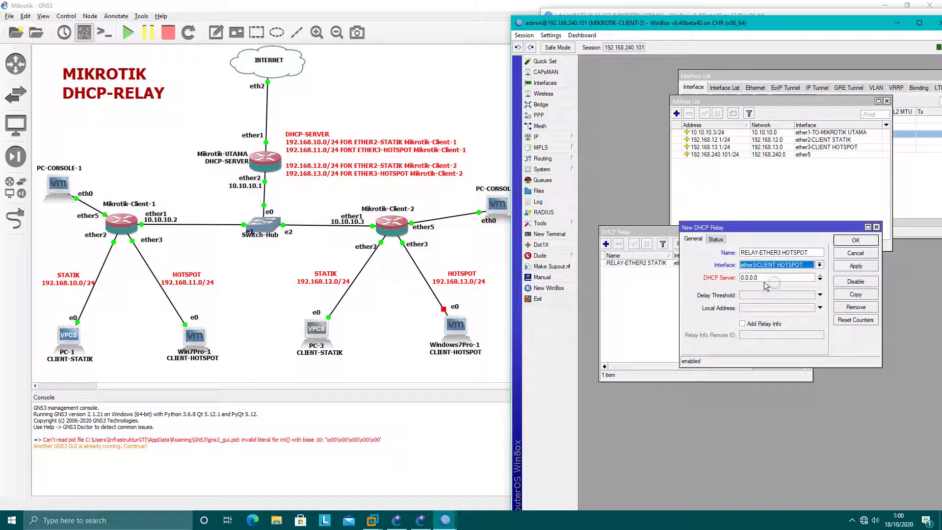
{"action": "key", "text": "Tab"}
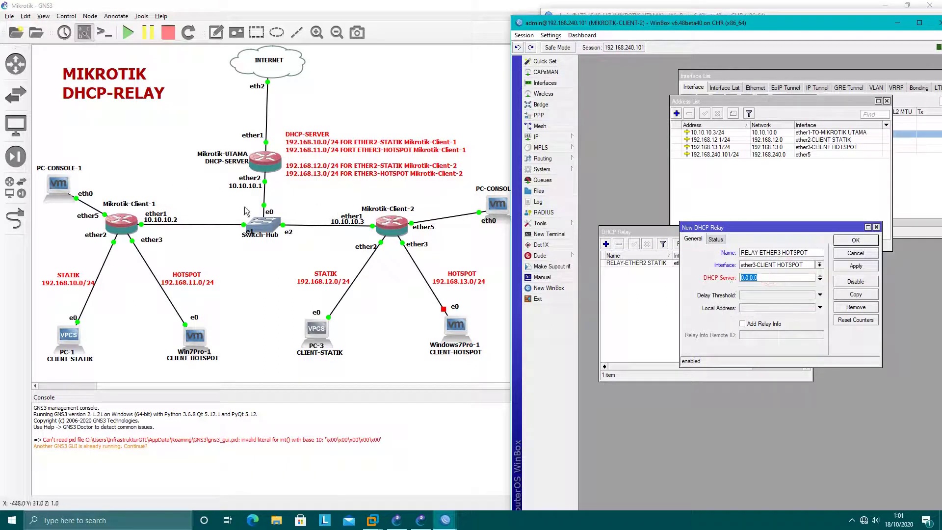
{"action": "type", "text": "10"}
{"action": "type", "text": ".10.1"}
Step: Set the relay's local address to 192.168.13.1 and save the relay
{"action": "left_click", "coordinate": [774, 307]}
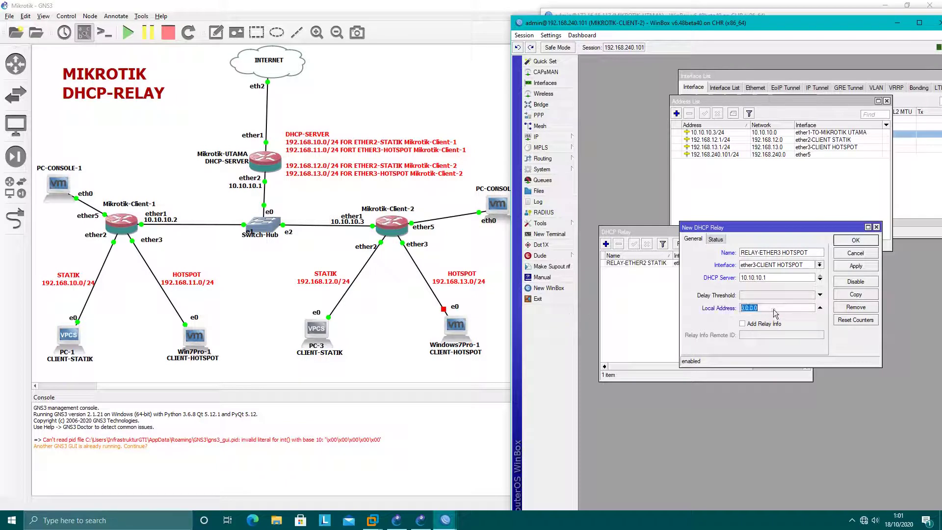
{"action": "left_click", "coordinate": [844, 147]}
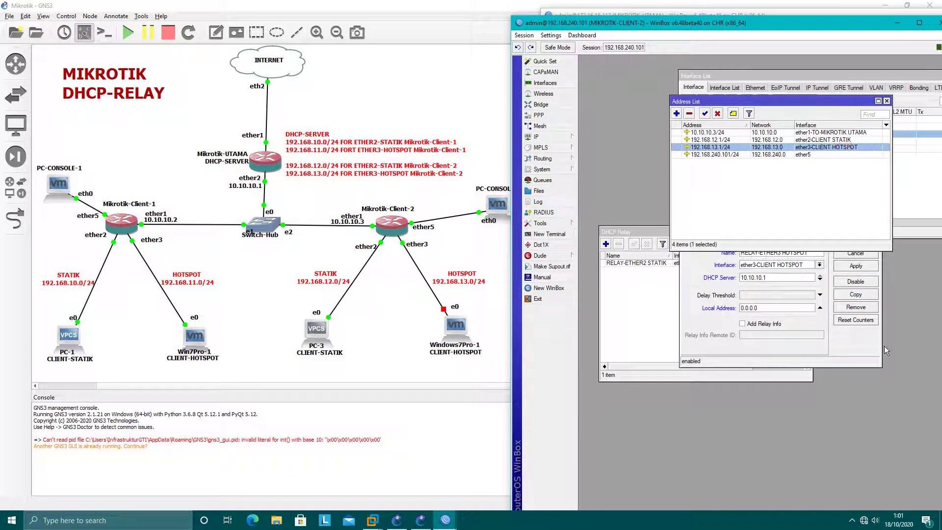
{"action": "left_click", "coordinate": [858, 353]}
{"action": "double_click", "coordinate": [778, 308]}
{"action": "type", "text": "19"}
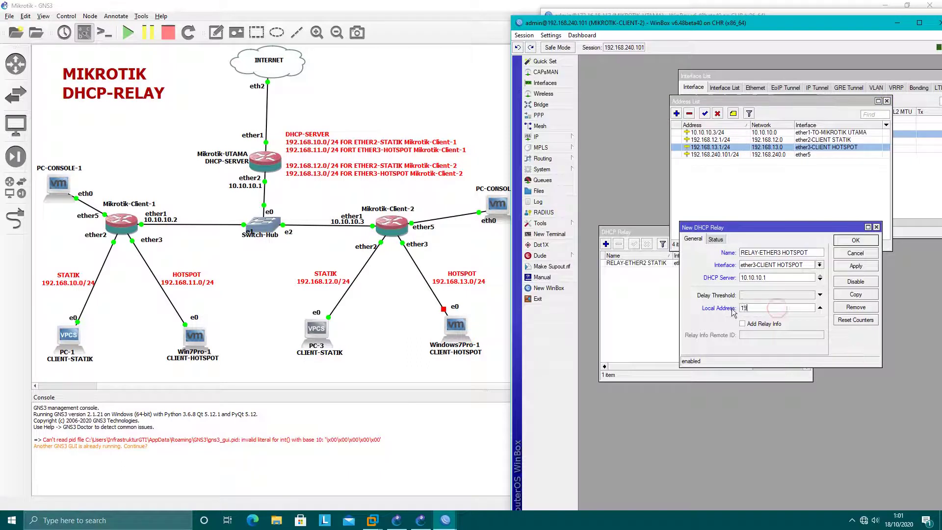
{"action": "type", "text": "2.168.13.1"}
{"action": "left_click", "coordinate": [855, 265]}
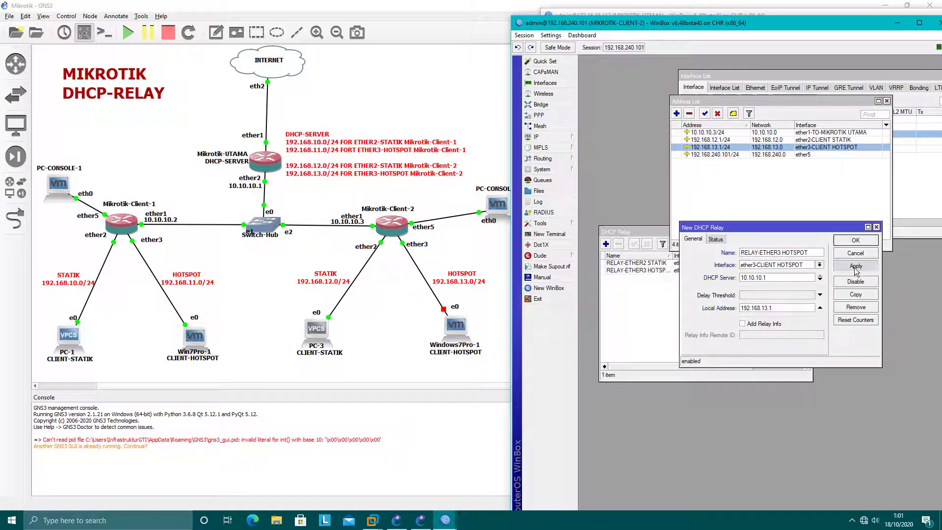
{"action": "left_click", "coordinate": [856, 240]}
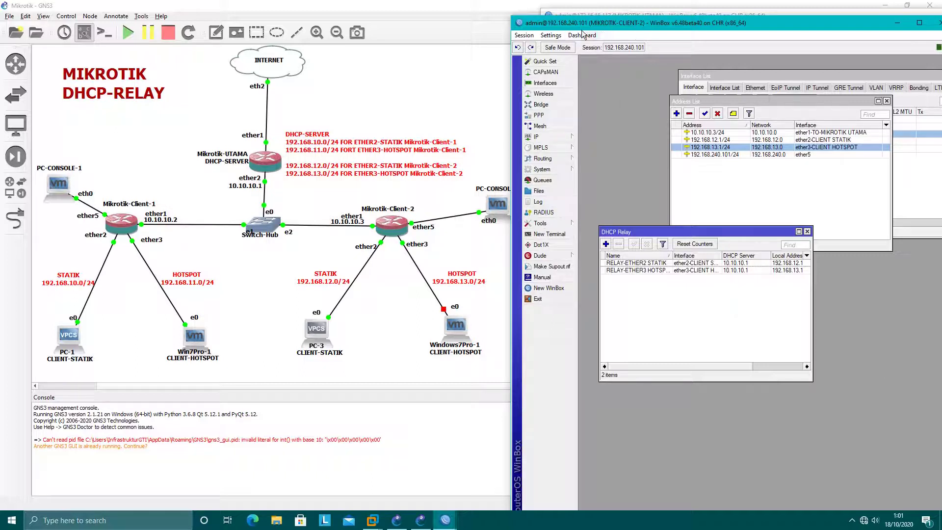
Step: Start Hotspot Setup on Client-2 using interface ether3-CLIENT HOTSPOT
{"action": "left_click", "coordinate": [559, 136]}
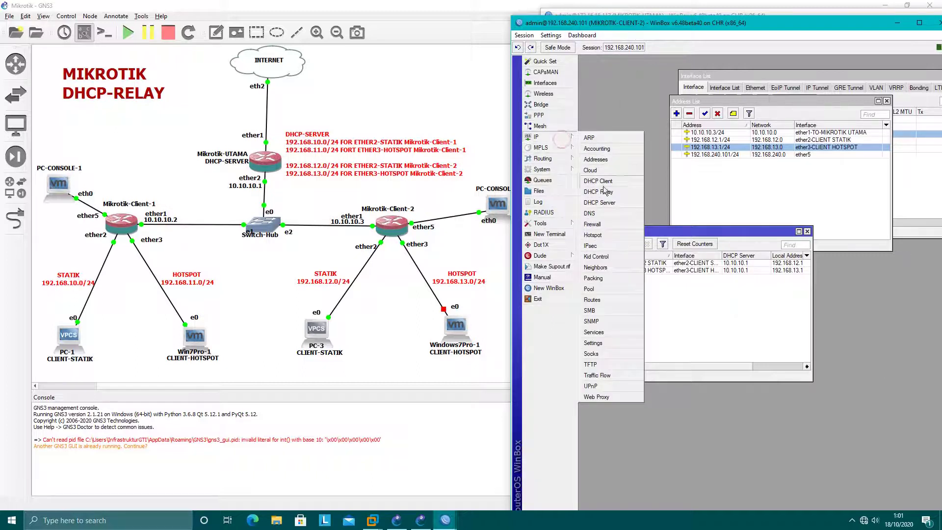
{"action": "left_click", "coordinate": [596, 233]}
{"action": "left_click", "coordinate": [714, 210]}
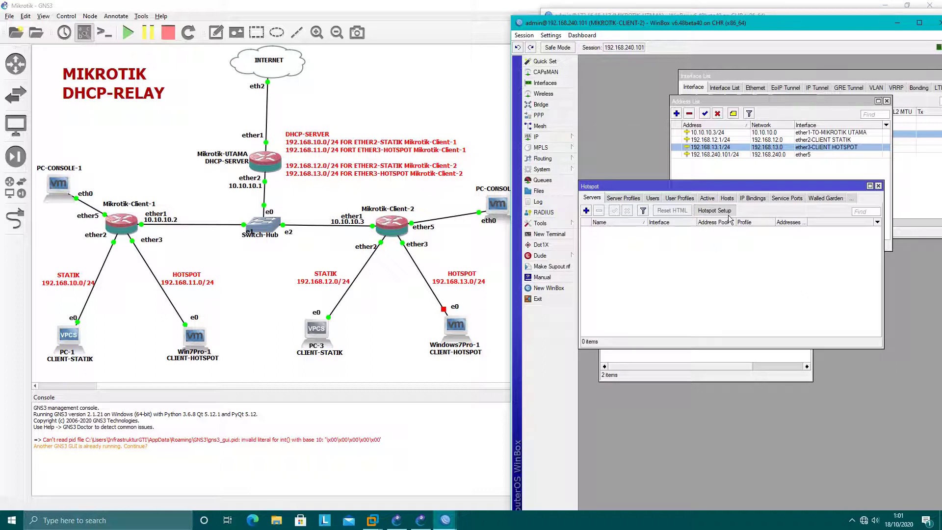
{"action": "left_click", "coordinate": [772, 214]}
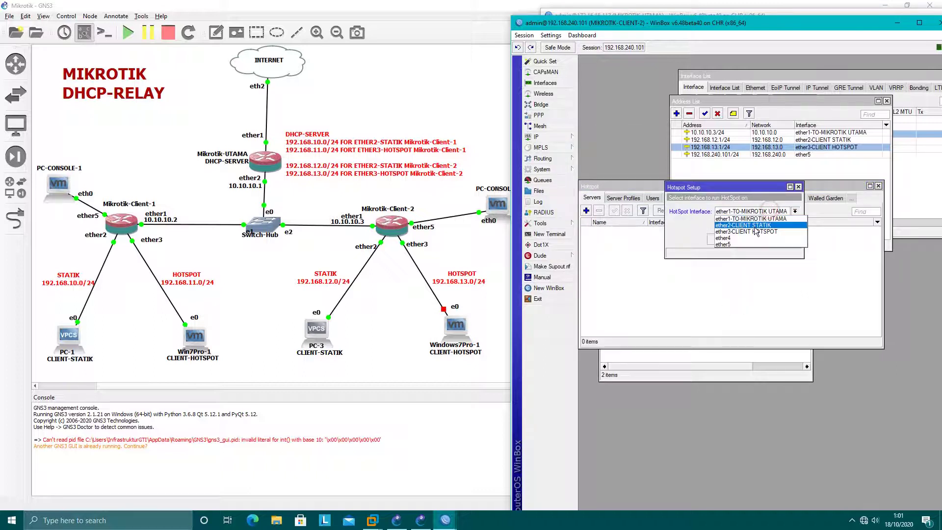
{"action": "left_click", "coordinate": [754, 230]}
{"action": "left_click", "coordinate": [750, 239]}
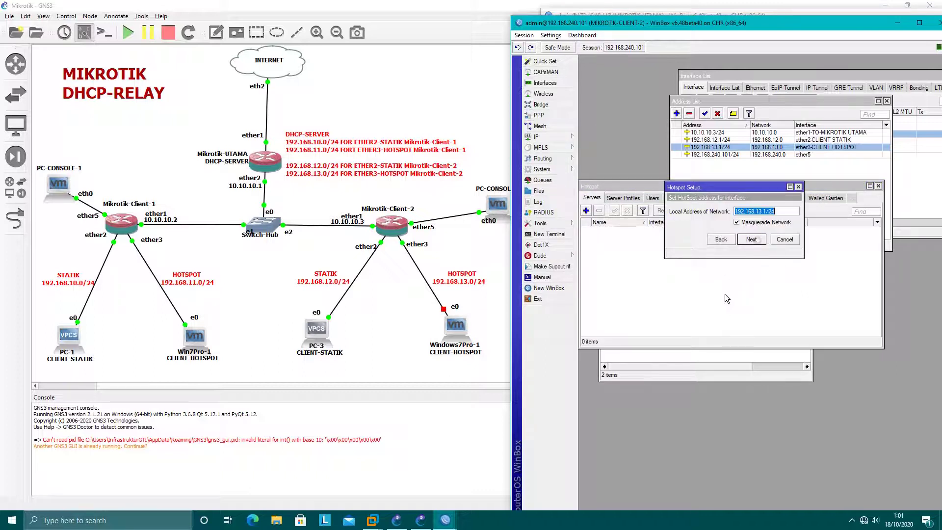
Step: Accept address 192.168.13.1/24 and the suggested pool, with no SSL certificate or SMTP server, and the default DNS servers
{"action": "left_click", "coordinate": [751, 240]}
{"action": "left_click", "coordinate": [753, 240]}
{"action": "left_click", "coordinate": [751, 240]}
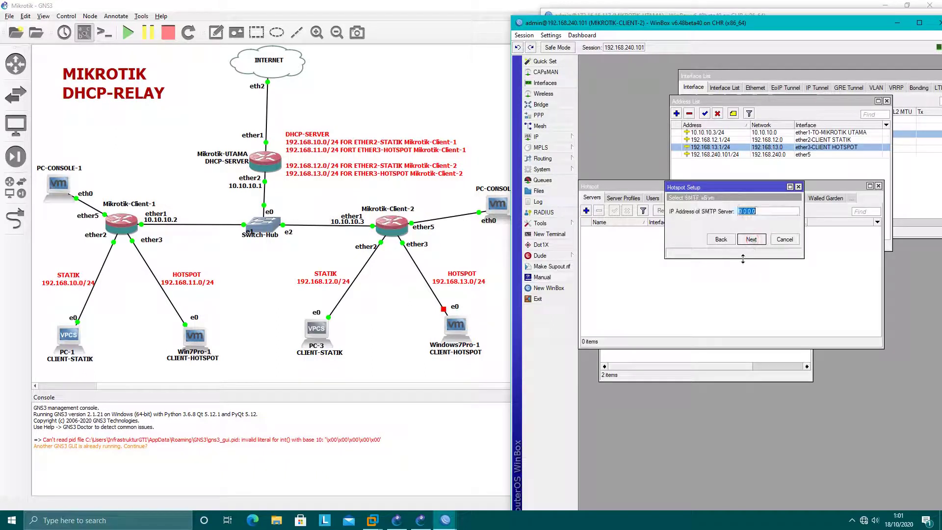
{"action": "left_click", "coordinate": [752, 241]}
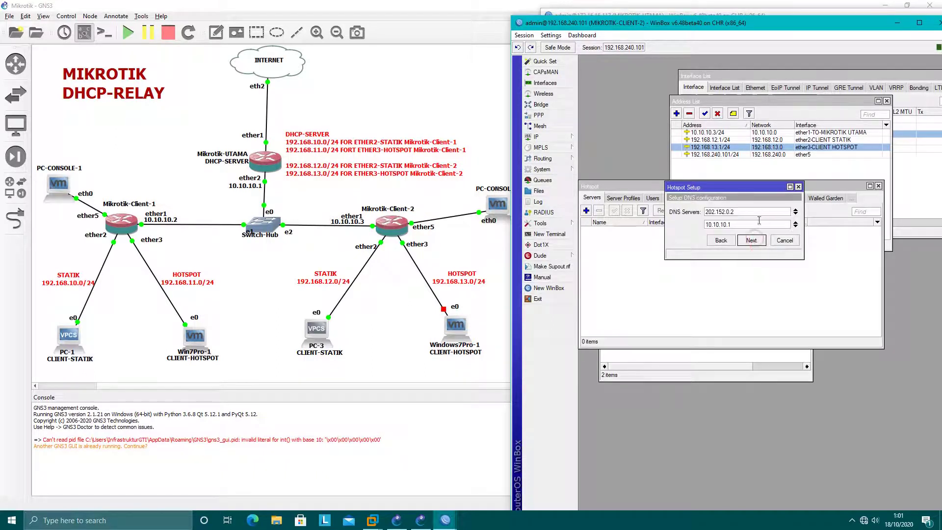
{"action": "left_click", "coordinate": [751, 240]}
Step: Set the hotspot DNS name to hotspotku.net and finish with the default local user
{"action": "type", "text": "H"}
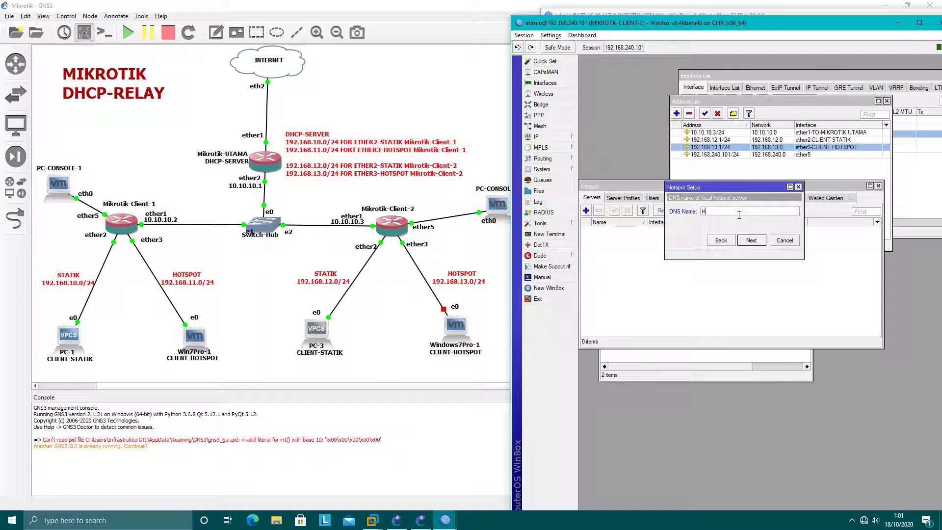
{"action": "type", "text": "OTS"}
{"action": "key", "text": "BackSpace"}
{"action": "key", "text": "BackSpace"}
{"action": "key", "text": "BackSpace"}
{"action": "key", "text": "BackSpace"}
{"action": "type", "text": "hotspotku.net"}
{"action": "left_click", "coordinate": [752, 240]}
{"action": "left_click", "coordinate": [755, 240]}
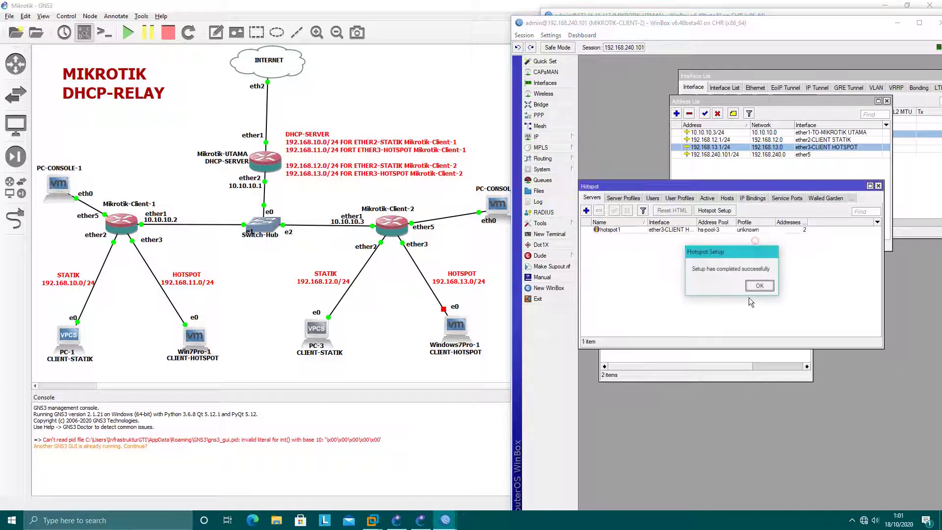
Step: Dismiss the setup message, then remove Client-2's dhcp1 server and close DHCP Server
{"action": "left_click", "coordinate": [765, 285]}
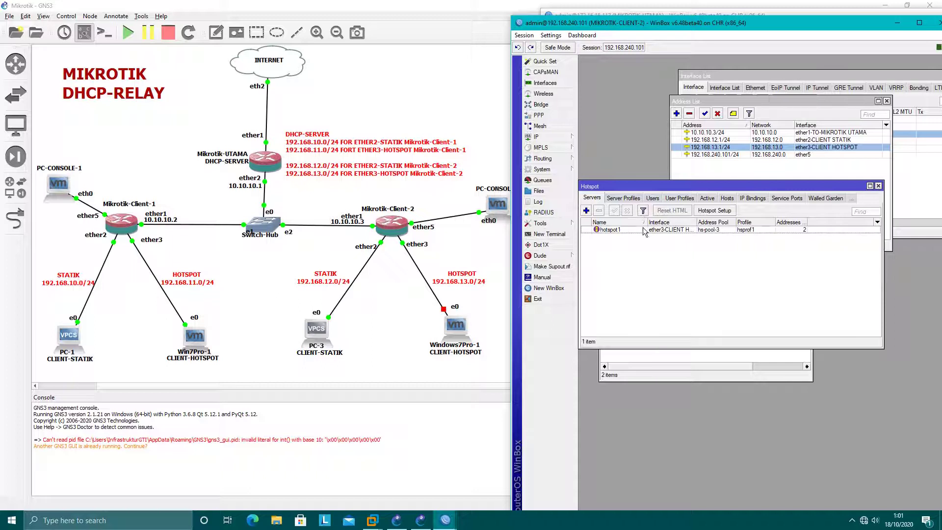
{"action": "left_click", "coordinate": [546, 137]}
{"action": "left_click", "coordinate": [599, 202]}
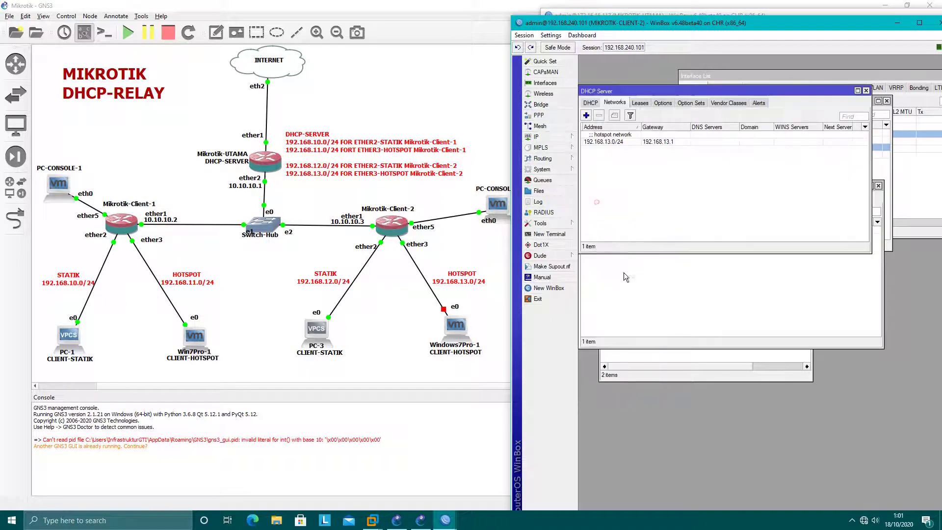
{"action": "left_click", "coordinate": [590, 103]}
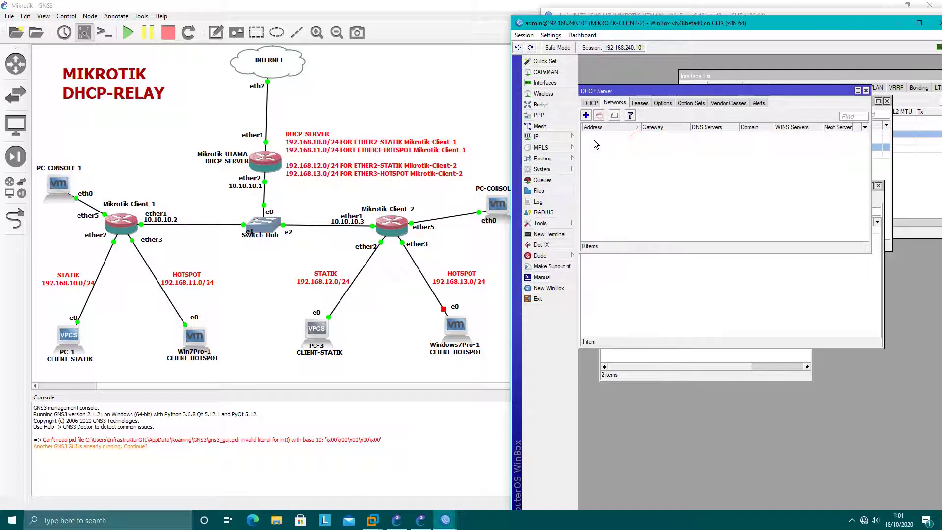
{"action": "left_click", "coordinate": [626, 136]}
{"action": "left_click", "coordinate": [599, 115]}
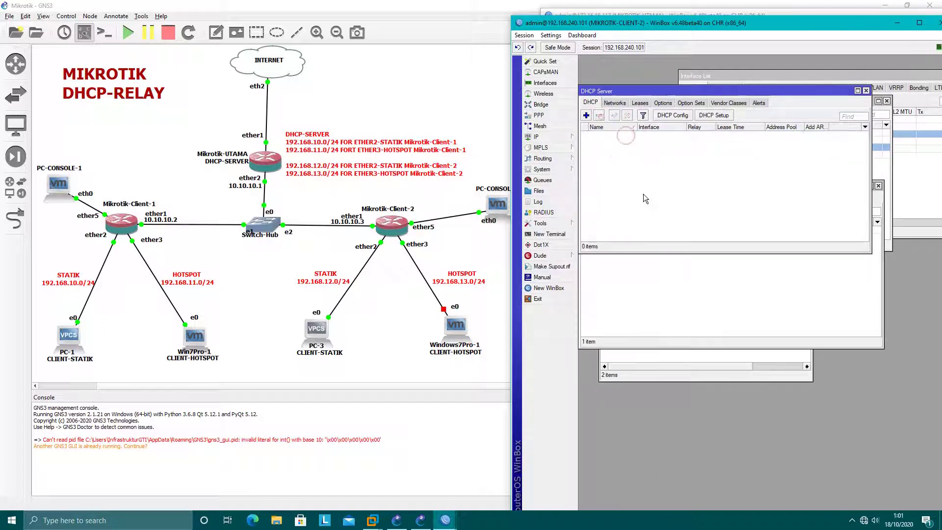
{"action": "left_click", "coordinate": [647, 177]}
{"action": "left_click", "coordinate": [866, 91]}
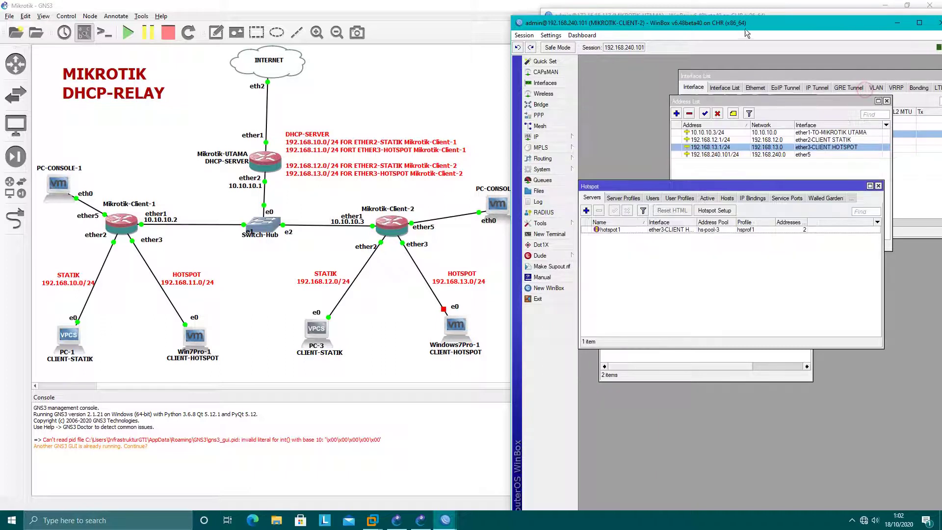
{"action": "left_click_drag", "start_coordinate": [738, 23], "coordinate": [743, 146]}
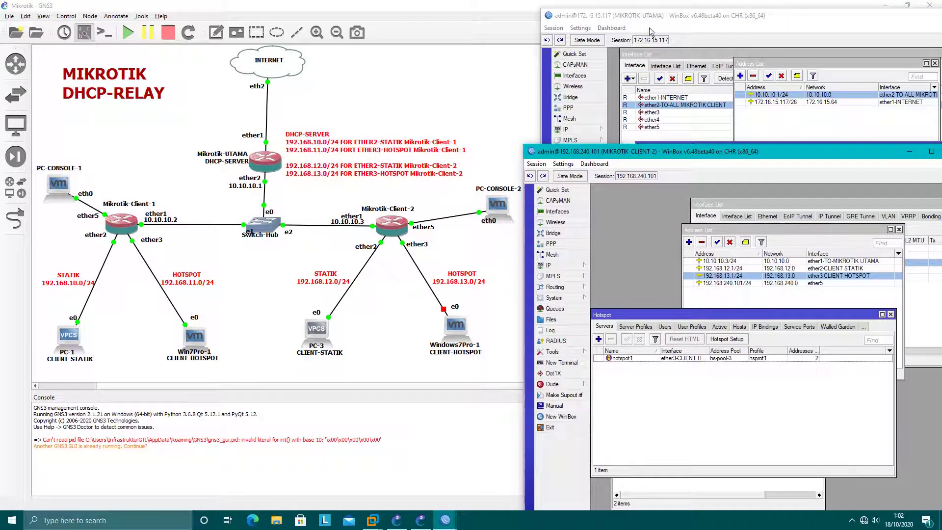
Step: Start the Windows7Pro-1 node in GNS3 so its VMware console boots Windows 7
{"action": "left_click_drag", "start_coordinate": [684, 155], "coordinate": [678, 275]}
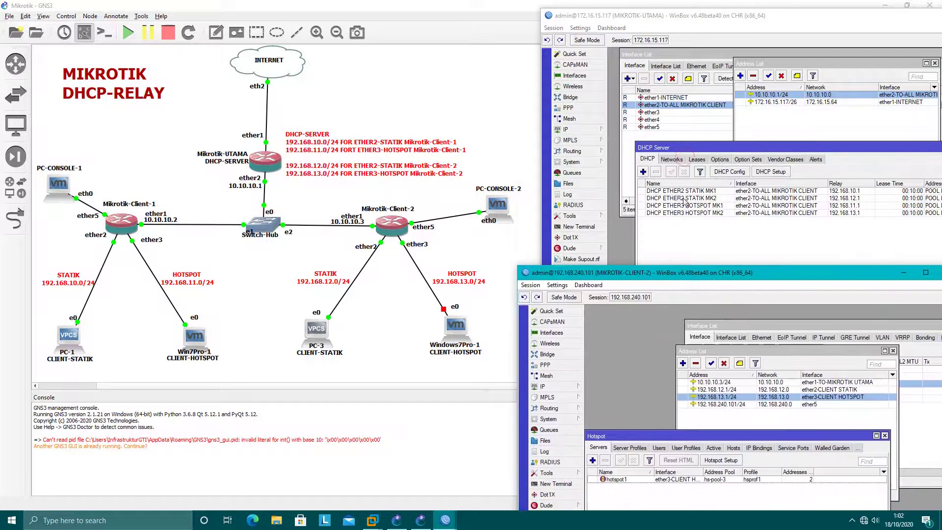
{"action": "left_click", "coordinate": [689, 15]}
{"action": "left_click", "coordinate": [486, 340]}
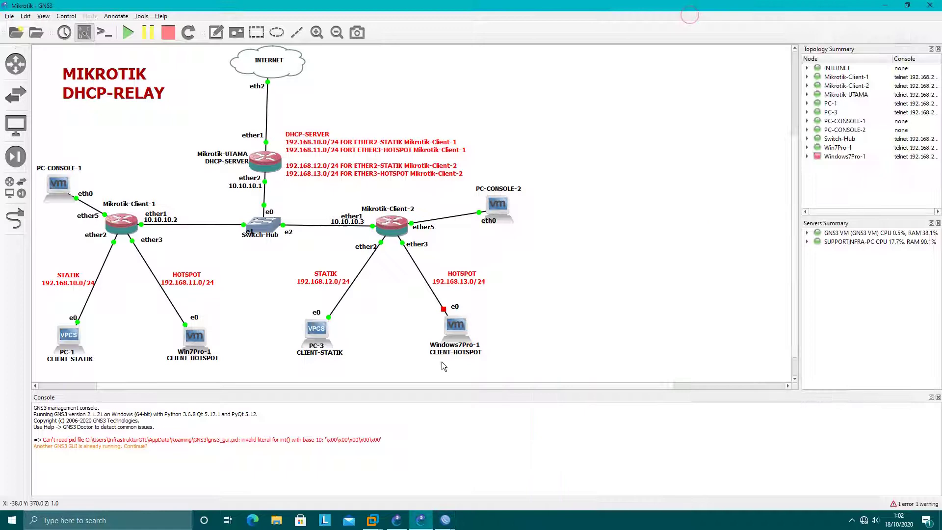
{"action": "right_click", "coordinate": [456, 325]}
{"action": "left_click", "coordinate": [475, 417]}
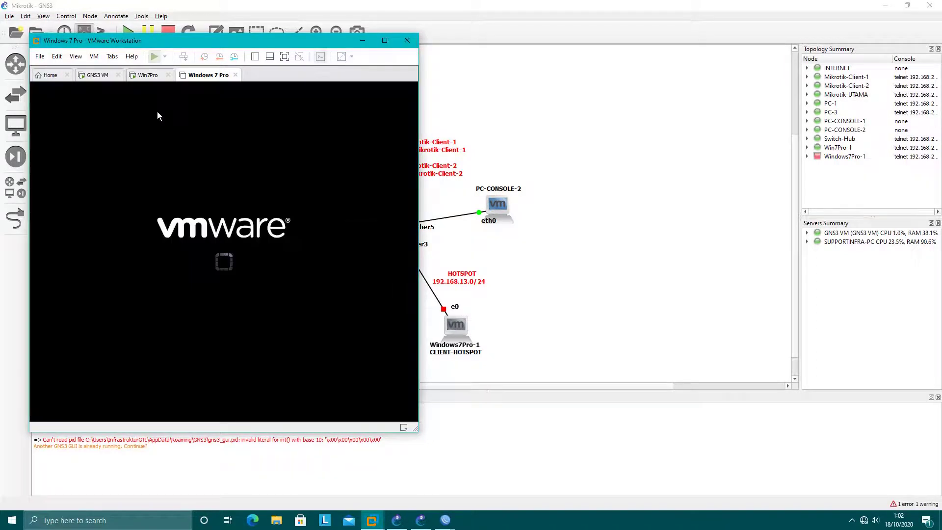
{"action": "left_click_drag", "start_coordinate": [233, 40], "coordinate": [221, 38]}
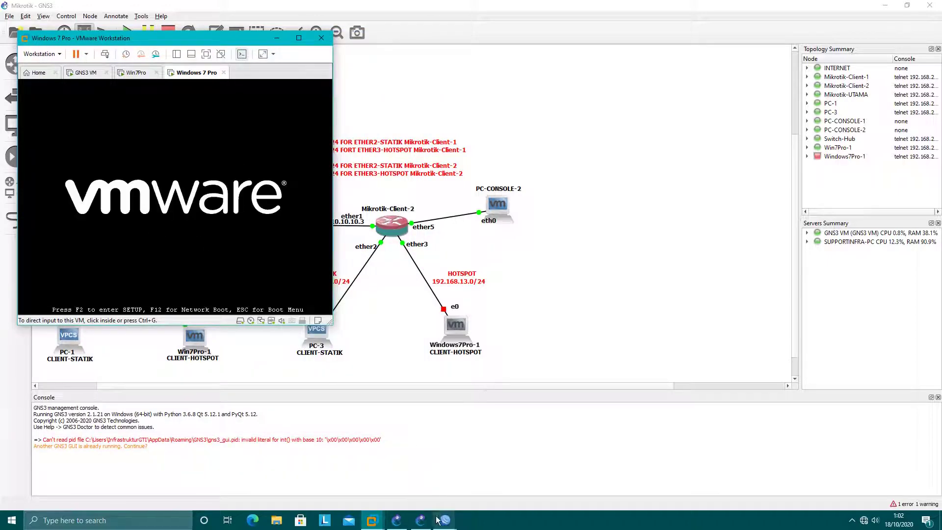
Step: Show UTAMA's DHCP leases while the Windows 7 VM boots, then focus the VM
{"action": "mouse_move", "coordinate": [445, 519]}
{"action": "left_click", "coordinate": [471, 478]}
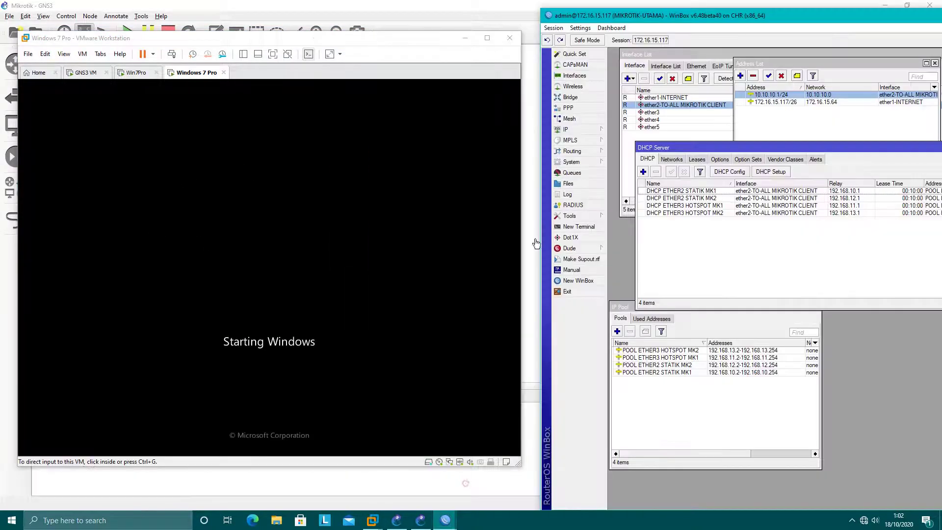
{"action": "left_click", "coordinate": [697, 160]}
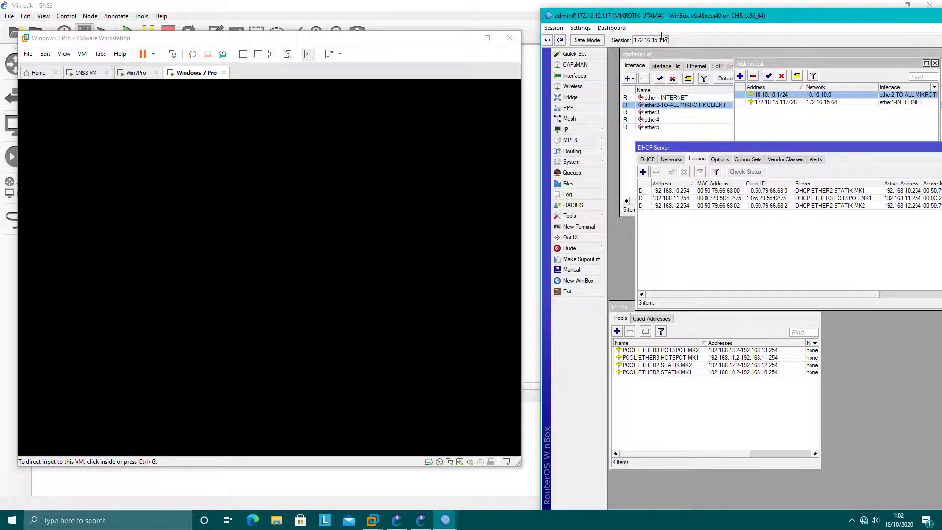
{"action": "left_click", "coordinate": [424, 299]}
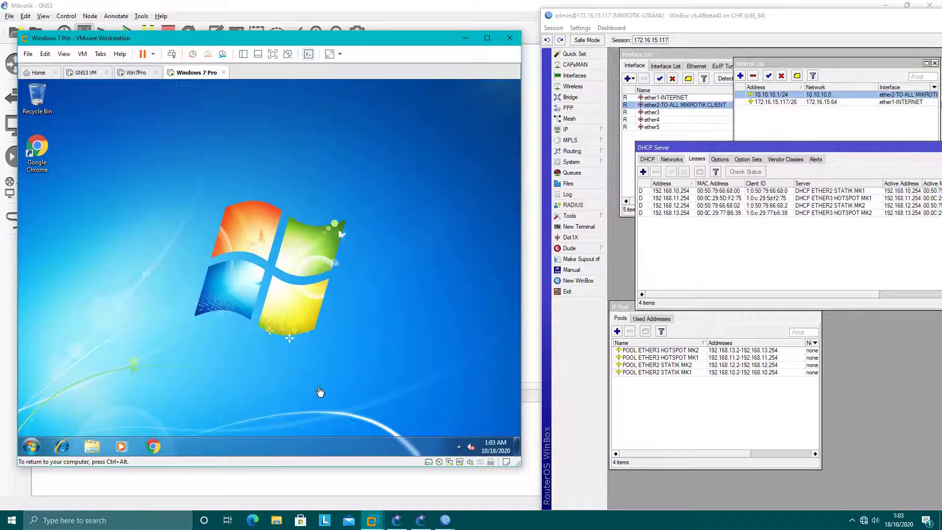
Step: Open the VM's Network and Sharing Center and connection details, and select the 192.168.13.254 lease
{"action": "right_click", "coordinate": [458, 450]}
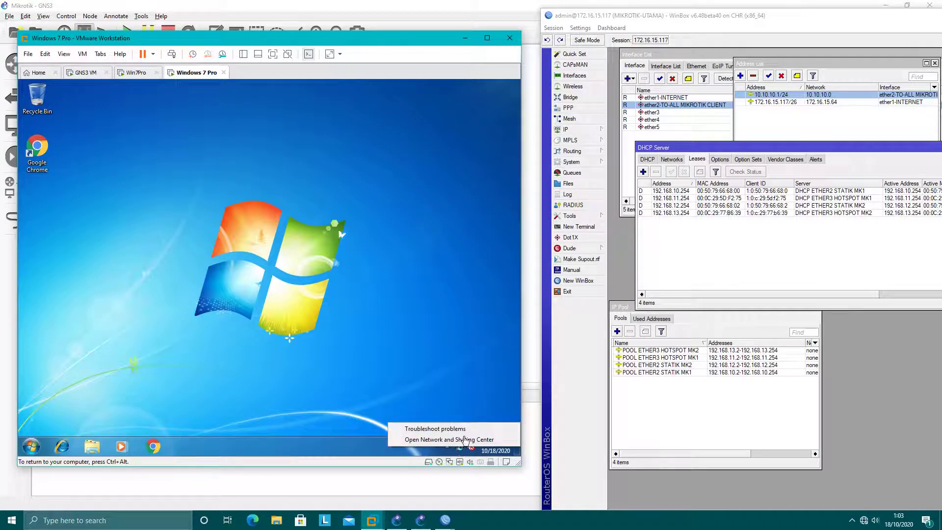
{"action": "left_click", "coordinate": [465, 440]}
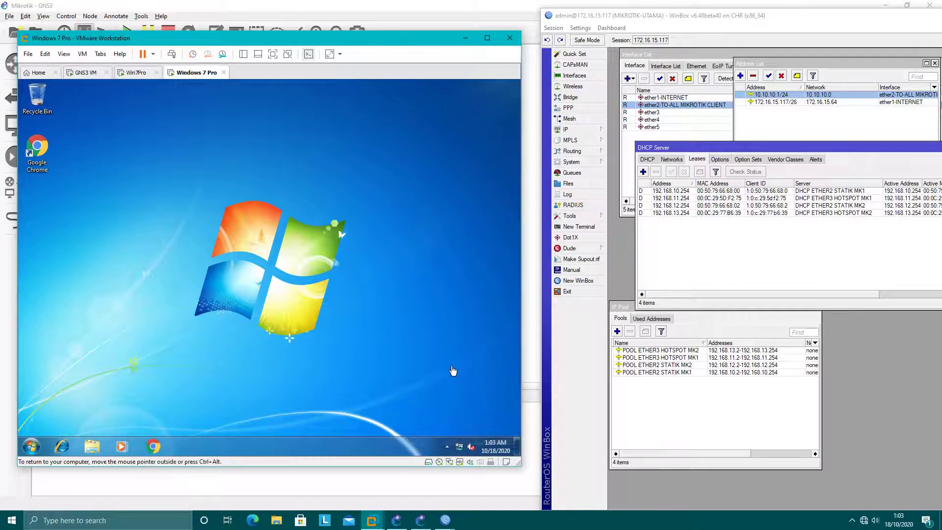
{"action": "left_click", "coordinate": [670, 213]}
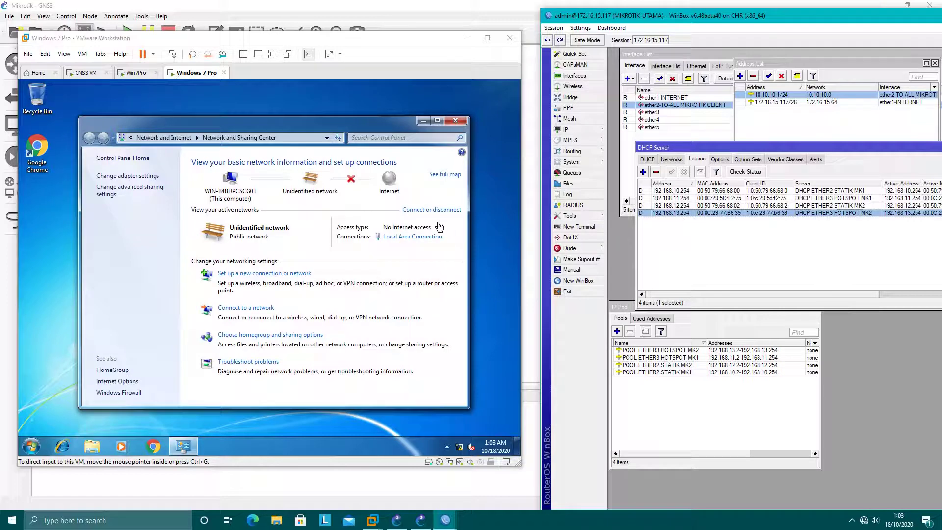
{"action": "left_click", "coordinate": [420, 238]}
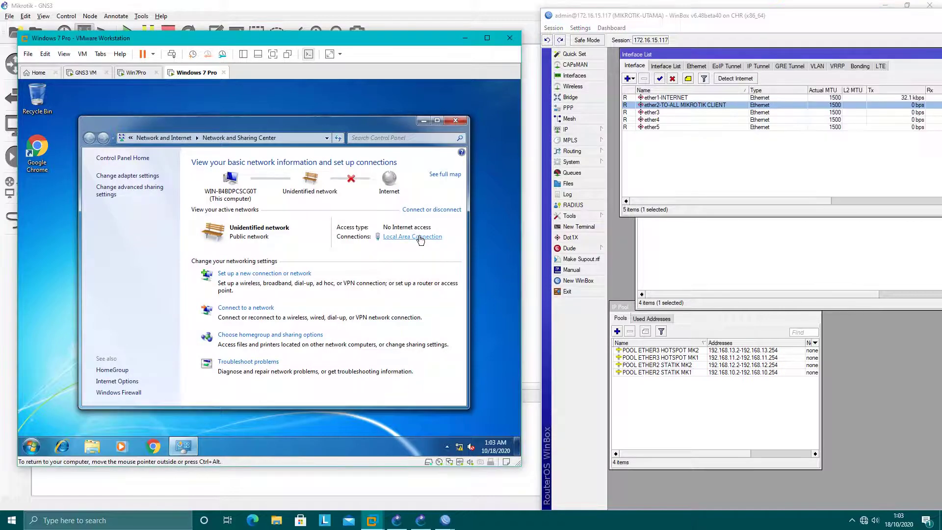
{"action": "left_click", "coordinate": [217, 258]}
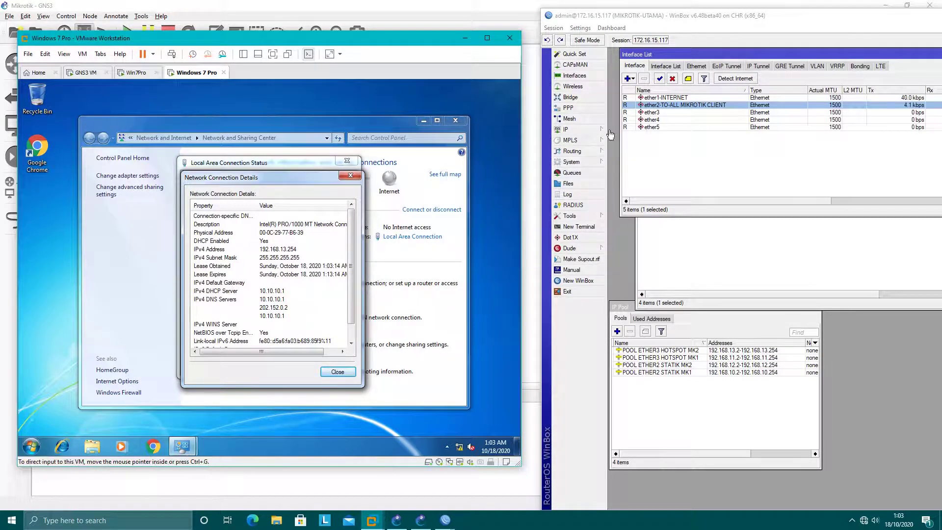
Step: Check UTAMA's DHCP networks and the DHCP ETHER3 HOTSPOT MK2 server, then close the VM's connection windows
{"action": "left_click", "coordinate": [692, 249]}
{"action": "left_click", "coordinate": [672, 159]}
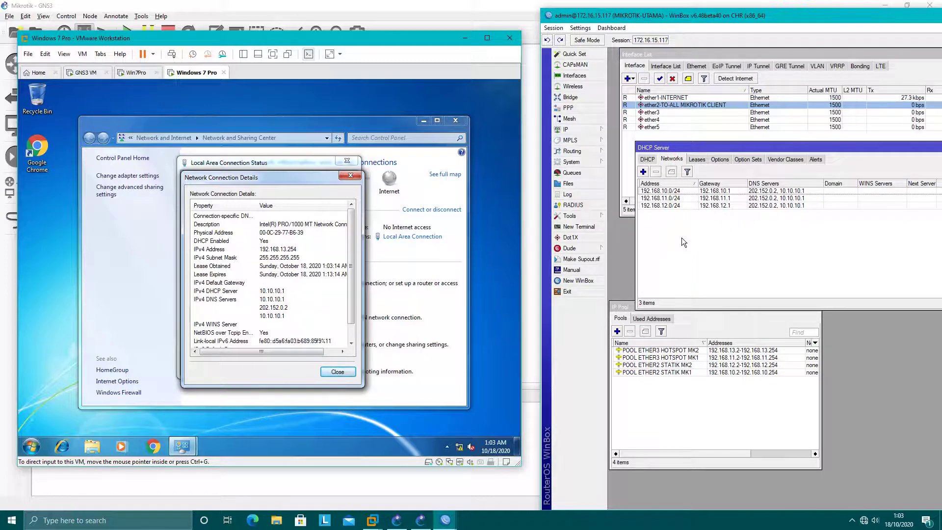
{"action": "left_click", "coordinate": [654, 162]}
{"action": "left_click", "coordinate": [676, 214]}
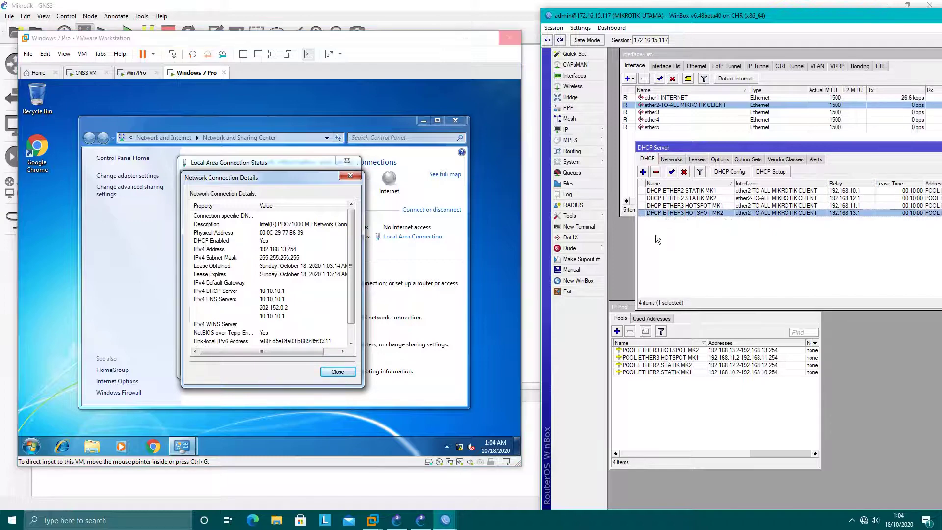
{"action": "left_click", "coordinate": [360, 182]}
{"action": "left_click", "coordinate": [360, 180]}
{"action": "left_click", "coordinate": [347, 161]}
Step: Add a DHCP network 192.168.13.0/24 with gateway 192.168.13.1
{"action": "left_click", "coordinate": [704, 258]}
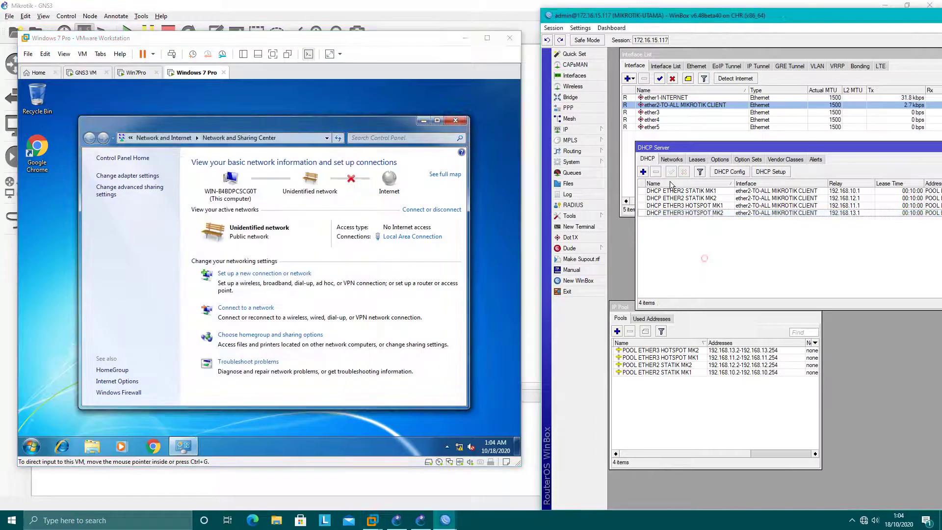
{"action": "left_click", "coordinate": [671, 159]}
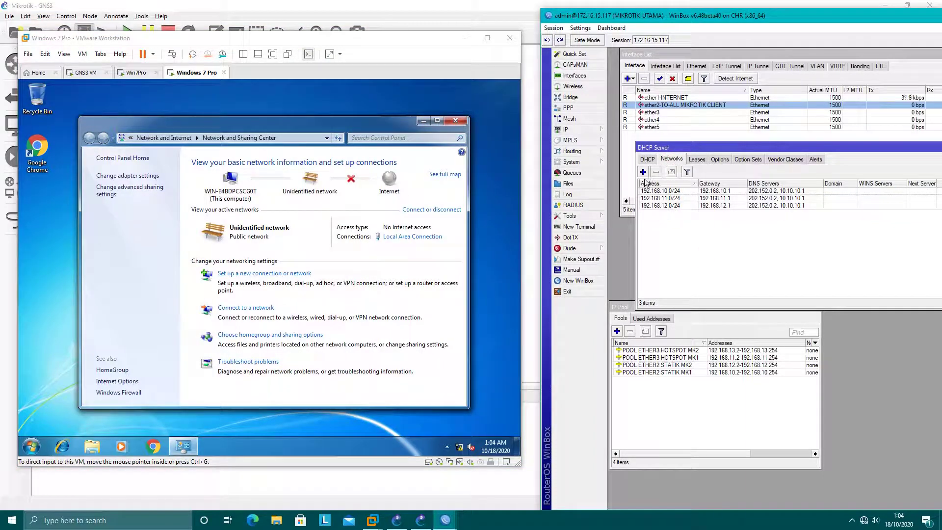
{"action": "left_click", "coordinate": [643, 172]}
{"action": "type", "text": "192"}
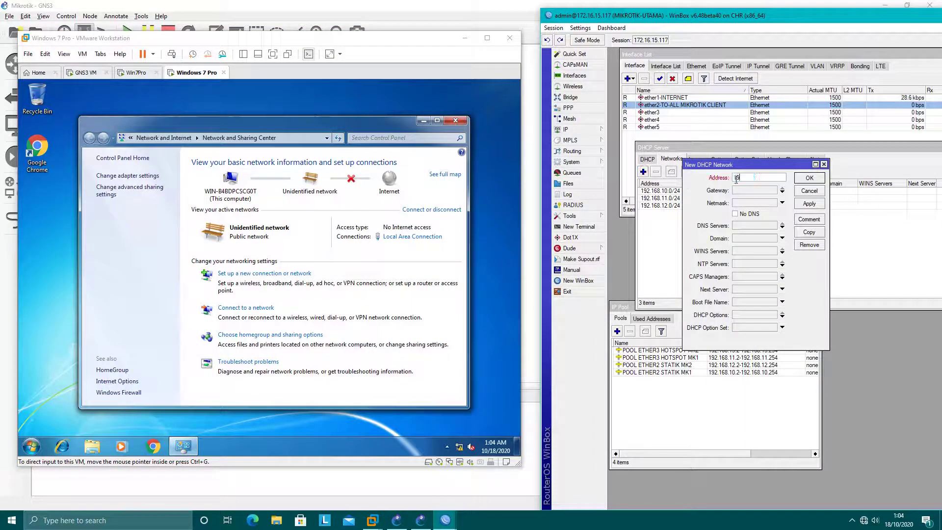
{"action": "type", "text": ".168.13.0/24"}
{"action": "left_click", "coordinate": [465, 38]}
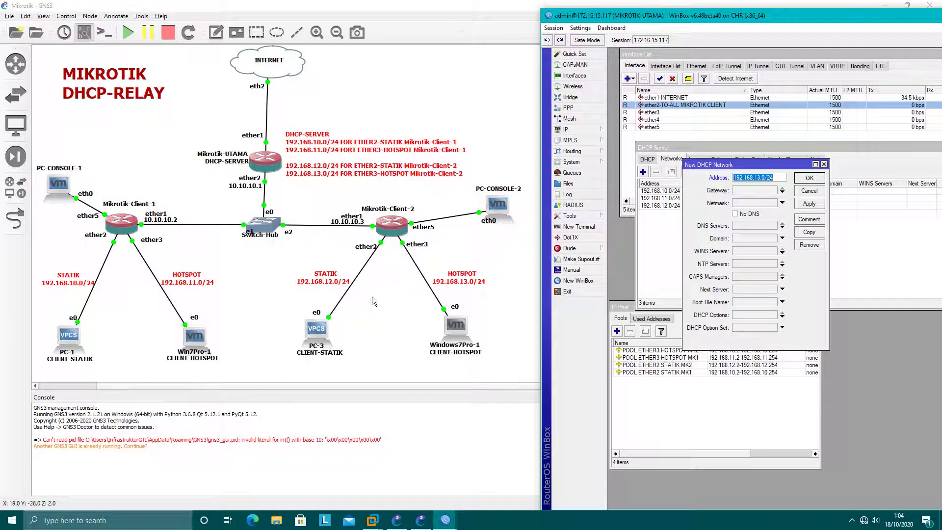
{"action": "left_click", "coordinate": [742, 190]}
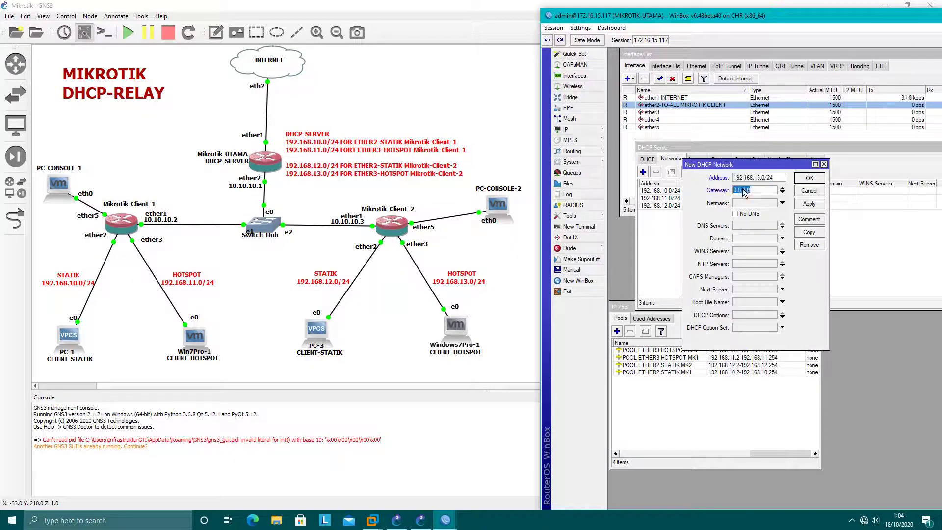
{"action": "type", "text": "192.168.13"}
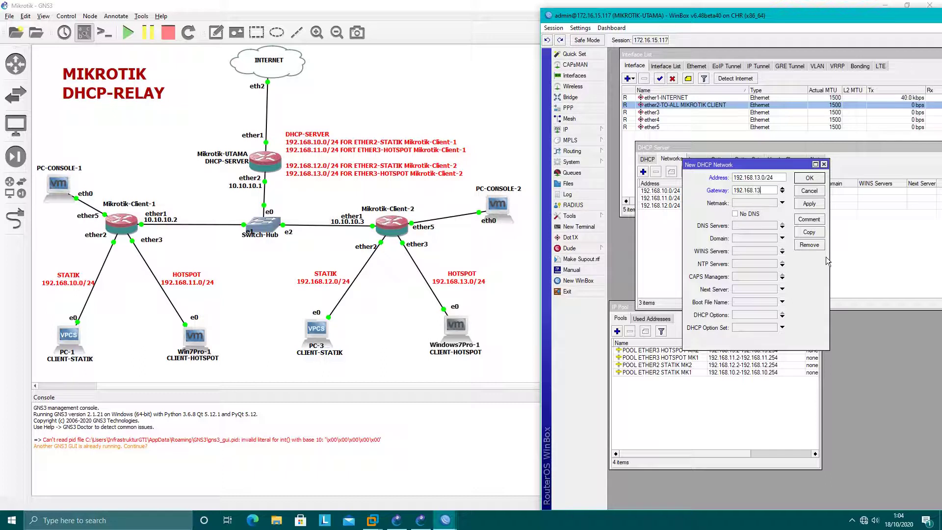
{"action": "type", "text": ".1"}
Step: Give it netmask 24 and DNS servers 202.152.0.2 and 10.10.10.1, and save it
{"action": "left_click", "coordinate": [755, 204]}
{"action": "type", "text": "24"}
{"action": "left_click", "coordinate": [755, 227]}
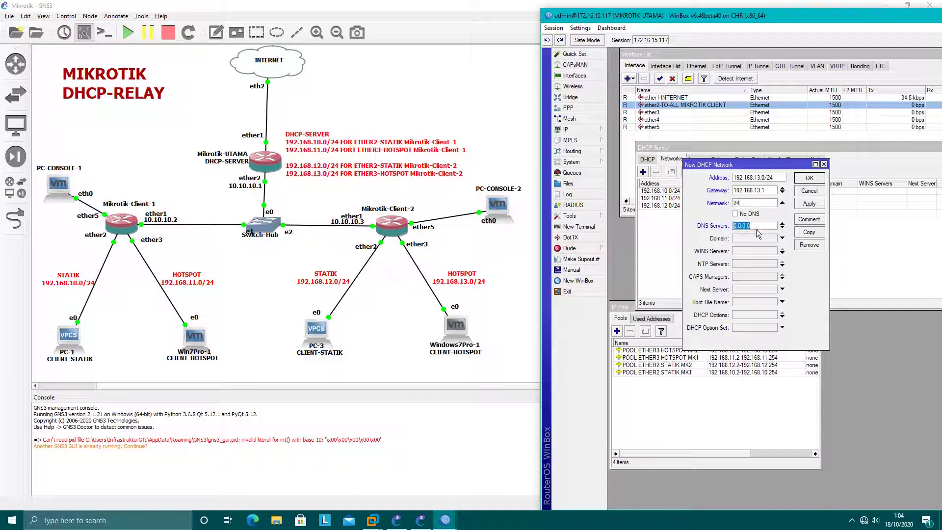
{"action": "type", "text": "202.152"}
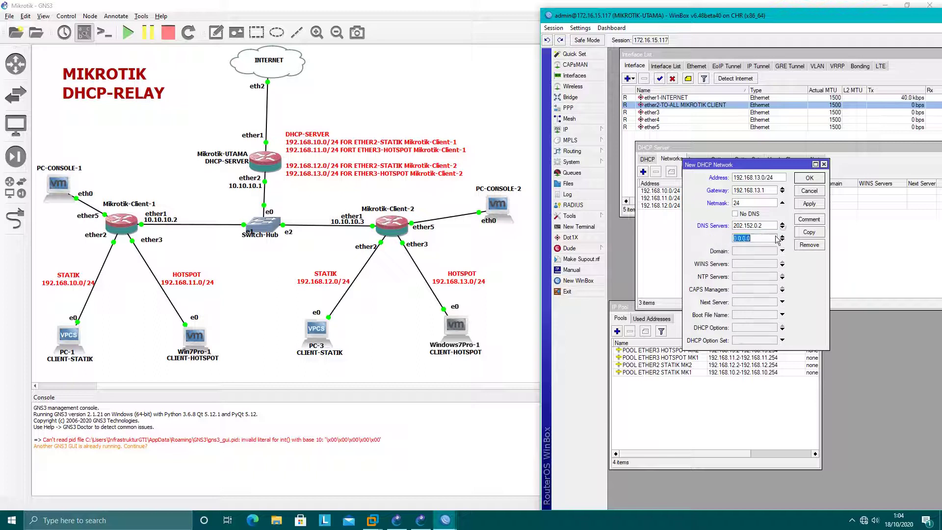
{"action": "left_click", "coordinate": [782, 227]}
{"action": "type", "text": "10.10.10"}
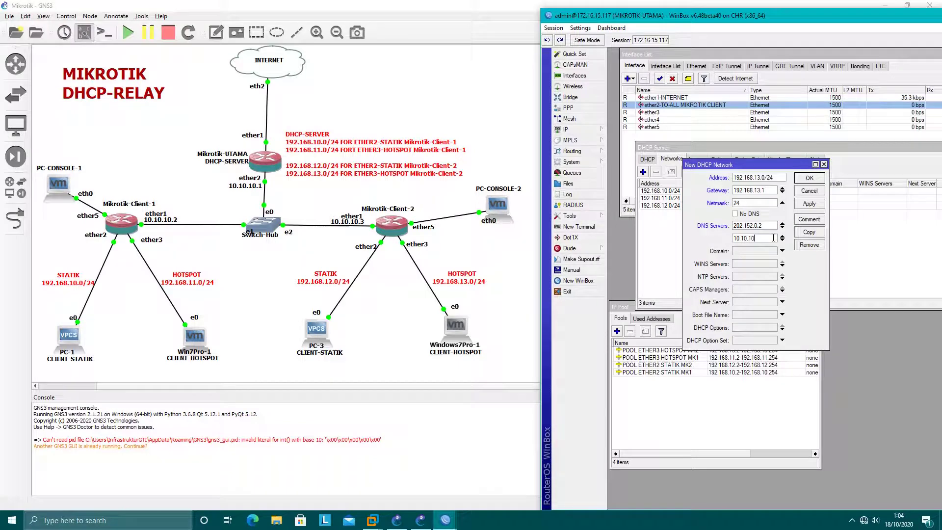
{"action": "type", "text": ".1"}
{"action": "left_click", "coordinate": [807, 205]}
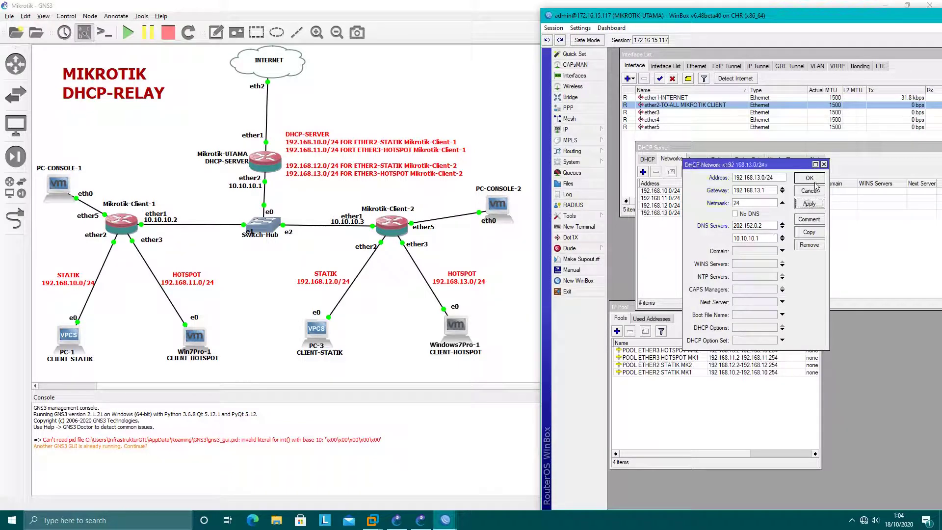
{"action": "left_click", "coordinate": [809, 178]}
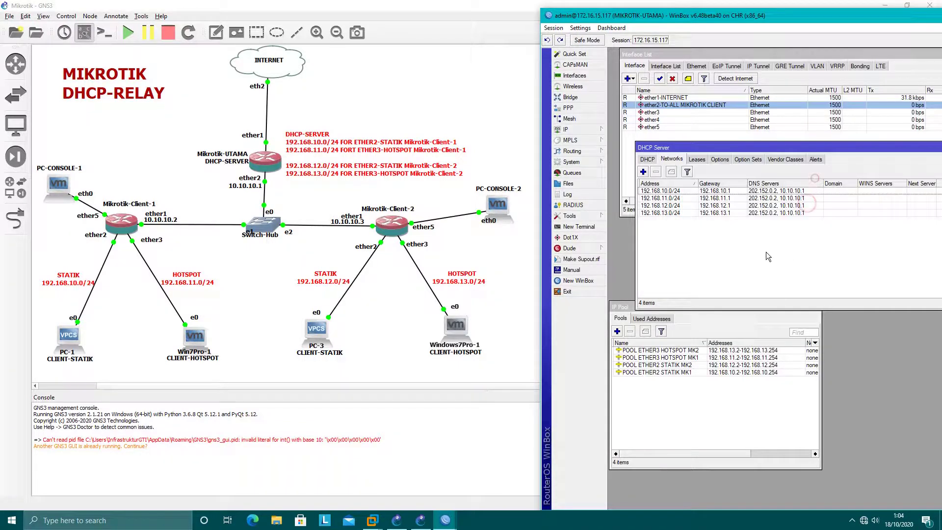
Step: Disable the Windows 7 Local Area Connection from the network adapters list
{"action": "left_click", "coordinate": [696, 160]}
{"action": "mouse_move", "coordinate": [372, 520]}
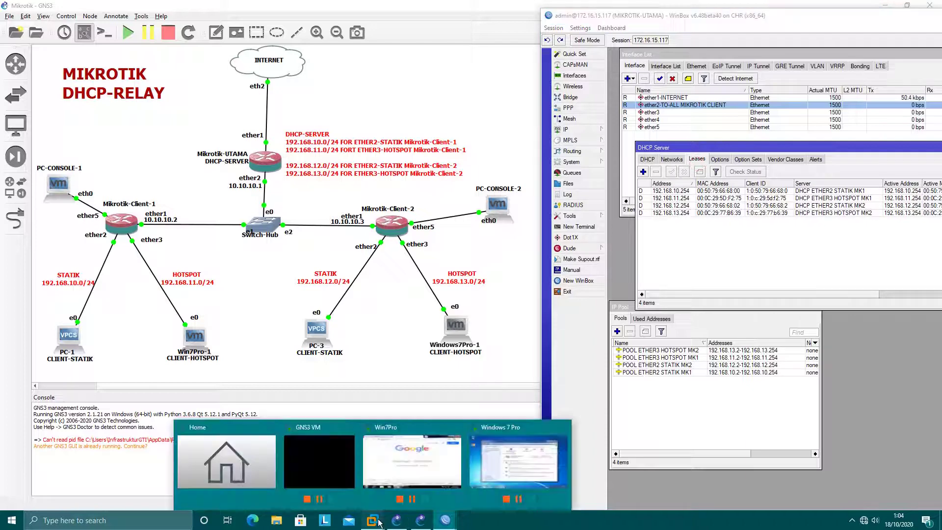
{"action": "left_click", "coordinate": [466, 486]}
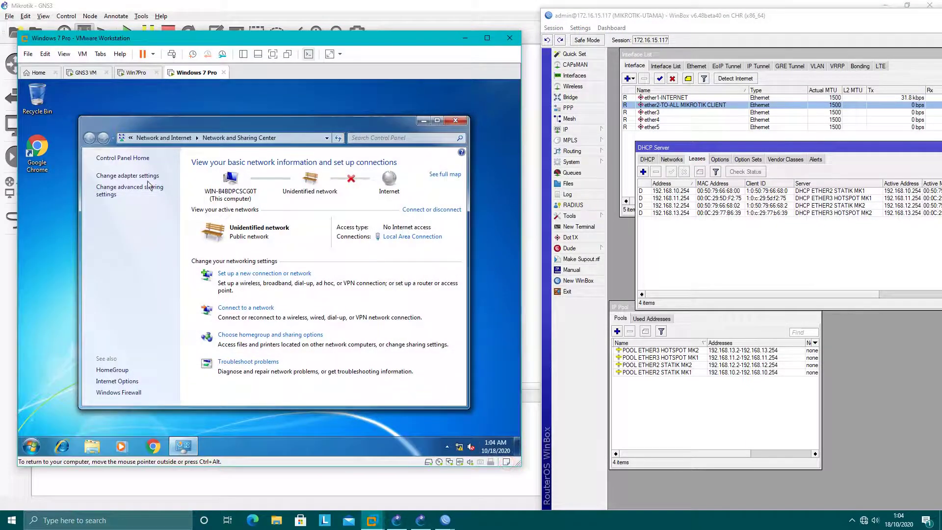
{"action": "left_click", "coordinate": [147, 176]}
{"action": "right_click", "coordinate": [157, 181]}
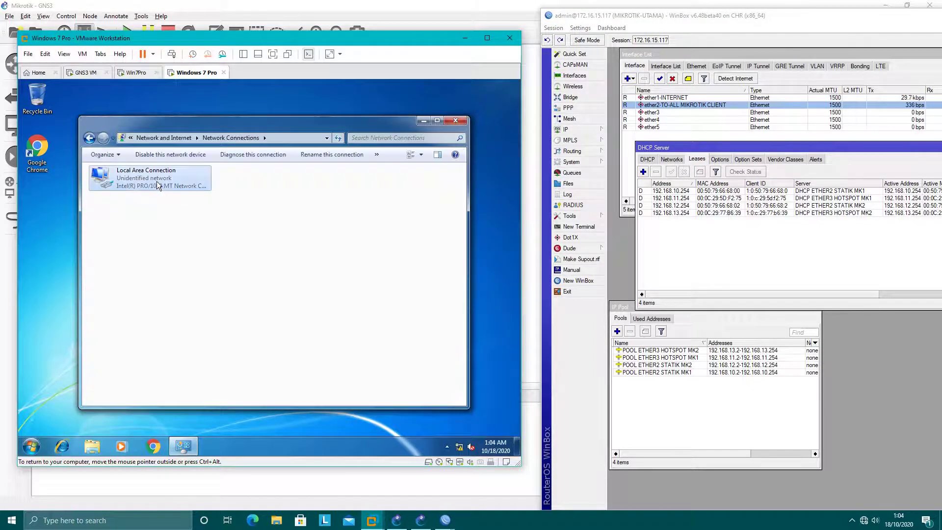
{"action": "left_click", "coordinate": [169, 189]}
Step: Remove the old 192.168.13.254 lease in WinBox and re-enable Local Area Connection
{"action": "left_click", "coordinate": [689, 212]}
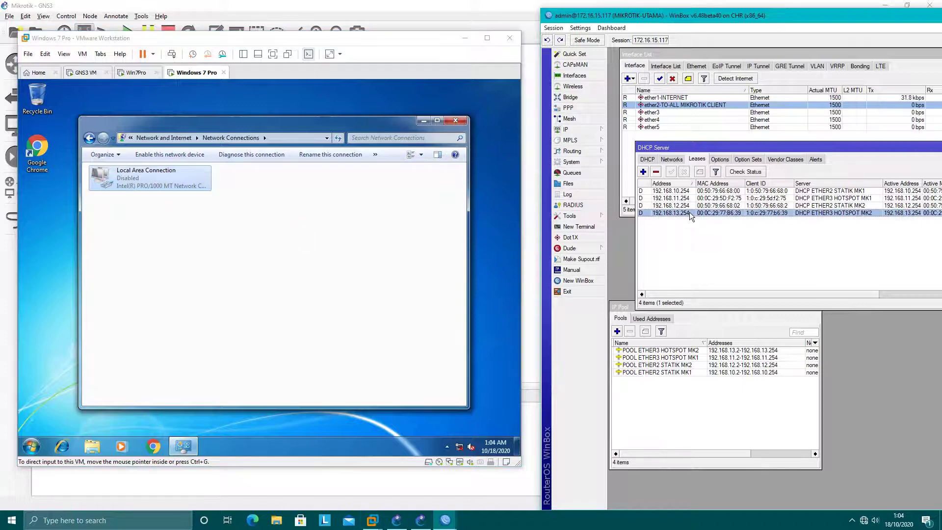
{"action": "left_click", "coordinate": [656, 171]}
{"action": "left_click", "coordinate": [227, 208]}
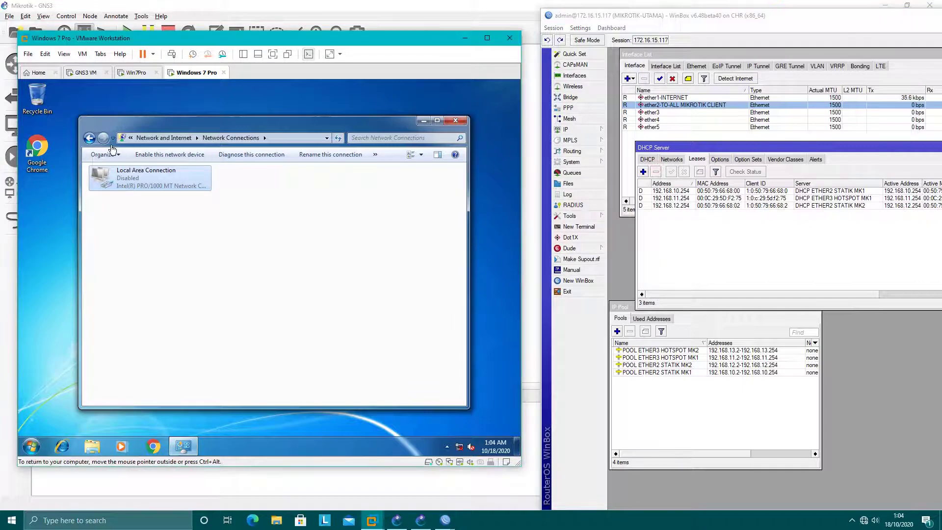
{"action": "right_click", "coordinate": [162, 181]}
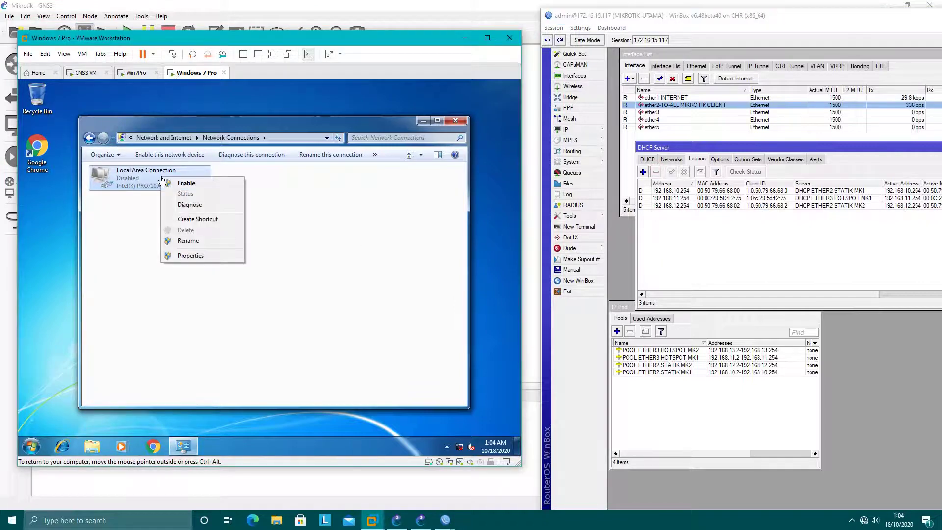
{"action": "left_click", "coordinate": [188, 184]}
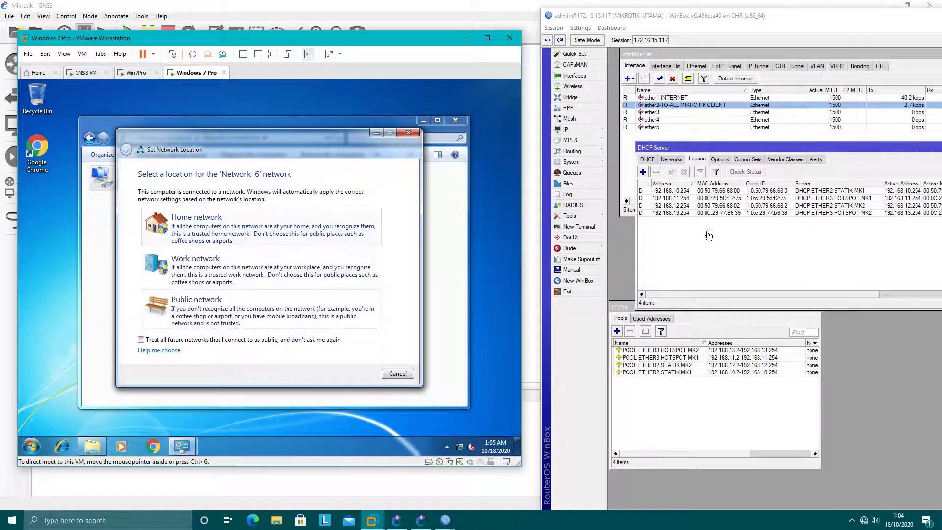
Step: Confirm the new 192.168.13.254 lease and view gateway 192.168.13.1 and DHCP server 10.10.10.1 in the connection details
{"action": "left_click", "coordinate": [683, 215]}
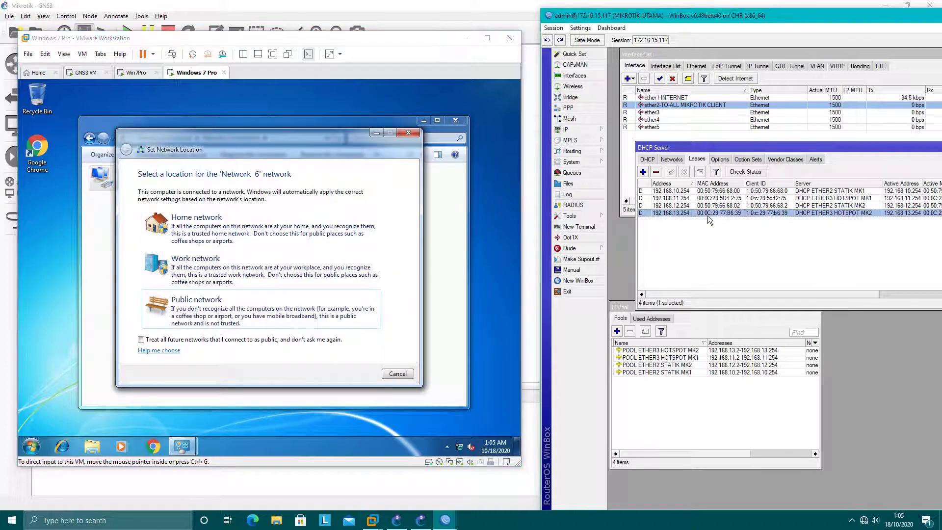
{"action": "left_click", "coordinate": [411, 134]}
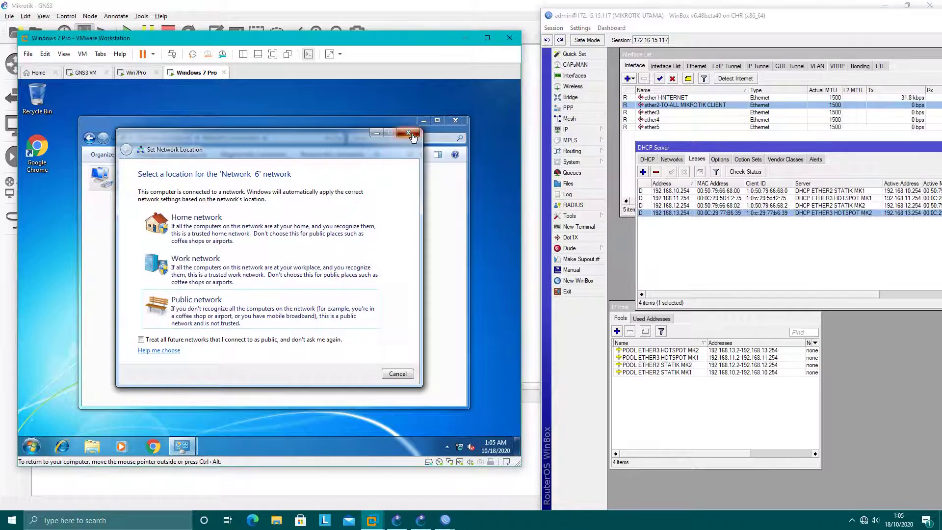
{"action": "double_click", "coordinate": [157, 182]}
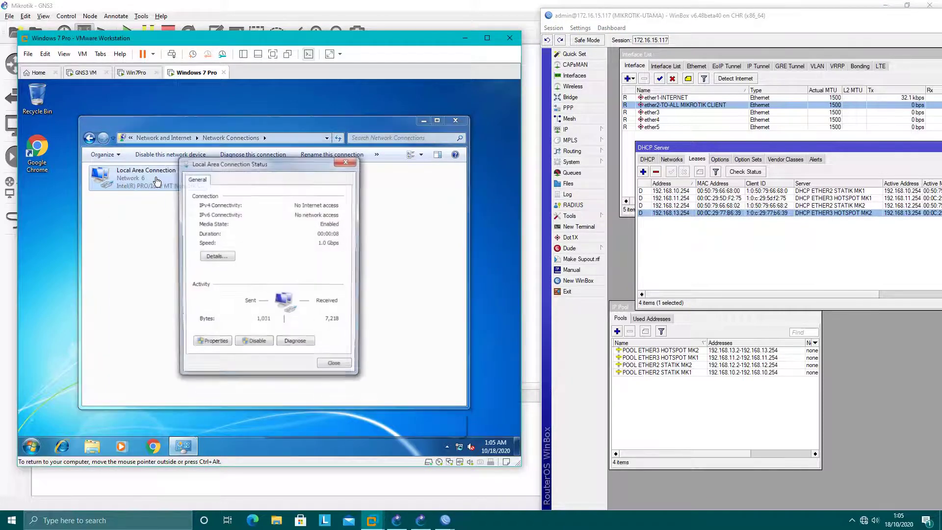
{"action": "left_click", "coordinate": [217, 256]}
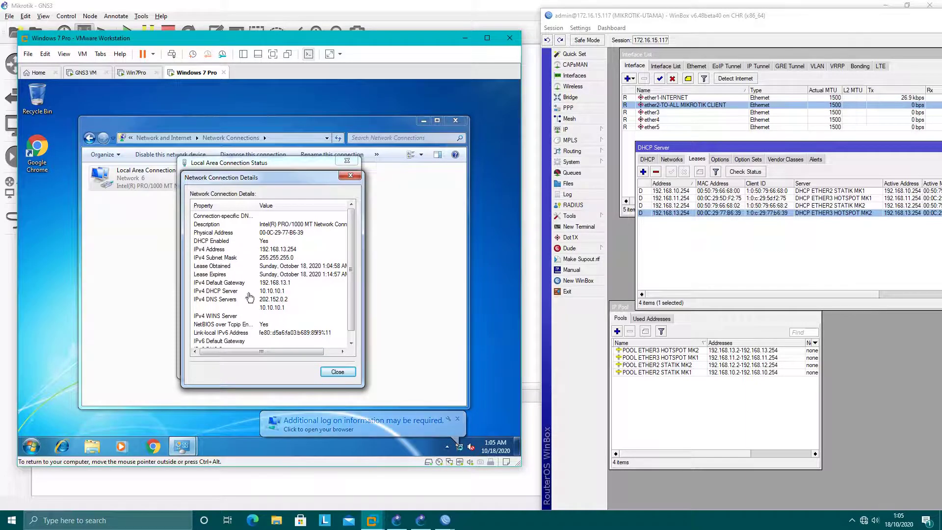
{"action": "left_click", "coordinate": [335, 372]}
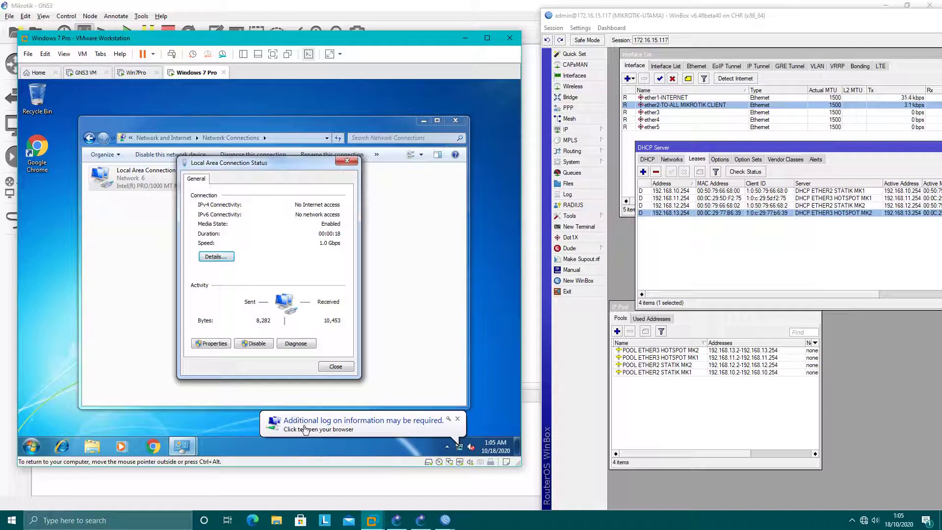
{"action": "left_click", "coordinate": [343, 429]}
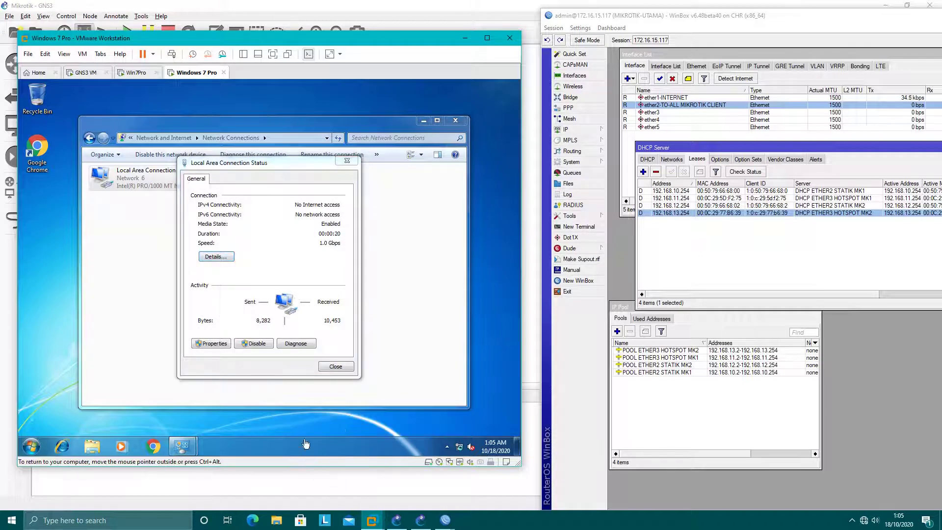
{"action": "left_click", "coordinate": [283, 273]}
{"action": "left_click", "coordinate": [216, 257]}
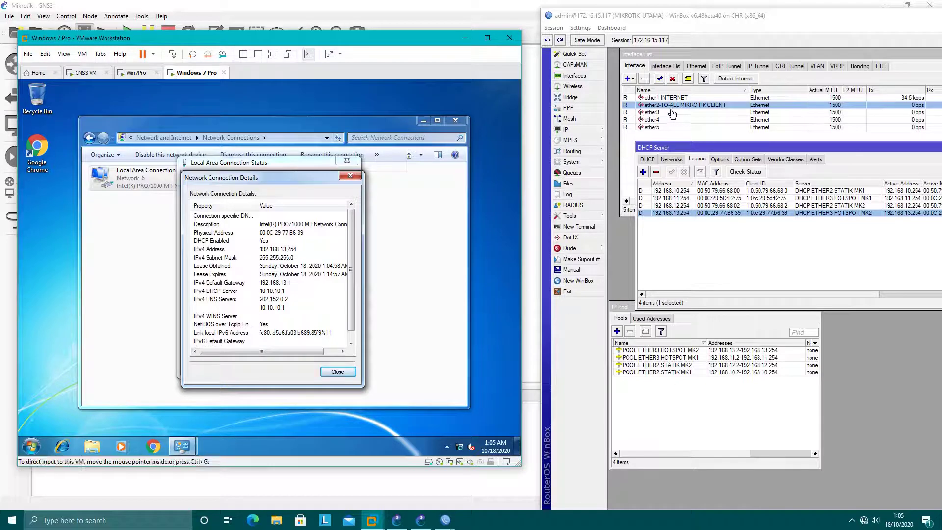
Step: List UTAMA's IP addresses (10.10.10.1/24, 172.16.15.117/26) and close the Windows 7 network windows
{"action": "left_click", "coordinate": [573, 130]}
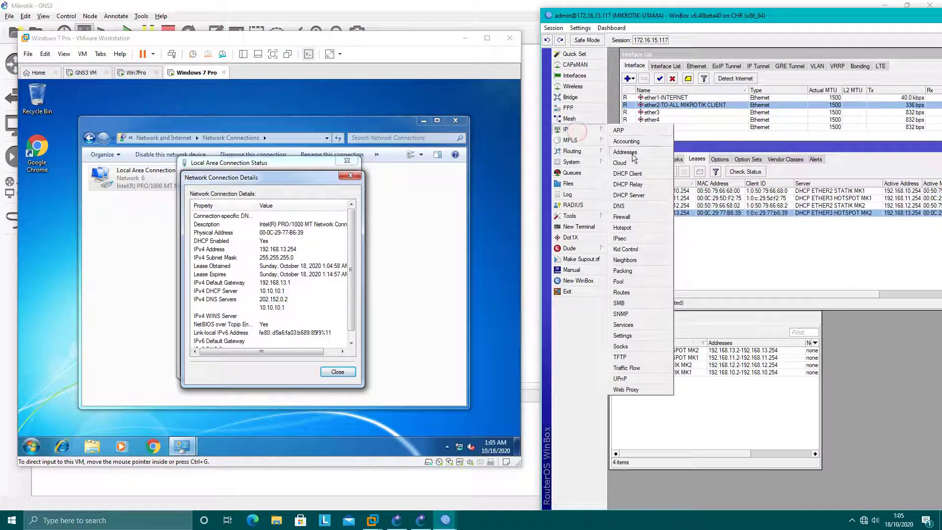
{"action": "left_click", "coordinate": [625, 152]}
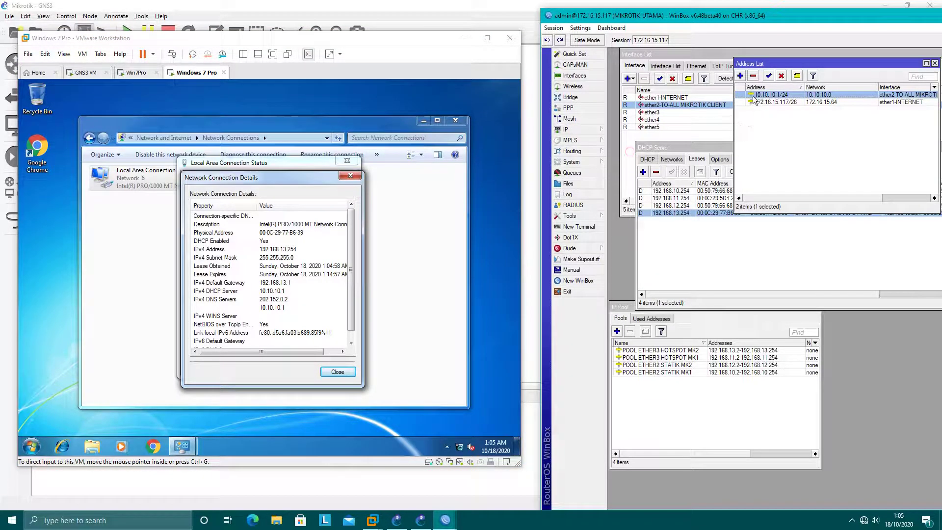
{"action": "left_click", "coordinate": [335, 374]}
{"action": "left_click", "coordinate": [335, 374]}
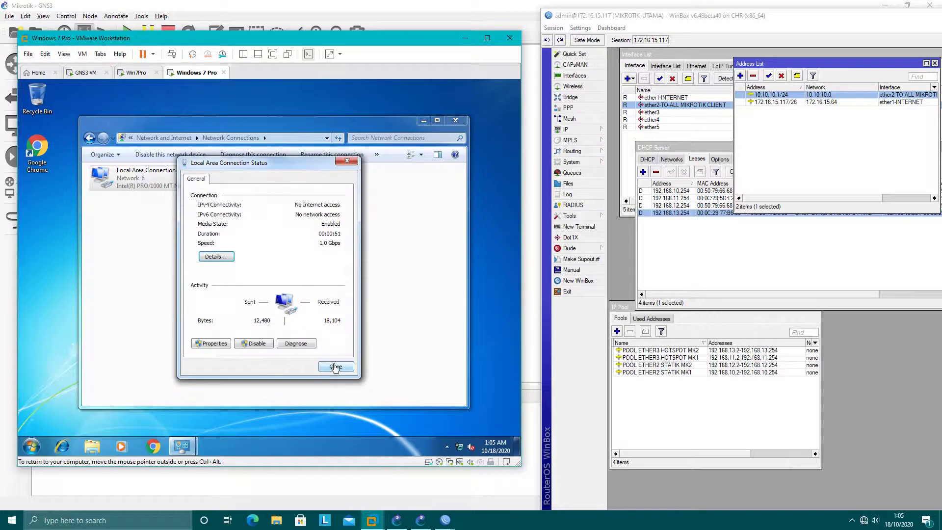
{"action": "left_click", "coordinate": [336, 366]}
{"action": "left_click", "coordinate": [455, 120]}
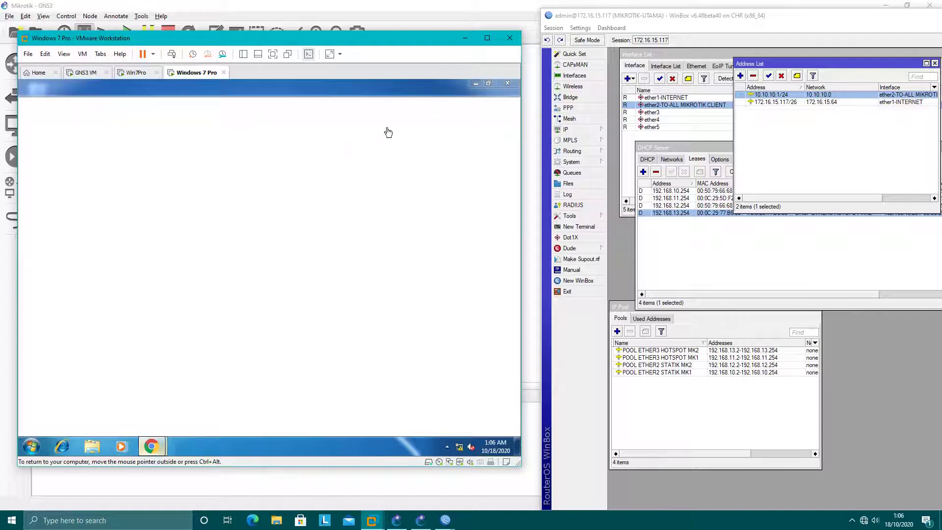
Step: Load hotspot.net in Chrome and display Client-2's hotspot users and active sessions
{"action": "left_click", "coordinate": [504, 88]}
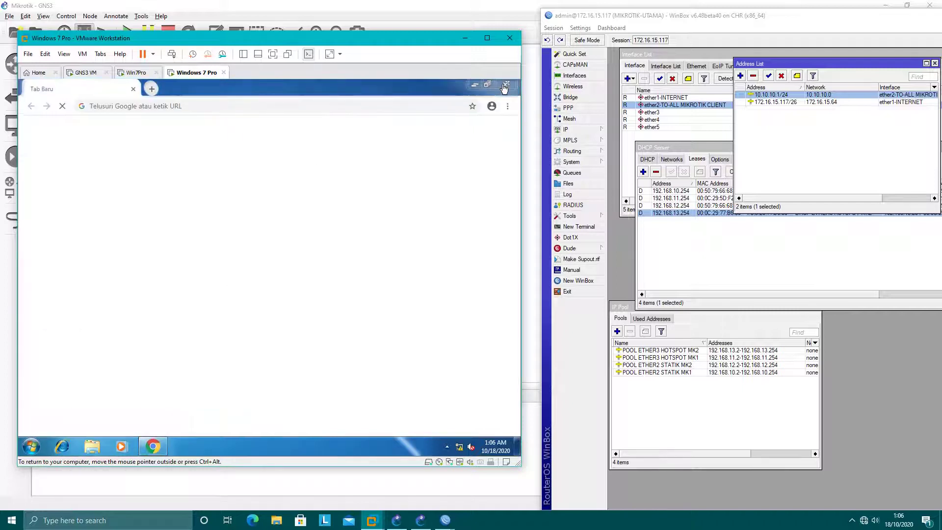
{"action": "left_click", "coordinate": [159, 104]}
{"action": "type", "text": "hotspot.net"}
{"action": "key", "text": "Return"}
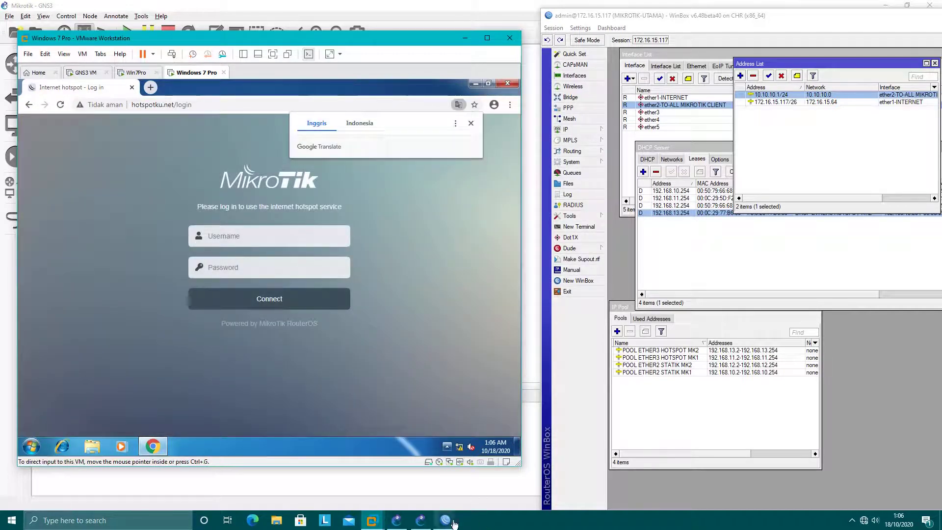
{"action": "mouse_move", "coordinate": [445, 520]}
{"action": "left_click", "coordinate": [412, 493]}
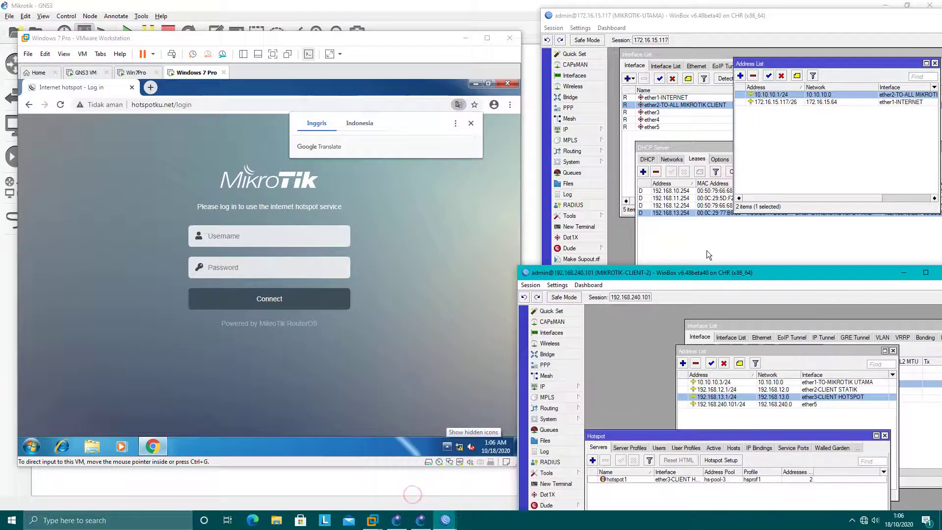
{"action": "left_click_drag", "start_coordinate": [690, 275], "coordinate": [690, 121]}
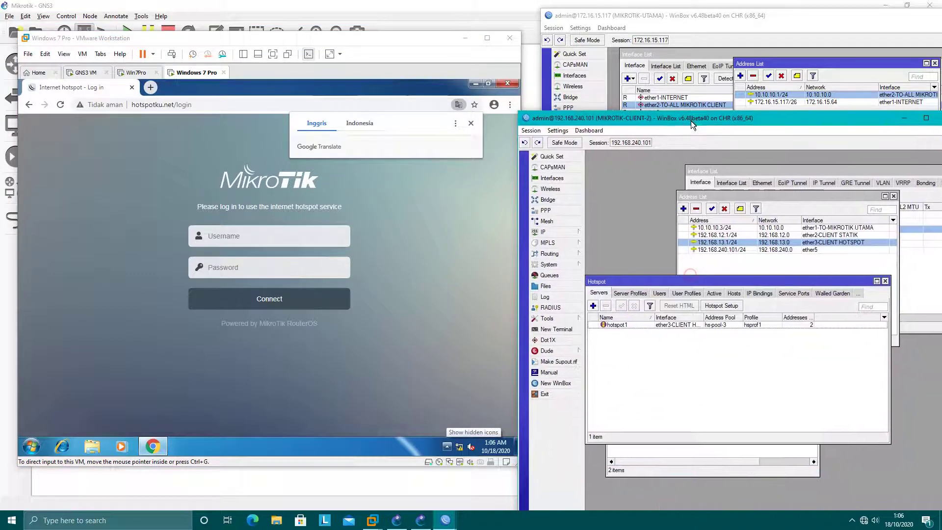
{"action": "left_click", "coordinate": [660, 294]}
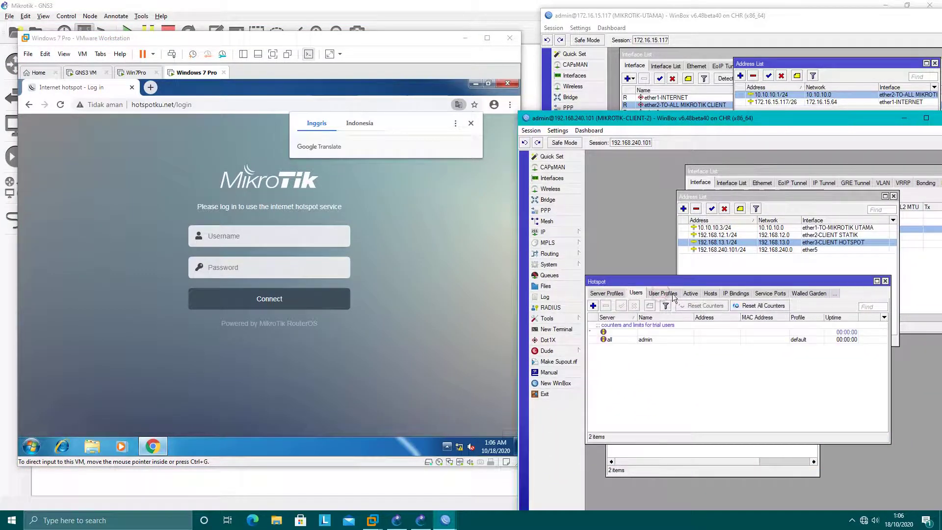
{"action": "left_click", "coordinate": [653, 293]}
Step: Log in to the hotspot as admin and confirm the session in the Active and Hosts lists
{"action": "left_click", "coordinate": [249, 236]}
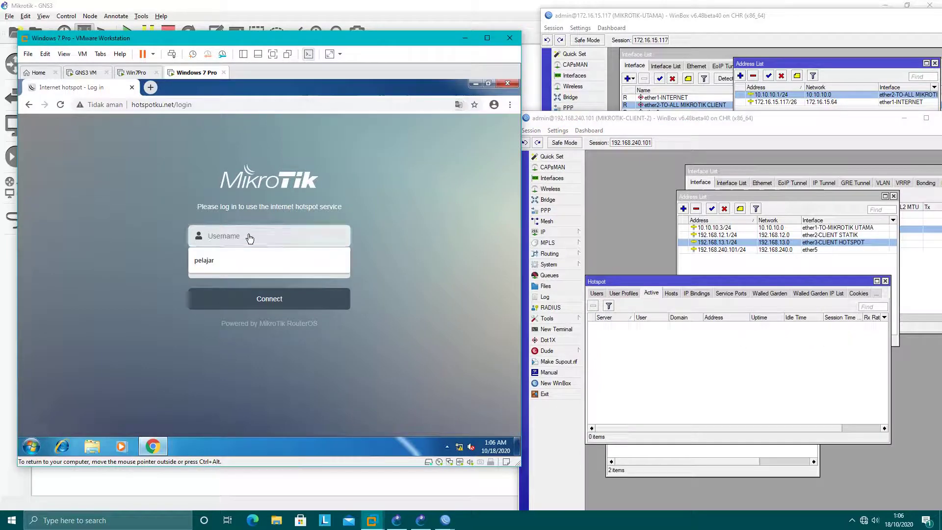
{"action": "type", "text": "admin"}
{"action": "key", "text": "Return"}
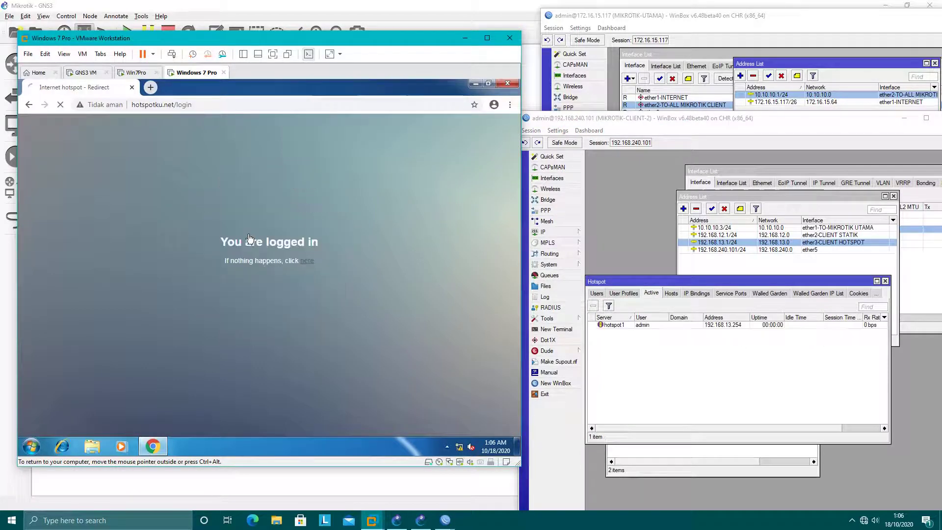
{"action": "left_click", "coordinate": [727, 326]}
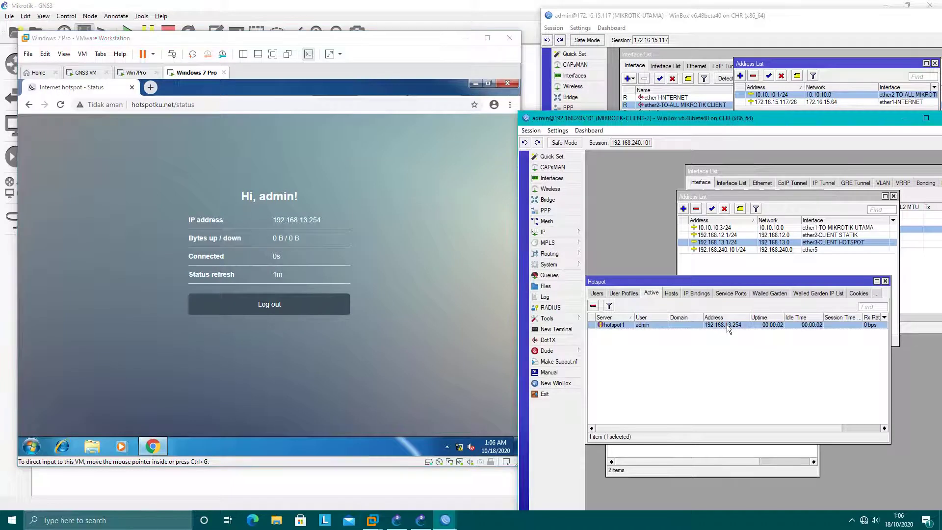
{"action": "left_click", "coordinate": [673, 293]}
{"action": "left_click", "coordinate": [653, 293]}
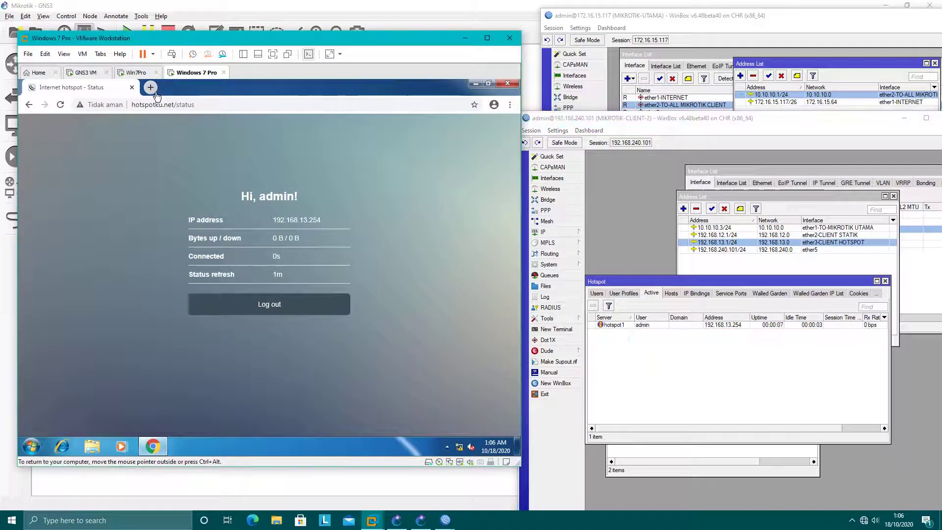
Step: From a command prompt on the Windows 7 guest, ping 8.8.8.8 until replies arrive, then stop it
{"action": "left_click", "coordinate": [30, 446]}
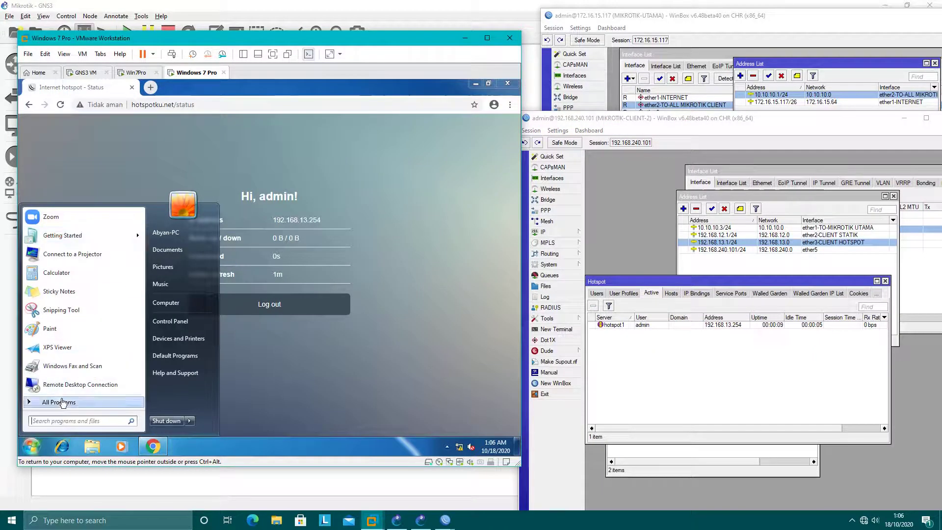
{"action": "type", "text": "cmd"}
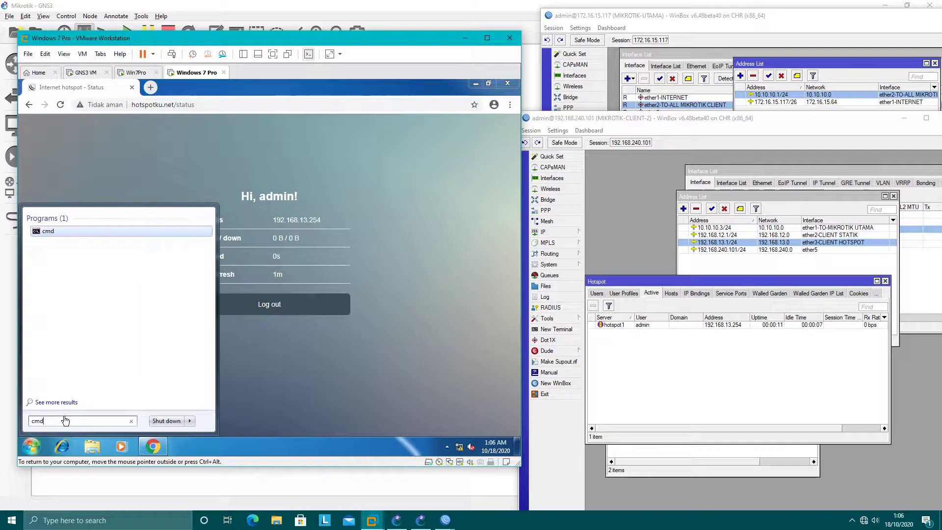
{"action": "key", "text": "Return"}
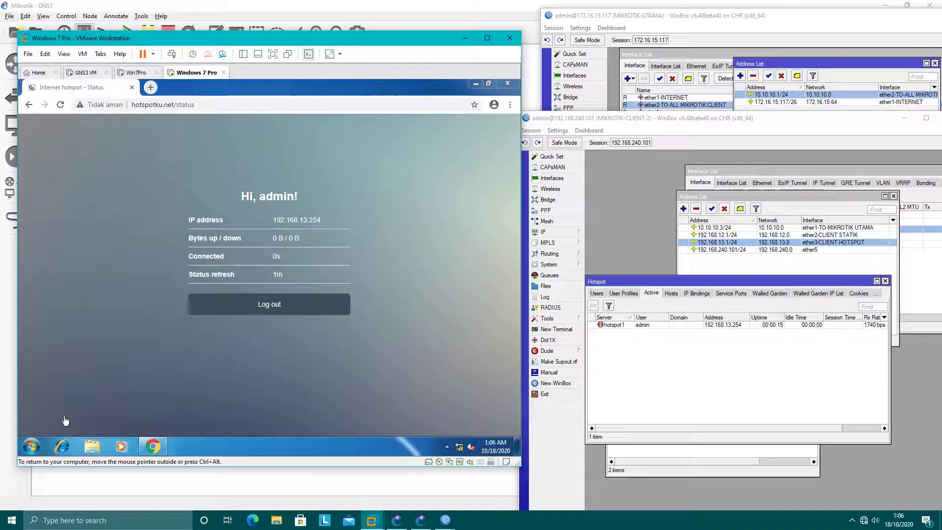
{"action": "type", "text": "pin"}
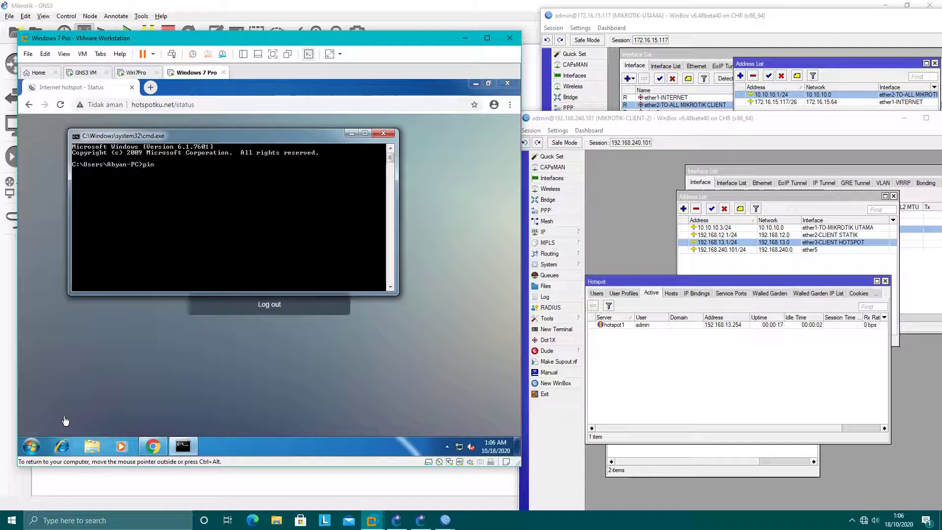
{"action": "type", "text": "g 8.8.8.8"}
{"action": "key", "text": "Return"}
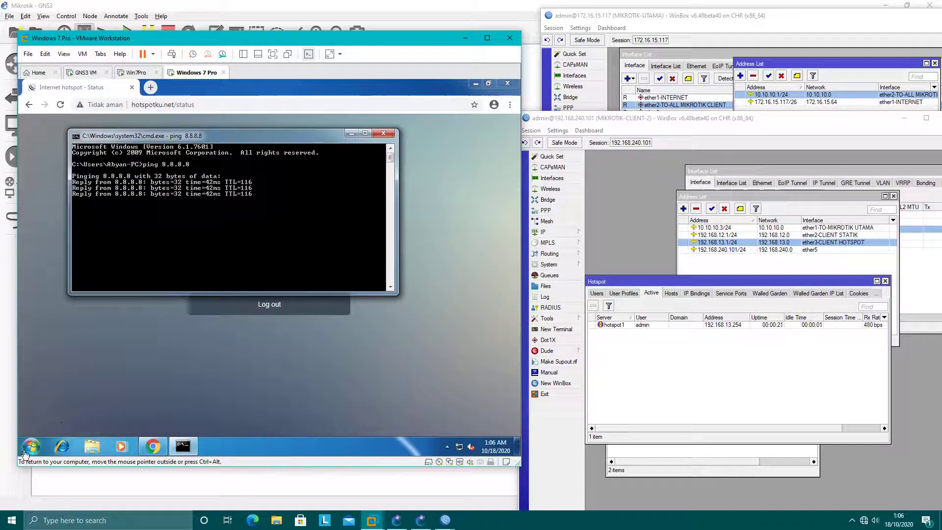
{"action": "key", "text": "ctrl+c"}
Step: Load google.com in a new Chrome tab to confirm internet access
{"action": "left_click", "coordinate": [270, 299]}
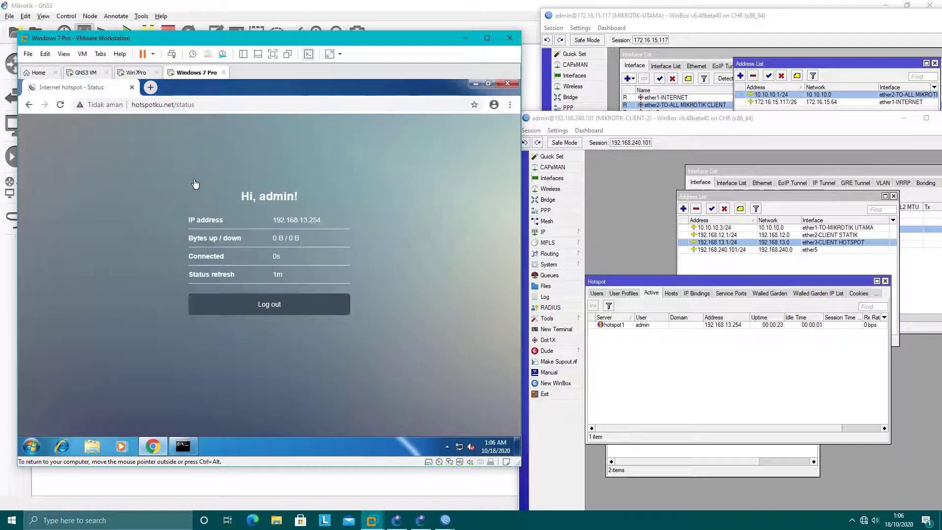
{"action": "left_click", "coordinate": [156, 92]}
{"action": "type", "text": "g"}
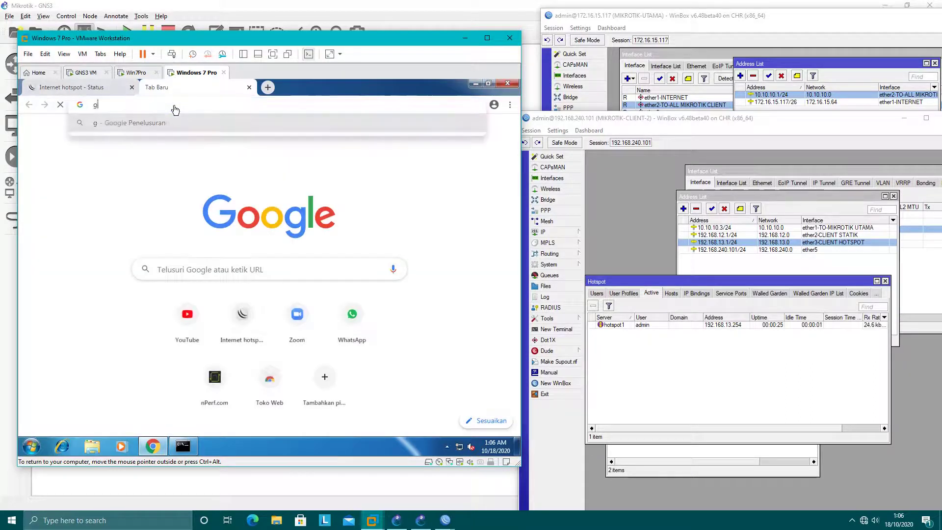
{"action": "type", "text": "oogle.com"}
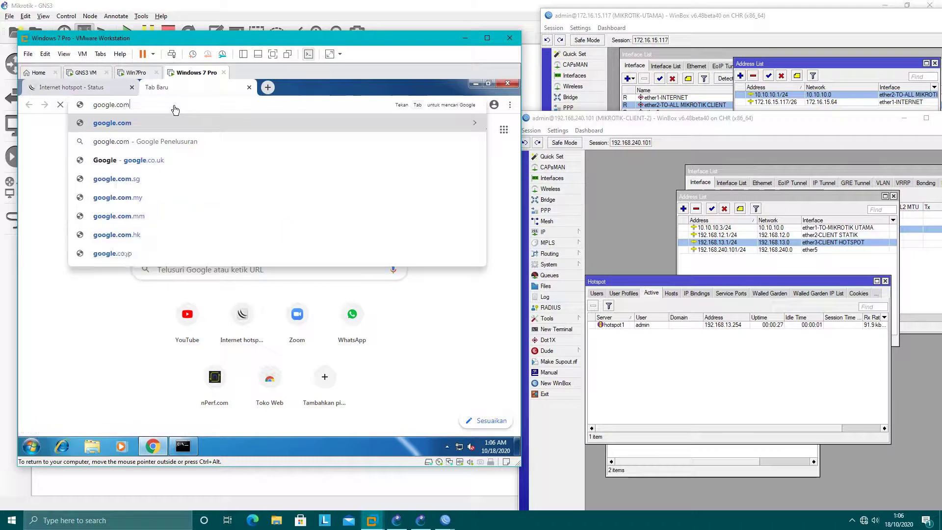
{"action": "key", "text": "Return"}
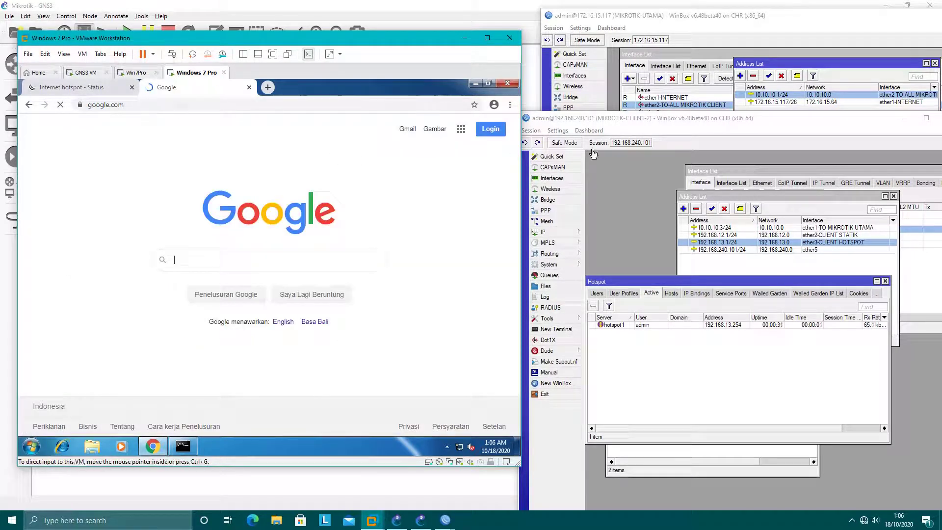
{"action": "left_click_drag", "start_coordinate": [645, 119], "coordinate": [708, 183]}
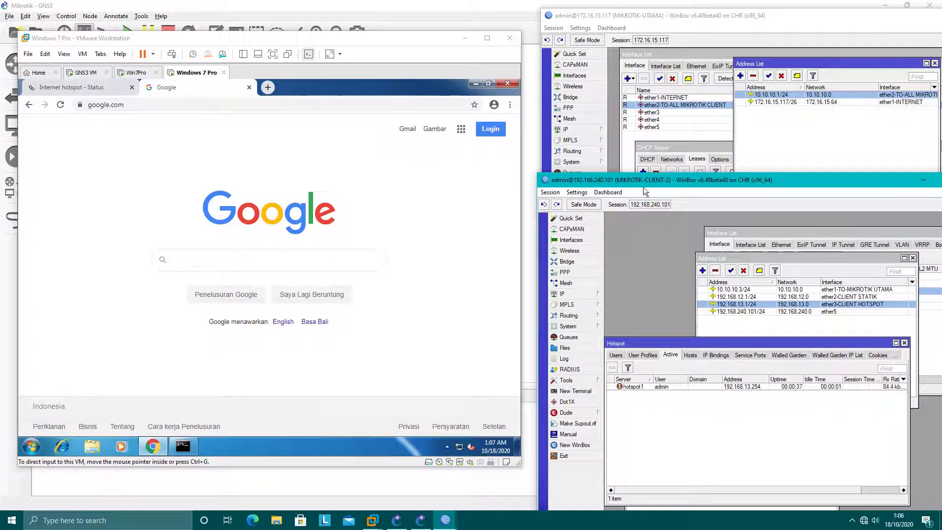
Step: Close Chrome in the Windows 7 VM and minimize VMware Workstation
{"action": "left_click", "coordinate": [687, 147]}
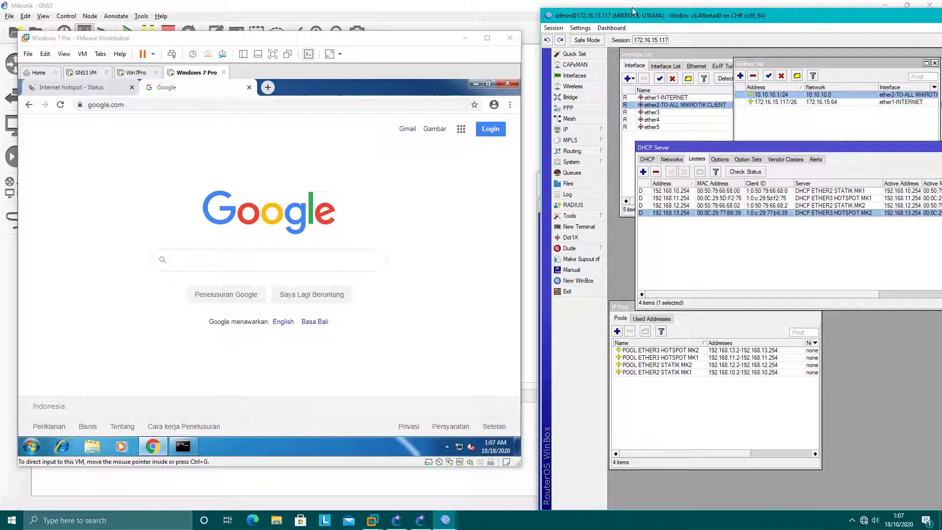
{"action": "left_click", "coordinate": [512, 86]}
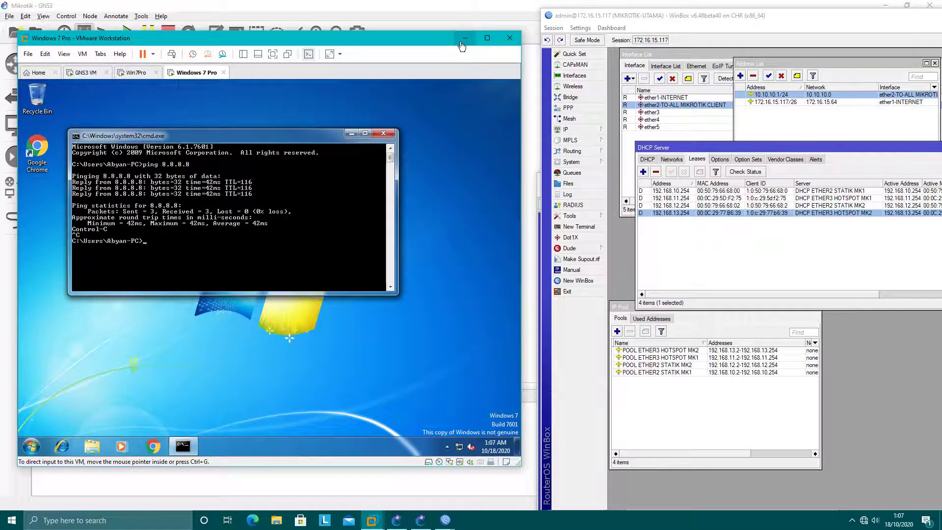
{"action": "left_click", "coordinate": [464, 39]}
Step: Minimize the UTAMA and Client-2 WinBox windows to clear the view
{"action": "left_click_drag", "start_coordinate": [791, 16], "coordinate": [640, 50]}
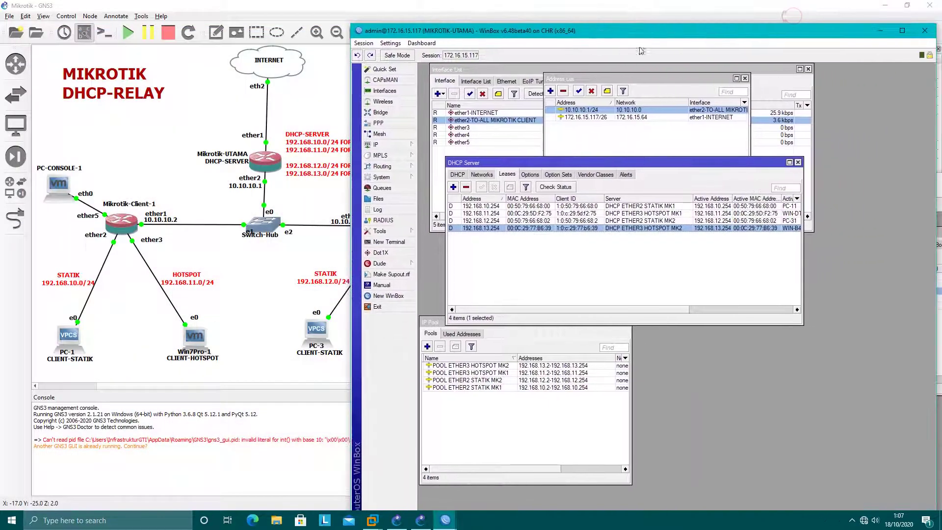
{"action": "left_click", "coordinate": [880, 30]}
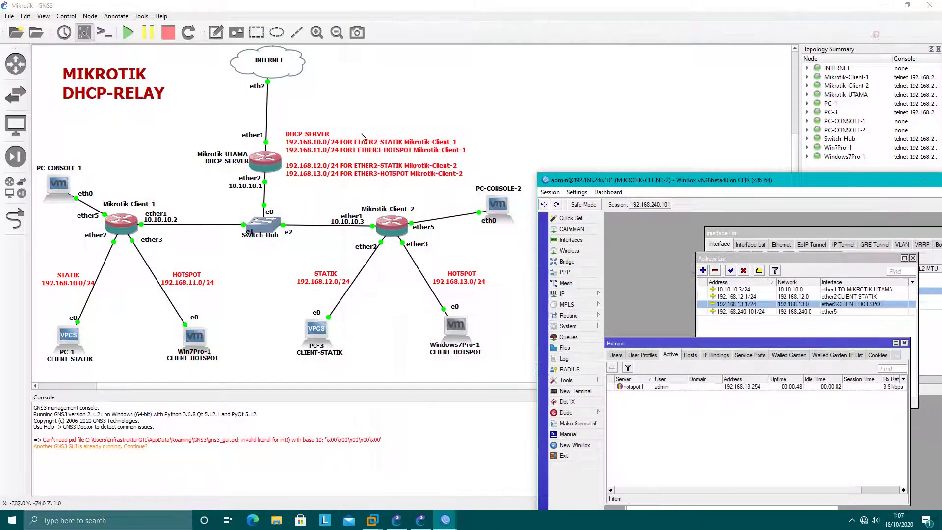
{"action": "left_click_drag", "start_coordinate": [891, 185], "coordinate": [865, 184]}
{"action": "left_click", "coordinate": [897, 179]}
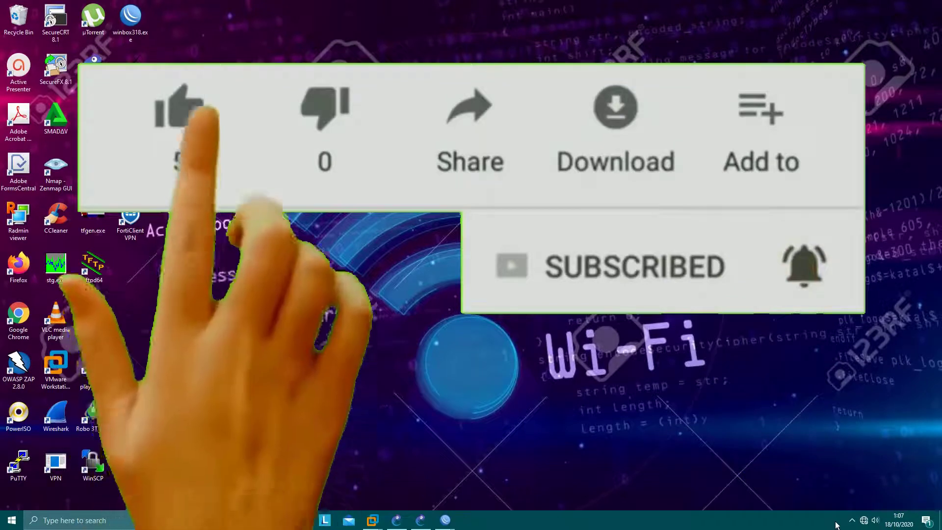
{"action": "left_click", "coordinate": [852, 522]}
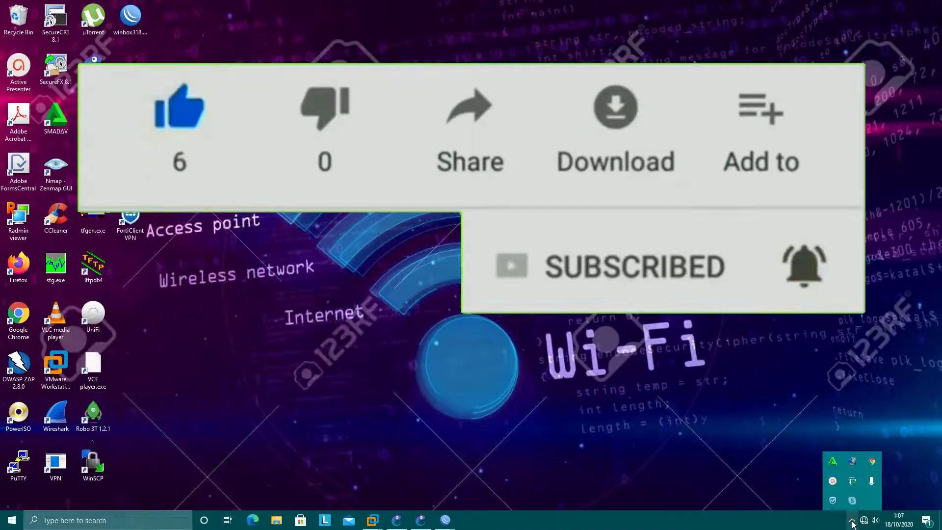
{"action": "left_click", "coordinate": [833, 481]}
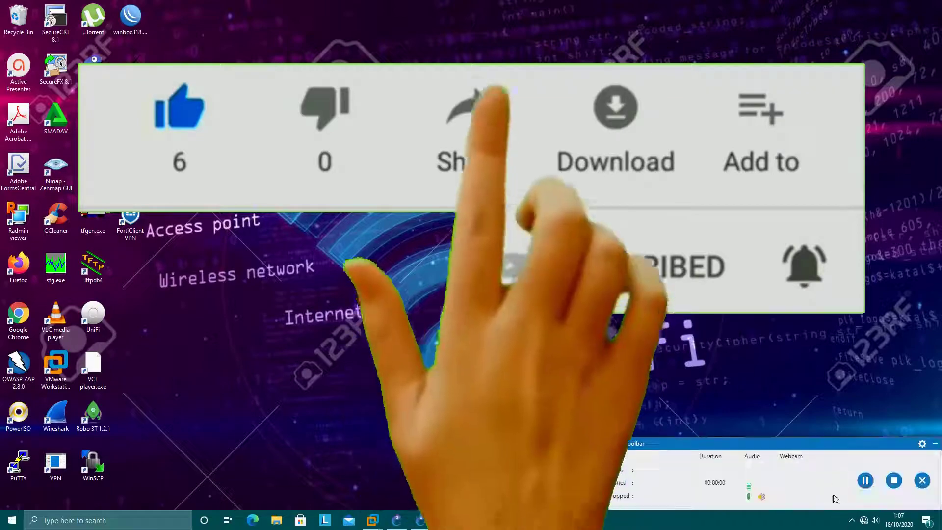